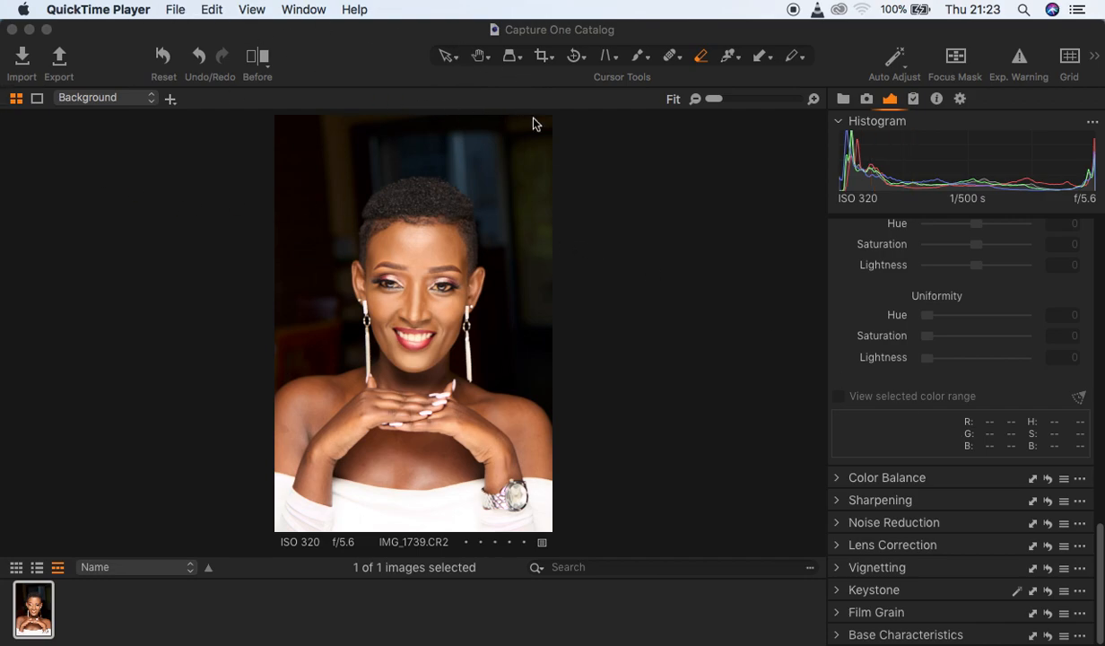
Apply the Migration workspace and shrink the thumbnail browser to enlarge the image viewer.
{"action": "left_click", "coordinate": [625, 30]}
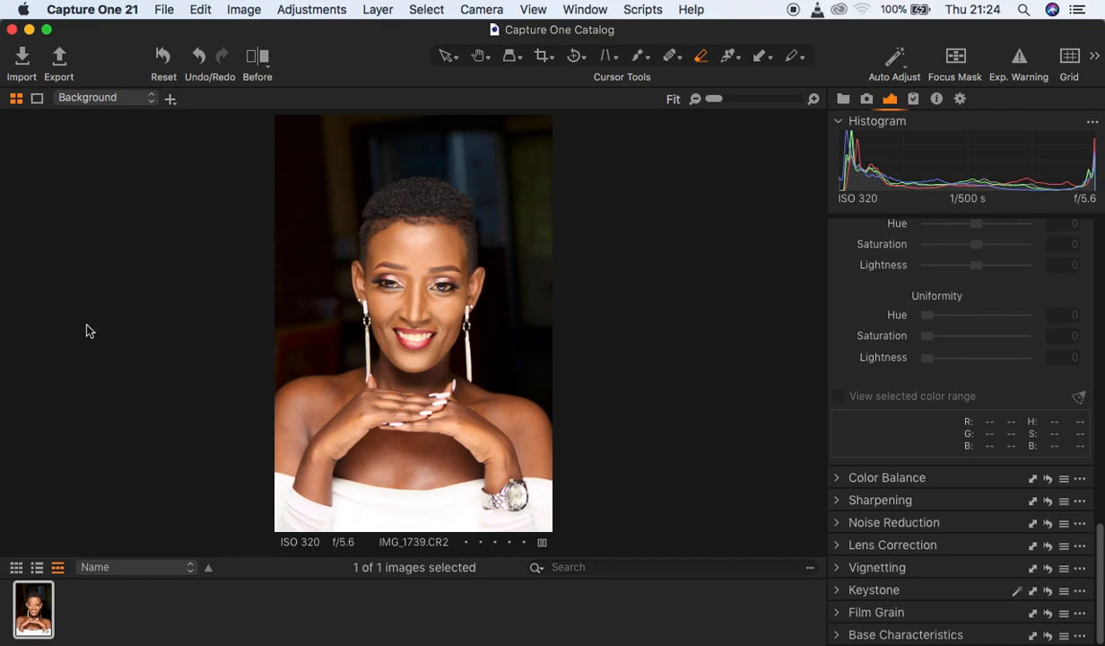
{"action": "left_click", "coordinate": [584, 9]}
{"action": "mouse_move", "coordinate": [585, 36]}
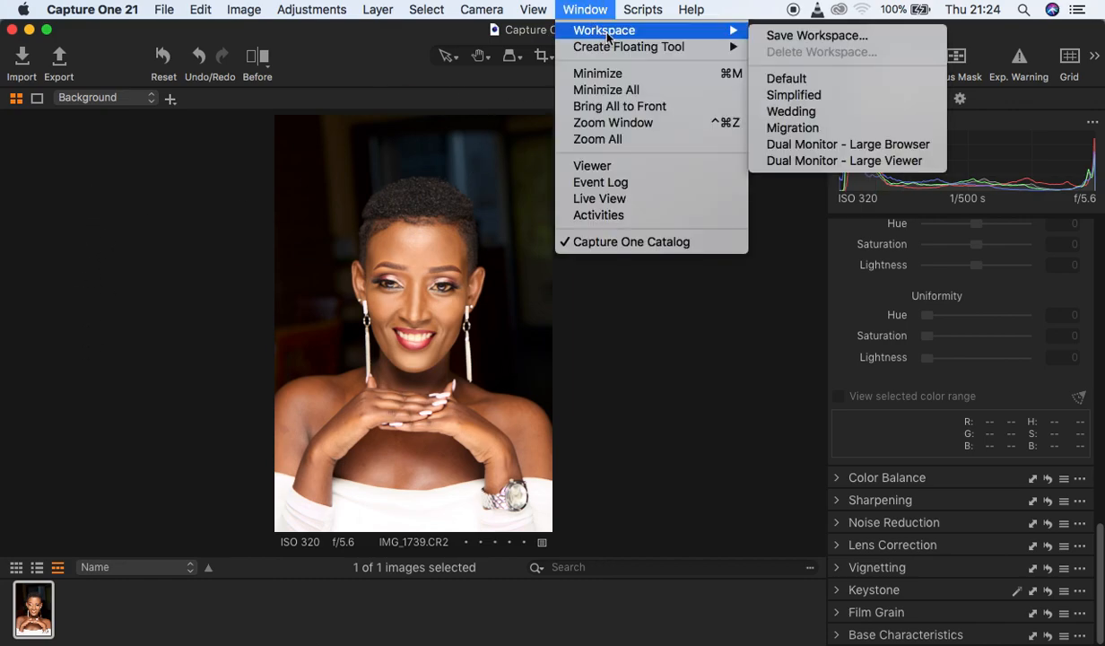
{"action": "left_click", "coordinate": [826, 128]}
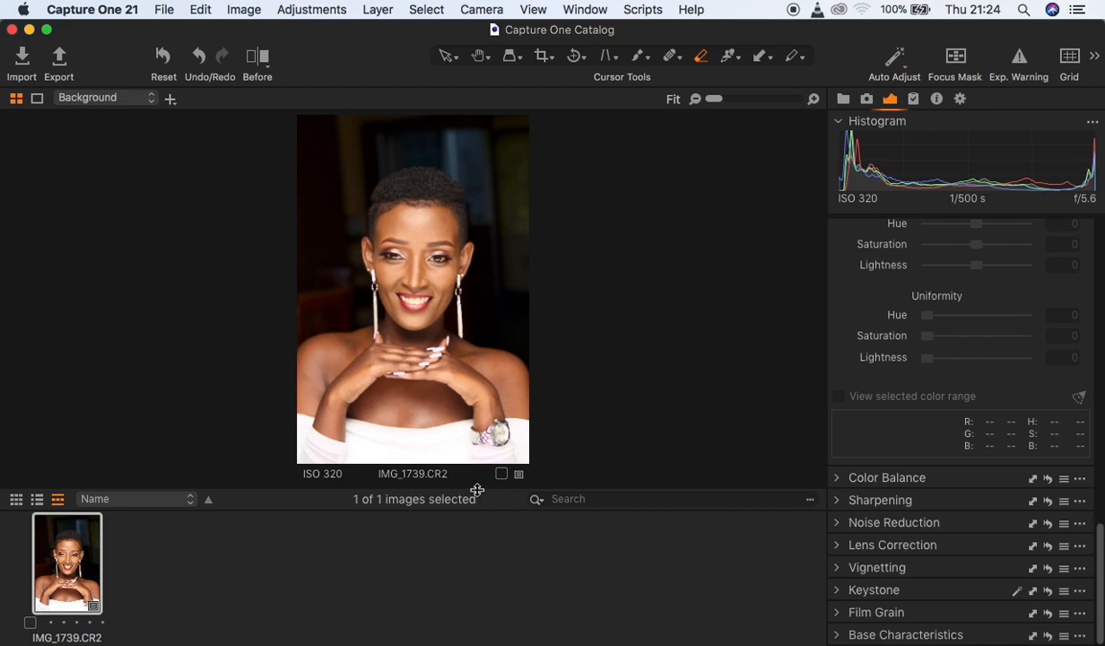
{"action": "left_click_drag", "start_coordinate": [471, 488], "coordinate": [475, 567]}
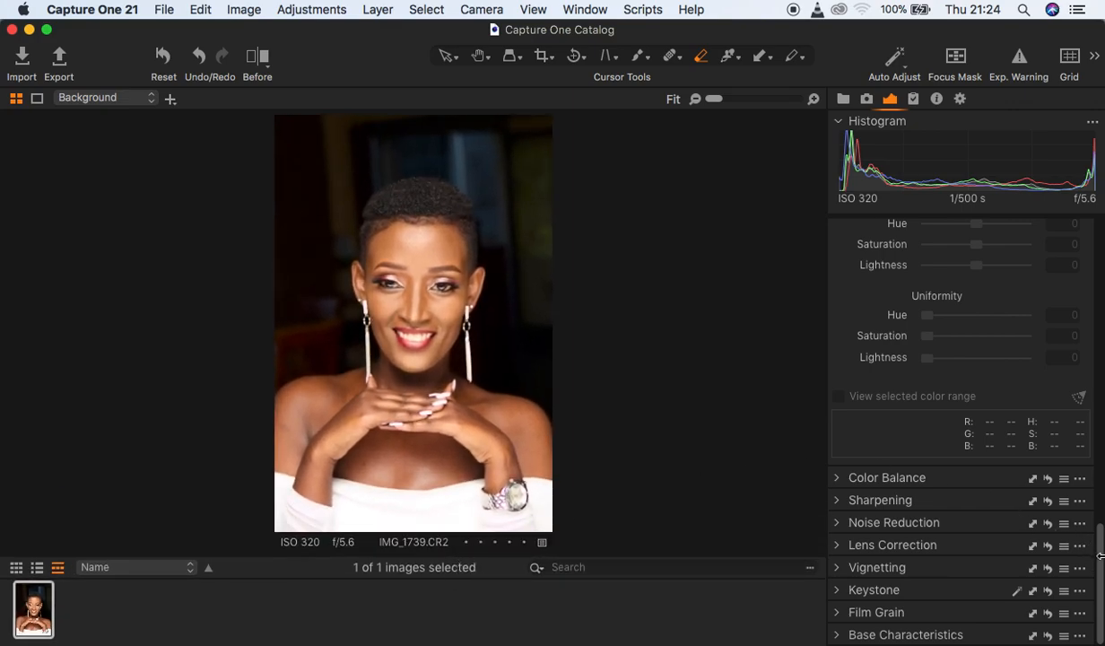
Activate the Select cursor tool and turn on the exposure warning for the portrait.
{"action": "mouse_move", "coordinate": [1101, 556]}
{"action": "left_mouse_down"}
{"action": "mouse_move", "coordinate": [1094, 240]}
{"action": "mouse_move", "coordinate": [1102, 248]}
{"action": "left_mouse_up"}
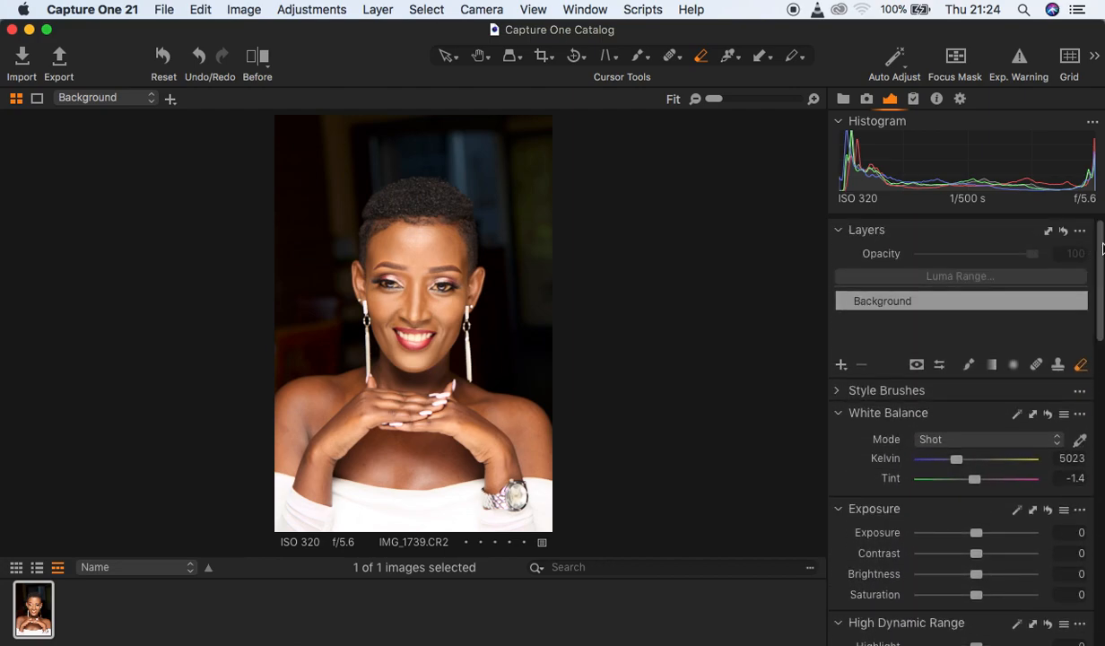
{"action": "left_click", "coordinate": [436, 58]}
{"action": "left_click", "coordinate": [1018, 57]}
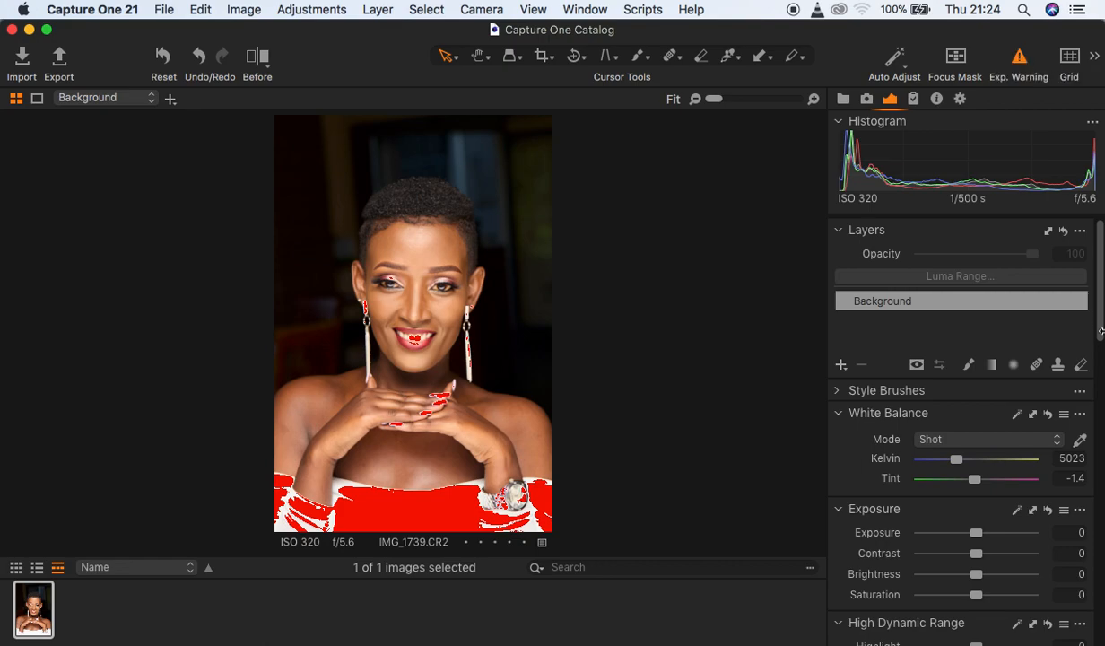
Set the High Dynamic Range values to Highlight -100, White -29, Black -16 and Shadow 6.
{"action": "left_click_drag", "start_coordinate": [1099, 330], "coordinate": [1097, 383]}
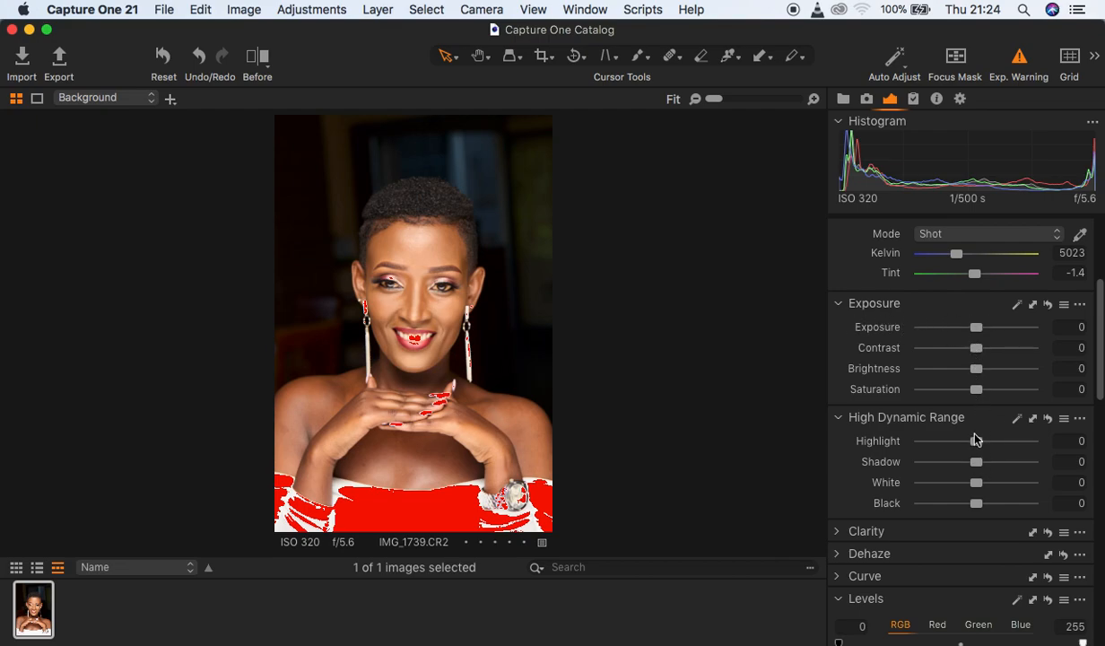
{"action": "left_click_drag", "start_coordinate": [976, 442], "coordinate": [907, 447]}
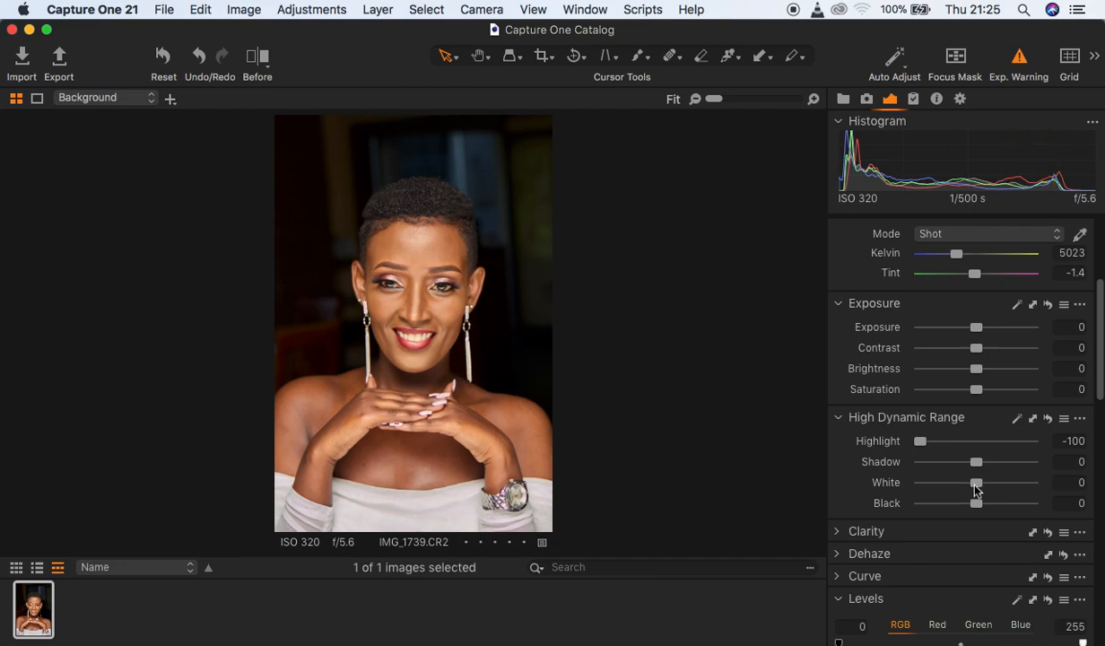
{"action": "left_click_drag", "start_coordinate": [975, 487], "coordinate": [959, 486]}
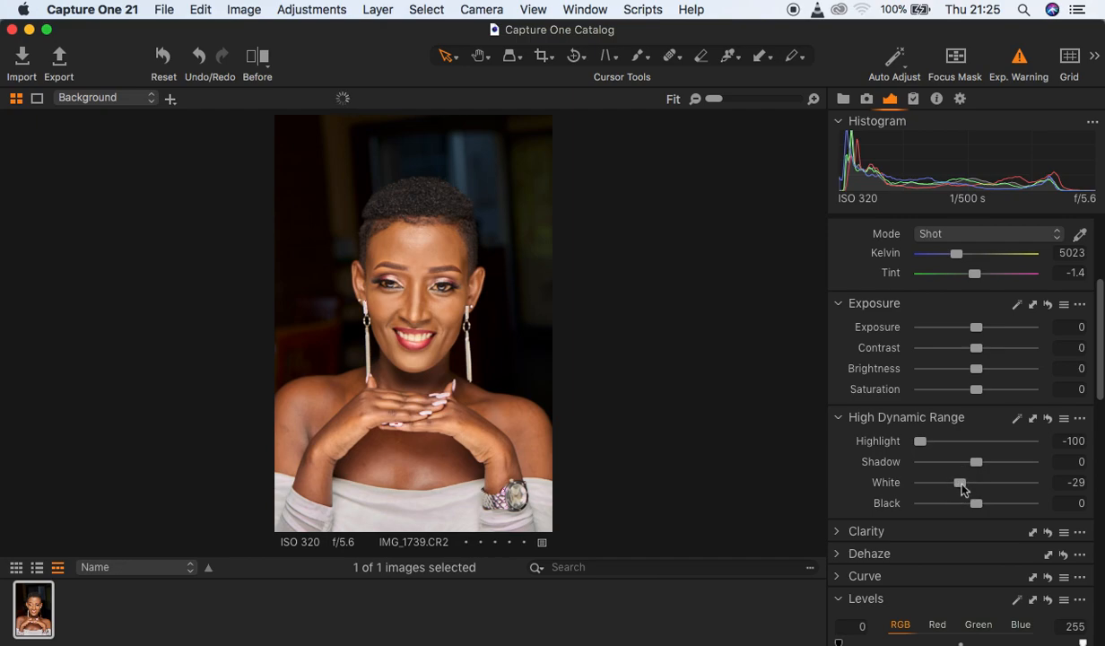
{"action": "left_click_drag", "start_coordinate": [981, 507], "coordinate": [968, 509]}
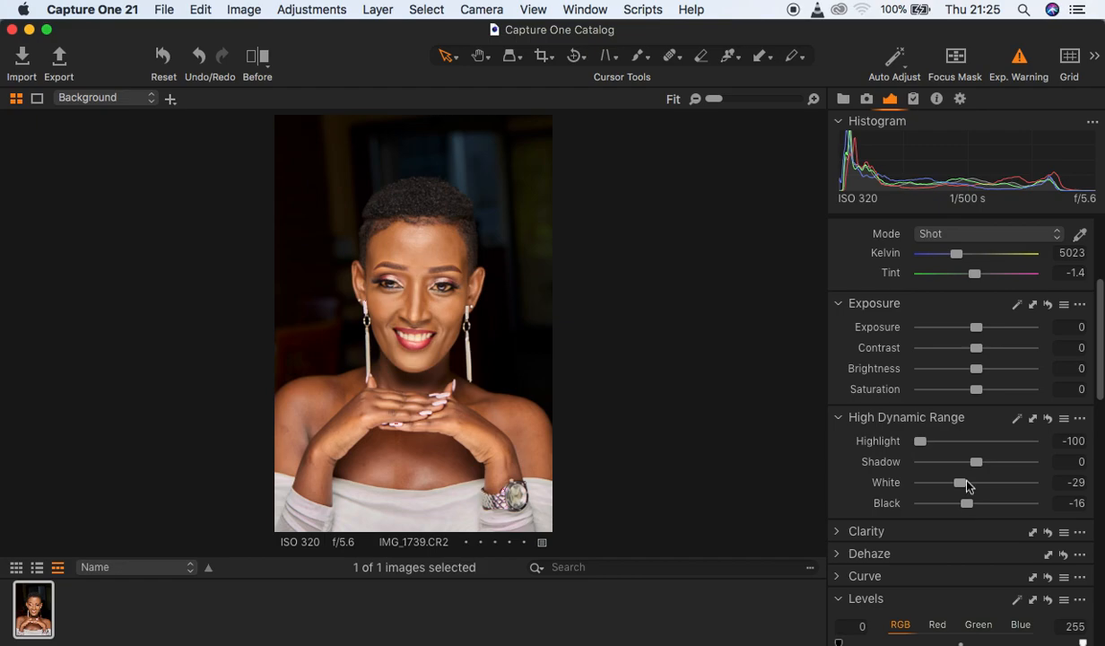
{"action": "left_click", "coordinate": [976, 463]}
{"action": "left_click_drag", "start_coordinate": [977, 464], "coordinate": [982, 467]}
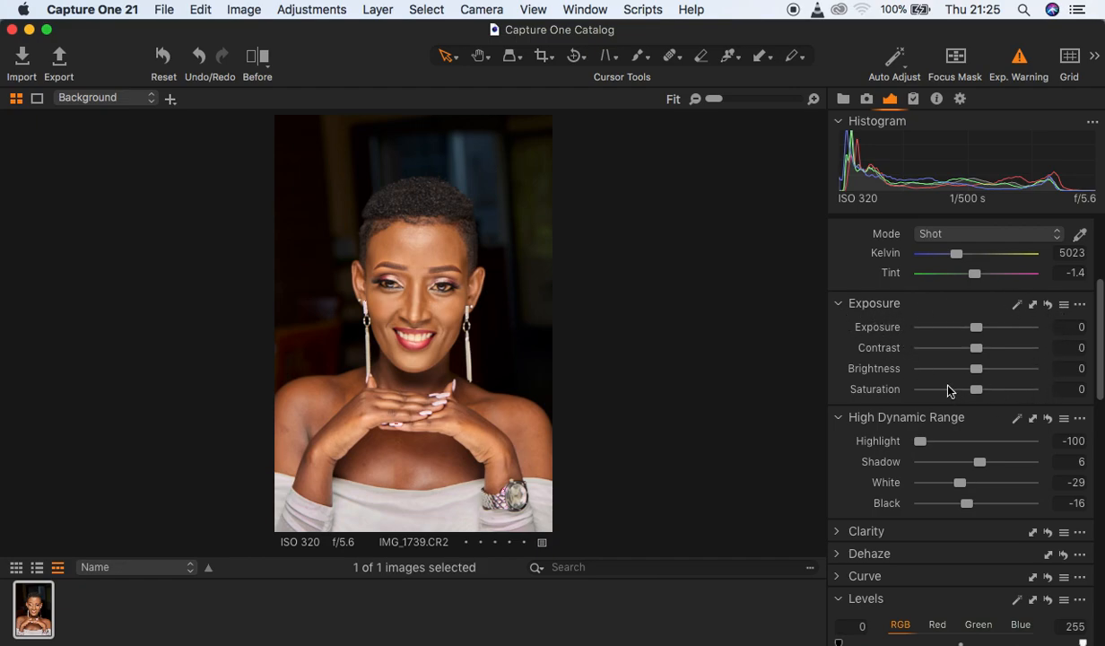
Adjust the RGB levels, setting the input highlight point to 234 and the input shadow point to 7.
{"action": "left_click_drag", "start_coordinate": [1099, 382], "coordinate": [1098, 431]}
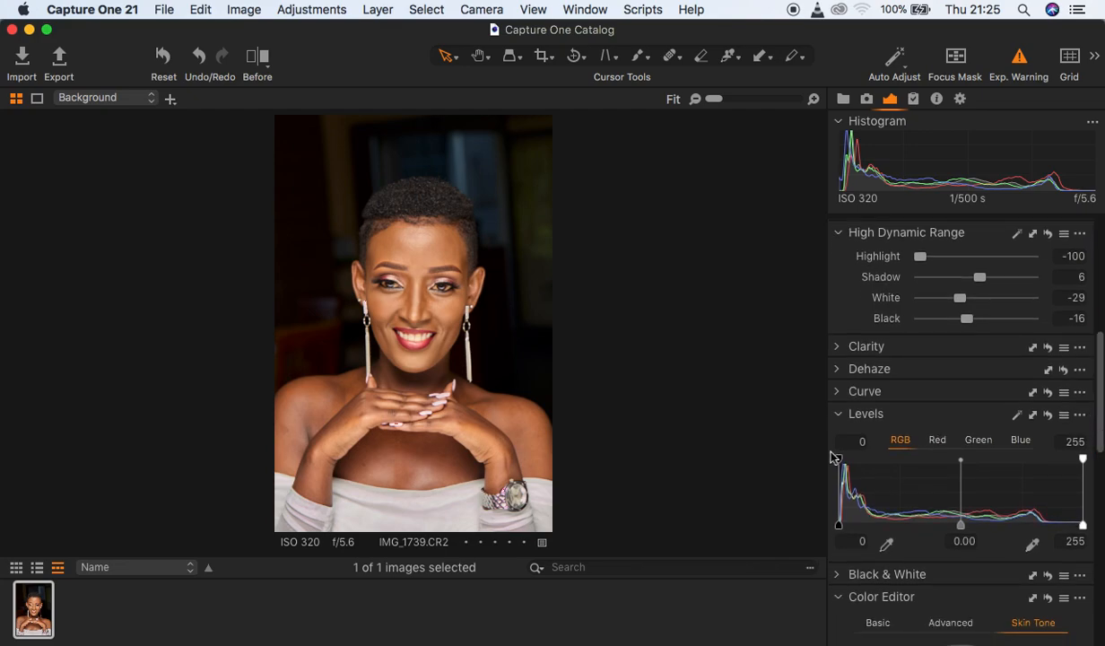
{"action": "left_click_drag", "start_coordinate": [1085, 528], "coordinate": [1062, 526]}
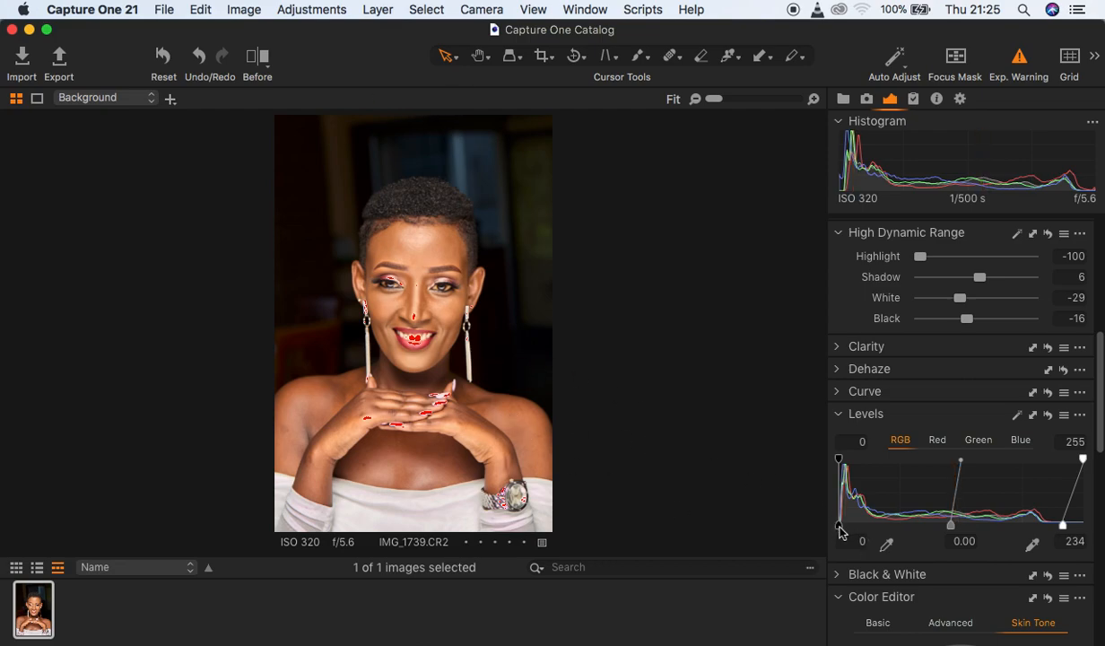
{"action": "left_click_drag", "start_coordinate": [840, 527], "coordinate": [848, 527]}
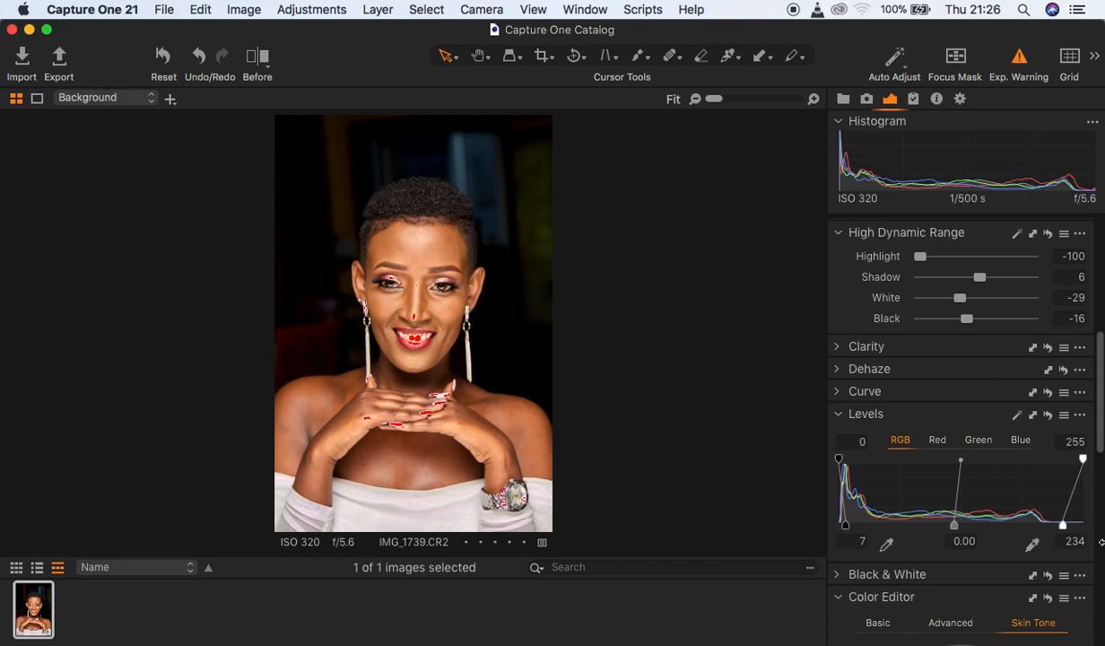
Lower White in High Dynamic Range to -87 and toggle the exposure warning to compare the clipped areas.
{"action": "left_click_drag", "start_coordinate": [963, 302], "coordinate": [927, 298]}
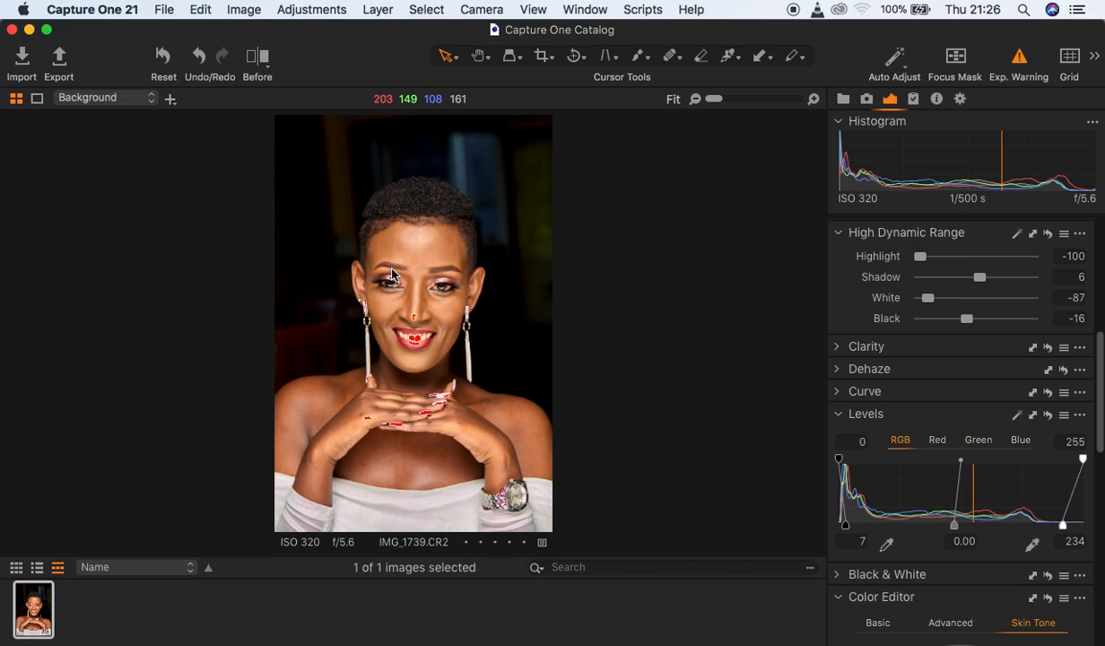
{"action": "left_click", "coordinate": [1022, 65]}
{"action": "left_click", "coordinate": [1022, 66]}
{"action": "left_click", "coordinate": [1022, 66]}
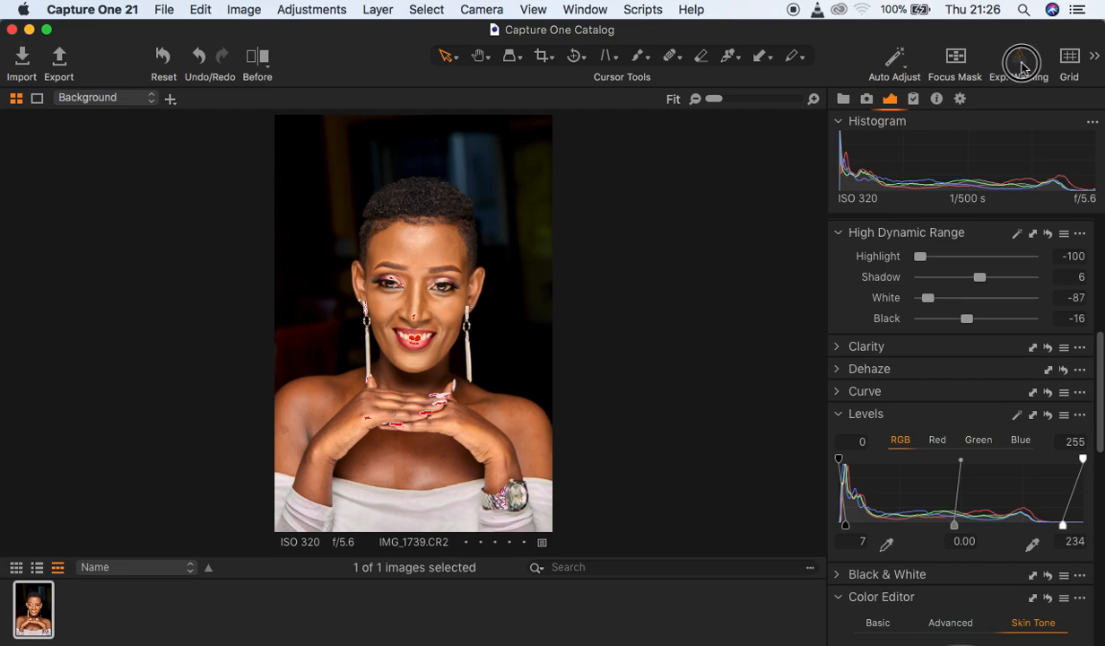
{"action": "left_click", "coordinate": [1022, 66]}
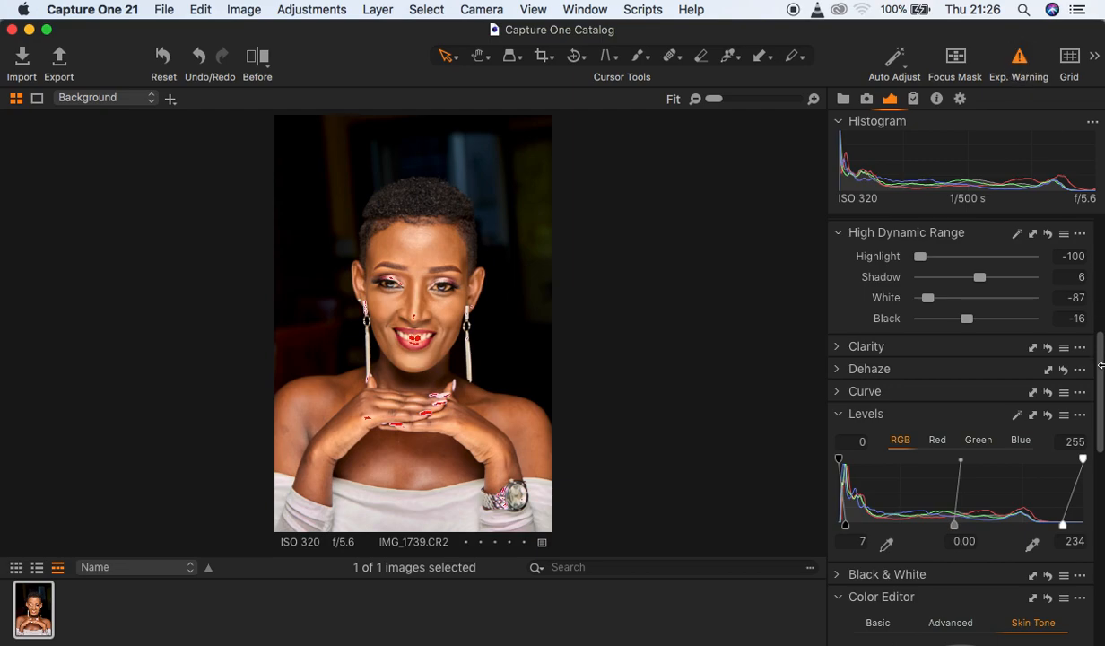
Reduce the portrait's exposure to -0.1.
{"action": "left_click_drag", "start_coordinate": [1101, 361], "coordinate": [1096, 294]}
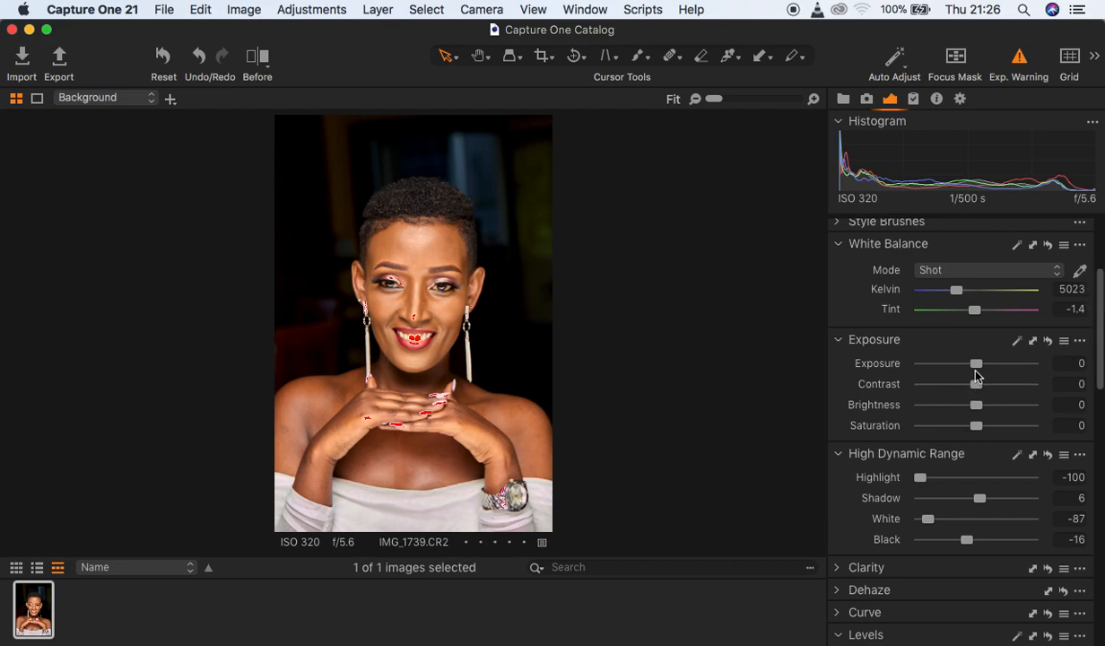
{"action": "left_click_drag", "start_coordinate": [974, 369], "coordinate": [974, 369]}
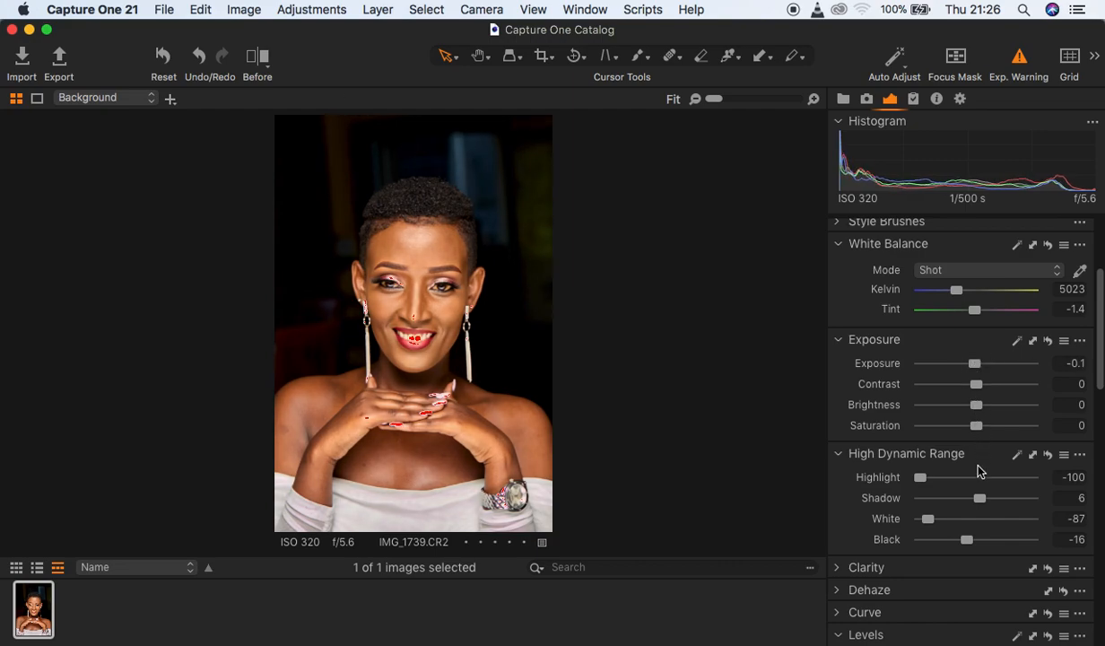
{"action": "left_click", "coordinate": [978, 395]}
Add local contrast with the Natural clarity method, setting Clarity to 10 and Structure to 6.
{"action": "left_click_drag", "start_coordinate": [1098, 369], "coordinate": [1098, 428]}
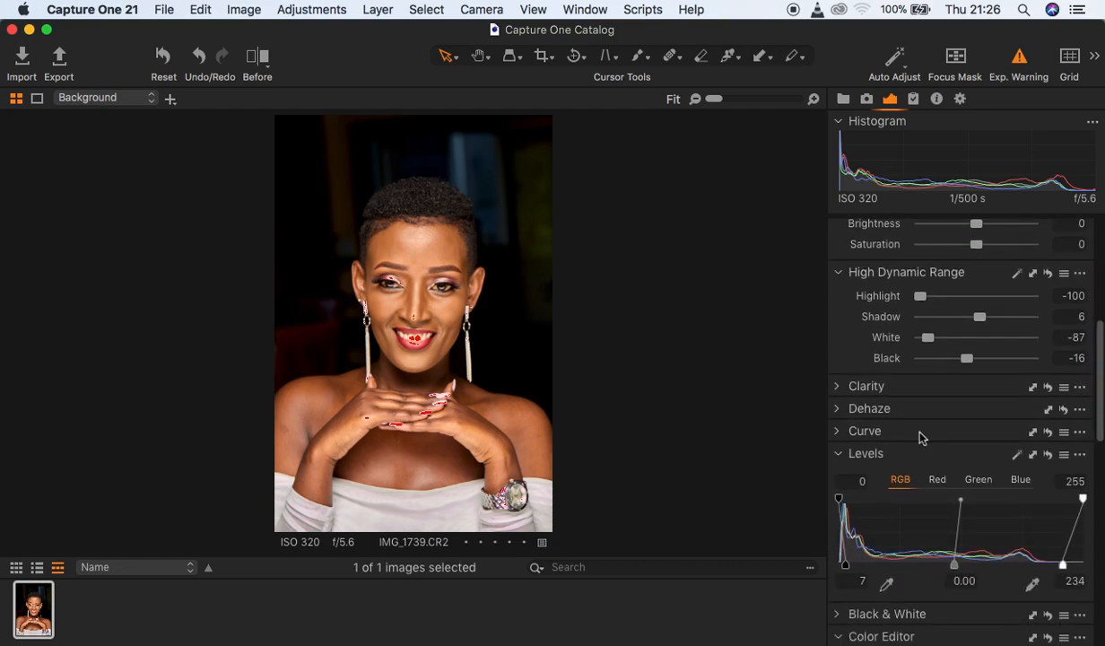
{"action": "left_click", "coordinate": [839, 388]}
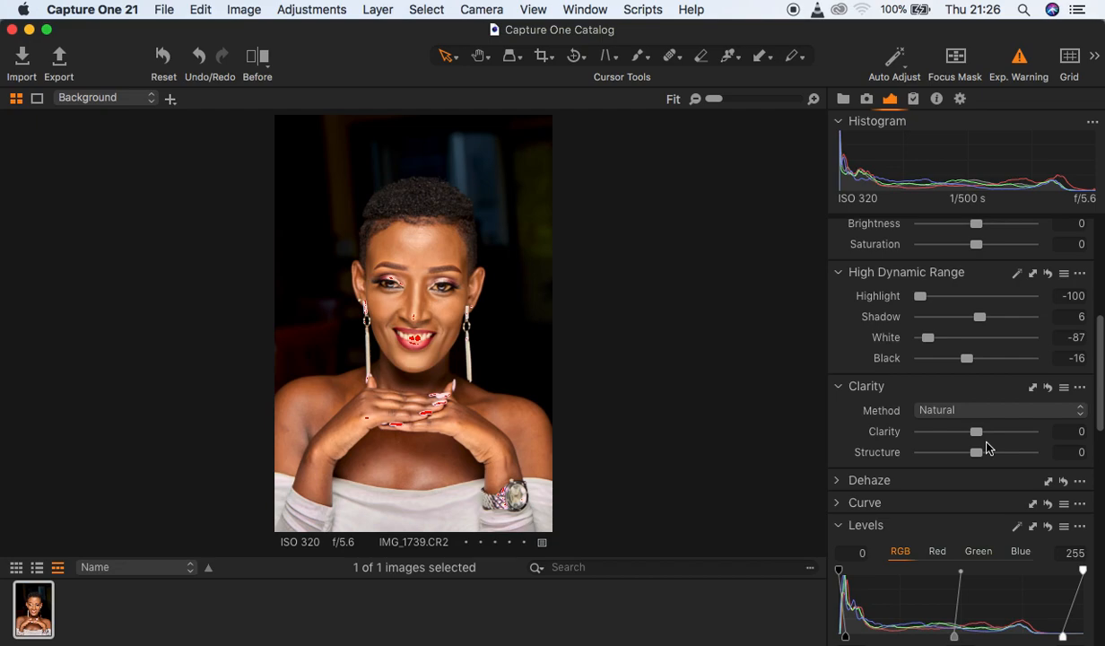
{"action": "left_click_drag", "start_coordinate": [975, 431], "coordinate": [982, 435]}
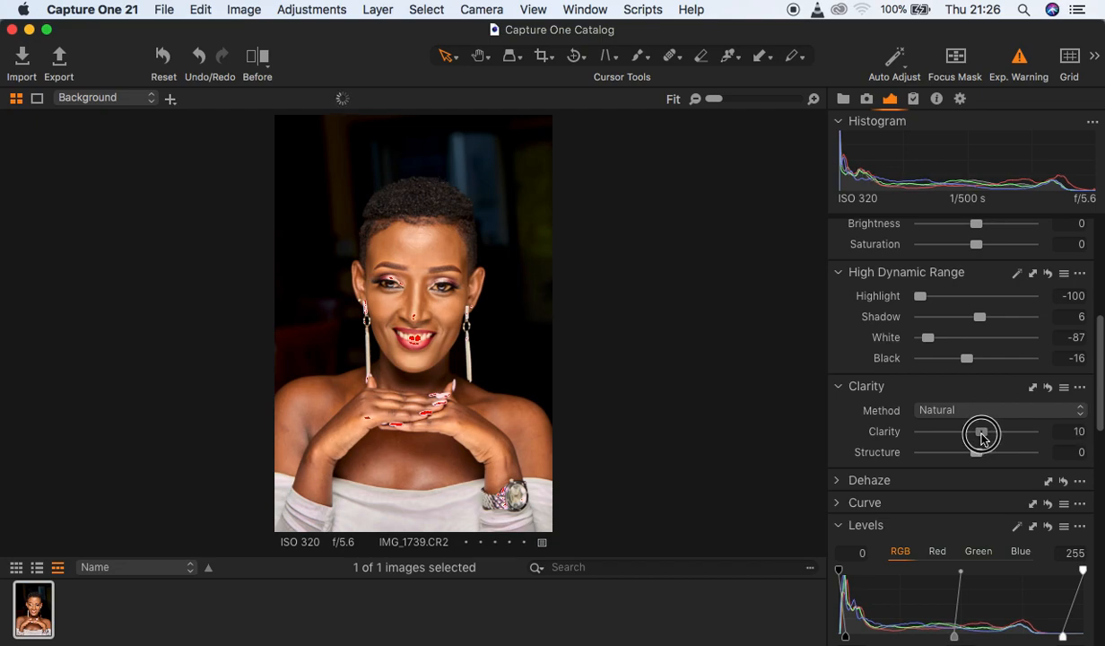
{"action": "left_click_drag", "start_coordinate": [977, 452], "coordinate": [979, 454]}
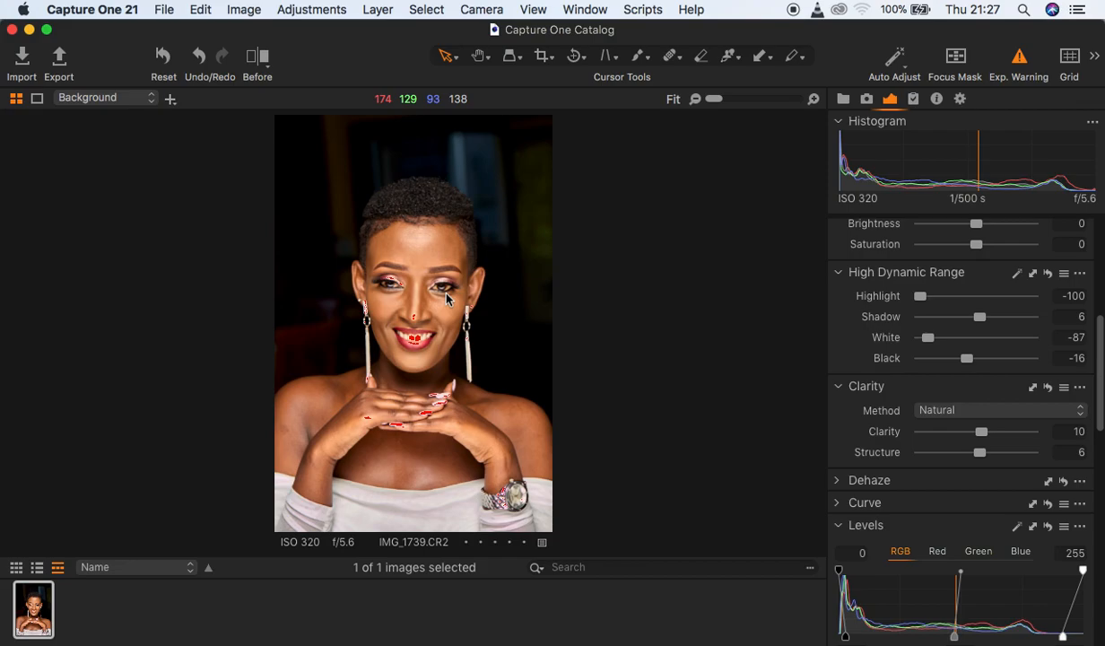
Check the clipped areas on the face up close and turn off the exposure warning.
{"action": "scroll", "coordinate": [447, 298], "scroll_direction": "up", "scroll_amount": 4}
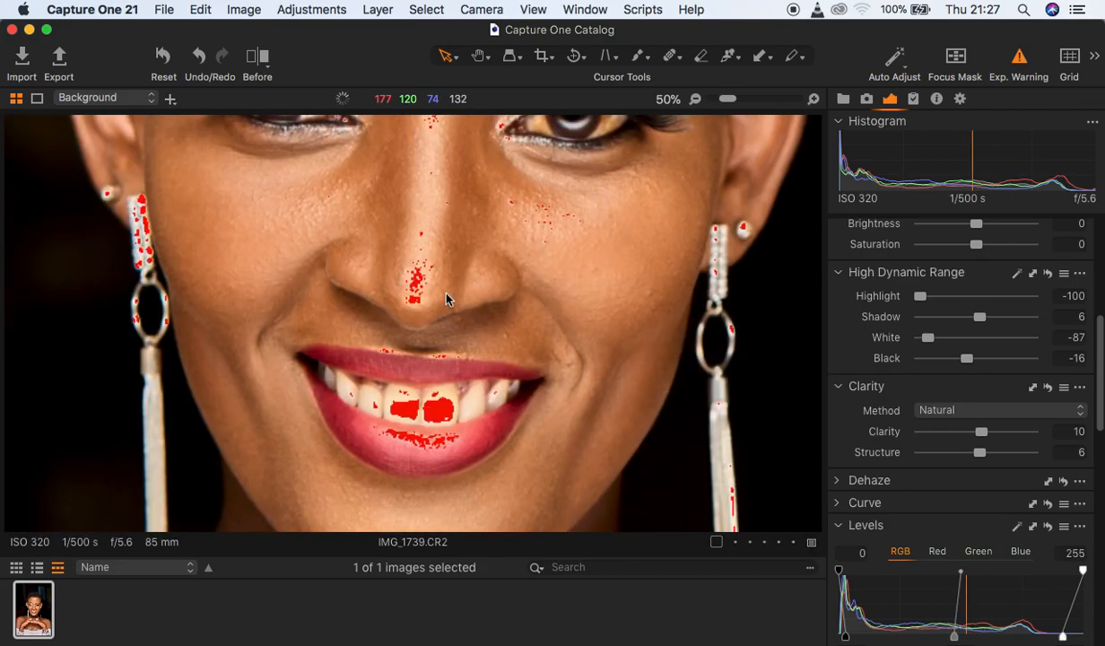
{"action": "scroll", "coordinate": [447, 297], "scroll_direction": "up", "scroll_amount": 1}
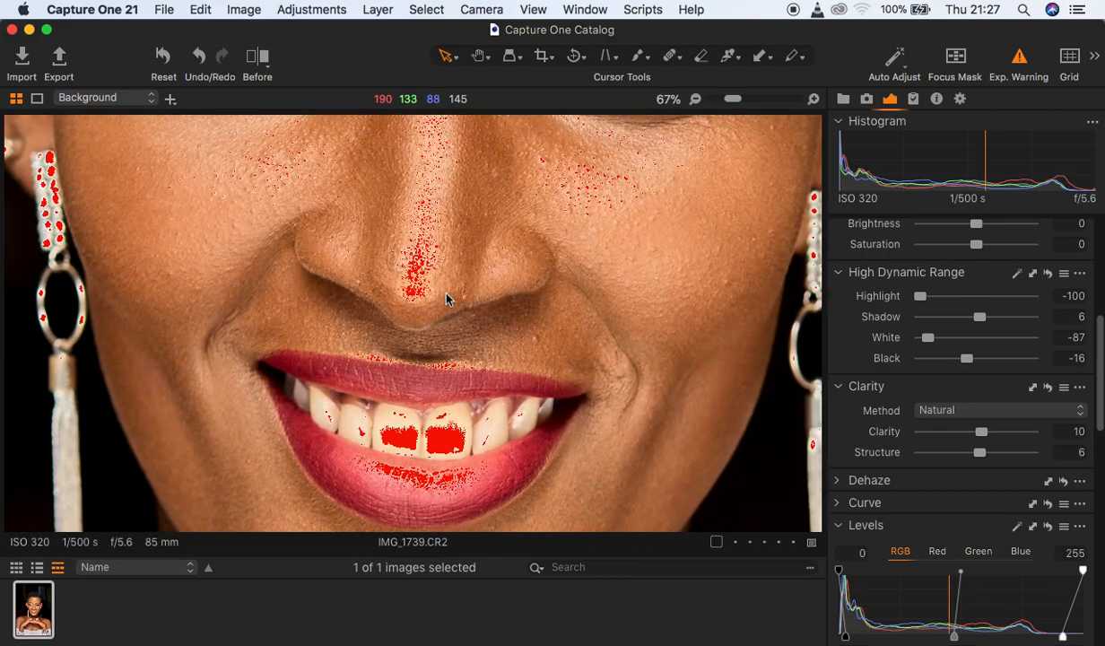
{"action": "scroll", "coordinate": [447, 298], "scroll_direction": "down", "scroll_amount": 2}
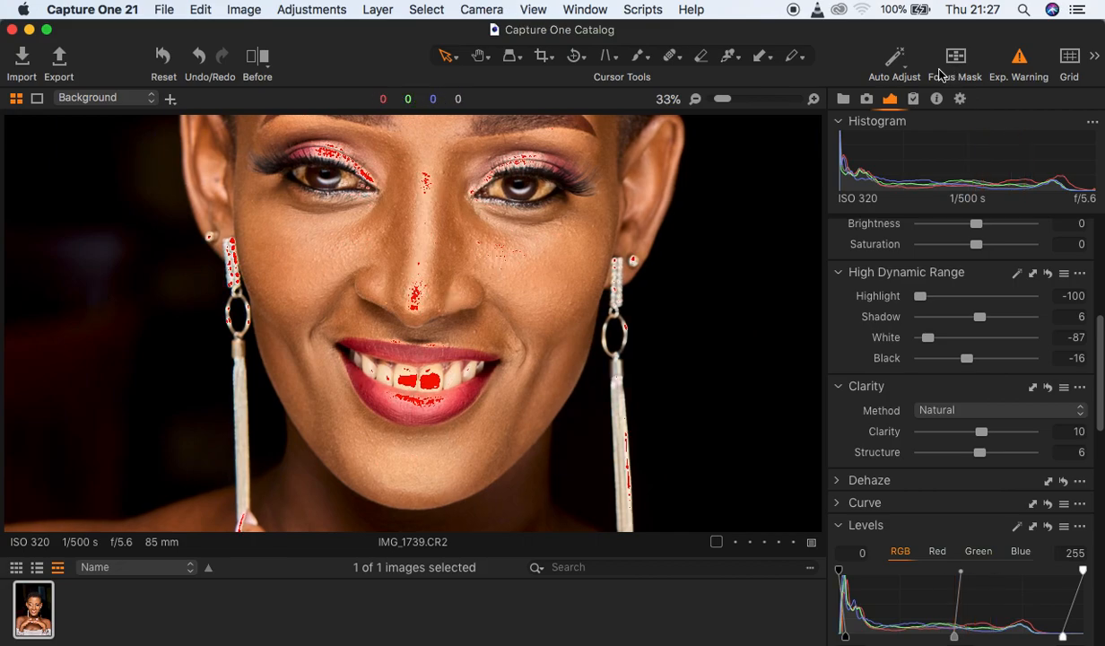
{"action": "left_click", "coordinate": [1012, 61]}
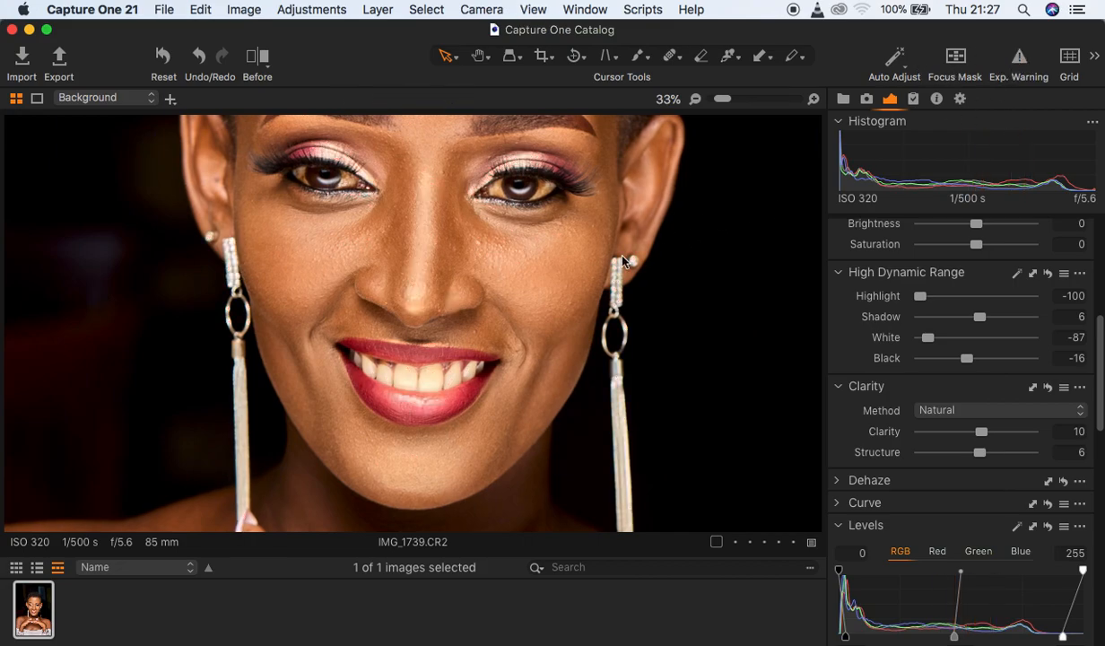
Examine the facial detail and overall look of the portrait at several magnifications.
{"action": "key", "text": "super+equal"}
{"action": "key", "text": "super+equal"}
{"action": "key", "text": "super+minus"}
{"action": "key", "text": "super+minus"}
{"action": "key", "text": "super+minus"}
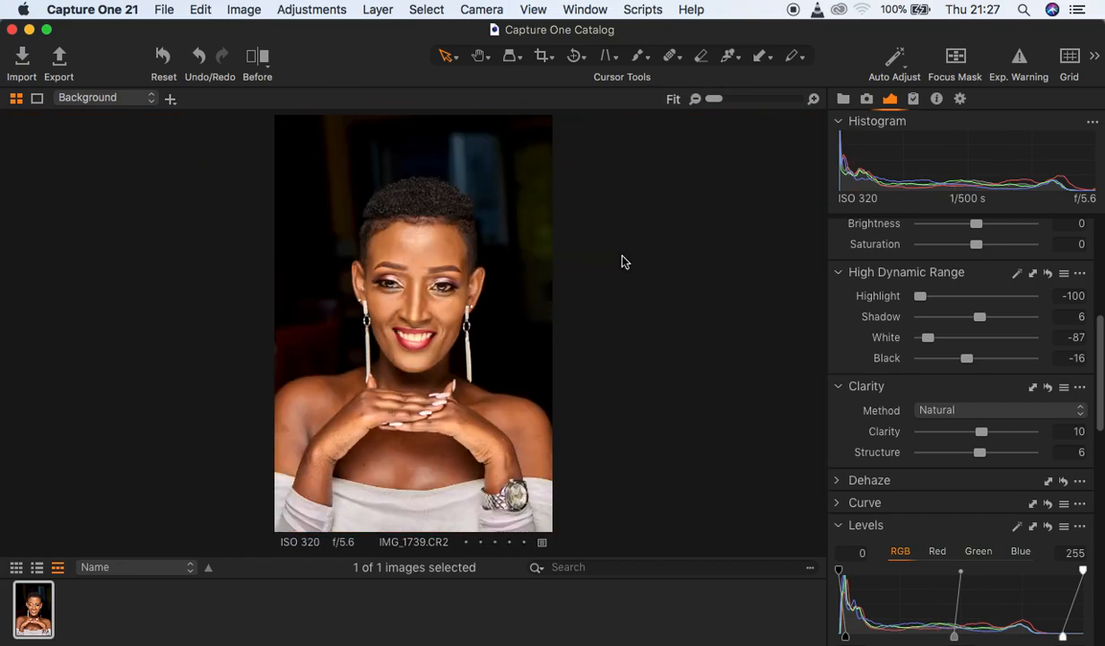
{"action": "key", "text": "super+equal"}
{"action": "key", "text": "super+equal"}
{"action": "key", "text": "super+minus"}
{"action": "key", "text": "super+minus"}
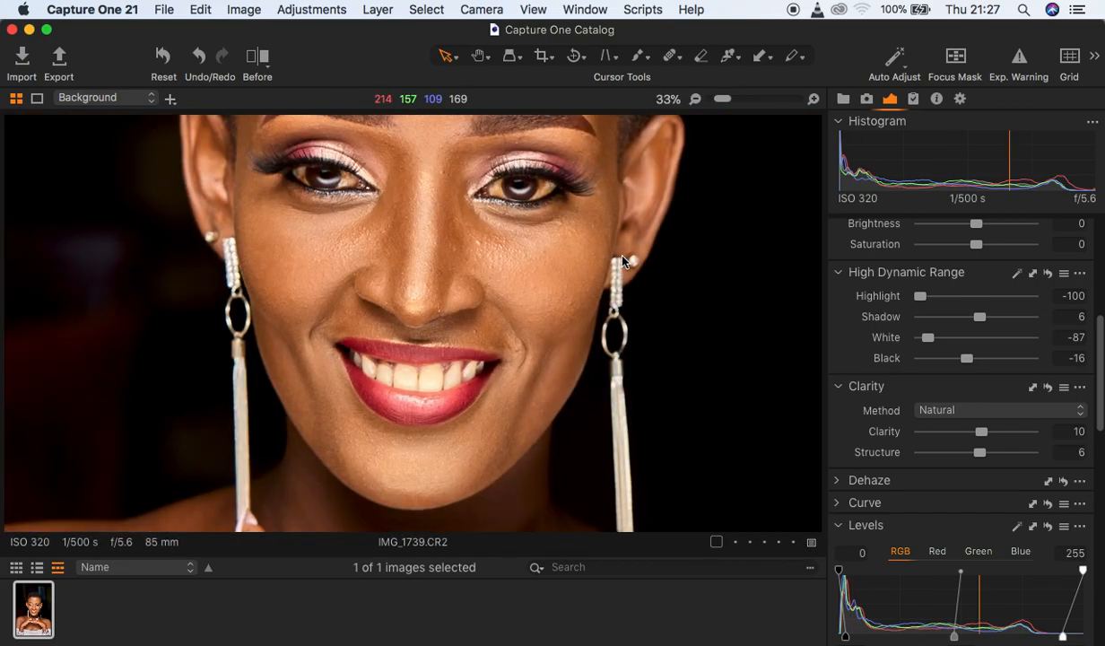
{"action": "key", "text": "super+minus"}
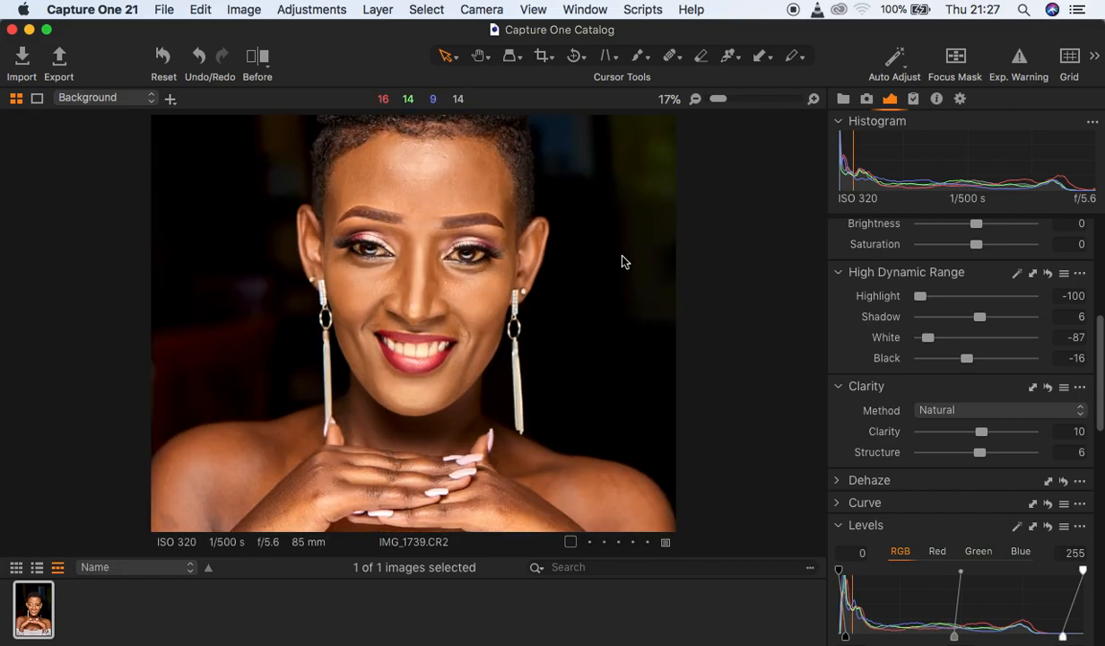
{"action": "key", "text": "super+minus"}
Apply Dehaze with an amount of 8, keeping the shadow tone on Auto.
{"action": "left_click", "coordinate": [838, 481]}
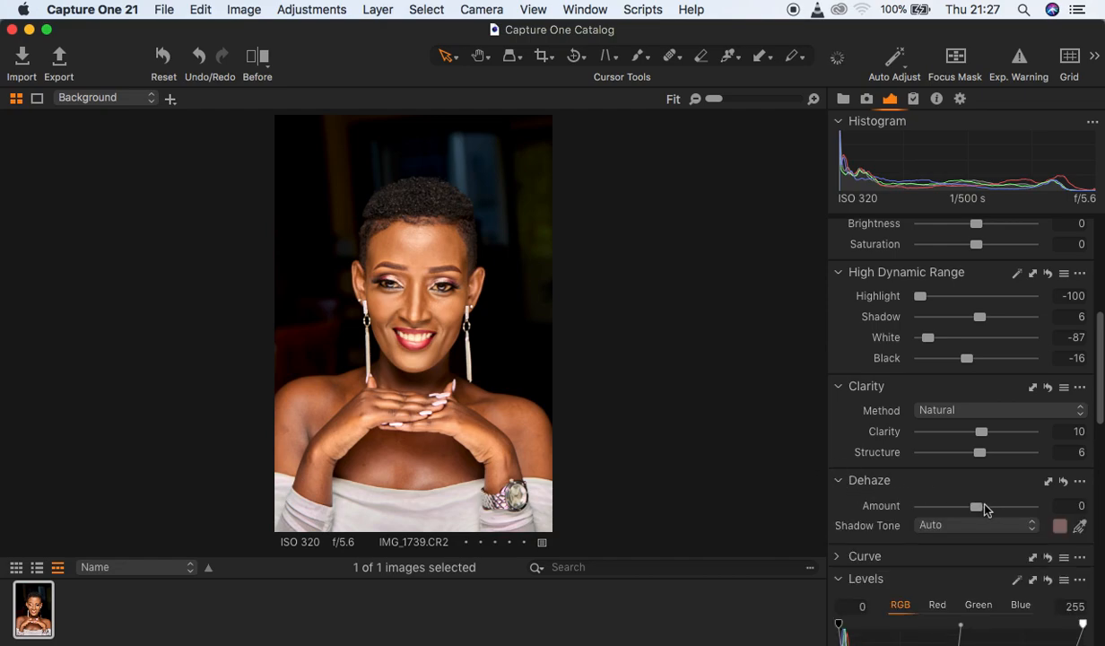
{"action": "left_click", "coordinate": [977, 509]}
{"action": "mouse_move", "coordinate": [977, 508]}
{"action": "left_mouse_down"}
{"action": "mouse_move", "coordinate": [988, 510]}
{"action": "mouse_move", "coordinate": [856, 512]}
{"action": "mouse_move", "coordinate": [1050, 504]}
{"action": "mouse_move", "coordinate": [982, 511]}
{"action": "left_mouse_up"}
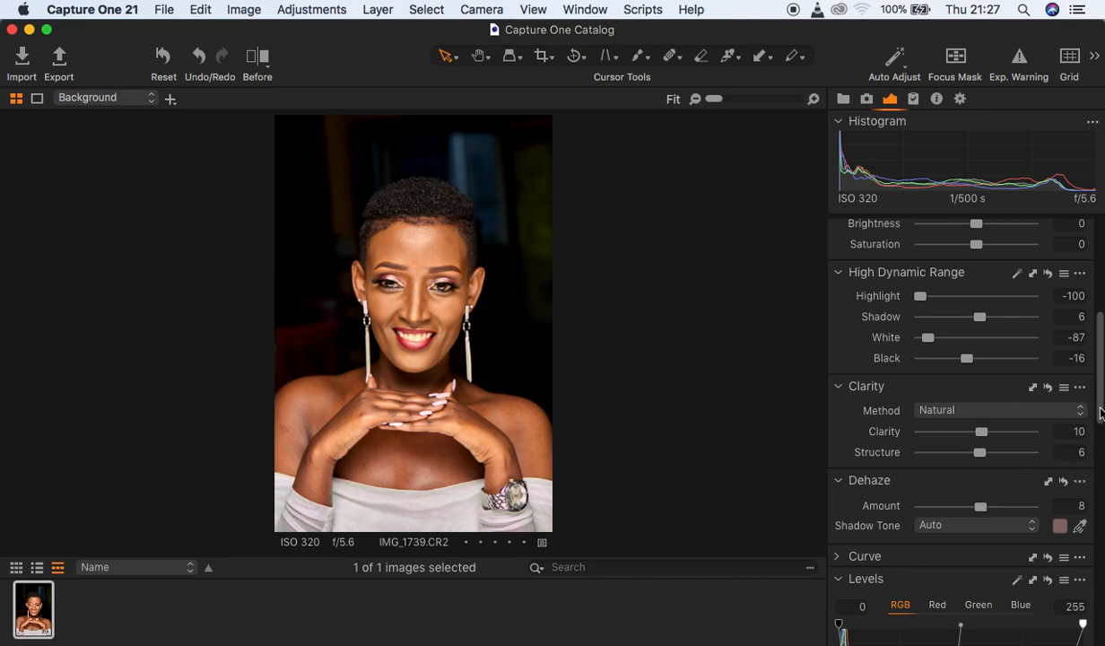
{"action": "left_click_drag", "start_coordinate": [1101, 413], "coordinate": [1101, 498]}
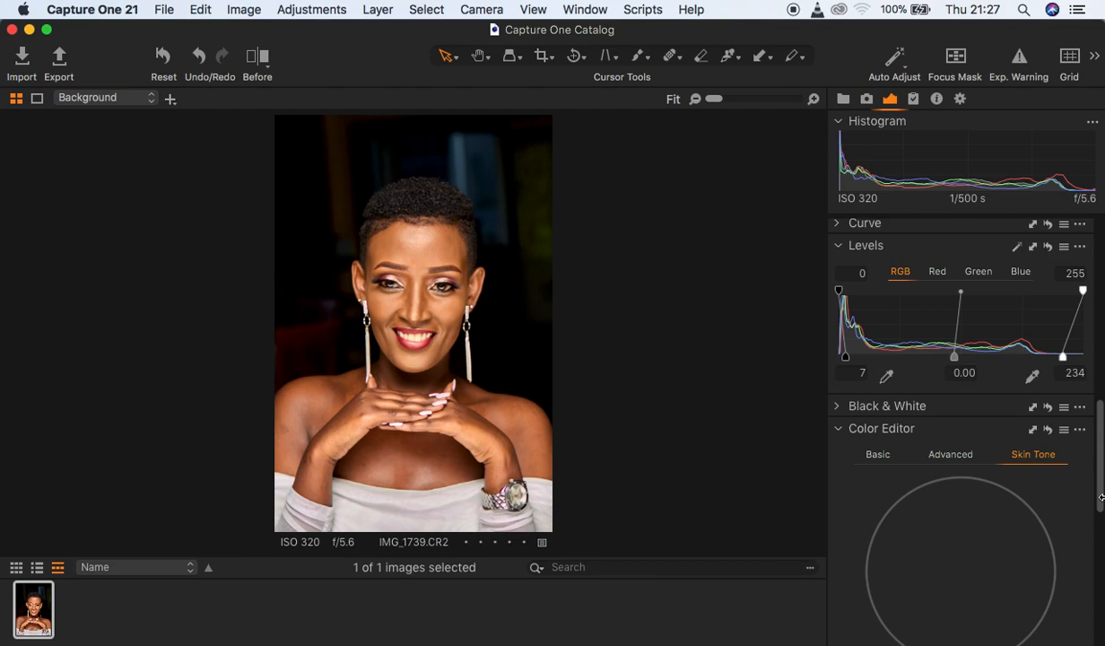
{"action": "left_click_drag", "start_coordinate": [1100, 488], "coordinate": [1100, 436]}
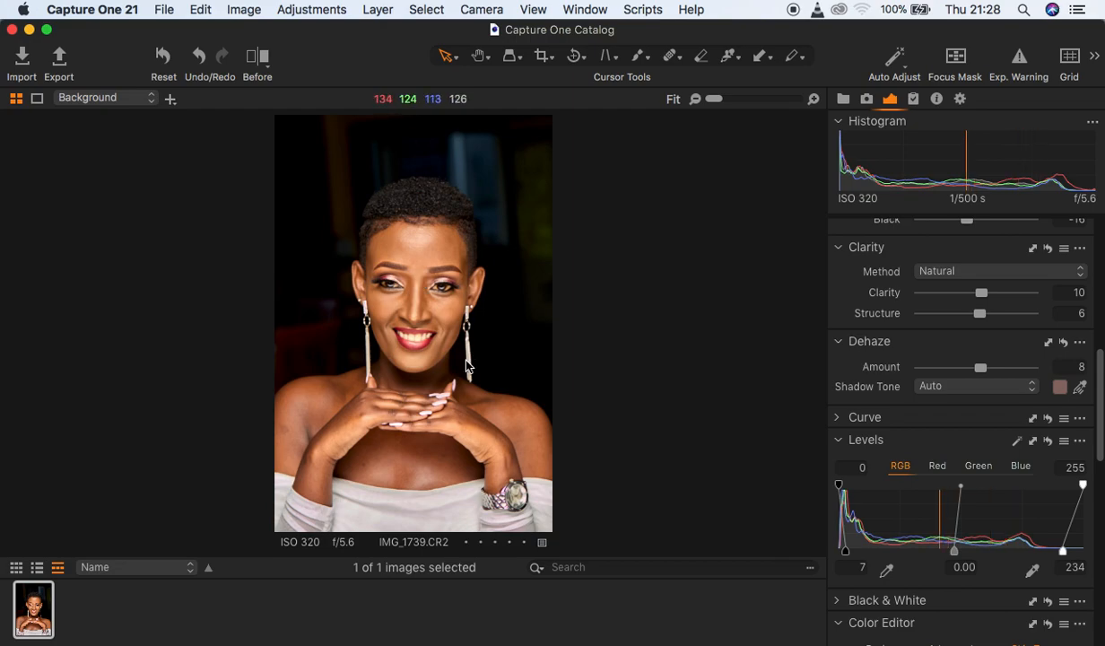
{"action": "left_click_drag", "start_coordinate": [1098, 414], "coordinate": [1096, 290]}
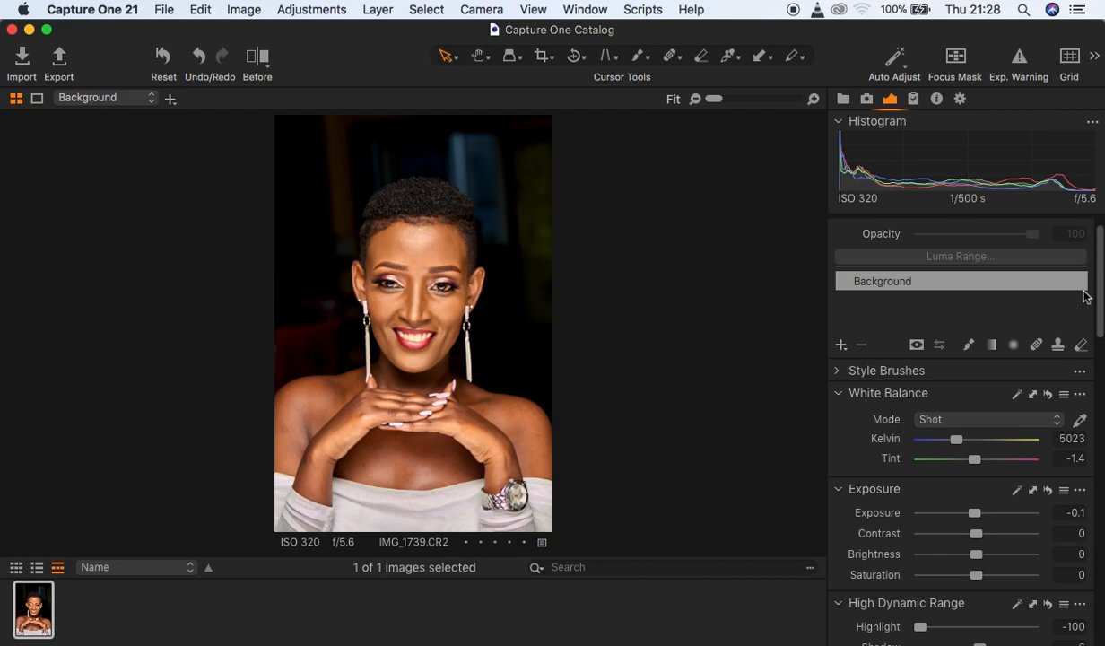
Add a new empty adjustment layer above the background and name it "skin tones".
{"action": "left_click_drag", "start_coordinate": [1099, 298], "coordinate": [1097, 288]}
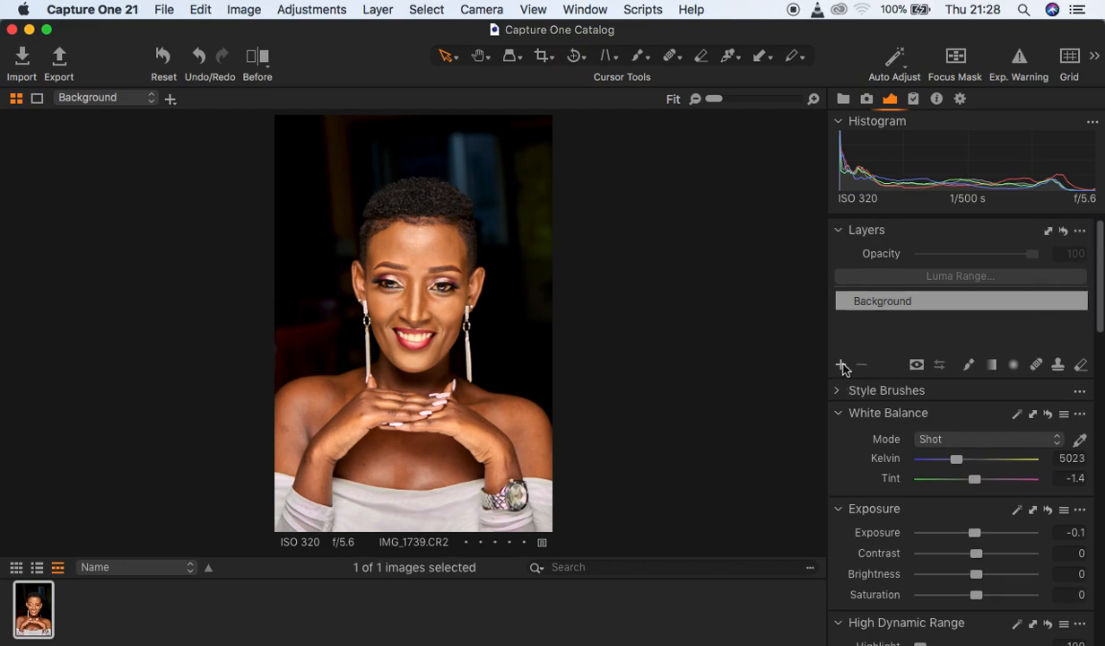
{"action": "left_click", "coordinate": [841, 365]}
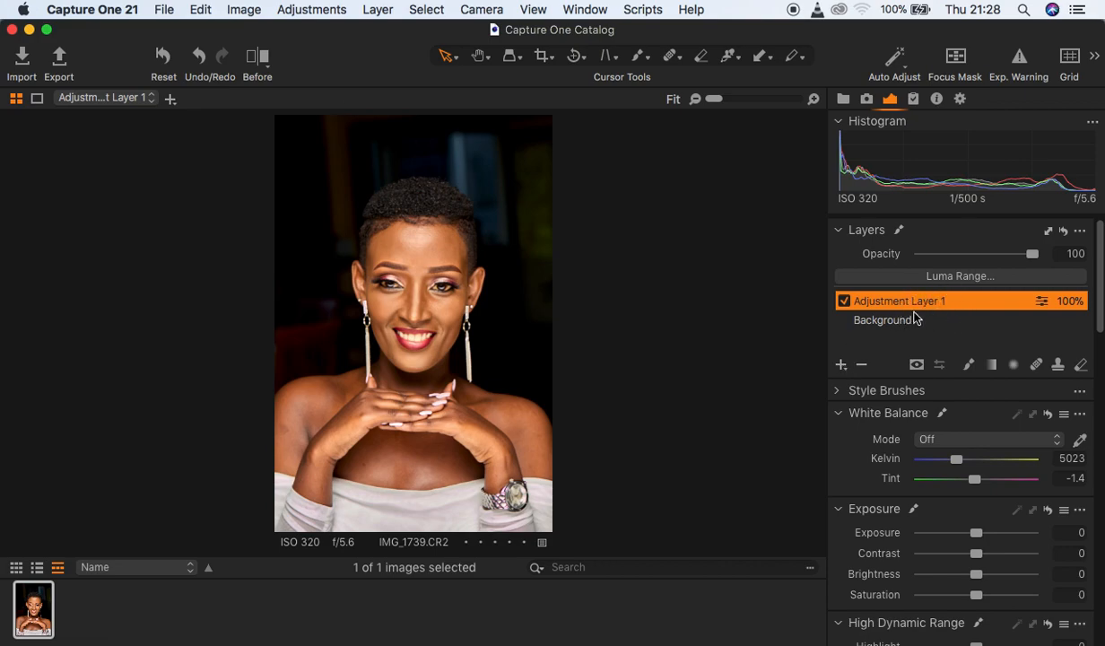
{"action": "double_click", "coordinate": [906, 305]}
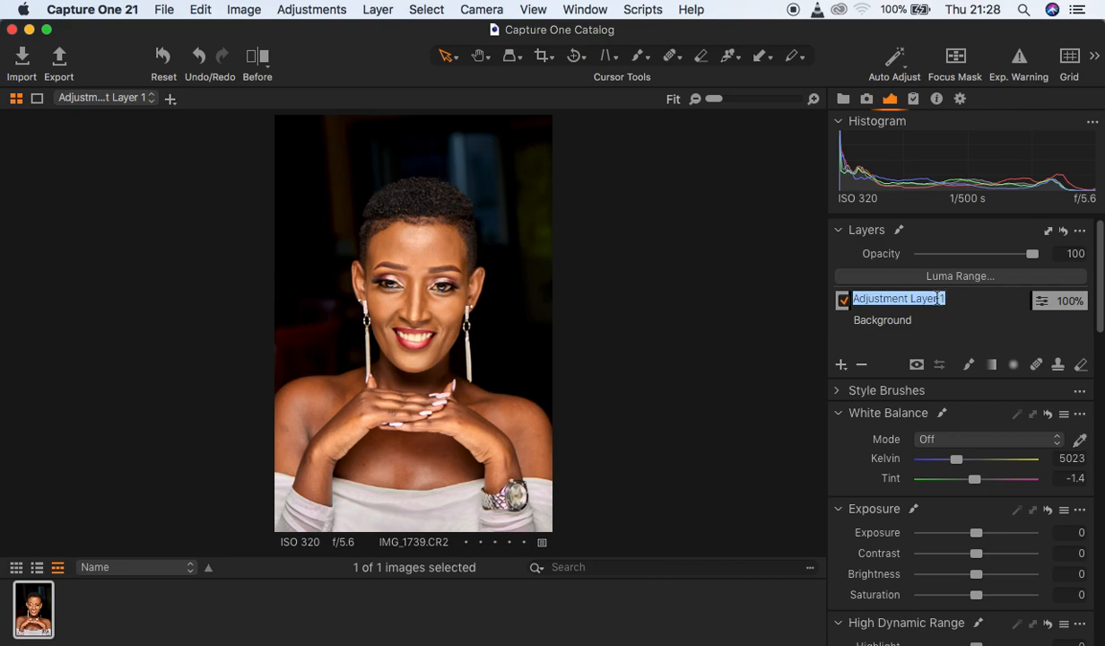
{"action": "type", "text": "skin tones"}
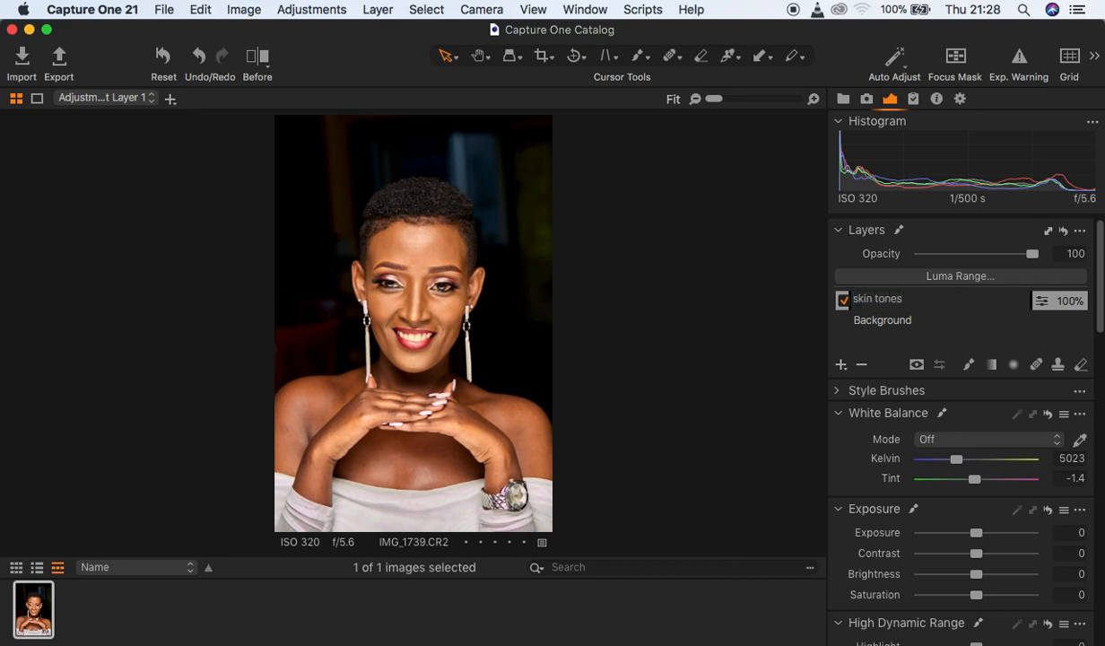
{"action": "key", "text": "Return"}
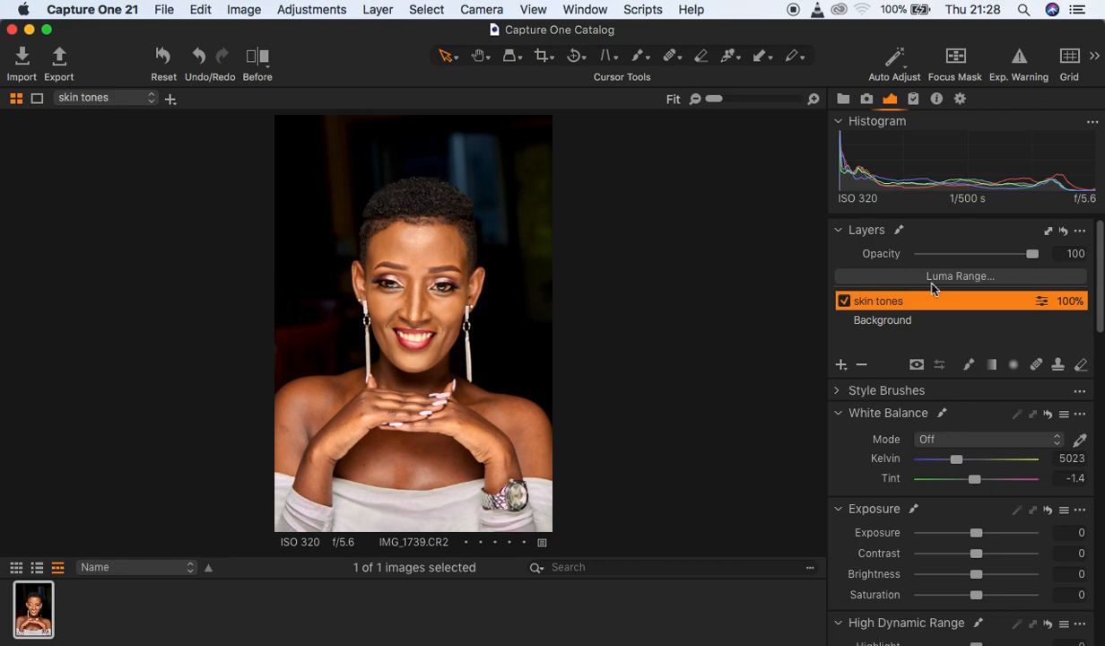
Brush a mask on the skin tones layer over the face, neck, shoulders, chest, arms and hands.
{"action": "left_click_drag", "start_coordinate": [1099, 298], "coordinate": [1094, 502]}
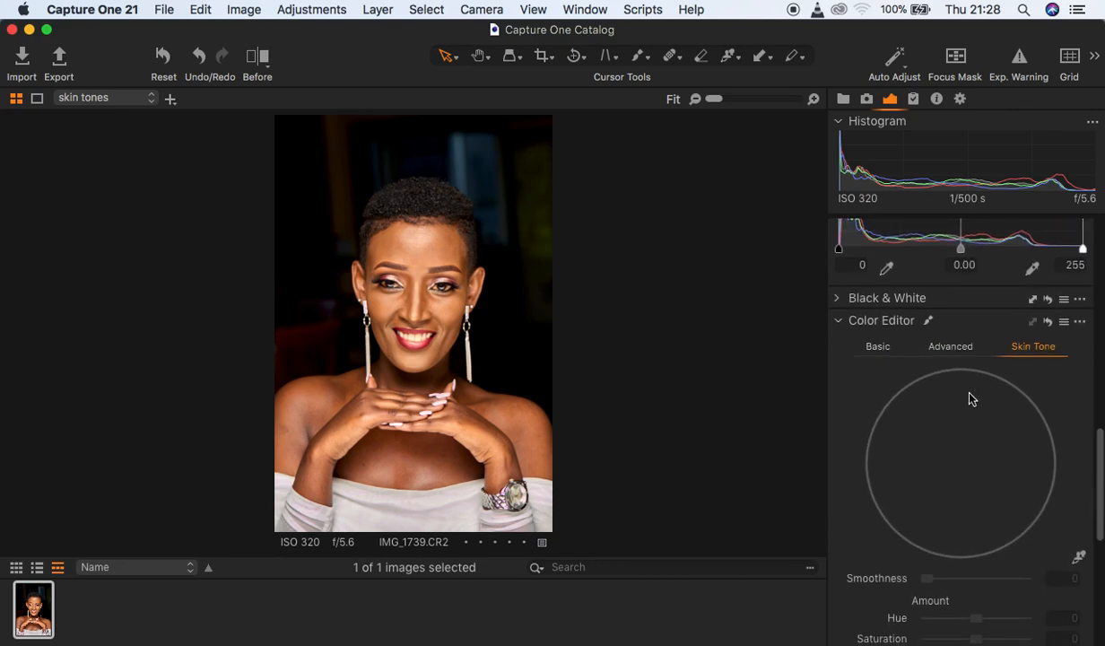
{"action": "left_click", "coordinate": [841, 322]}
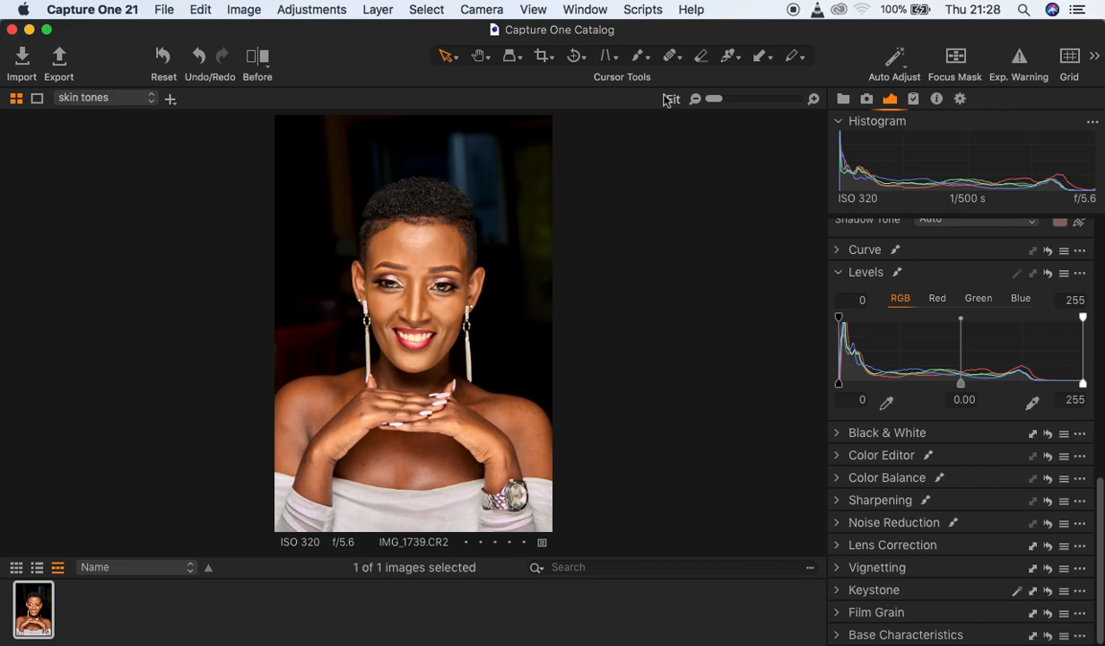
{"action": "left_click", "coordinate": [639, 56]}
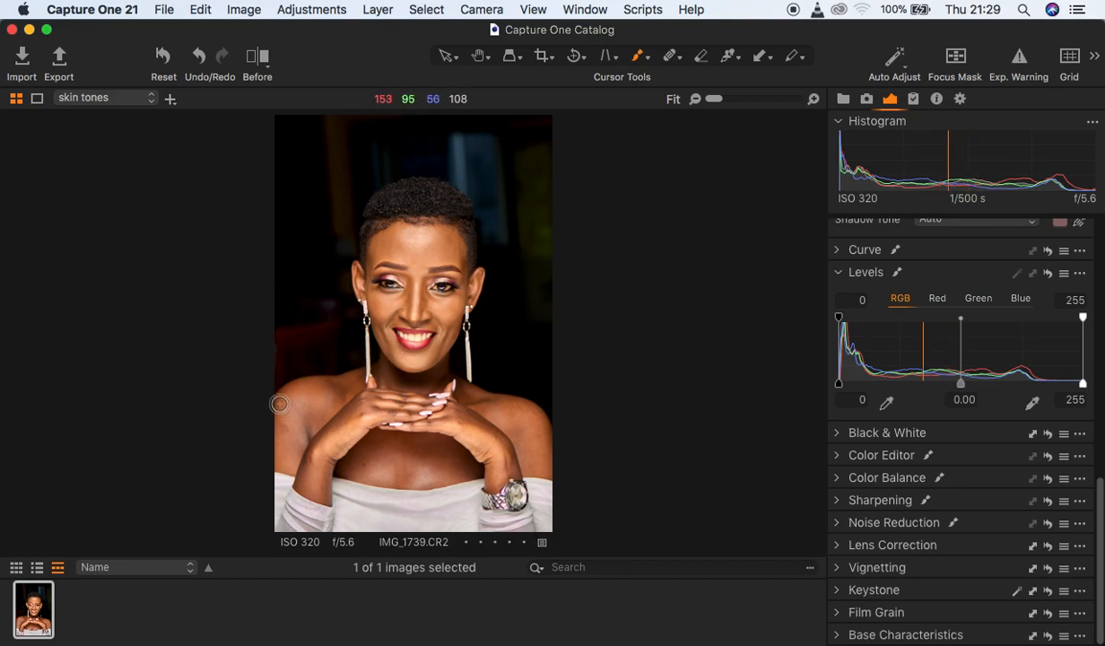
{"action": "mouse_move", "coordinate": [279, 403]}
{"action": "left_mouse_down"}
{"action": "mouse_move", "coordinate": [294, 387]}
{"action": "mouse_move", "coordinate": [367, 374]}
{"action": "left_mouse_up"}
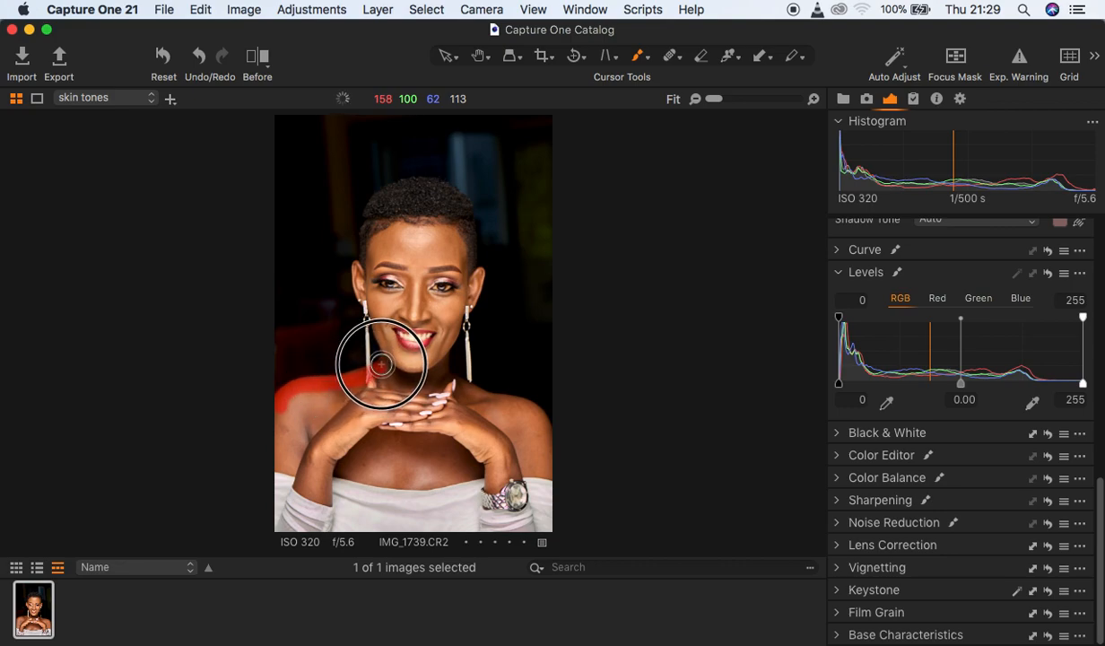
{"action": "mouse_move", "coordinate": [383, 342]}
{"action": "left_mouse_down"}
{"action": "mouse_move", "coordinate": [356, 275]}
{"action": "mouse_move", "coordinate": [367, 279]}
{"action": "mouse_move", "coordinate": [375, 234]}
{"action": "mouse_move", "coordinate": [443, 224]}
{"action": "mouse_move", "coordinate": [469, 291]}
{"action": "mouse_move", "coordinate": [478, 274]}
{"action": "mouse_move", "coordinate": [430, 356]}
{"action": "mouse_move", "coordinate": [439, 347]}
{"action": "mouse_move", "coordinate": [445, 379]}
{"action": "mouse_move", "coordinate": [449, 330]}
{"action": "mouse_move", "coordinate": [416, 374]}
{"action": "mouse_move", "coordinate": [412, 327]}
{"action": "mouse_move", "coordinate": [394, 334]}
{"action": "mouse_move", "coordinate": [409, 356]}
{"action": "mouse_move", "coordinate": [382, 255]}
{"action": "mouse_move", "coordinate": [386, 270]}
{"action": "mouse_move", "coordinate": [425, 244]}
{"action": "mouse_move", "coordinate": [408, 292]}
{"action": "mouse_move", "coordinate": [425, 259]}
{"action": "mouse_move", "coordinate": [398, 250]}
{"action": "mouse_move", "coordinate": [397, 304]}
{"action": "mouse_move", "coordinate": [393, 243]}
{"action": "mouse_move", "coordinate": [425, 241]}
{"action": "mouse_move", "coordinate": [395, 232]}
{"action": "mouse_move", "coordinate": [440, 236]}
{"action": "mouse_move", "coordinate": [447, 289]}
{"action": "mouse_move", "coordinate": [433, 270]}
{"action": "mouse_move", "coordinate": [448, 279]}
{"action": "mouse_move", "coordinate": [451, 318]}
{"action": "mouse_move", "coordinate": [454, 292]}
{"action": "mouse_move", "coordinate": [466, 289]}
{"action": "mouse_move", "coordinate": [451, 278]}
{"action": "mouse_move", "coordinate": [463, 271]}
{"action": "mouse_move", "coordinate": [421, 269]}
{"action": "mouse_move", "coordinate": [382, 246]}
{"action": "mouse_move", "coordinate": [382, 234]}
{"action": "mouse_move", "coordinate": [424, 276]}
{"action": "mouse_move", "coordinate": [431, 317]}
{"action": "mouse_move", "coordinate": [402, 328]}
{"action": "mouse_move", "coordinate": [382, 259]}
{"action": "mouse_move", "coordinate": [394, 382]}
{"action": "mouse_move", "coordinate": [424, 391]}
{"action": "mouse_move", "coordinate": [432, 370]}
{"action": "mouse_move", "coordinate": [451, 389]}
{"action": "mouse_move", "coordinate": [502, 396]}
{"action": "mouse_move", "coordinate": [520, 410]}
{"action": "mouse_move", "coordinate": [463, 394]}
{"action": "mouse_move", "coordinate": [505, 402]}
{"action": "mouse_move", "coordinate": [550, 453]}
{"action": "mouse_move", "coordinate": [549, 464]}
{"action": "mouse_move", "coordinate": [524, 468]}
{"action": "mouse_move", "coordinate": [488, 454]}
{"action": "mouse_move", "coordinate": [456, 427]}
{"action": "mouse_move", "coordinate": [453, 399]}
{"action": "mouse_move", "coordinate": [514, 439]}
{"action": "mouse_move", "coordinate": [500, 458]}
{"action": "mouse_move", "coordinate": [465, 458]}
{"action": "left_mouse_up"}
{"action": "mouse_move", "coordinate": [466, 465]}
{"action": "left_mouse_down"}
{"action": "mouse_move", "coordinate": [337, 474]}
{"action": "mouse_move", "coordinate": [328, 497]}
{"action": "mouse_move", "coordinate": [303, 484]}
{"action": "mouse_move", "coordinate": [303, 471]}
{"action": "mouse_move", "coordinate": [256, 458]}
{"action": "mouse_move", "coordinate": [269, 451]}
{"action": "mouse_move", "coordinate": [269, 414]}
{"action": "mouse_move", "coordinate": [285, 453]}
{"action": "mouse_move", "coordinate": [285, 427]}
{"action": "mouse_move", "coordinate": [298, 454]}
{"action": "mouse_move", "coordinate": [358, 439]}
{"action": "left_mouse_up"}
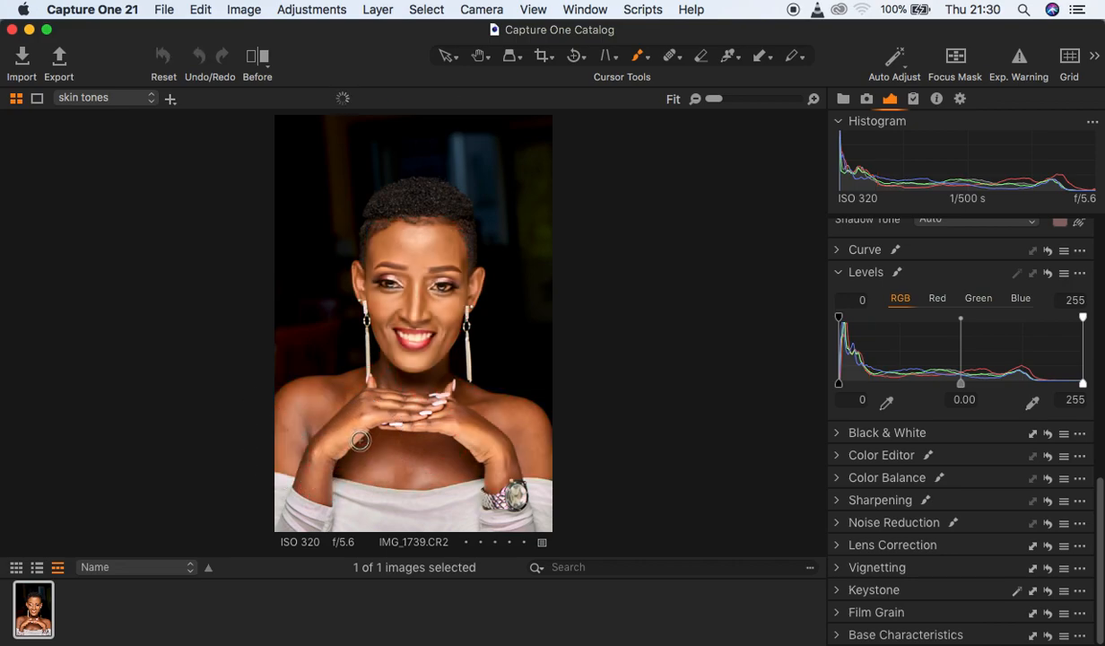
{"action": "mouse_move", "coordinate": [360, 441]}
{"action": "left_mouse_down"}
{"action": "mouse_move", "coordinate": [294, 448]}
{"action": "mouse_move", "coordinate": [303, 450]}
{"action": "mouse_move", "coordinate": [284, 433]}
{"action": "mouse_move", "coordinate": [293, 406]}
{"action": "mouse_move", "coordinate": [337, 415]}
{"action": "mouse_move", "coordinate": [401, 402]}
{"action": "mouse_move", "coordinate": [372, 404]}
{"action": "mouse_move", "coordinate": [376, 390]}
{"action": "mouse_move", "coordinate": [413, 424]}
{"action": "mouse_move", "coordinate": [441, 420]}
{"action": "mouse_move", "coordinate": [436, 391]}
{"action": "mouse_move", "coordinate": [375, 448]}
{"action": "mouse_move", "coordinate": [464, 449]}
{"action": "mouse_move", "coordinate": [353, 463]}
{"action": "mouse_move", "coordinate": [400, 469]}
{"action": "mouse_move", "coordinate": [311, 461]}
{"action": "mouse_move", "coordinate": [315, 484]}
{"action": "mouse_move", "coordinate": [283, 469]}
{"action": "mouse_move", "coordinate": [324, 435]}
{"action": "mouse_move", "coordinate": [297, 421]}
{"action": "mouse_move", "coordinate": [385, 411]}
{"action": "mouse_move", "coordinate": [397, 388]}
{"action": "mouse_move", "coordinate": [336, 389]}
{"action": "mouse_move", "coordinate": [402, 380]}
{"action": "left_mouse_up"}
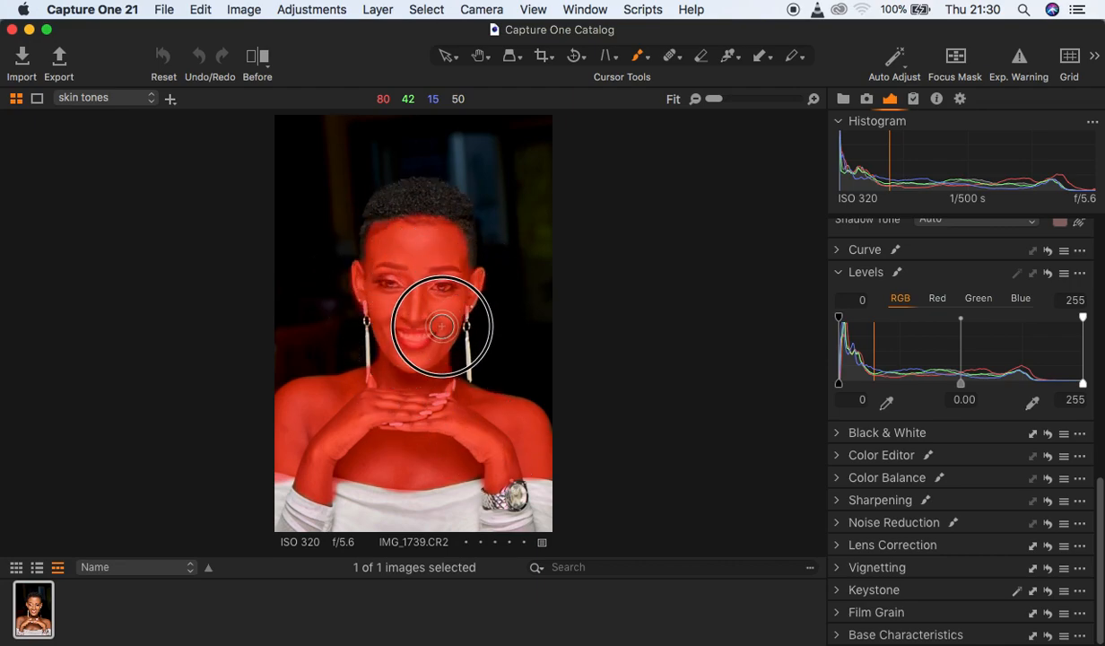
{"action": "left_click", "coordinate": [428, 444]}
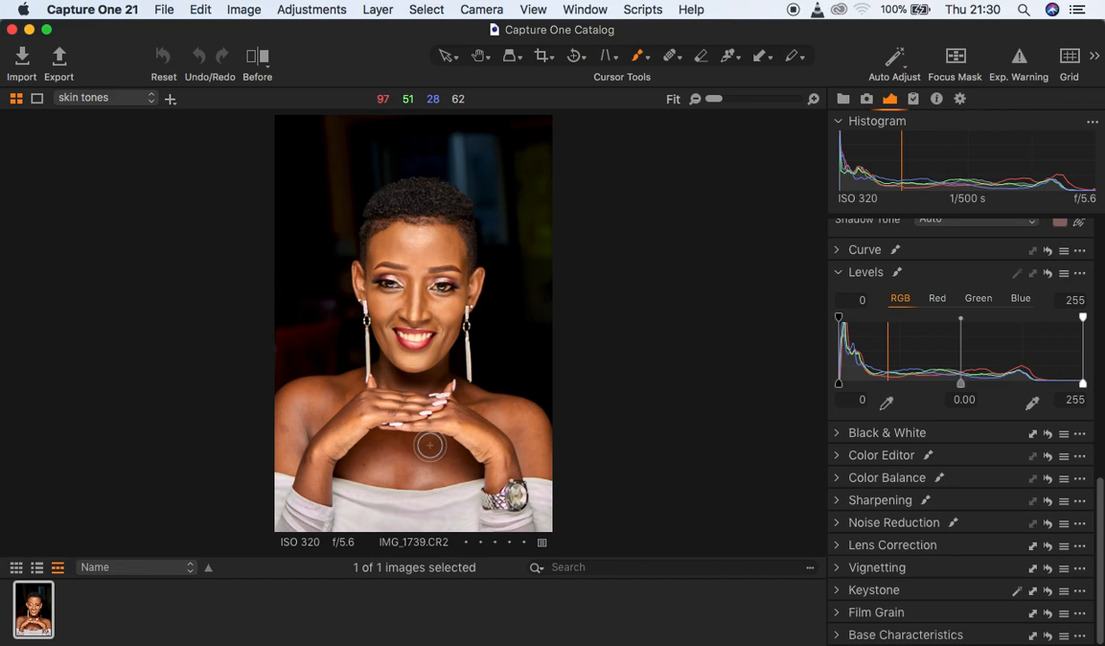
Open the Color Editor and look through its Basic, Advanced and Skin Tone modes, ending on Skin Tone.
{"action": "left_click", "coordinate": [838, 457]}
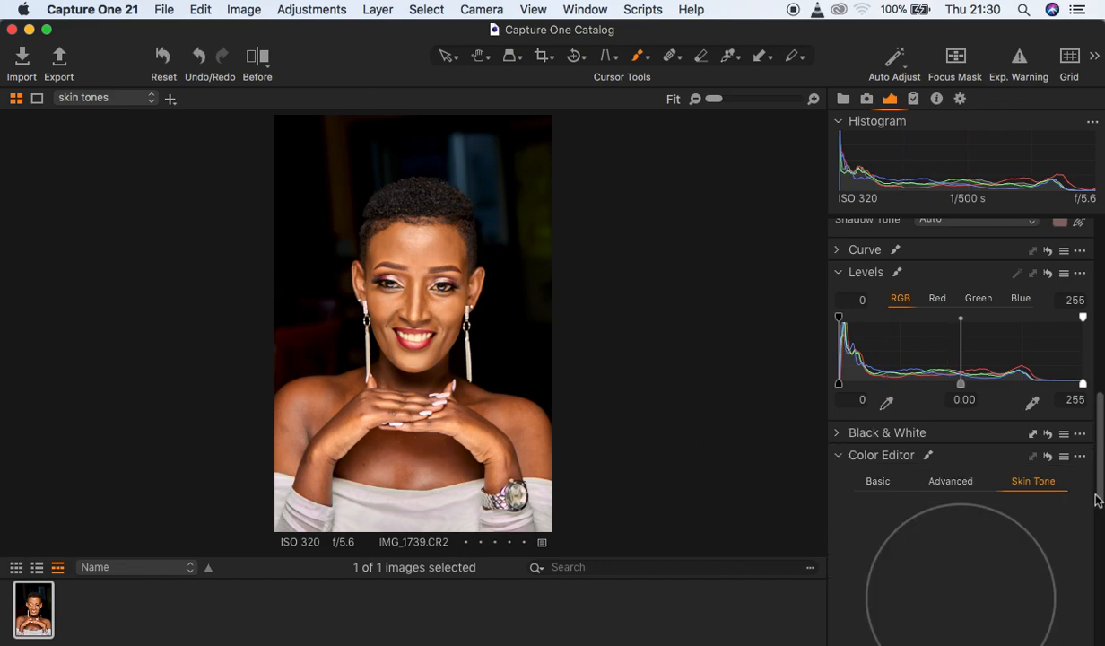
{"action": "left_click", "coordinate": [872, 484]}
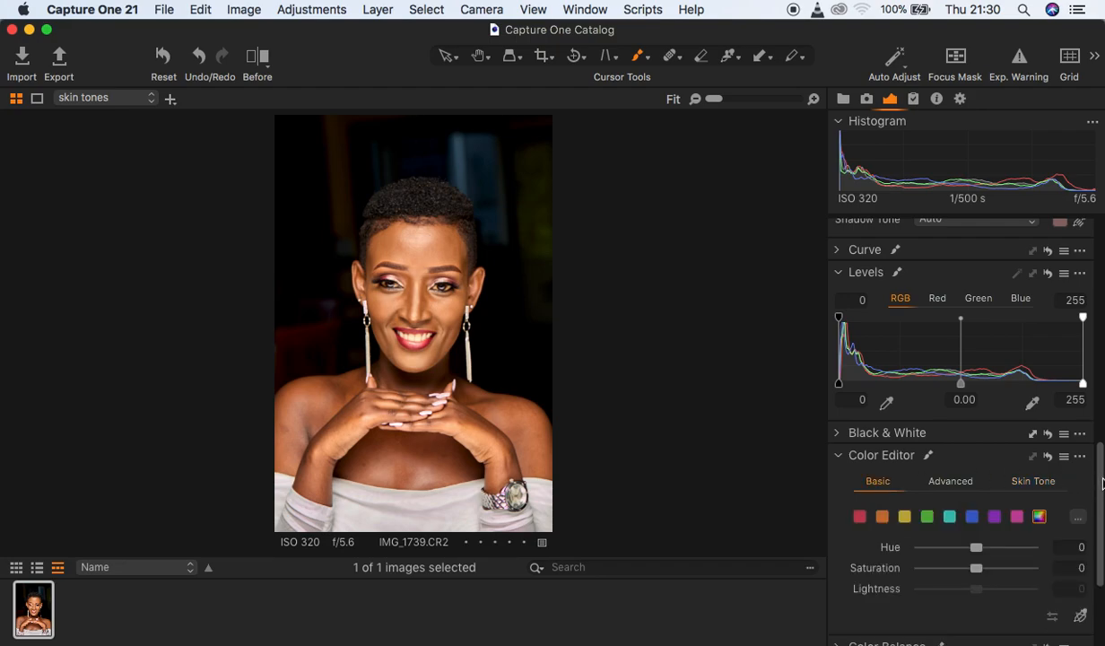
{"action": "scroll", "coordinate": [1096, 491], "scroll_direction": "down", "scroll_amount": 3}
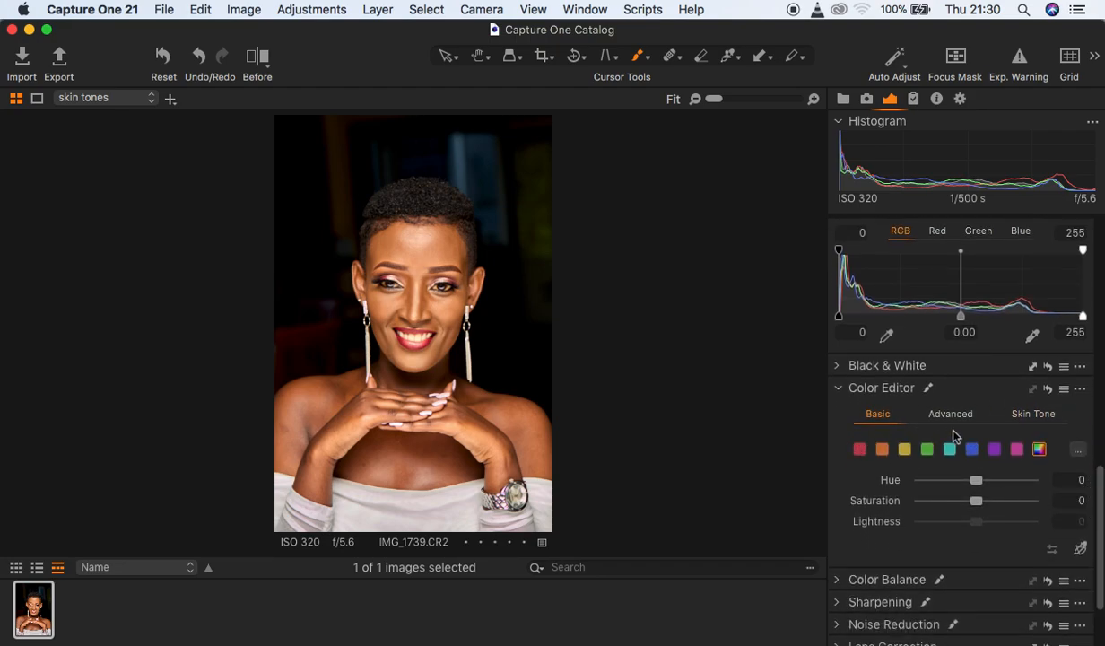
{"action": "left_click", "coordinate": [941, 415]}
{"action": "left_click", "coordinate": [1022, 415]}
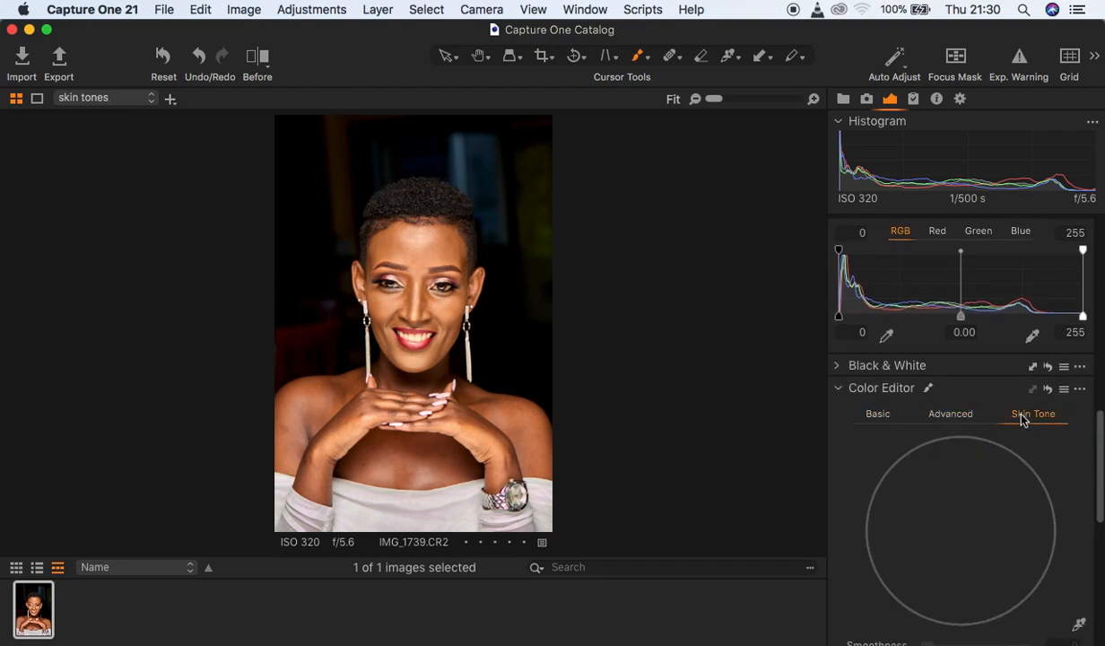
{"action": "left_click", "coordinate": [876, 414]}
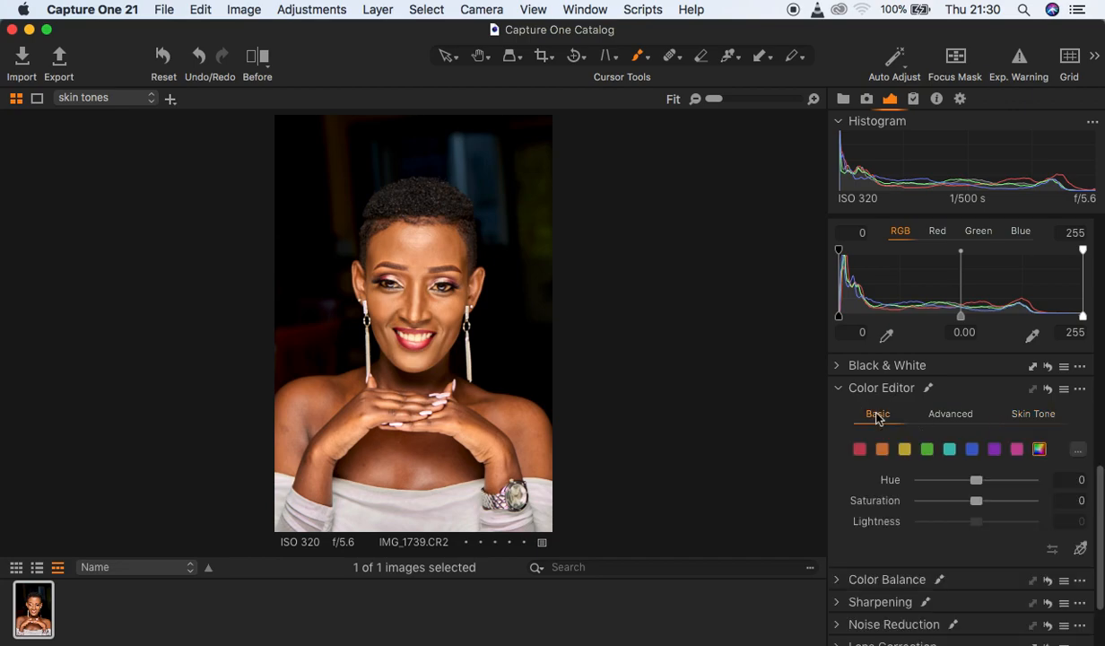
{"action": "left_click", "coordinate": [948, 417]}
{"action": "left_click", "coordinate": [1020, 417]}
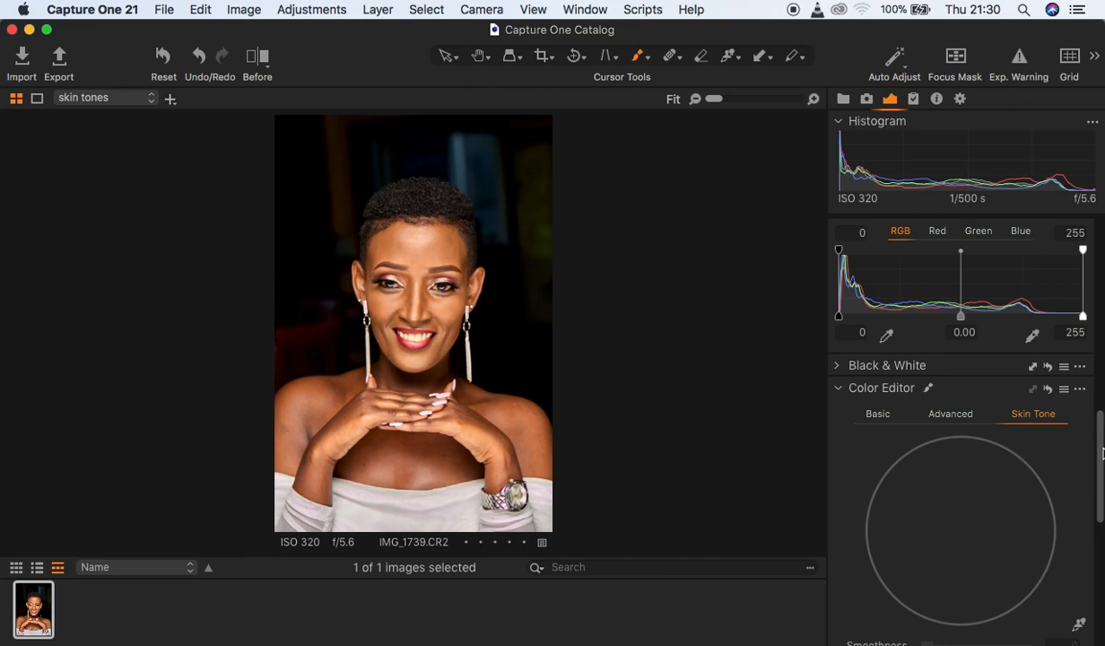
{"action": "left_click_drag", "start_coordinate": [1101, 448], "coordinate": [1101, 469]}
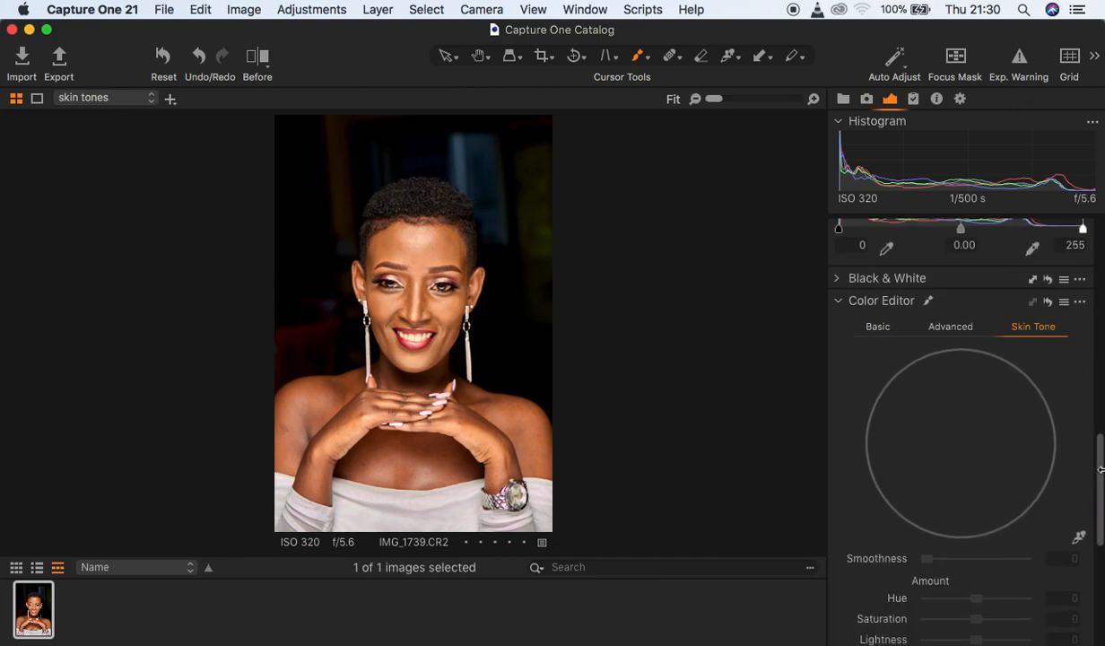
{"action": "left_click", "coordinate": [868, 330]}
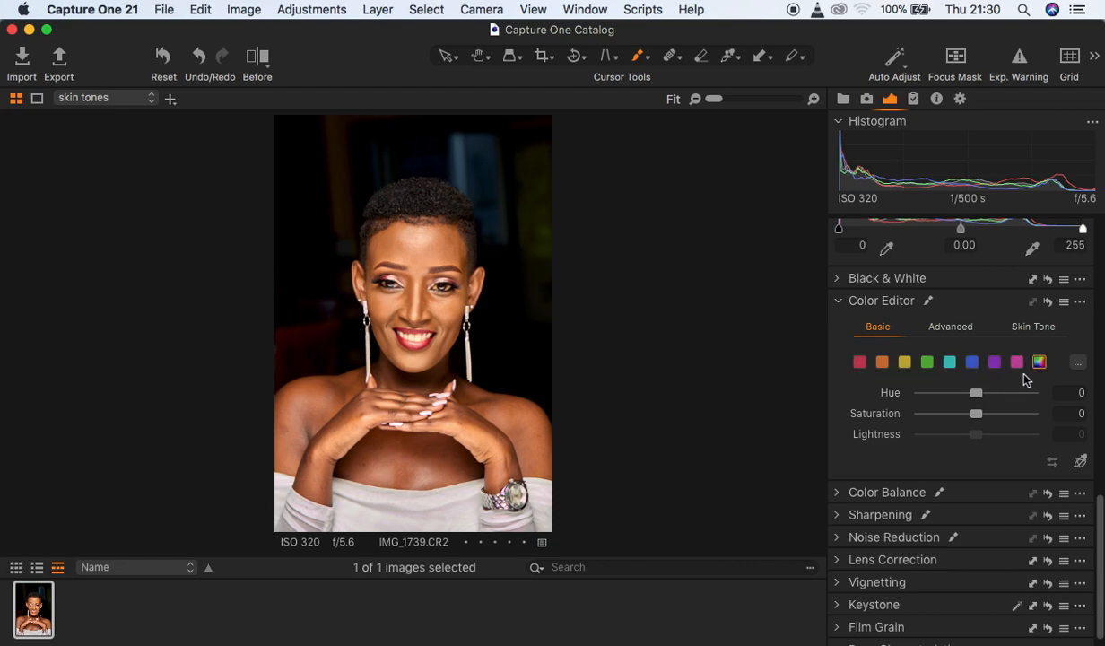
{"action": "left_click", "coordinate": [952, 330]}
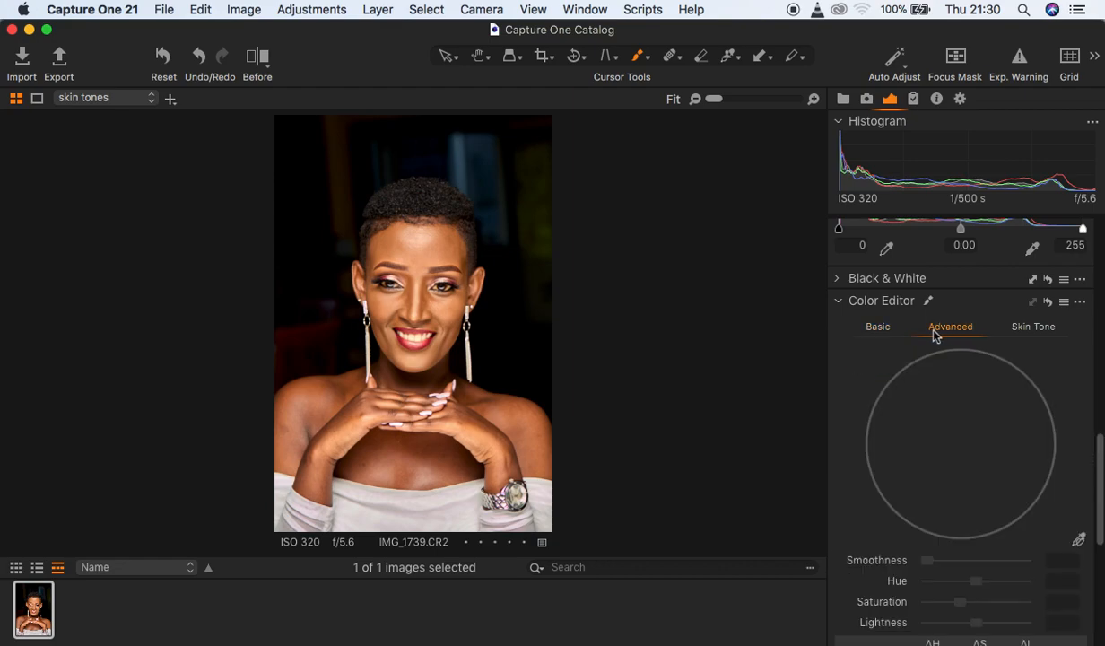
{"action": "left_click", "coordinate": [1025, 333]}
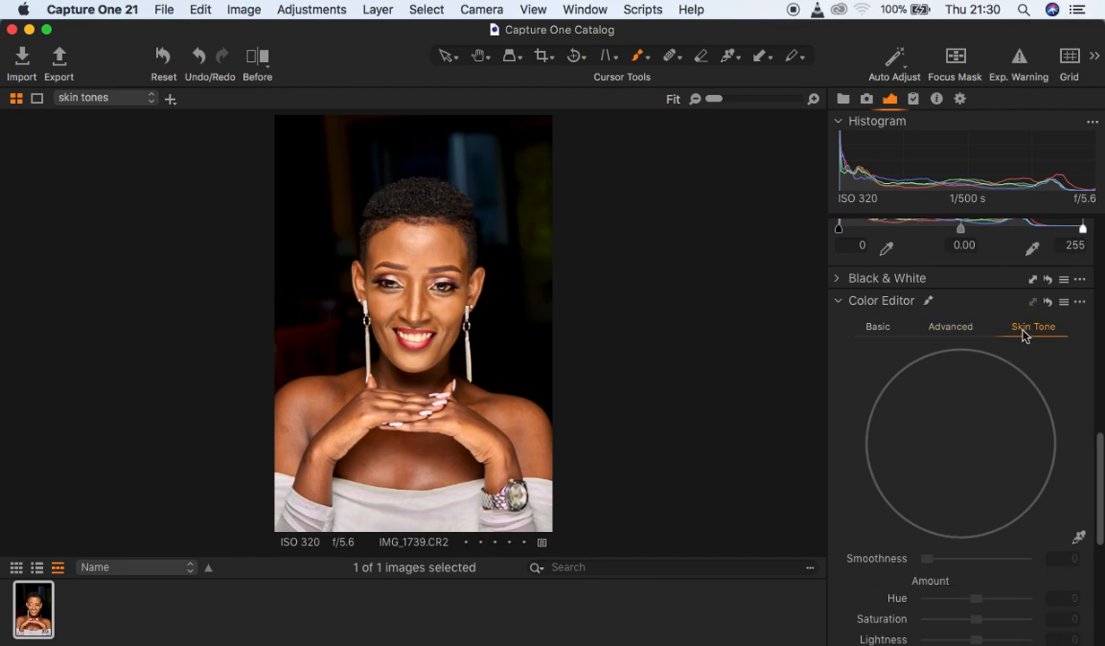
Sample the skin color from the forehead with the Skin Tone color picker, keeping Smoothness at 25.
{"action": "left_click", "coordinate": [1079, 536]}
{"action": "scroll", "coordinate": [581, 421], "scroll_direction": "up", "scroll_amount": 3}
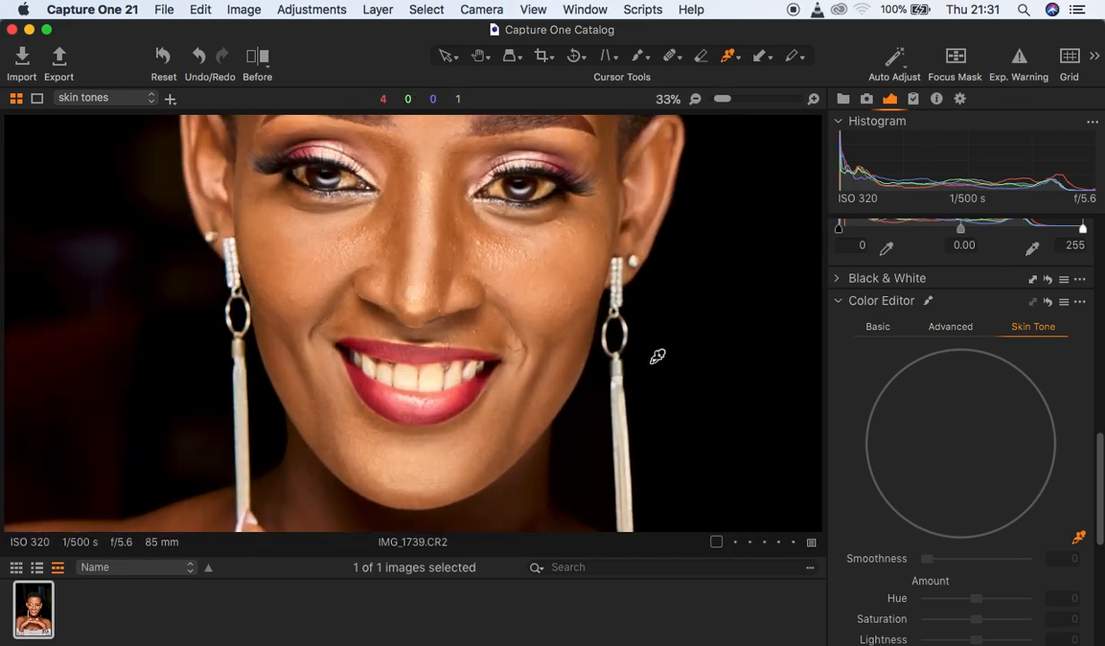
{"action": "left_click_drag", "start_coordinate": [612, 301], "coordinate": [624, 461]}
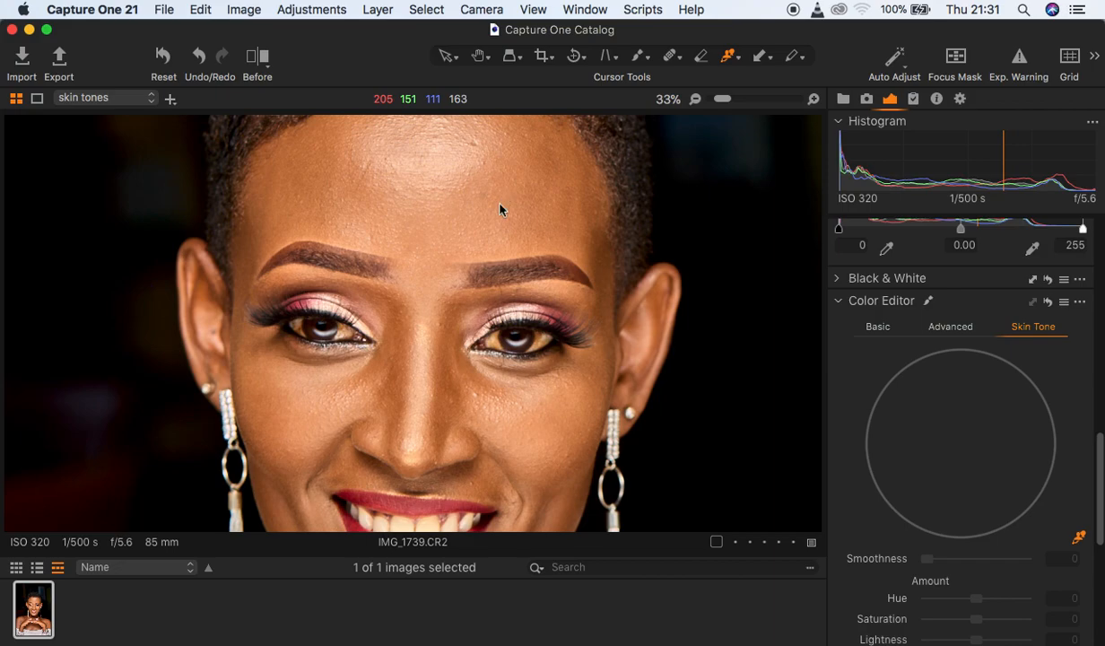
{"action": "key", "text": "super+minus"}
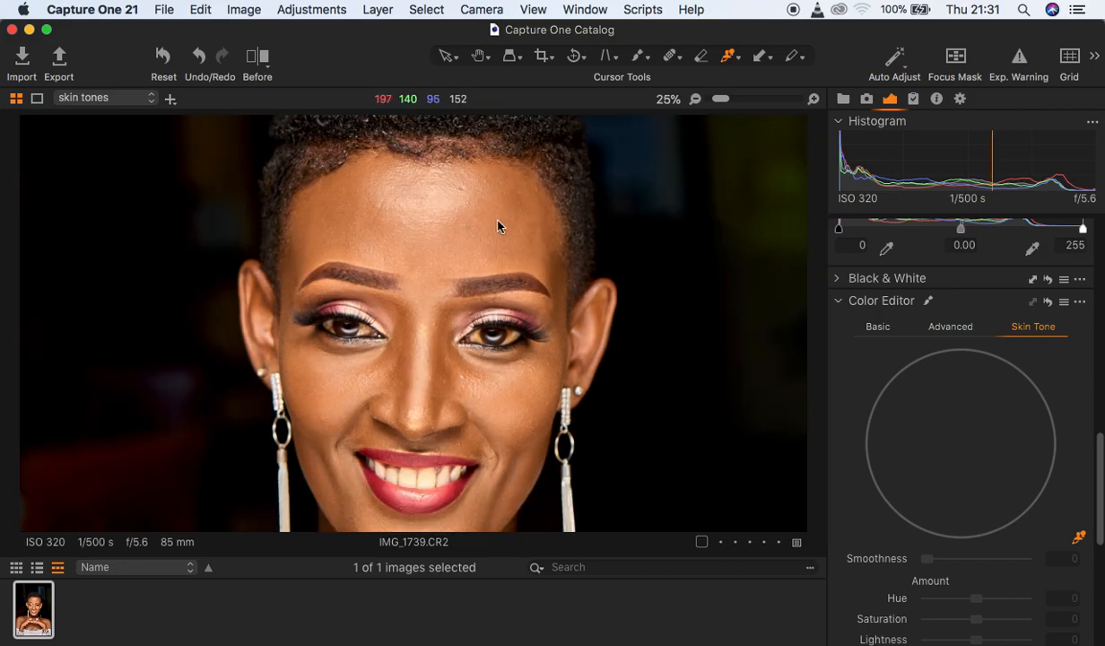
{"action": "left_click", "coordinate": [498, 223]}
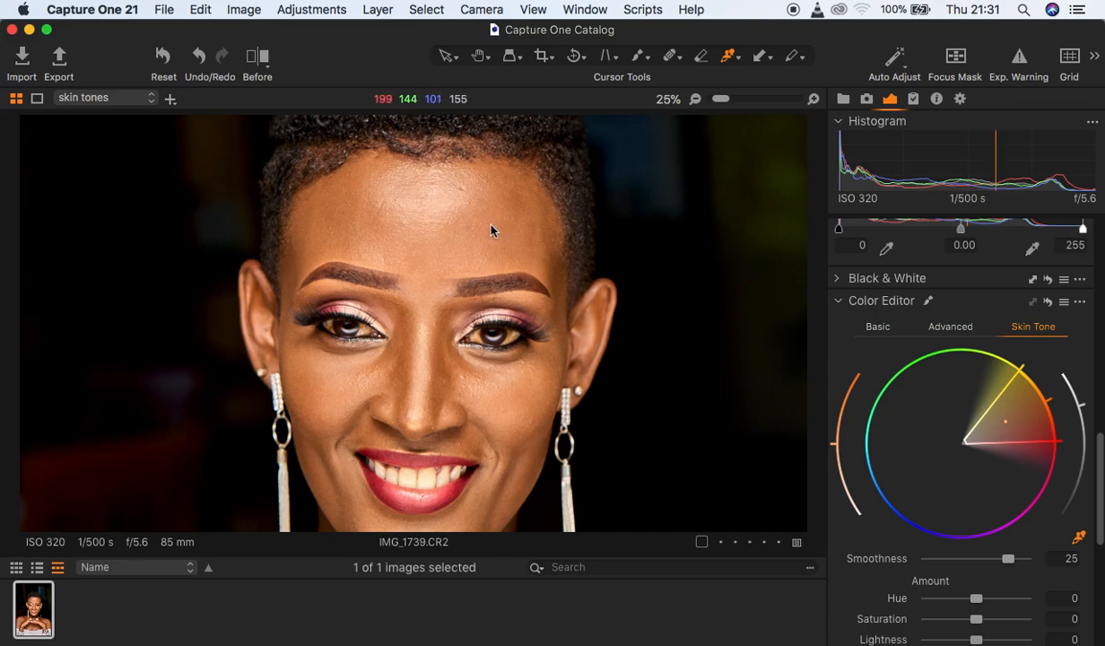
{"action": "left_click", "coordinate": [487, 224]}
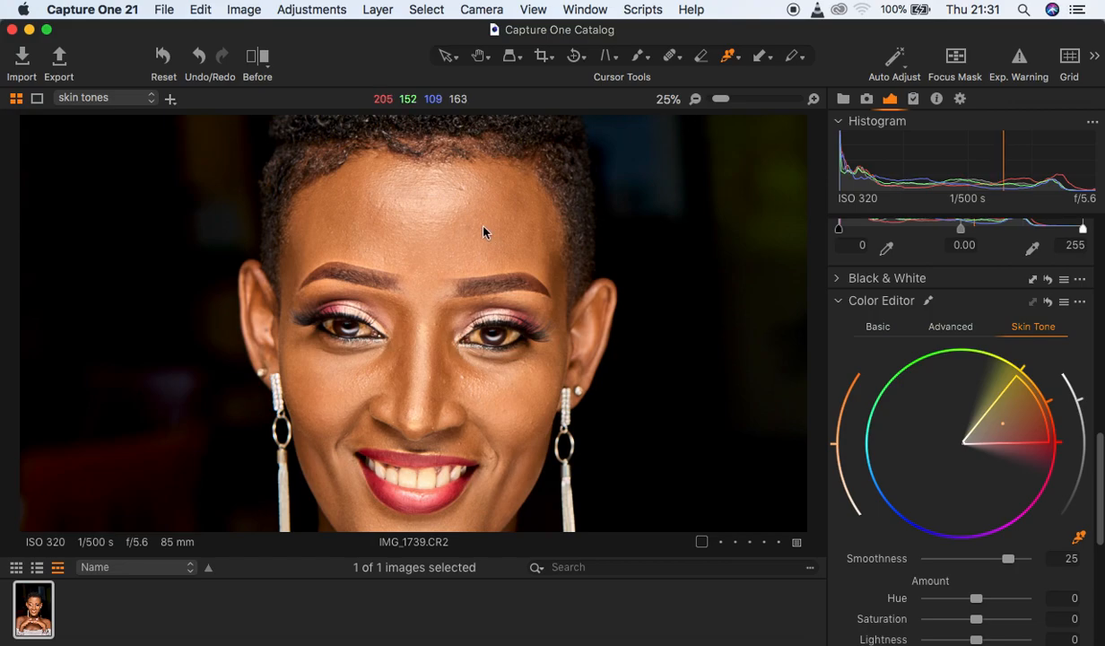
{"action": "left_click", "coordinate": [484, 230]}
{"action": "left_click", "coordinate": [510, 254]}
{"action": "left_click", "coordinate": [468, 227]}
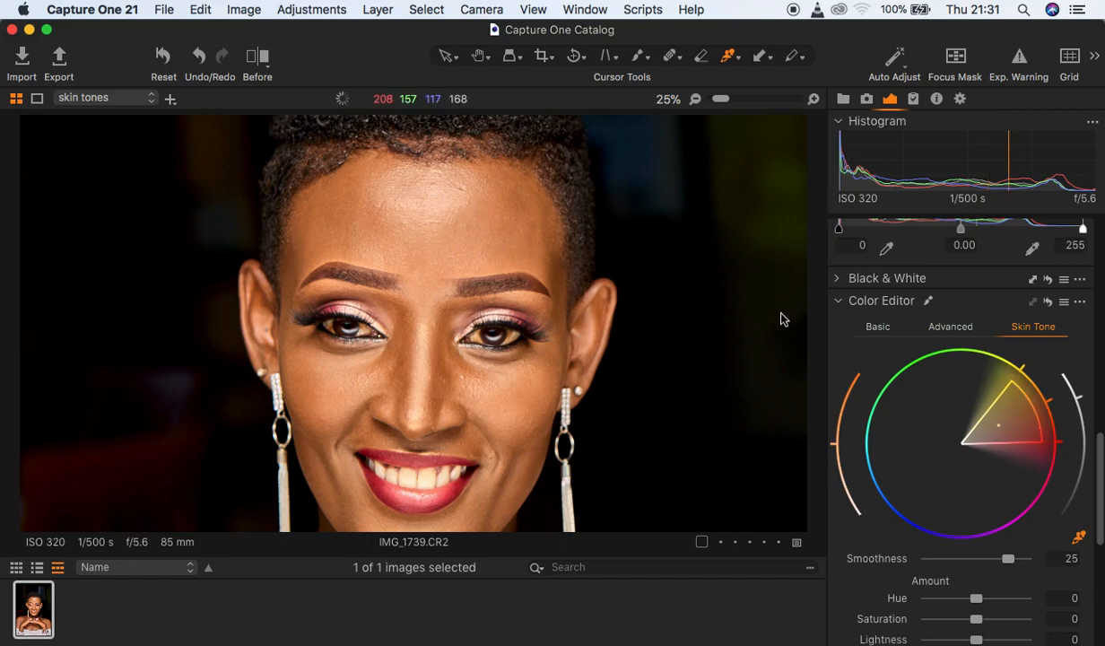
Fit the whole portrait in view and check the selected color range by switching its preview on and off.
{"action": "left_click_drag", "start_coordinate": [1099, 468], "coordinate": [1096, 515]}
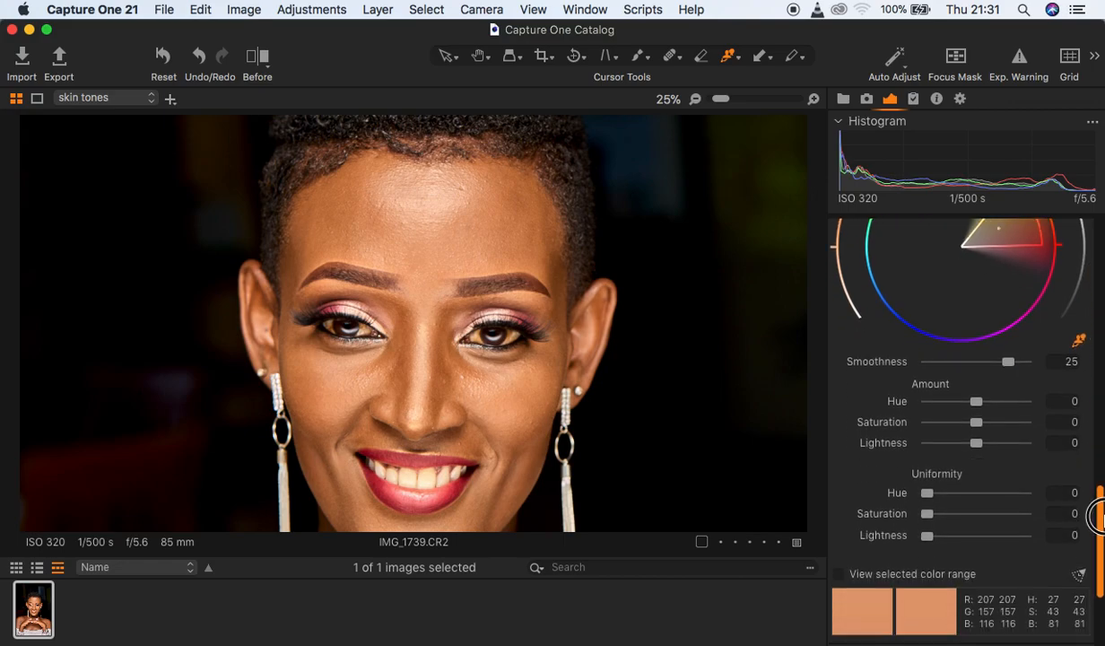
{"action": "key", "text": "super+0"}
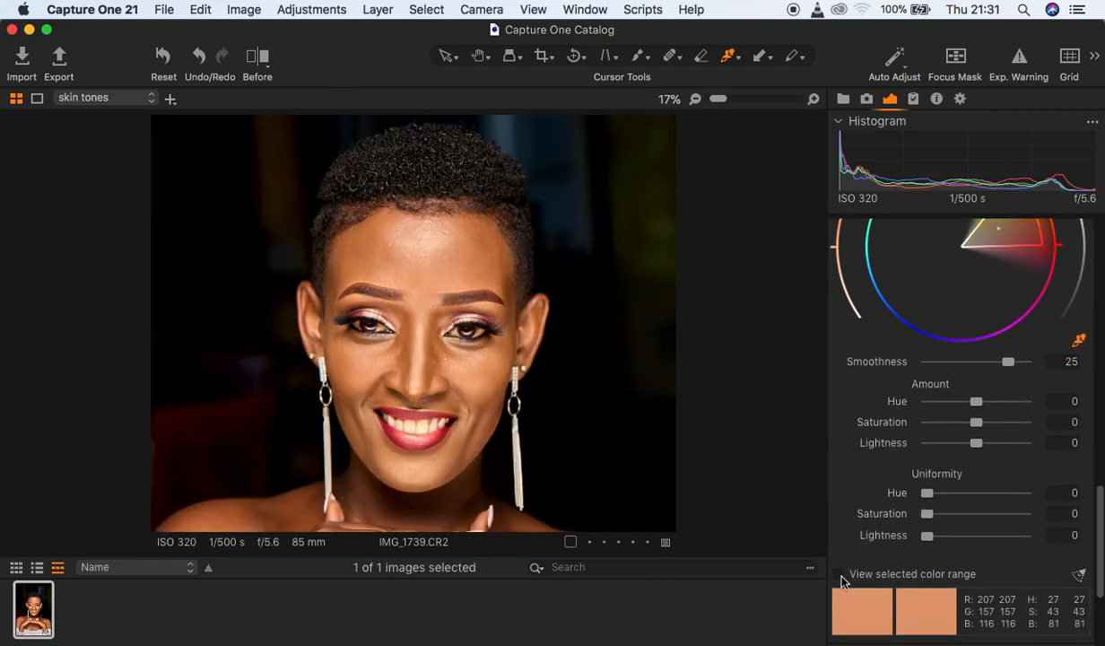
{"action": "left_click", "coordinate": [841, 579]}
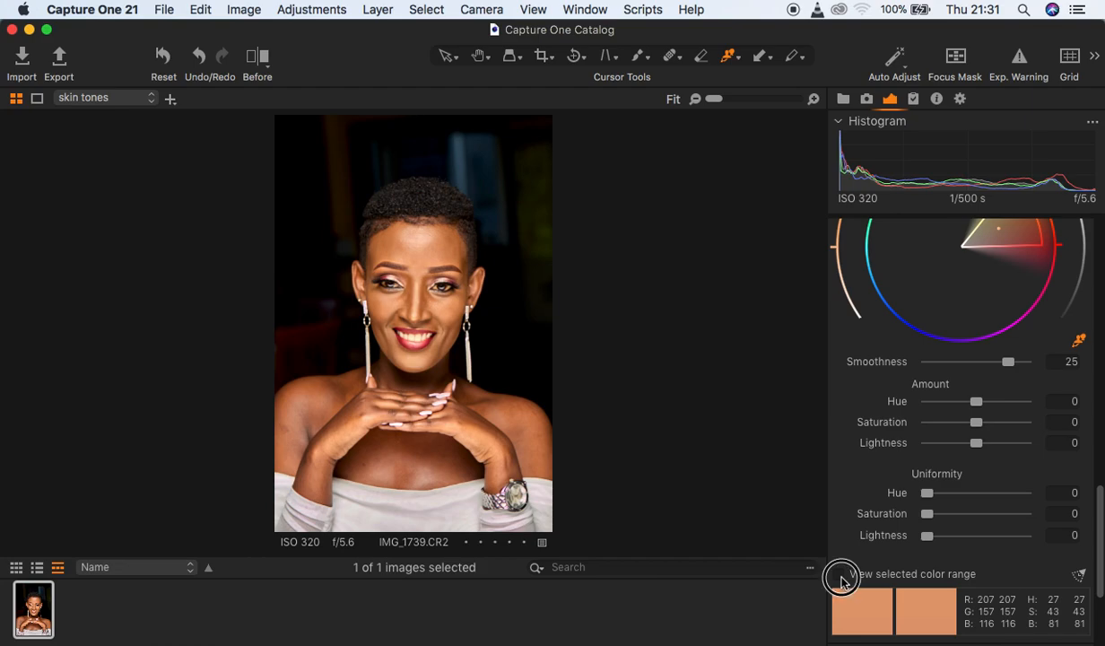
{"action": "left_click", "coordinate": [841, 577]}
{"action": "left_click", "coordinate": [841, 575]}
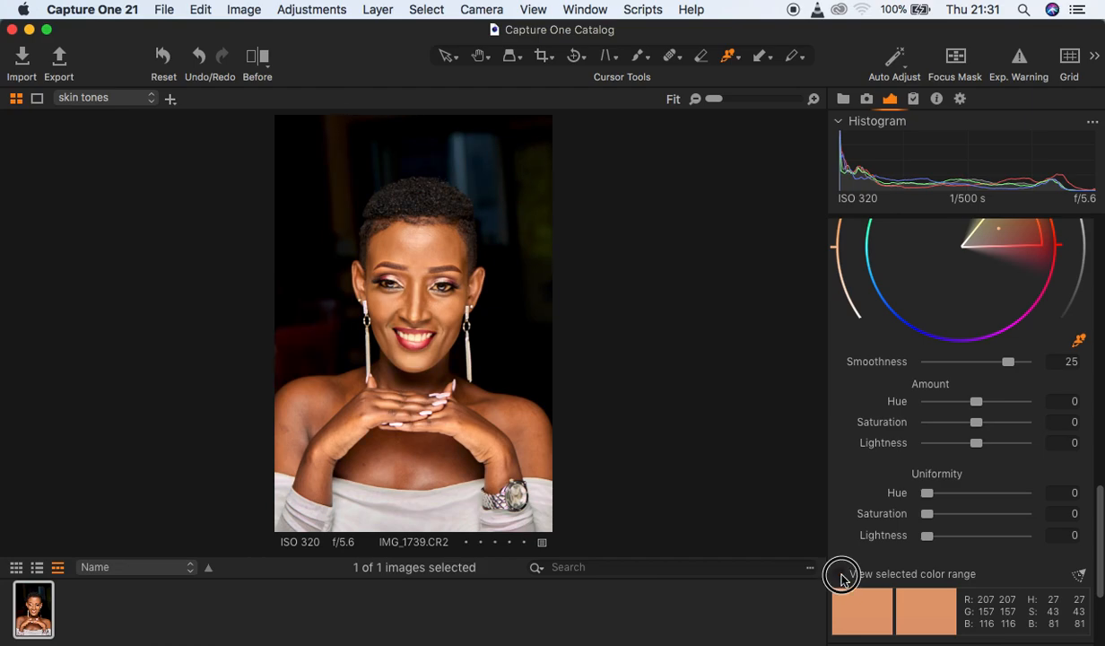
{"action": "left_click", "coordinate": [841, 574]}
{"action": "left_click", "coordinate": [841, 573]}
{"action": "left_click", "coordinate": [841, 575]}
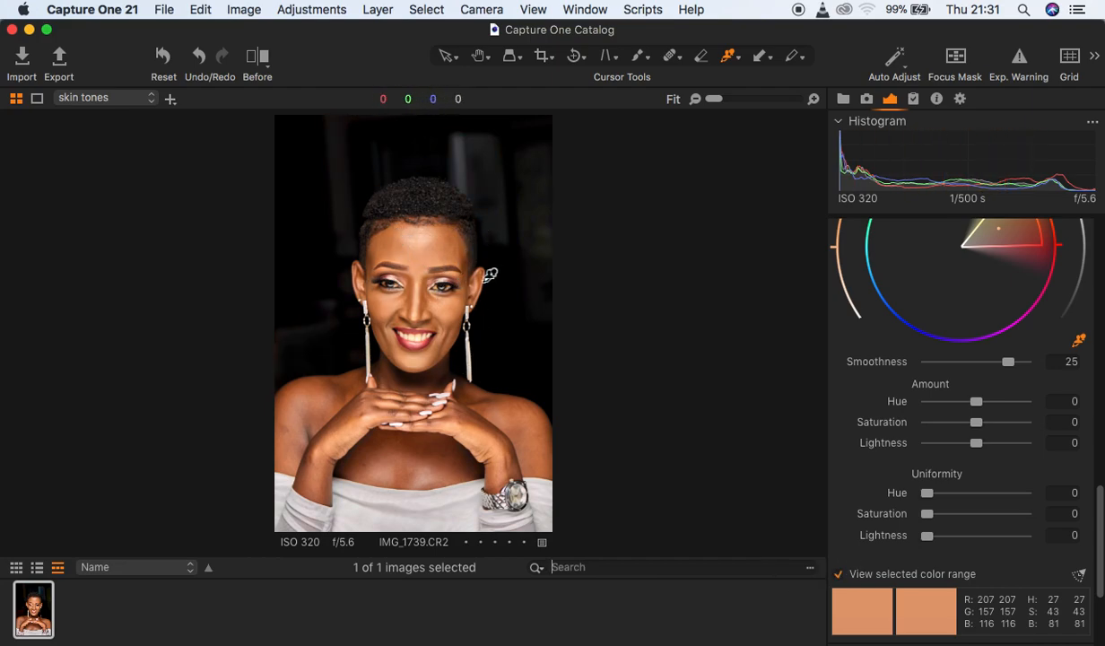
{"action": "left_click", "coordinate": [842, 575]}
Even out the skin color by raising the Uniformity Hue to 67.
{"action": "left_click", "coordinate": [929, 495]}
{"action": "left_click_drag", "start_coordinate": [930, 499], "coordinate": [971, 500]}
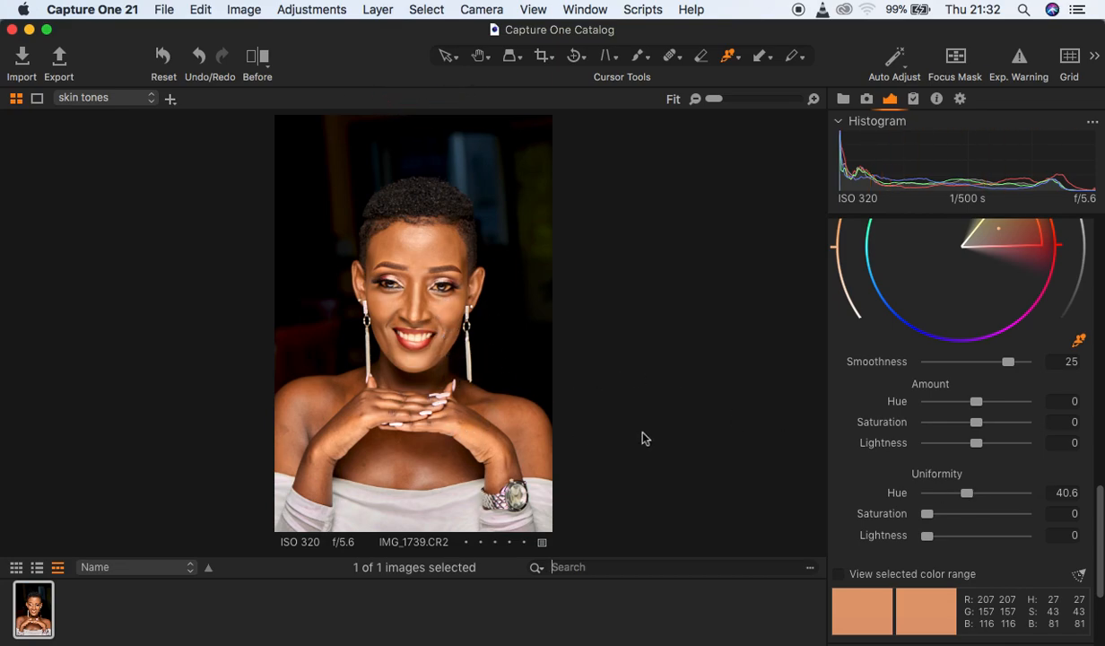
{"action": "left_click_drag", "start_coordinate": [971, 500], "coordinate": [996, 500]}
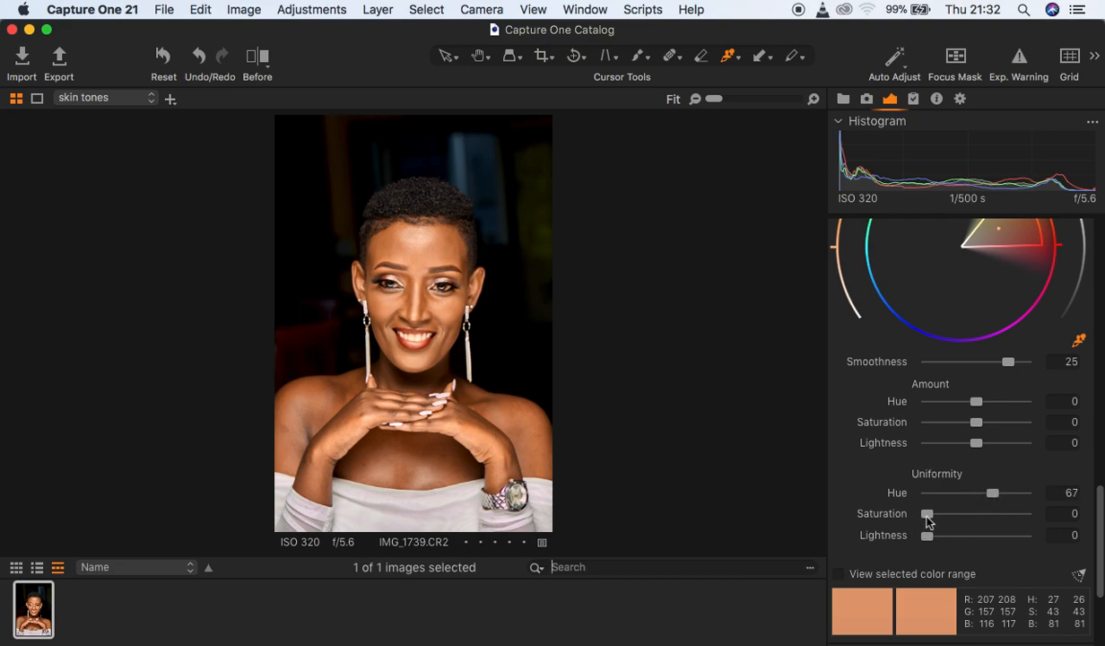
Refine the skin tone with Uniformity Saturation 7.8 and Lightness 6, plus Amount Hue -0.1, Saturation -2.5 and Lightness -1.6.
{"action": "left_click_drag", "start_coordinate": [928, 515], "coordinate": [935, 515]}
{"action": "left_click", "coordinate": [976, 404]}
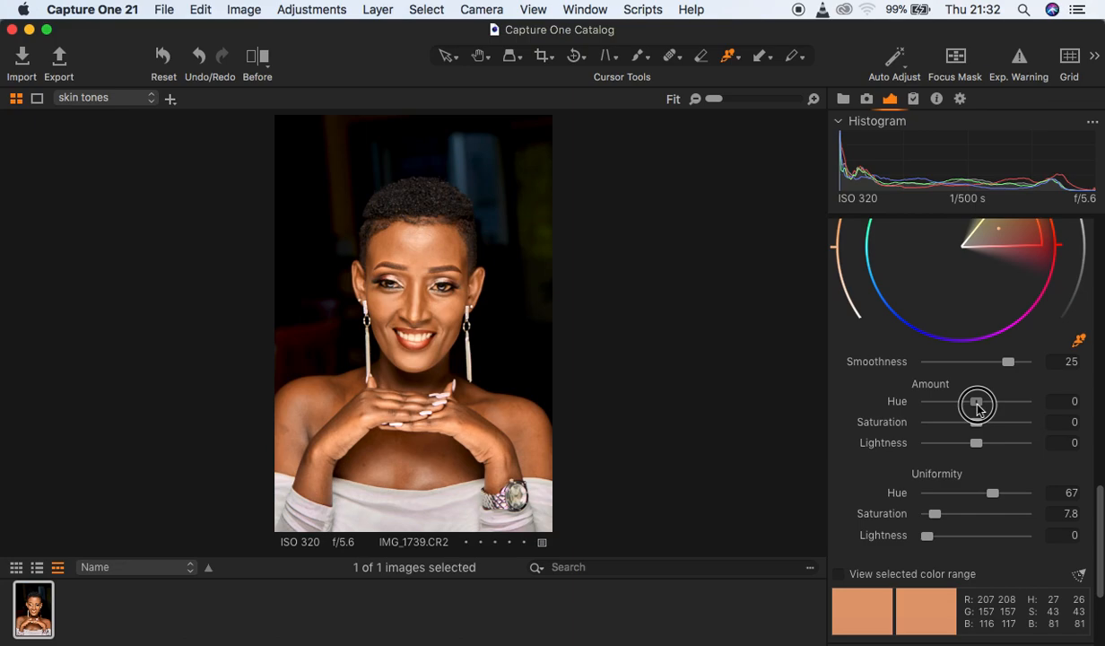
{"action": "left_click_drag", "start_coordinate": [977, 408], "coordinate": [924, 411]}
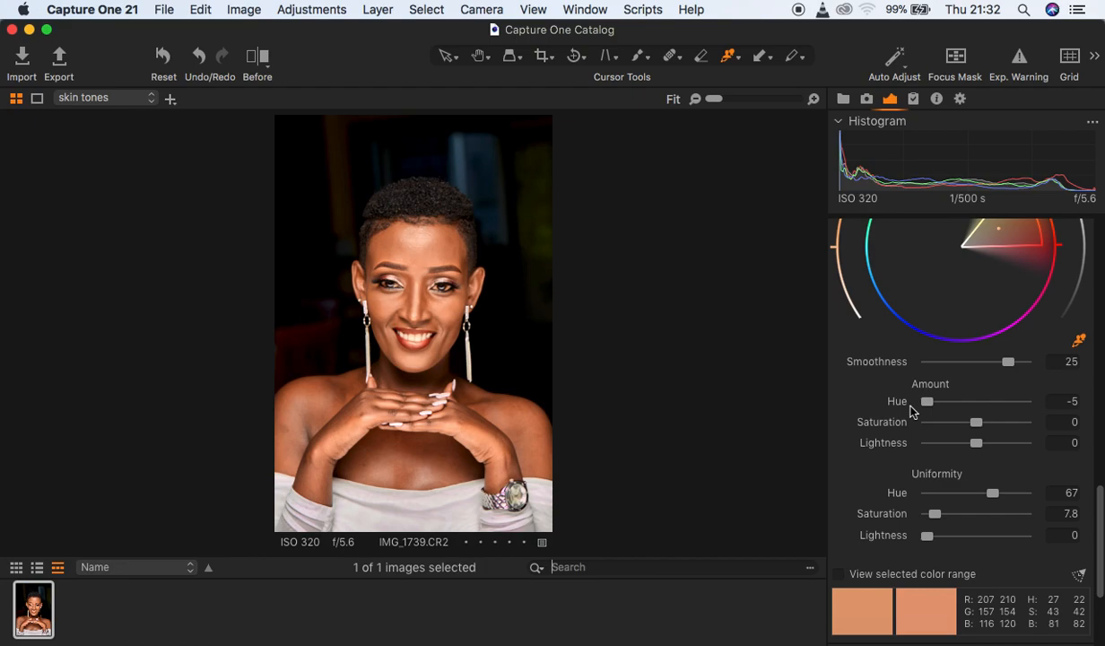
{"action": "left_click_drag", "start_coordinate": [926, 401], "coordinate": [970, 450]}
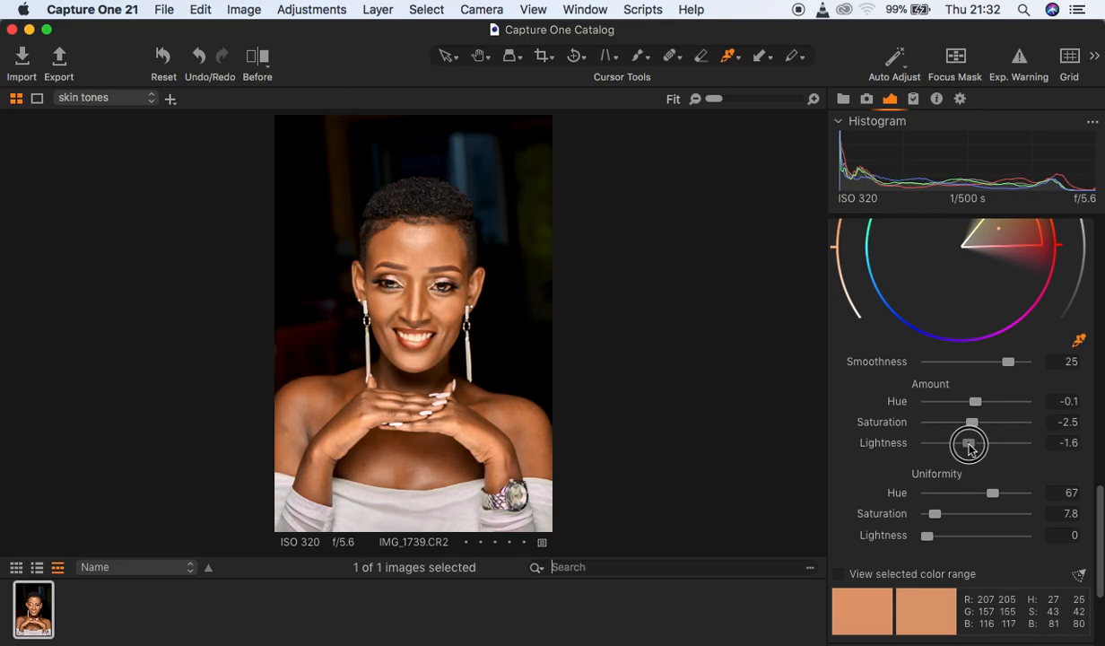
{"action": "left_click_drag", "start_coordinate": [969, 450], "coordinate": [969, 448]}
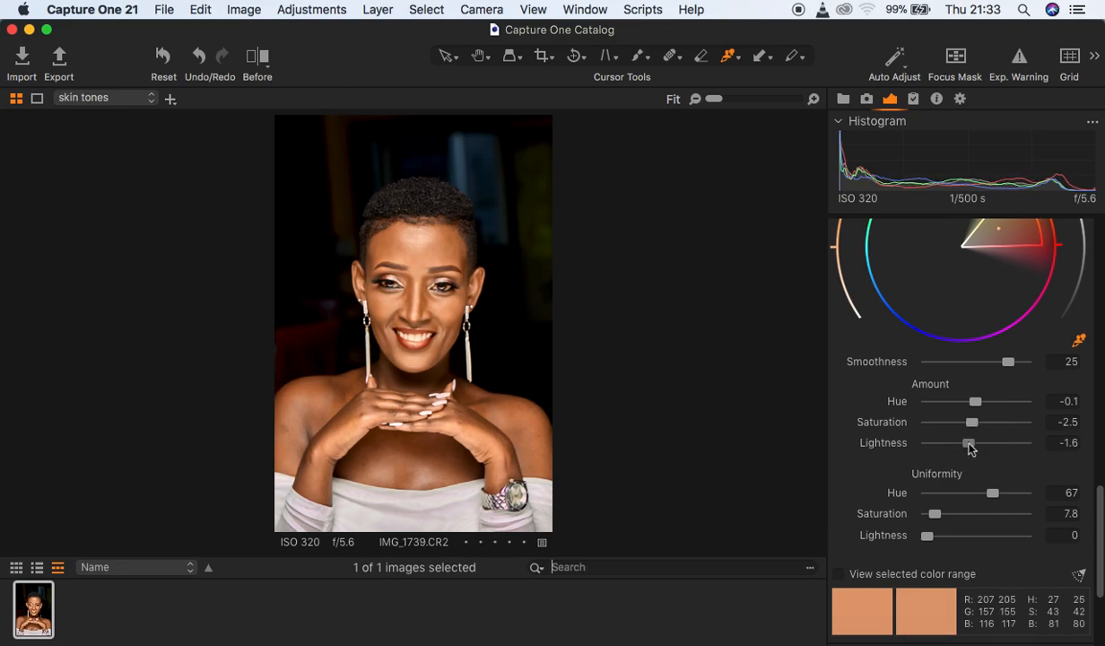
{"action": "left_click_drag", "start_coordinate": [927, 537], "coordinate": [934, 537]}
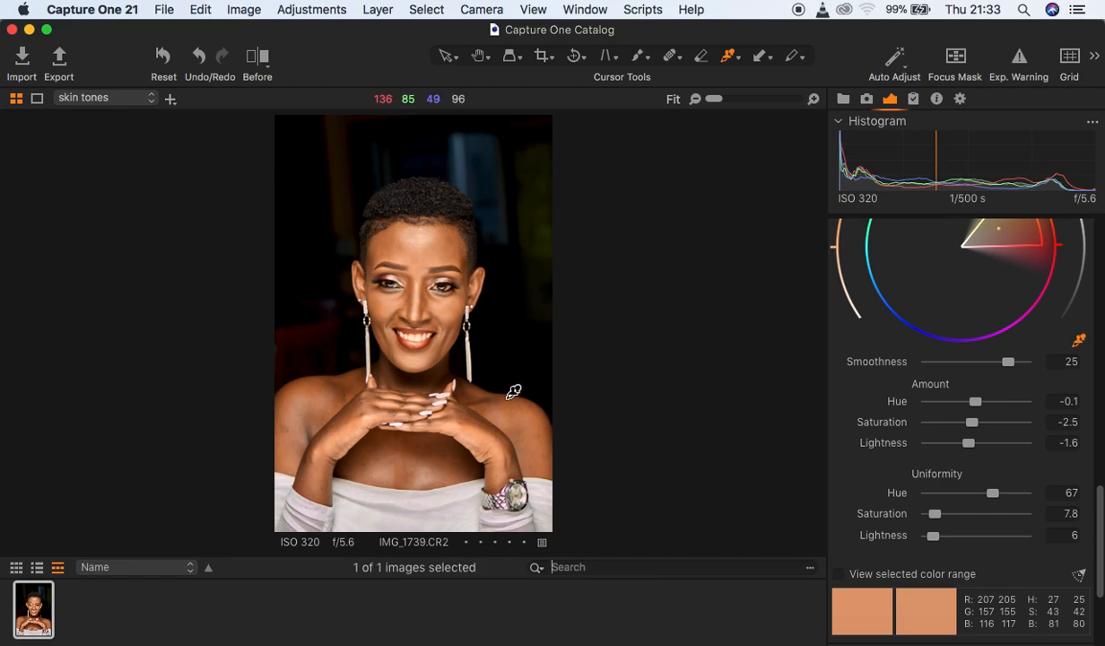
Inspect the face up close and compare the portrait before and after with the split view, ending on the full After image.
{"action": "key", "text": "super+plus"}
{"action": "key", "text": "super+plus"}
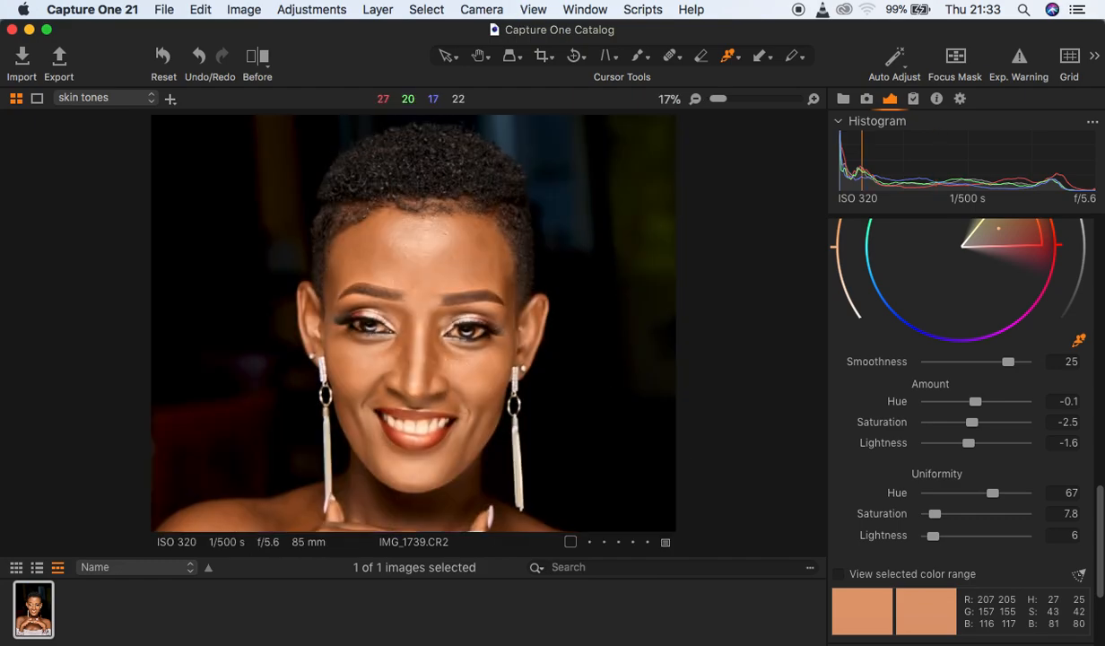
{"action": "key", "text": "super+minus"}
{"action": "key", "text": "super+minus"}
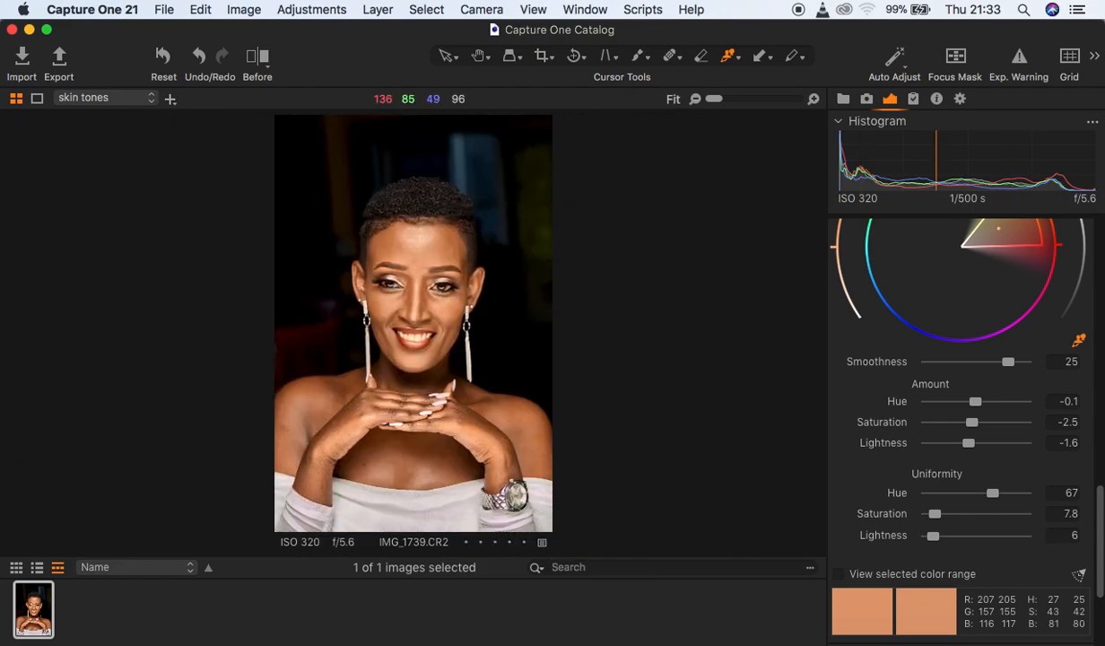
{"action": "left_click", "coordinate": [257, 61]}
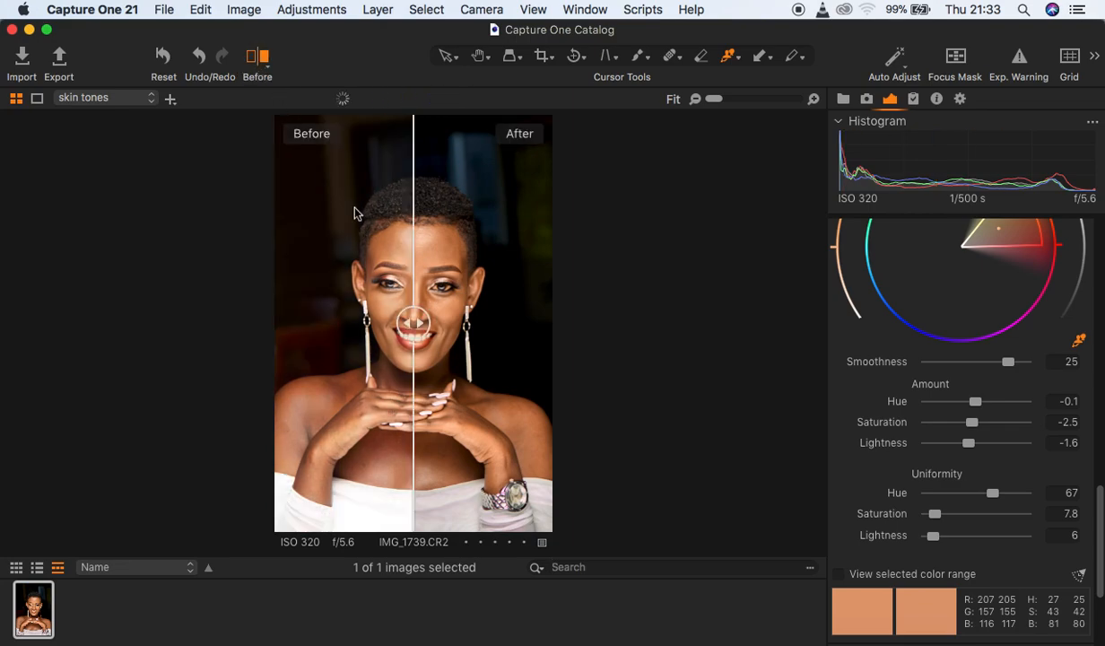
{"action": "left_click_drag", "start_coordinate": [419, 325], "coordinate": [248, 380]}
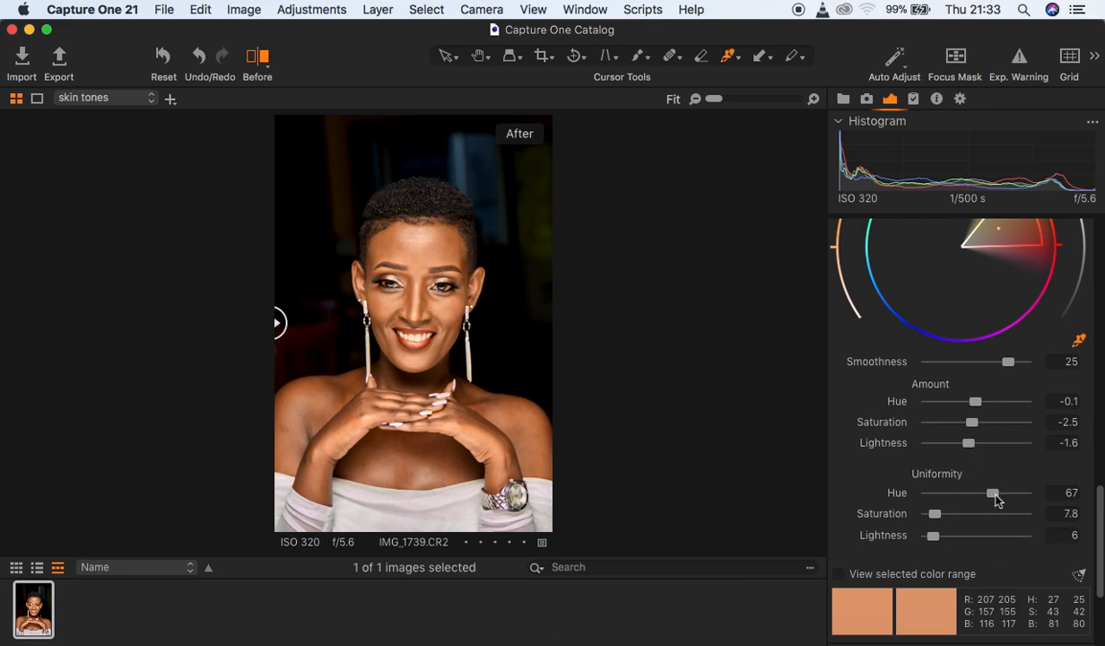
Nudge the skin tone Uniformity Lightness up, lower Black slightly and set Contrast to 2 on the skin tones layer.
{"action": "left_click_drag", "start_coordinate": [938, 541], "coordinate": [941, 542]}
{"action": "left_click_drag", "start_coordinate": [1100, 514], "coordinate": [1096, 332]}
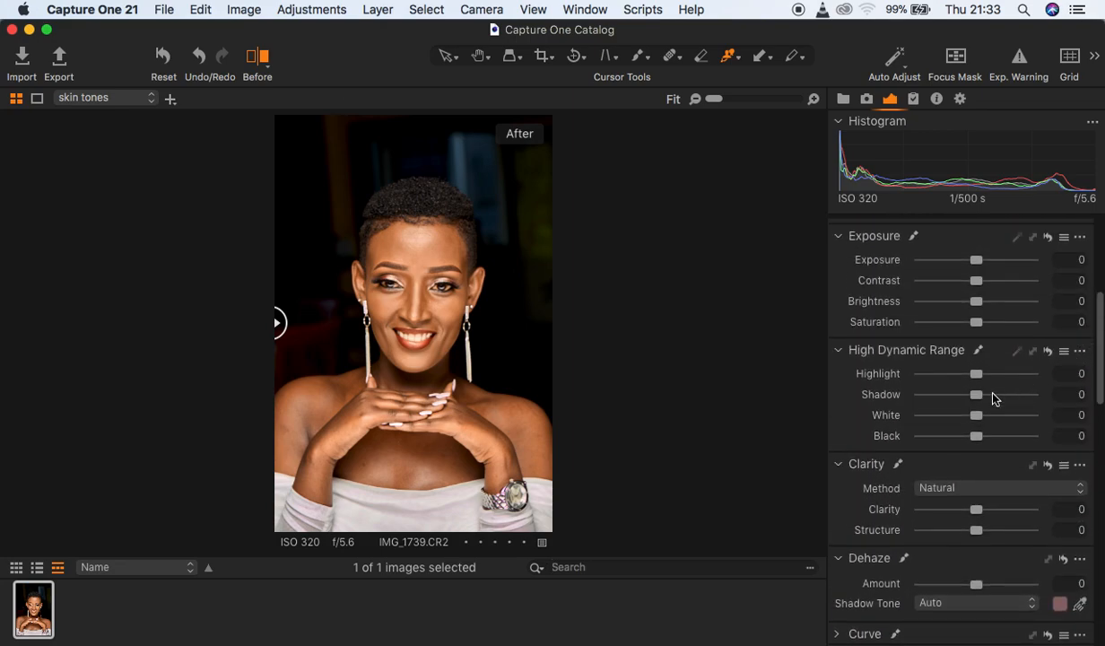
{"action": "left_click_drag", "start_coordinate": [978, 439], "coordinate": [973, 438]}
{"action": "left_click_drag", "start_coordinate": [975, 281], "coordinate": [978, 285]}
Switch the skin tones layer off and on repeatedly to compare the portrait with and without it, leaving it on.
{"action": "left_click_drag", "start_coordinate": [1100, 358], "coordinate": [1100, 274]}
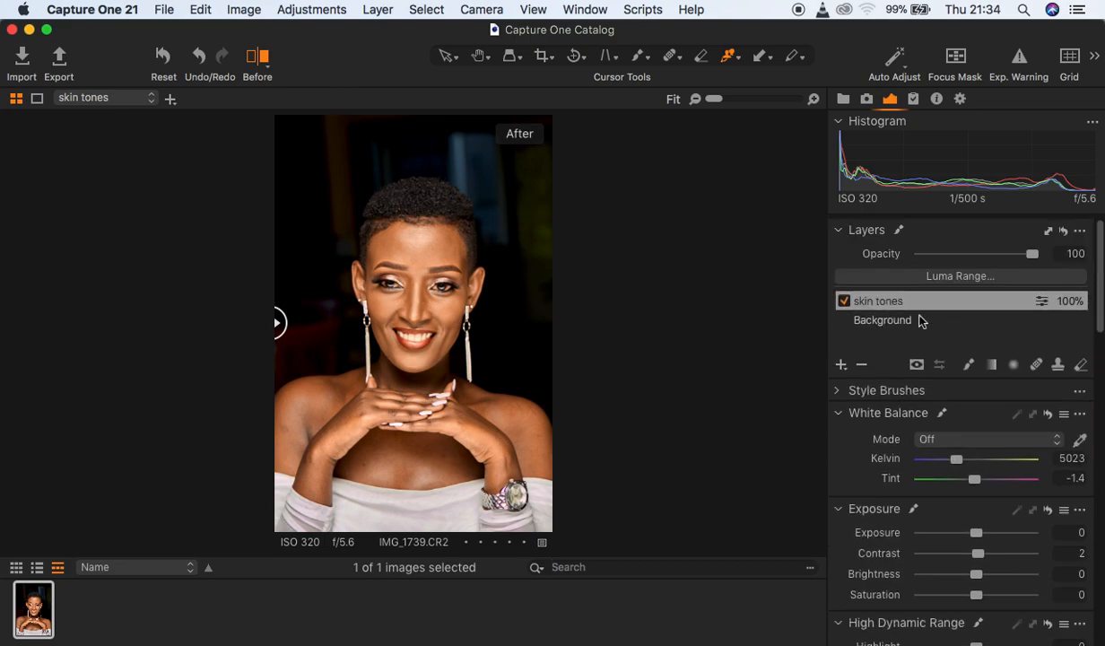
{"action": "left_click", "coordinate": [844, 302]}
{"action": "left_click", "coordinate": [844, 302]}
{"action": "left_click", "coordinate": [844, 303]}
{"action": "left_click", "coordinate": [844, 302]}
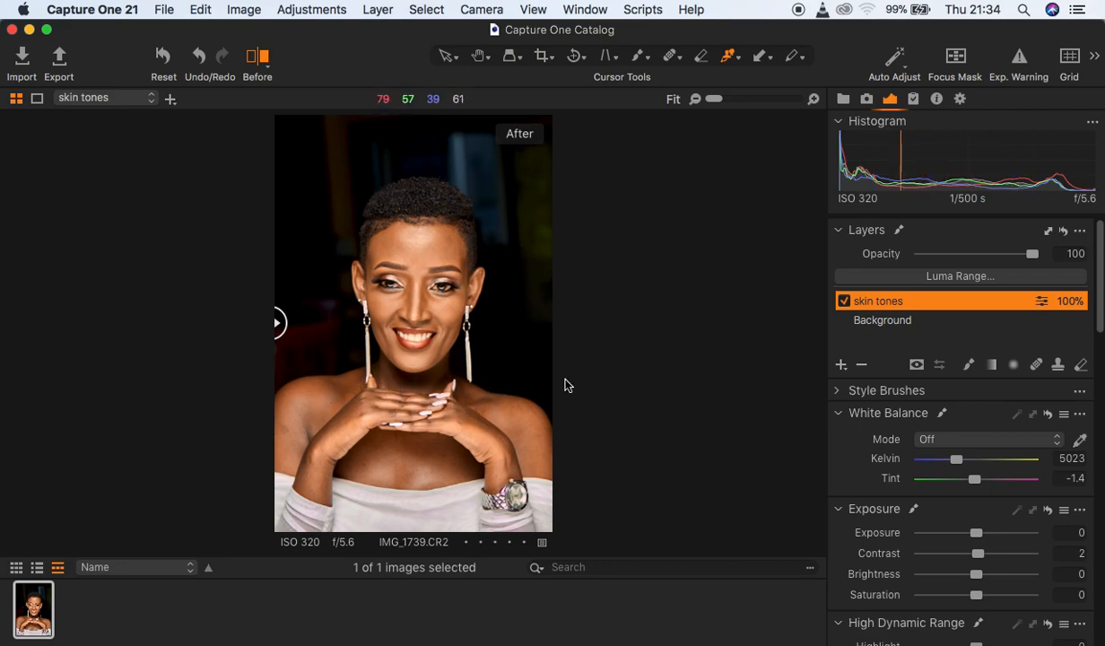
{"action": "left_click", "coordinate": [850, 306]}
{"action": "left_click", "coordinate": [849, 306]}
{"action": "left_click", "coordinate": [844, 301]}
{"action": "left_click", "coordinate": [843, 301]}
{"action": "left_click", "coordinate": [844, 301]}
{"action": "left_click", "coordinate": [844, 302]}
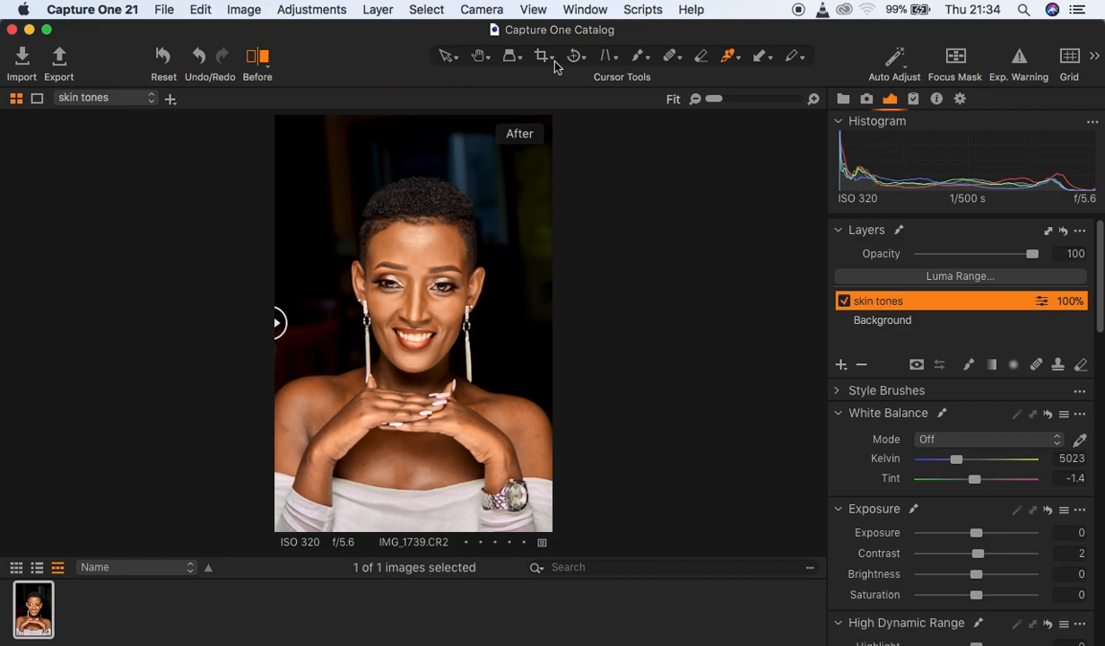
{"action": "left_click", "coordinate": [453, 55]}
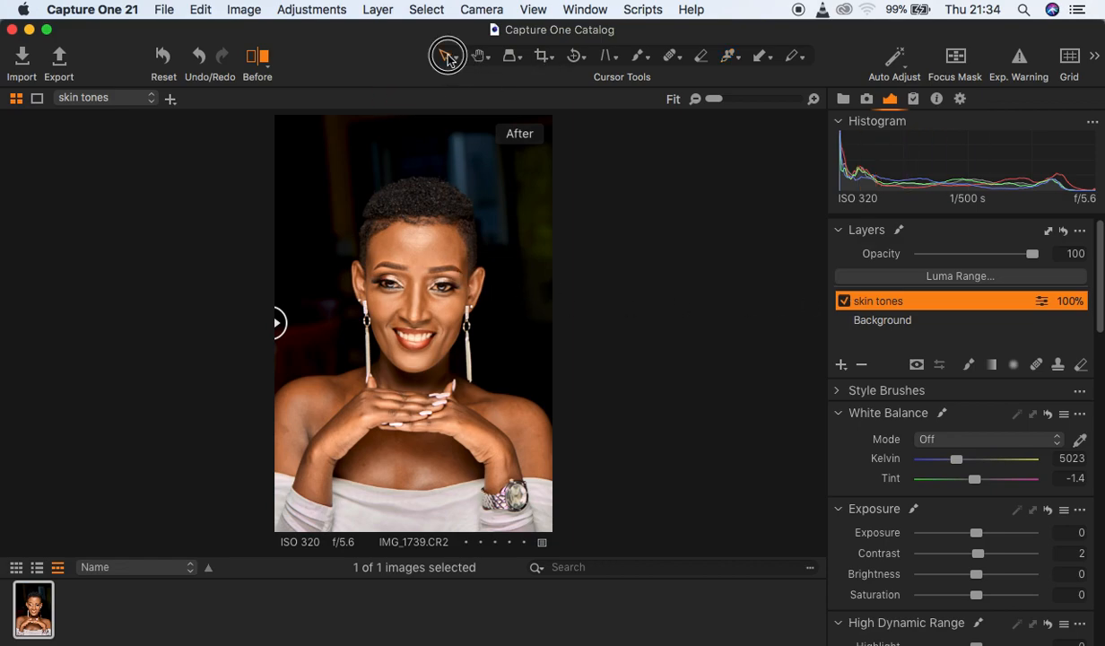
{"action": "right_click", "coordinate": [451, 251]}
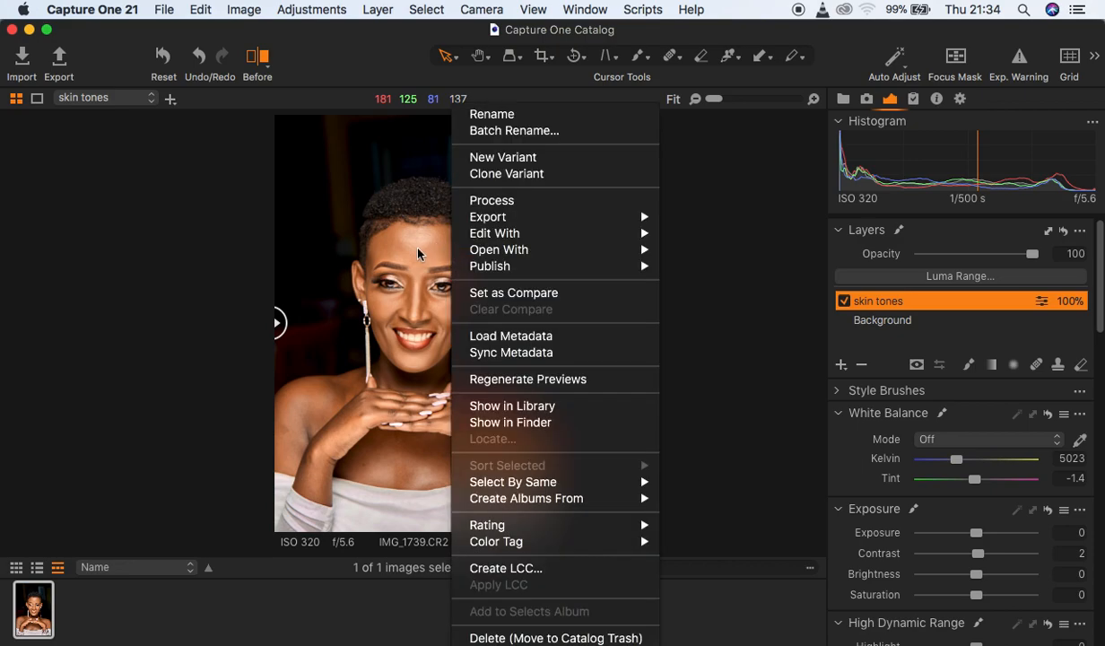
{"action": "mouse_move", "coordinate": [504, 251]}
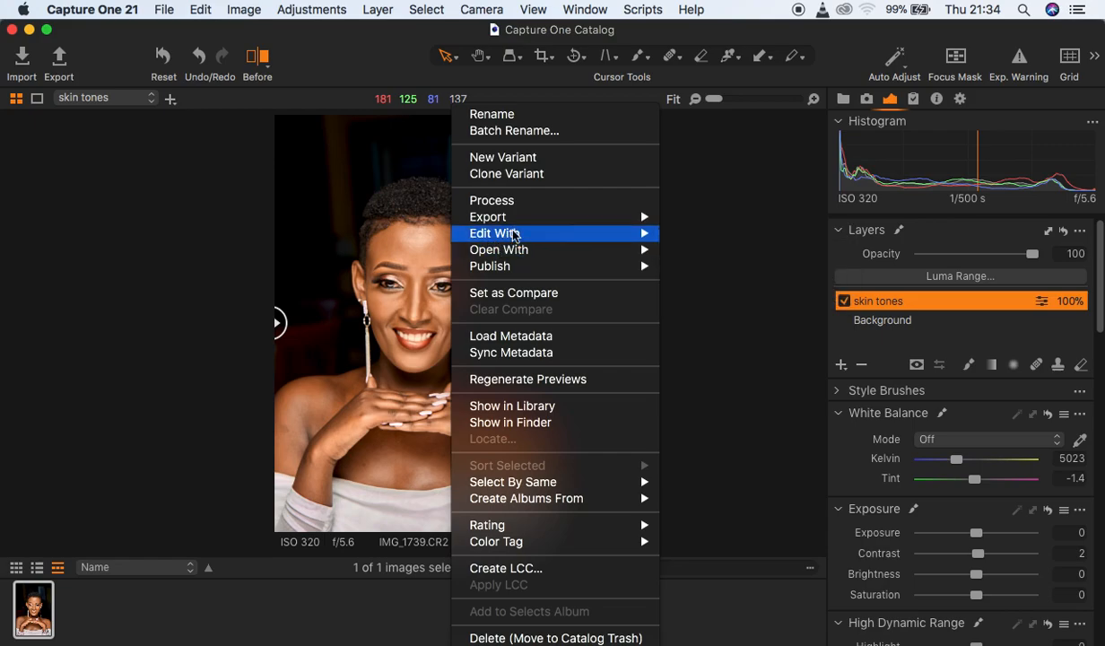
{"action": "mouse_move", "coordinate": [535, 232]}
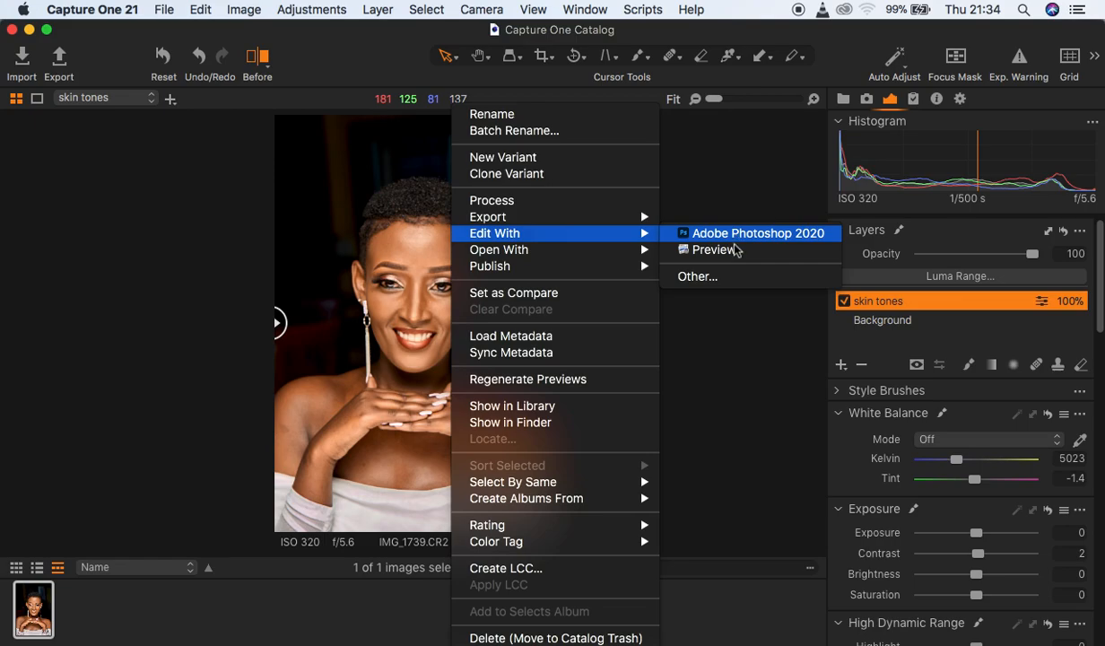
{"action": "left_click", "coordinate": [740, 357]}
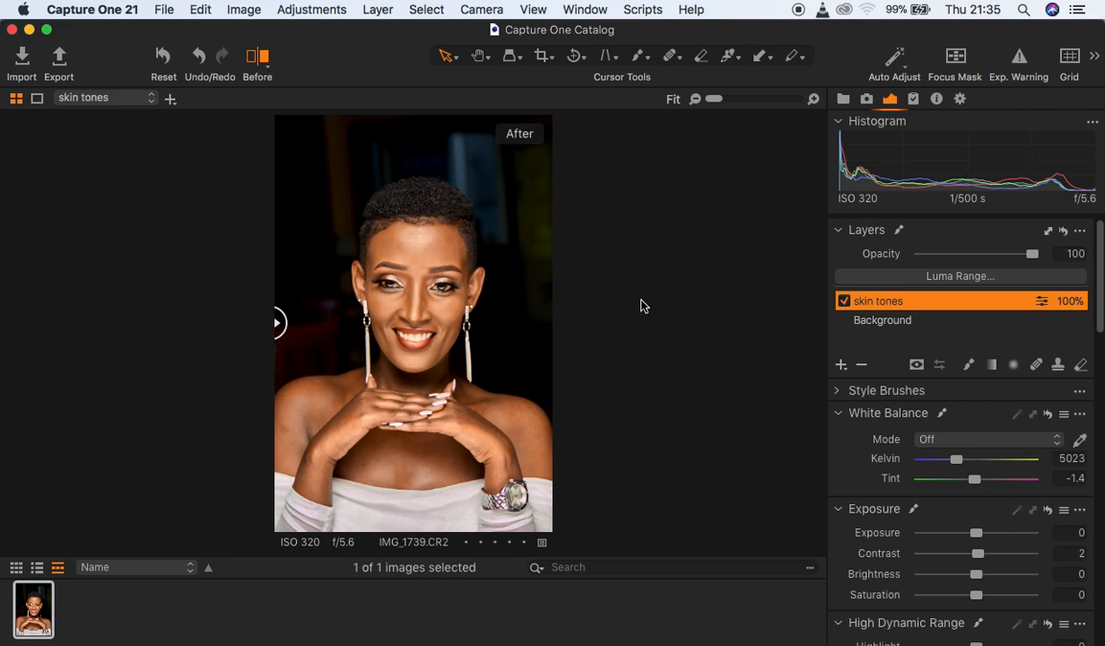
Erase the skin tones layer's mask from the lips, teeth, eyes and eyelids so they keep their original color.
{"action": "key", "text": "super+equal"}
{"action": "key", "text": "super+equal"}
{"action": "key", "text": "super+equal"}
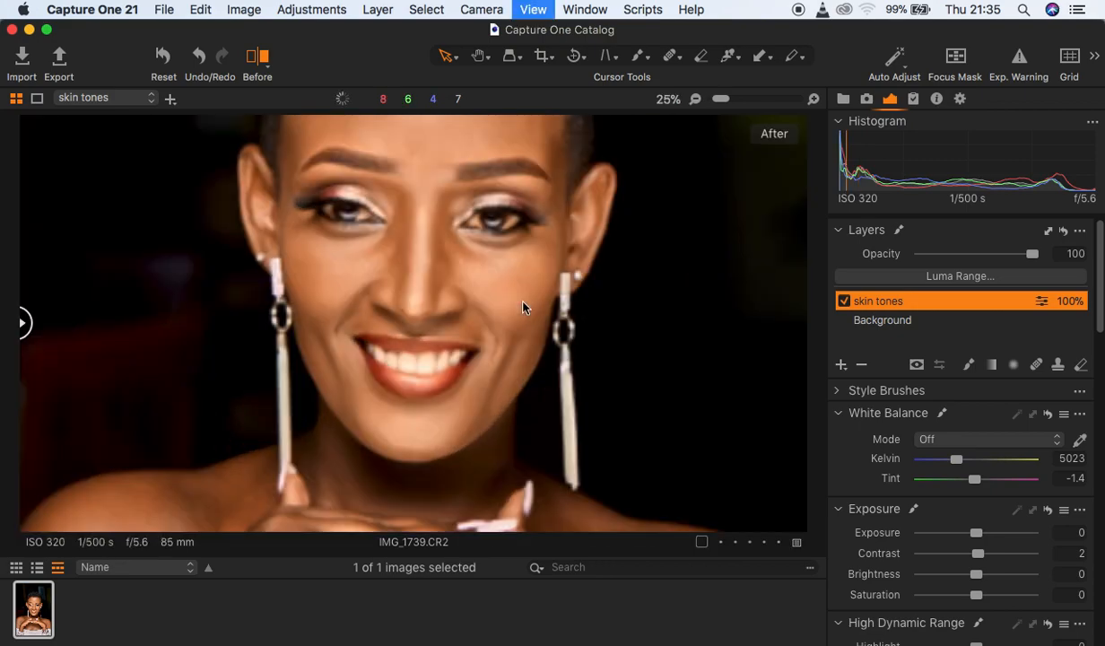
{"action": "key", "text": "super+minus"}
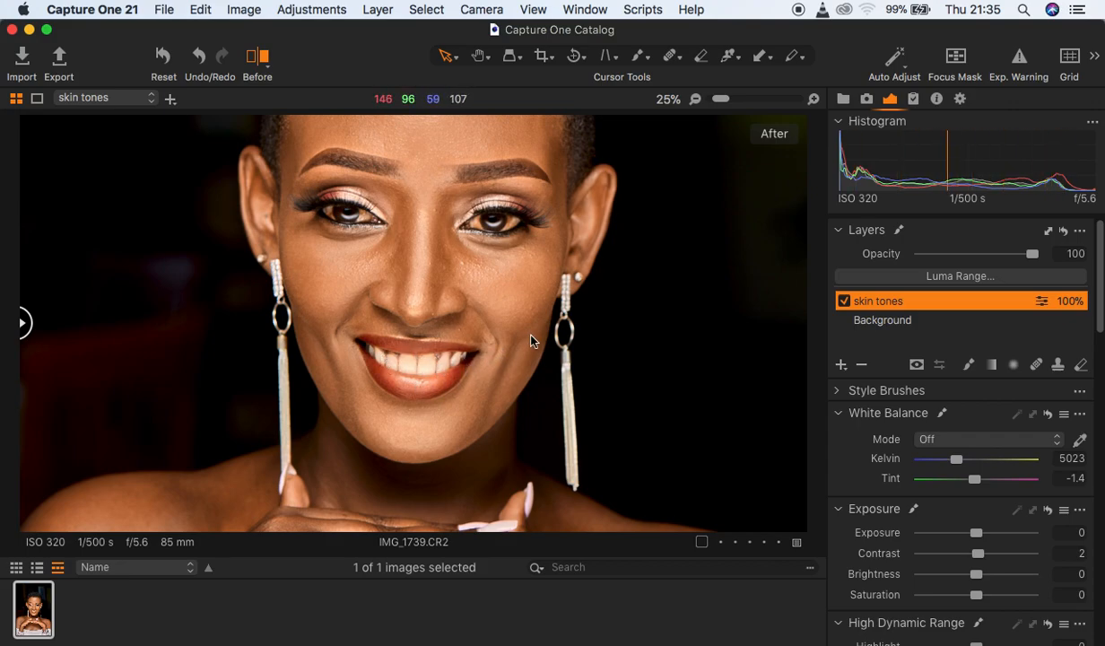
{"action": "left_click", "coordinate": [699, 60]}
{"action": "mouse_move", "coordinate": [369, 349]}
{"action": "left_mouse_down"}
{"action": "mouse_move", "coordinate": [391, 374]}
{"action": "mouse_move", "coordinate": [368, 352]}
{"action": "mouse_move", "coordinate": [401, 386]}
{"action": "mouse_move", "coordinate": [384, 367]}
{"action": "mouse_move", "coordinate": [402, 384]}
{"action": "mouse_move", "coordinate": [432, 387]}
{"action": "mouse_move", "coordinate": [392, 375]}
{"action": "mouse_move", "coordinate": [376, 355]}
{"action": "mouse_move", "coordinate": [403, 385]}
{"action": "mouse_move", "coordinate": [454, 367]}
{"action": "mouse_move", "coordinate": [430, 388]}
{"action": "mouse_move", "coordinate": [465, 354]}
{"action": "mouse_move", "coordinate": [413, 359]}
{"action": "mouse_move", "coordinate": [422, 370]}
{"action": "mouse_move", "coordinate": [401, 371]}
{"action": "mouse_move", "coordinate": [413, 374]}
{"action": "mouse_move", "coordinate": [378, 351]}
{"action": "mouse_move", "coordinate": [474, 356]}
{"action": "mouse_move", "coordinate": [447, 382]}
{"action": "mouse_move", "coordinate": [401, 388]}
{"action": "mouse_move", "coordinate": [413, 391]}
{"action": "mouse_move", "coordinate": [426, 391]}
{"action": "mouse_move", "coordinate": [389, 374]}
{"action": "mouse_move", "coordinate": [361, 342]}
{"action": "mouse_move", "coordinate": [448, 349]}
{"action": "mouse_move", "coordinate": [446, 367]}
{"action": "mouse_move", "coordinate": [465, 351]}
{"action": "mouse_move", "coordinate": [443, 380]}
{"action": "mouse_move", "coordinate": [461, 363]}
{"action": "mouse_move", "coordinate": [394, 378]}
{"action": "mouse_move", "coordinate": [363, 340]}
{"action": "mouse_move", "coordinate": [458, 345]}
{"action": "mouse_move", "coordinate": [432, 377]}
{"action": "mouse_move", "coordinate": [456, 365]}
{"action": "mouse_move", "coordinate": [394, 369]}
{"action": "mouse_move", "coordinate": [364, 333]}
{"action": "left_mouse_up"}
{"action": "mouse_move", "coordinate": [319, 196]}
{"action": "left_mouse_down"}
{"action": "mouse_move", "coordinate": [374, 197]}
{"action": "mouse_move", "coordinate": [387, 213]}
{"action": "mouse_move", "coordinate": [343, 217]}
{"action": "mouse_move", "coordinate": [324, 211]}
{"action": "mouse_move", "coordinate": [323, 194]}
{"action": "mouse_move", "coordinate": [360, 209]}
{"action": "mouse_move", "coordinate": [326, 214]}
{"action": "mouse_move", "coordinate": [355, 205]}
{"action": "mouse_move", "coordinate": [323, 199]}
{"action": "mouse_move", "coordinate": [326, 213]}
{"action": "mouse_move", "coordinate": [319, 193]}
{"action": "mouse_move", "coordinate": [337, 184]}
{"action": "mouse_move", "coordinate": [305, 196]}
{"action": "mouse_move", "coordinate": [330, 175]}
{"action": "mouse_move", "coordinate": [364, 184]}
{"action": "mouse_move", "coordinate": [386, 208]}
{"action": "mouse_move", "coordinate": [313, 198]}
{"action": "left_mouse_up"}
{"action": "mouse_move", "coordinate": [469, 218]}
{"action": "left_mouse_down"}
{"action": "mouse_move", "coordinate": [510, 204]}
{"action": "mouse_move", "coordinate": [474, 217]}
{"action": "mouse_move", "coordinate": [484, 225]}
{"action": "left_mouse_up"}
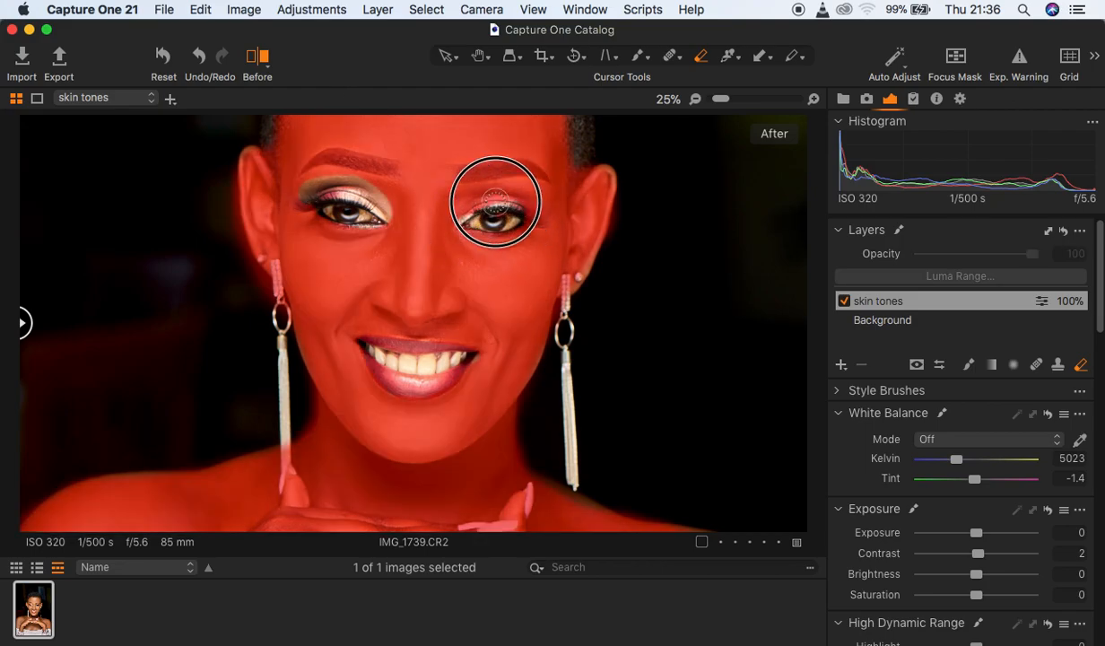
{"action": "left_click_drag", "start_coordinate": [459, 222], "coordinate": [460, 215]}
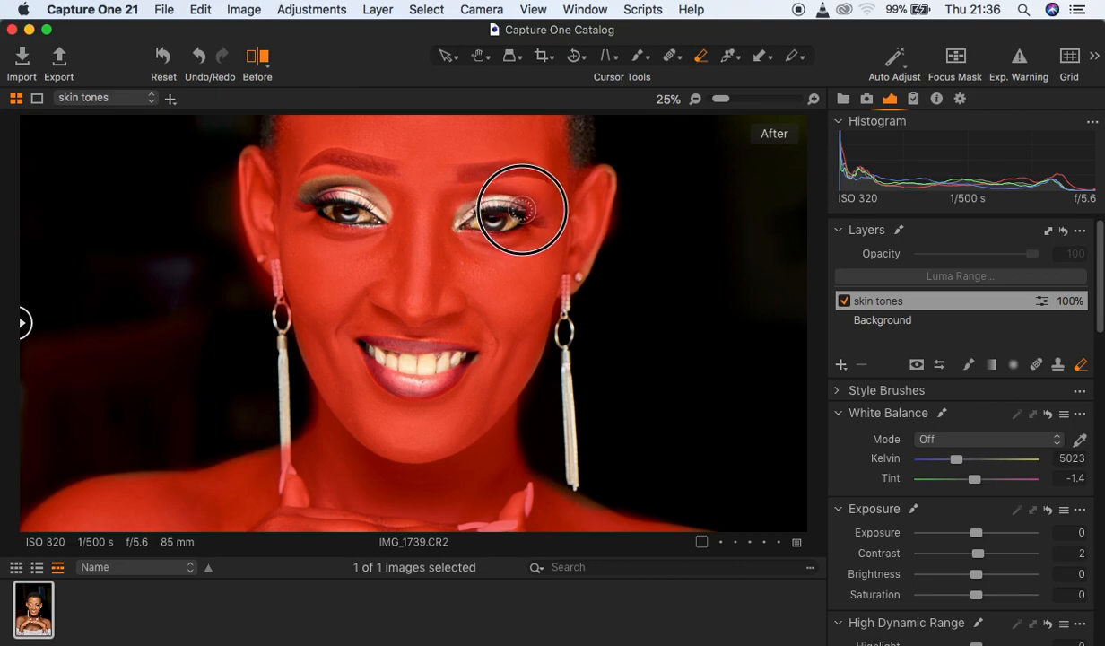
{"action": "mouse_move", "coordinate": [499, 199]}
{"action": "left_mouse_down"}
{"action": "mouse_move", "coordinate": [472, 214]}
{"action": "mouse_move", "coordinate": [506, 198]}
{"action": "mouse_move", "coordinate": [527, 205]}
{"action": "mouse_move", "coordinate": [526, 219]}
{"action": "mouse_move", "coordinate": [529, 206]}
{"action": "mouse_move", "coordinate": [510, 193]}
{"action": "mouse_move", "coordinate": [460, 216]}
{"action": "mouse_move", "coordinate": [481, 201]}
{"action": "mouse_move", "coordinate": [534, 207]}
{"action": "mouse_move", "coordinate": [494, 193]}
{"action": "mouse_move", "coordinate": [471, 202]}
{"action": "mouse_move", "coordinate": [531, 208]}
{"action": "left_mouse_up"}
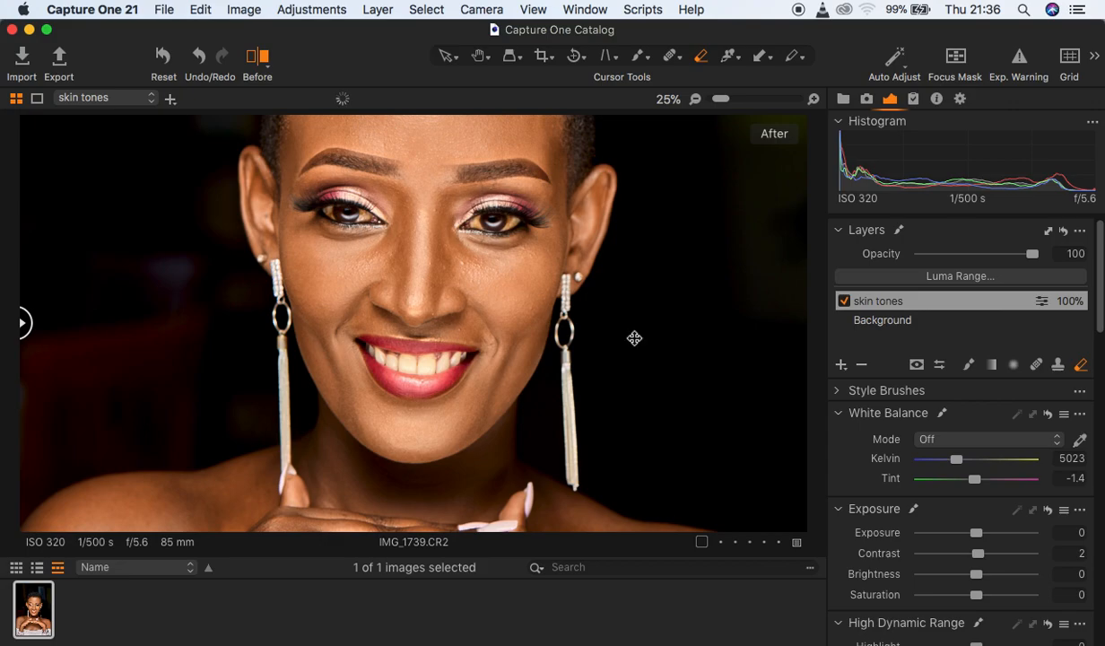
Check the whole portrait by toggling the skin tones layer and sweeping the before/after divider across, leaving the layer on.
{"action": "key", "text": "super+0"}
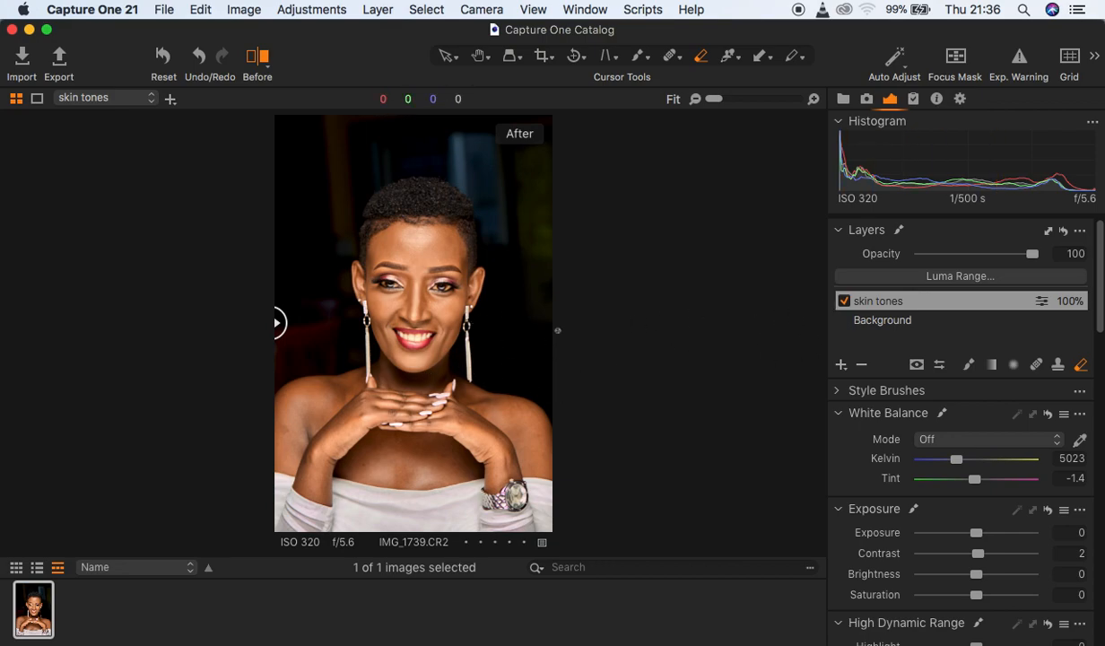
{"action": "left_click", "coordinate": [849, 304]}
{"action": "left_click", "coordinate": [843, 301]}
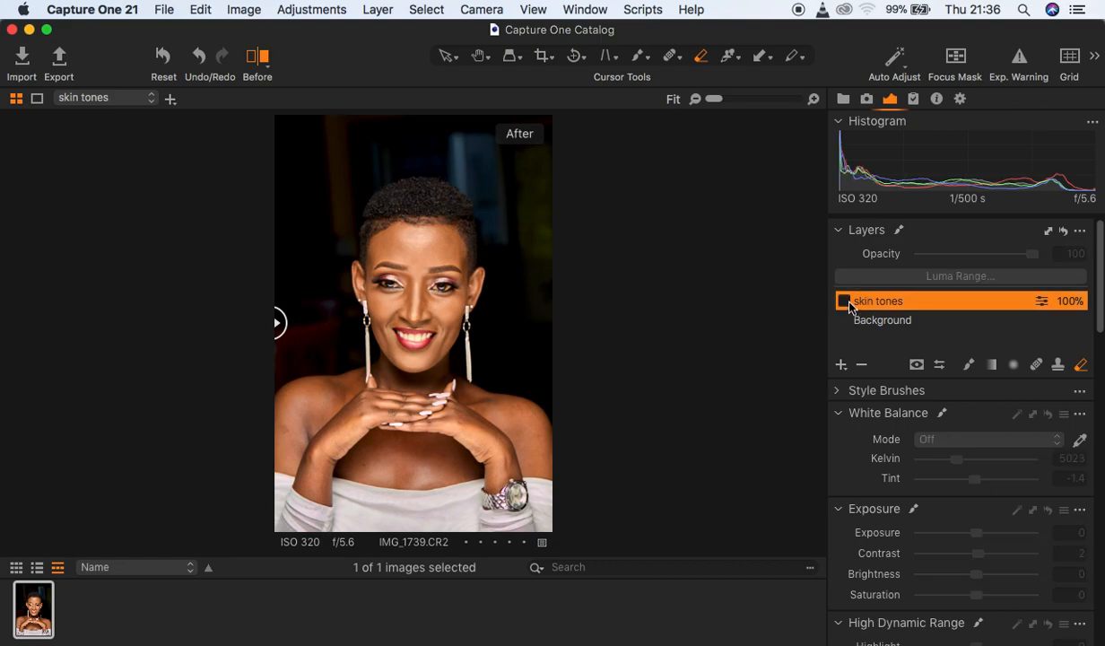
{"action": "left_click", "coordinate": [848, 304]}
{"action": "left_click", "coordinate": [844, 302]}
{"action": "left_click", "coordinate": [844, 302]}
{"action": "left_click_drag", "start_coordinate": [323, 321], "coordinate": [237, 370]}
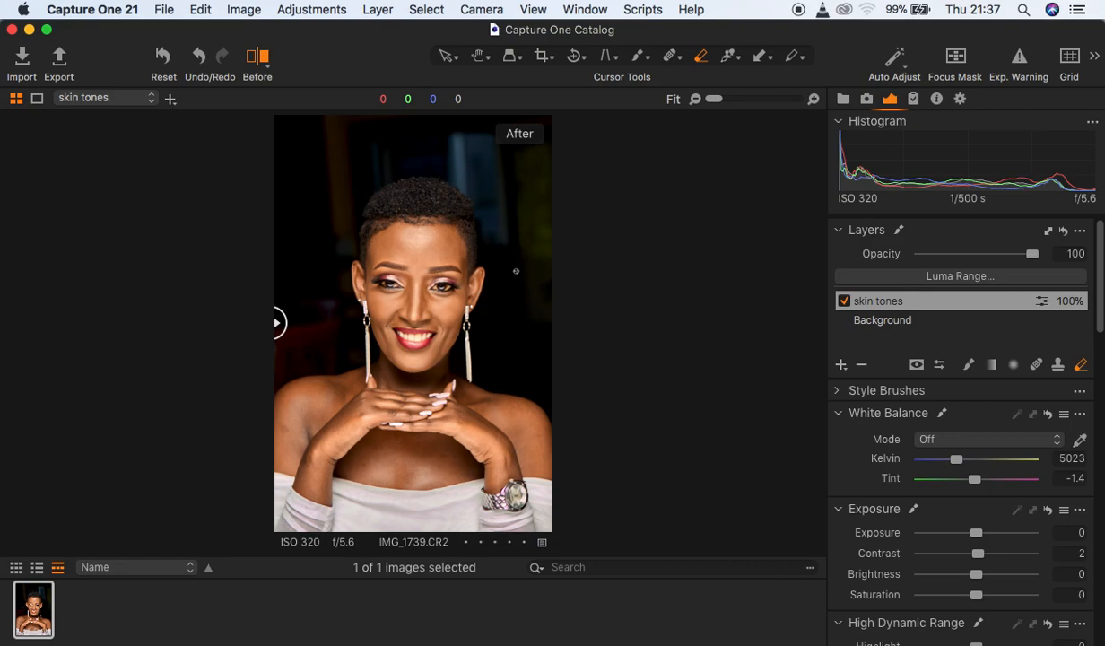
Send the edited portrait to Adobe Photoshop 2020 for editing as a TIFF.
{"action": "left_click", "coordinate": [445, 56]}
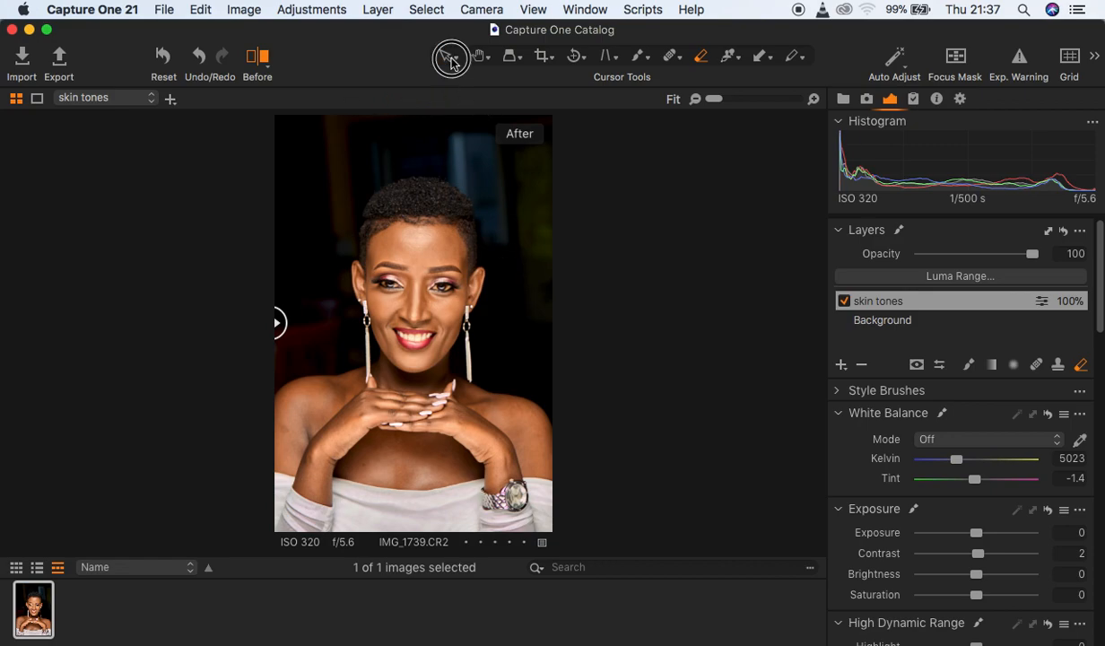
{"action": "right_click", "coordinate": [524, 258]}
{"action": "mouse_move", "coordinate": [617, 238]}
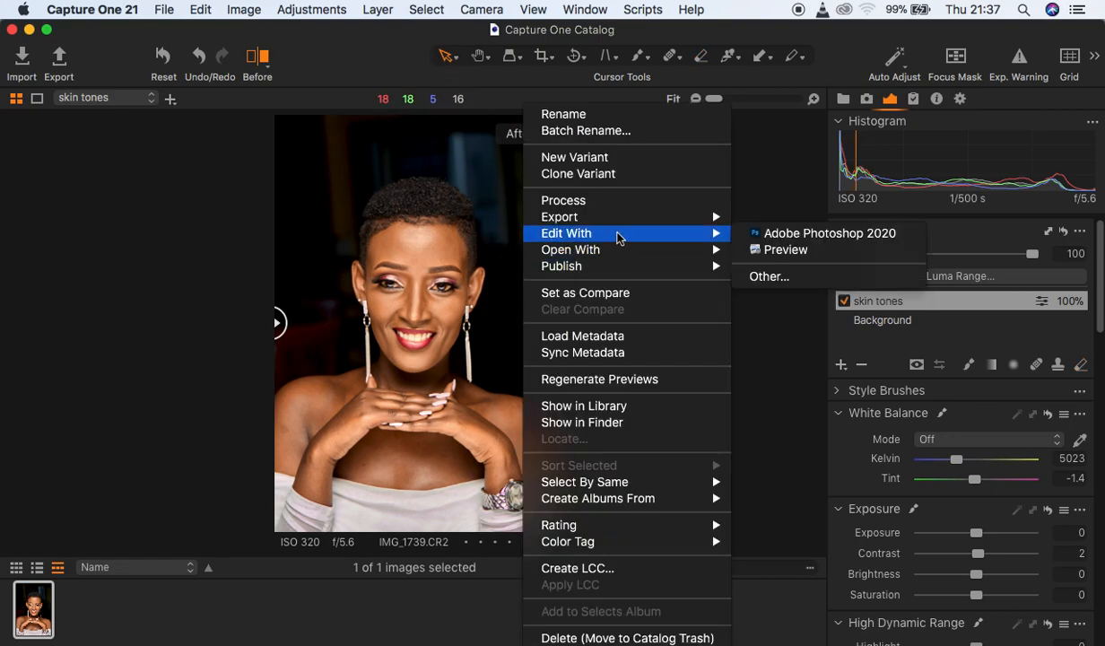
{"action": "left_click", "coordinate": [787, 234]}
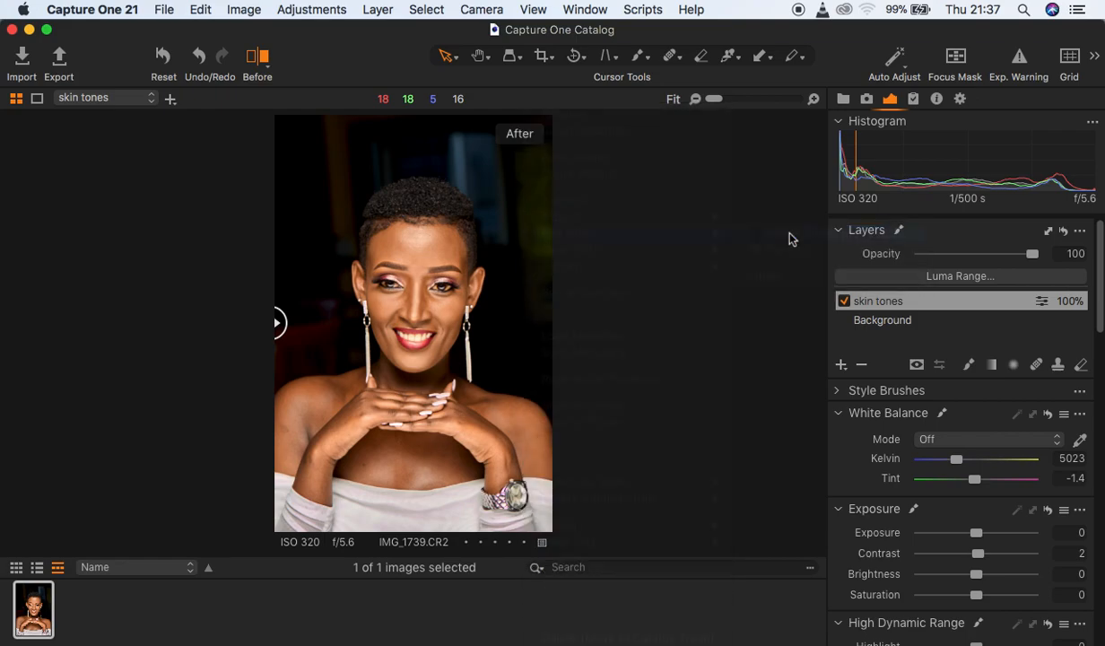
{"action": "left_click", "coordinate": [689, 417]}
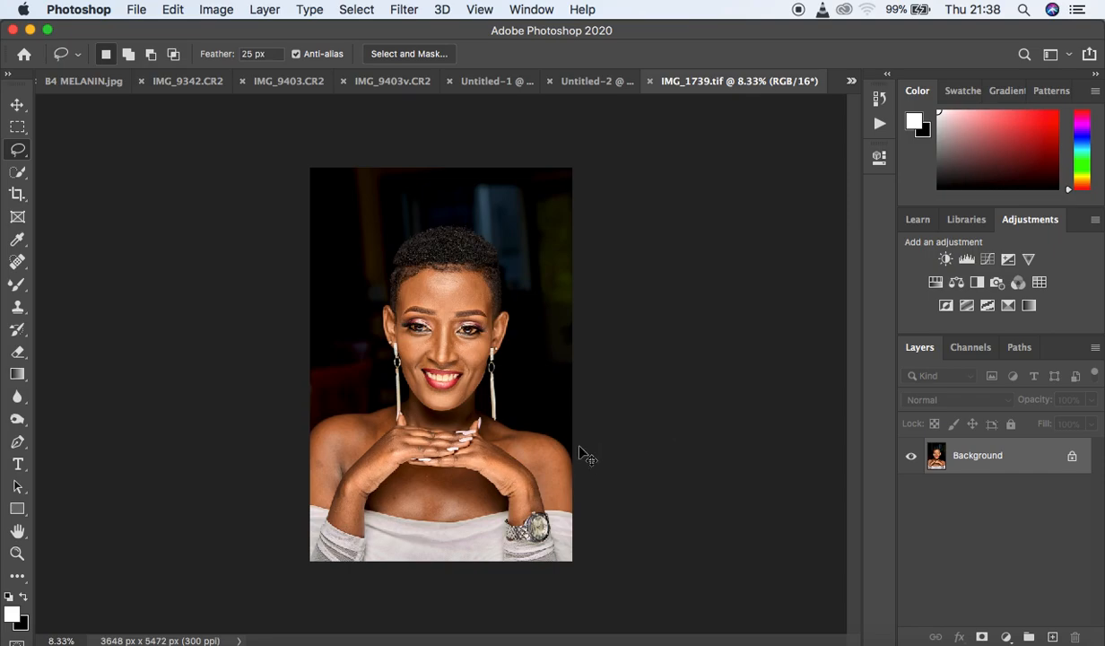
Examine the skin texture, eyes and mouth of IMG_1739.tif up close, returning to an overview of the portrait at 12.5%.
{"action": "key", "text": "super+plus"}
{"action": "key", "text": "super+plus"}
{"action": "key", "text": "super+plus"}
{"action": "key", "text": "super+plus"}
{"action": "key", "text": "super+plus"}
{"action": "key", "text": "super+plus"}
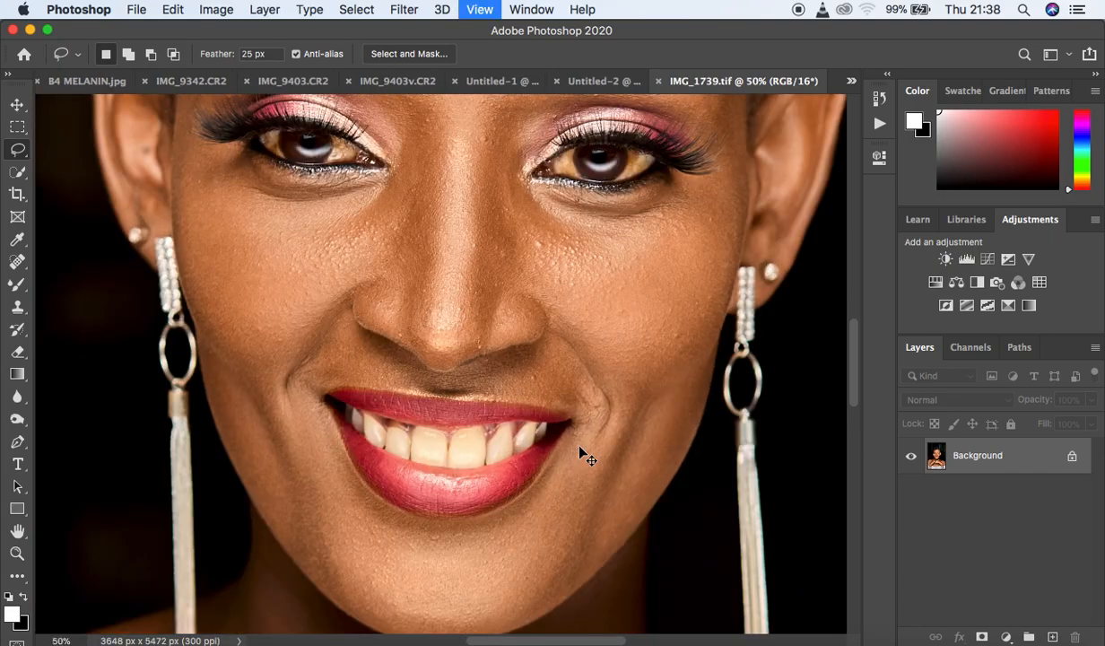
{"action": "key", "text": "super+minus"}
{"action": "key", "text": "super+minus"}
{"action": "key", "text": "super+minus"}
{"action": "key", "text": "super+minus"}
{"action": "key", "text": "super+minus"}
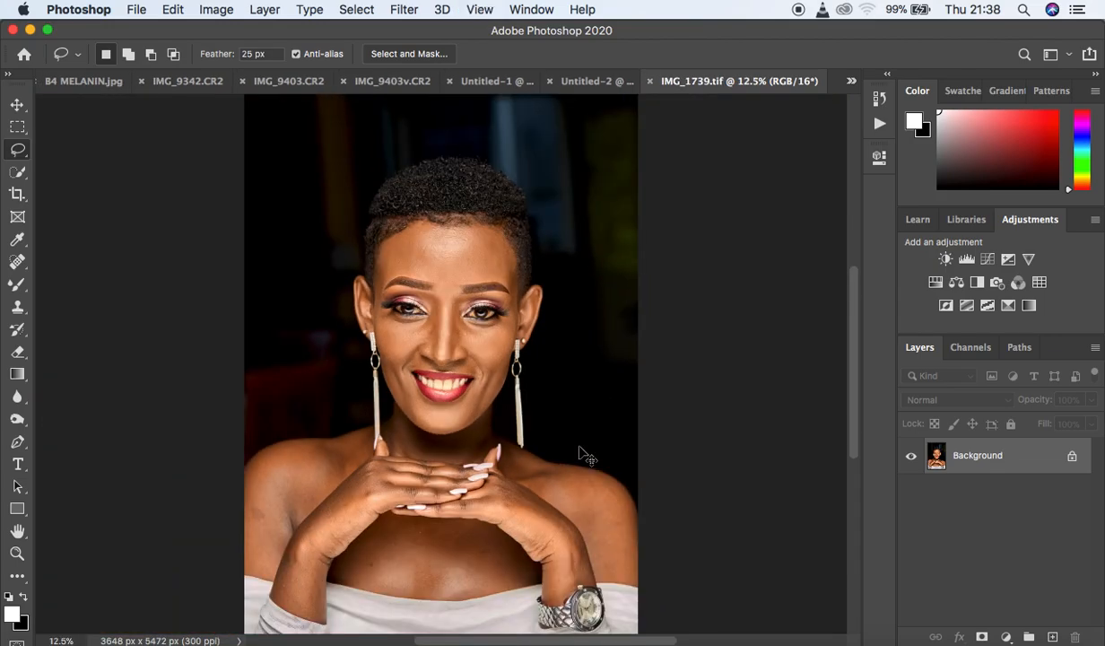
{"action": "key", "text": "super+plus"}
{"action": "key", "text": "super+plus"}
{"action": "key", "text": "super+plus"}
{"action": "key", "text": "super+plus"}
{"action": "key", "text": "super+plus"}
{"action": "key", "text": "super+plus"}
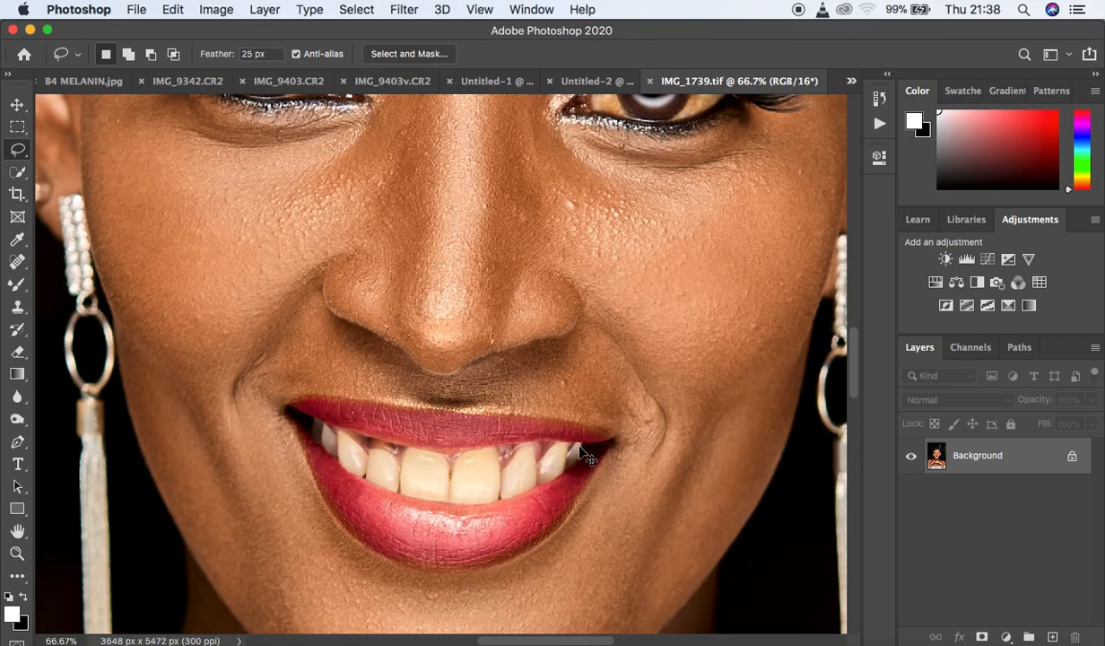
{"action": "key", "text": "super+minus"}
{"action": "key", "text": "super+minus"}
{"action": "key", "text": "super+minus"}
{"action": "key", "text": "super+minus"}
{"action": "key", "text": "super+minus"}
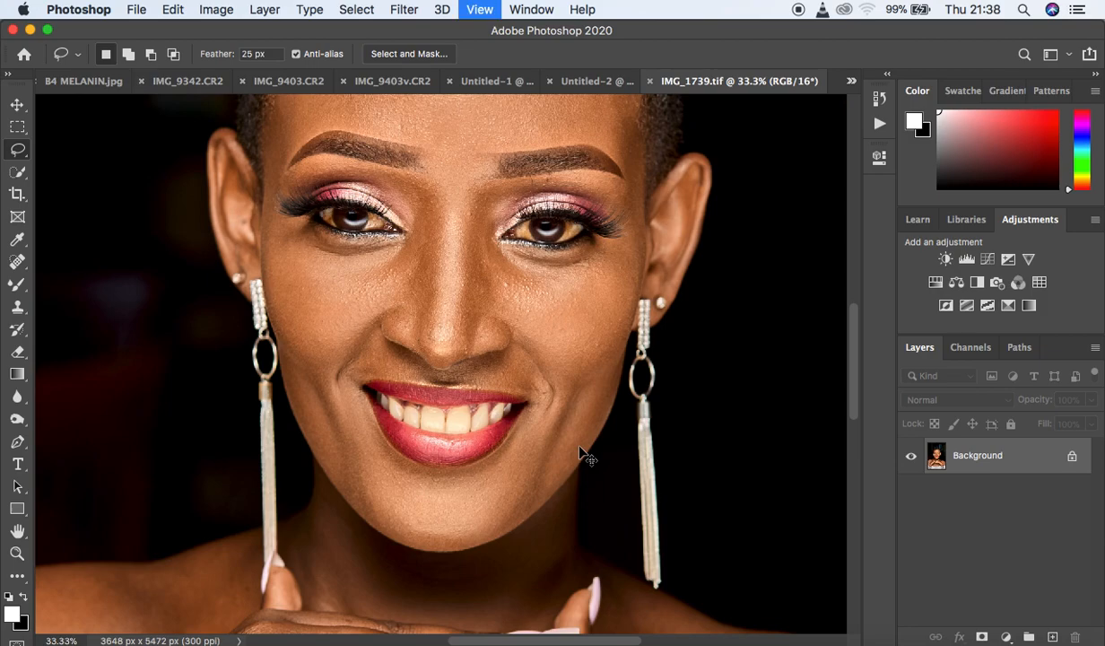
{"action": "key", "text": "super+minus"}
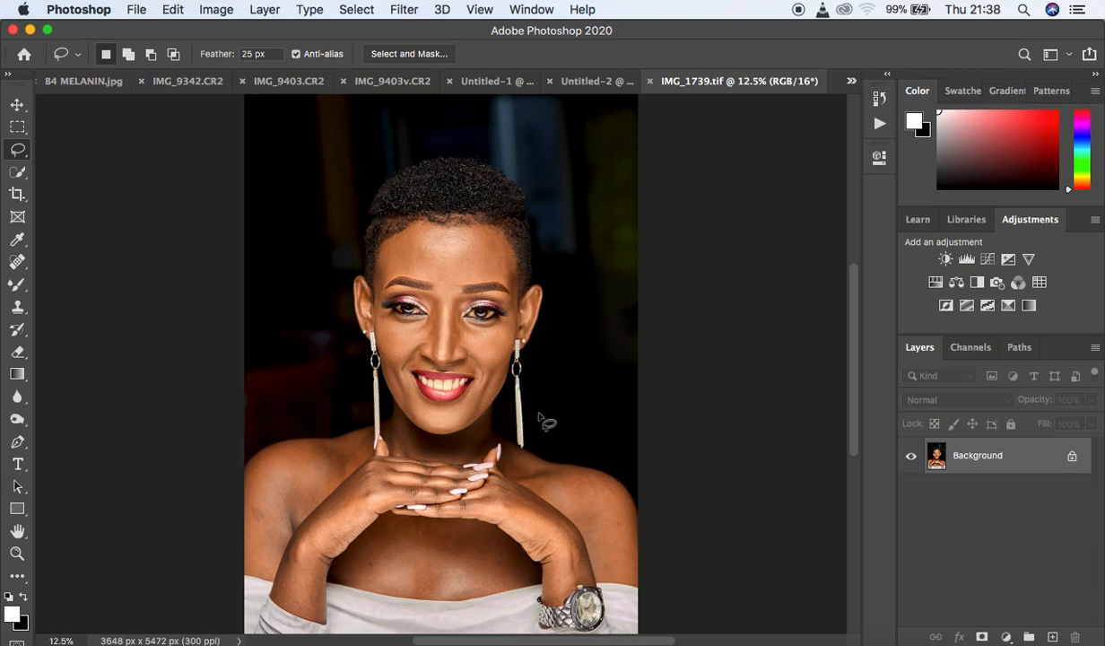
Duplicate the Background layer twice and hide the uppermost copy.
{"action": "key", "text": "super+j"}
{"action": "key", "text": "super+j"}
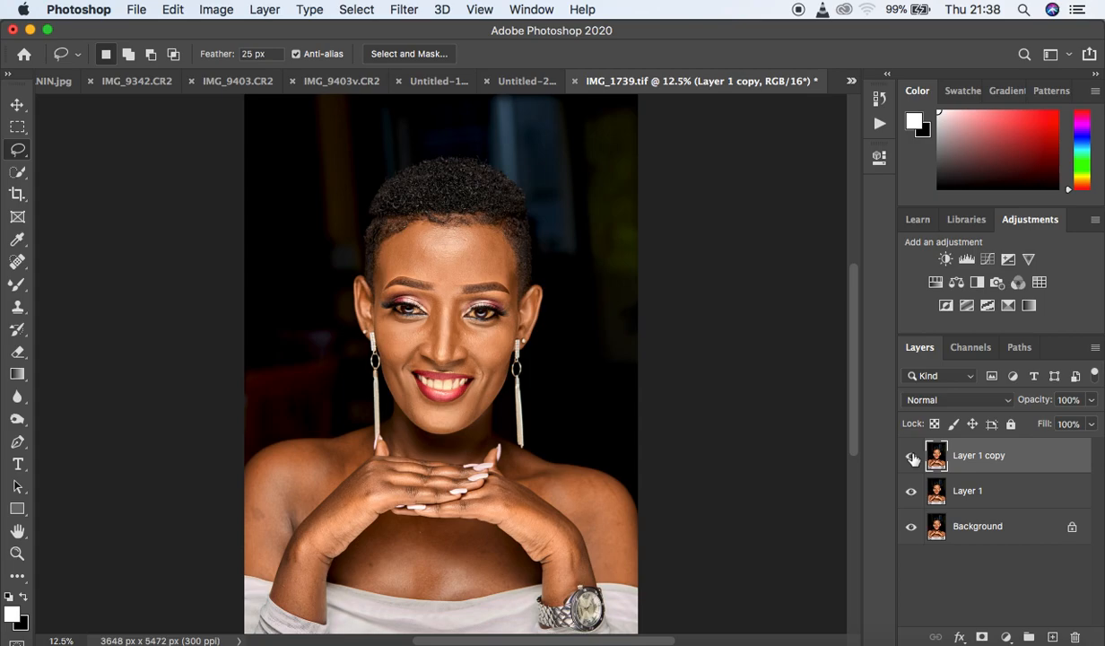
{"action": "left_click", "coordinate": [911, 458]}
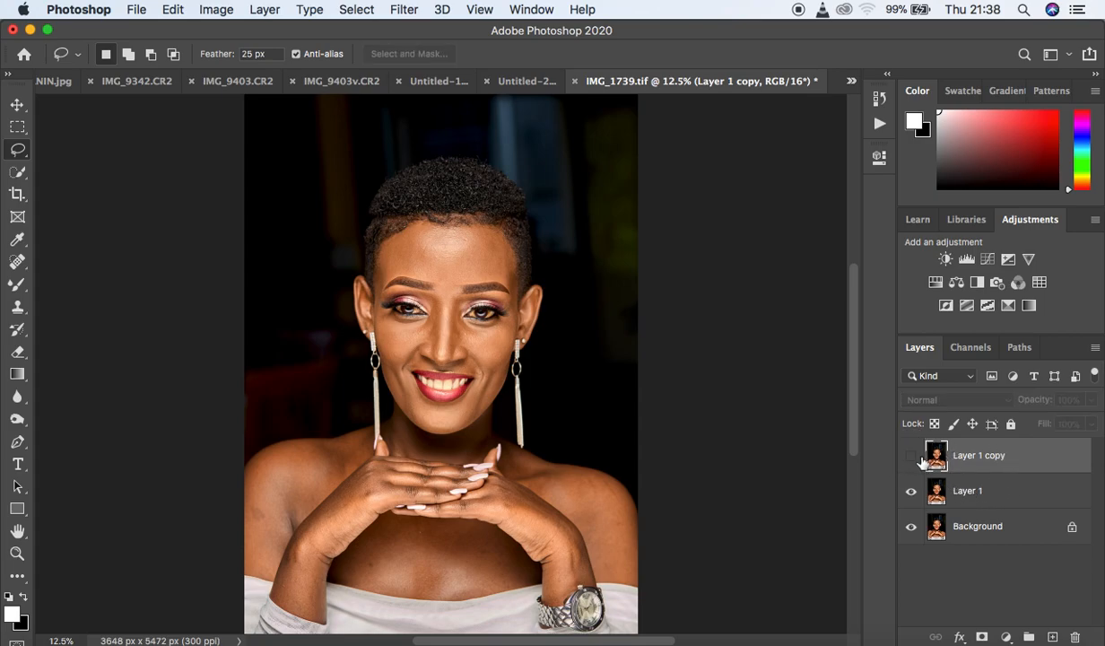
Rename the visible duplicate layer low and the hidden uppermost copy high.
{"action": "double_click", "coordinate": [963, 490]}
{"action": "type", "text": "c"}
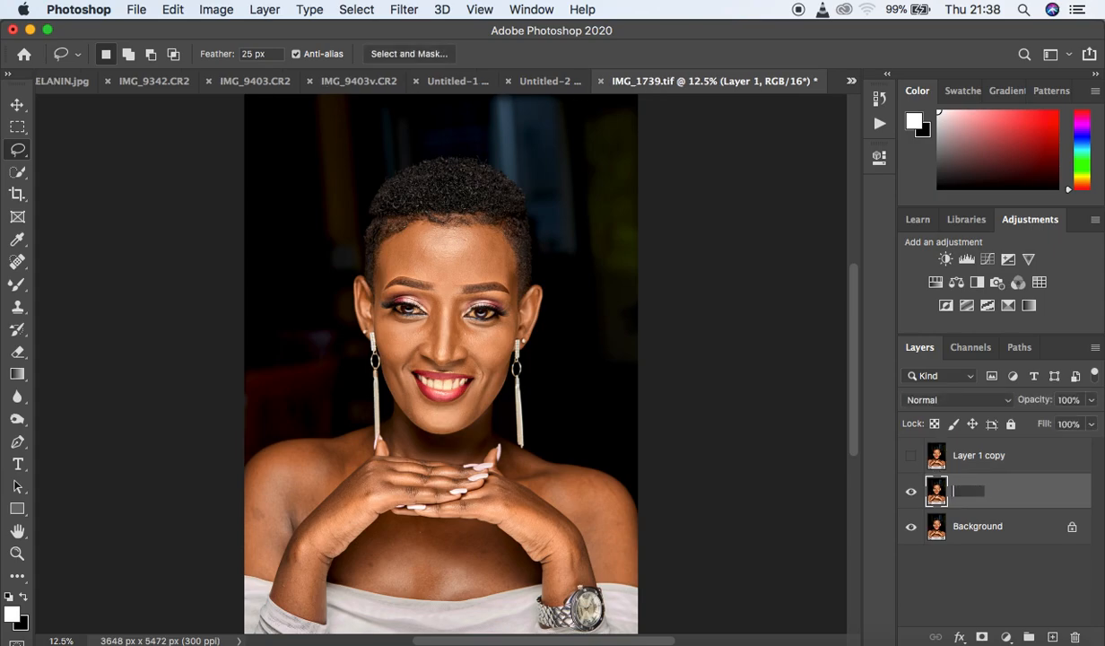
{"action": "double_click", "coordinate": [973, 457]}
{"action": "type", "text": "h"}
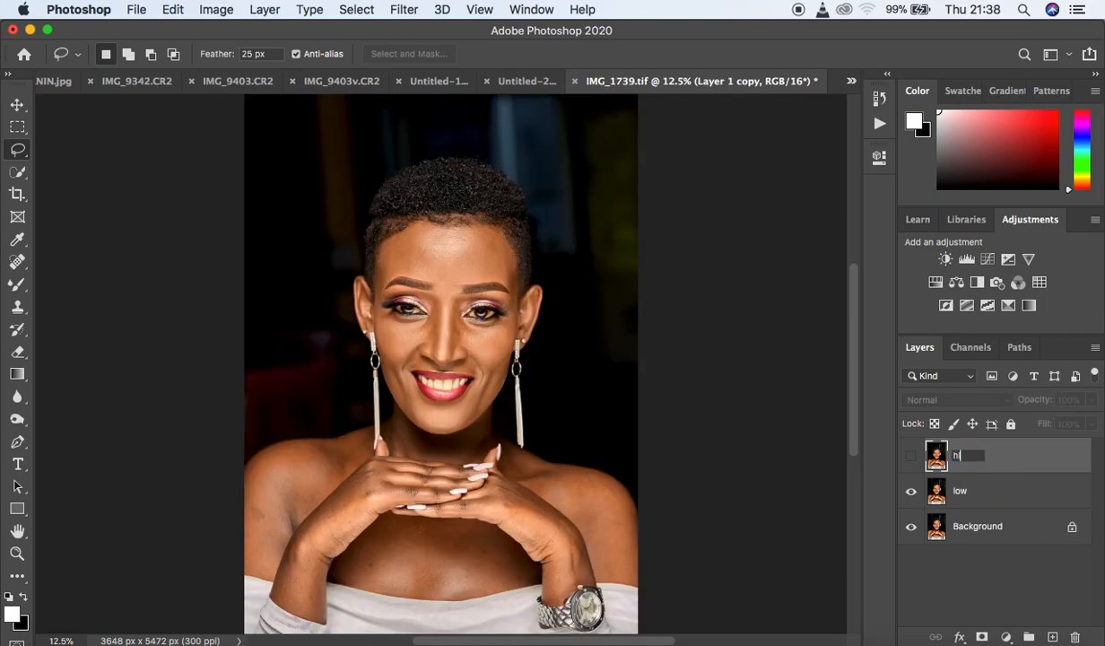
{"action": "type", "text": "igh"}
{"action": "key", "text": "Return"}
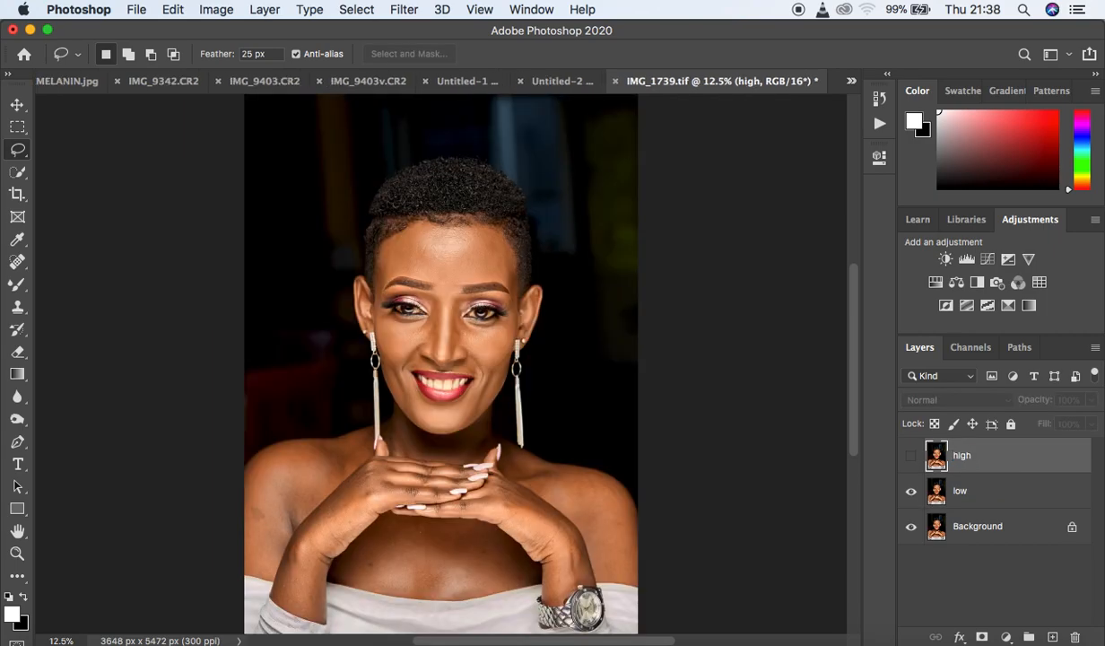
Apply a Gaussian Blur with a 10-pixel radius to the low layer.
{"action": "left_click", "coordinate": [984, 493]}
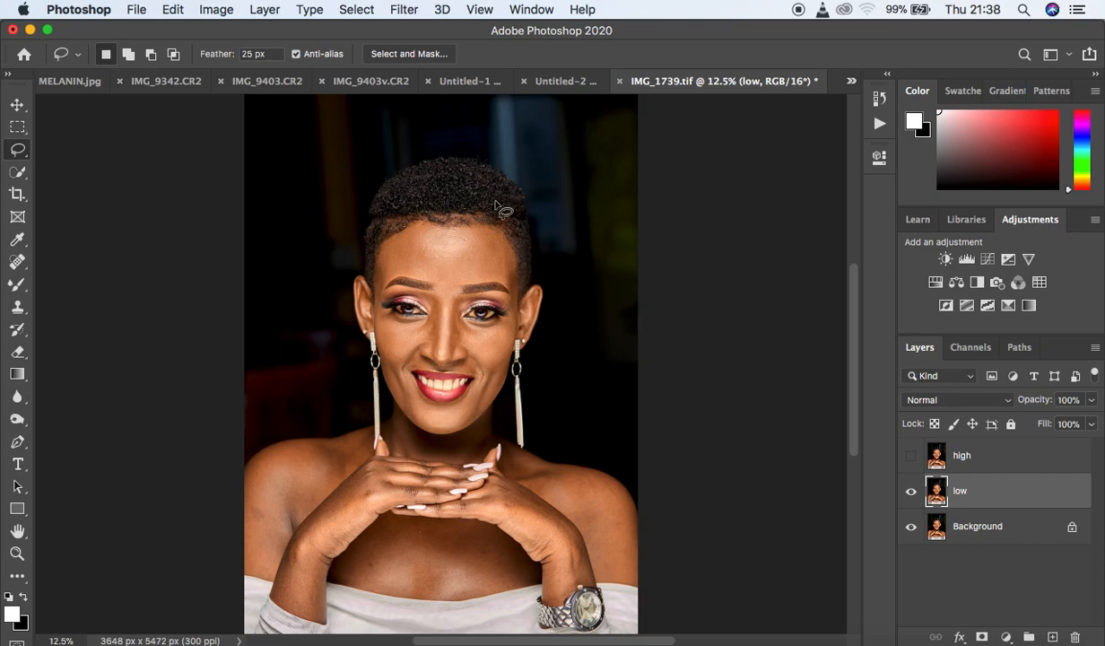
{"action": "left_click", "coordinate": [403, 9]}
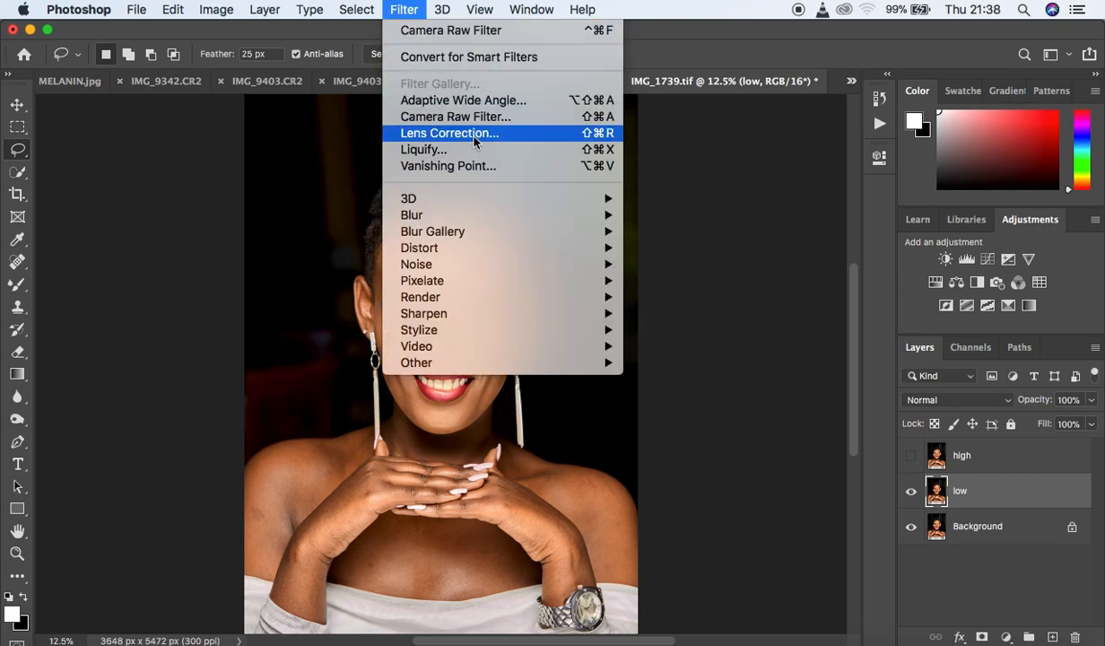
{"action": "mouse_move", "coordinate": [545, 215]}
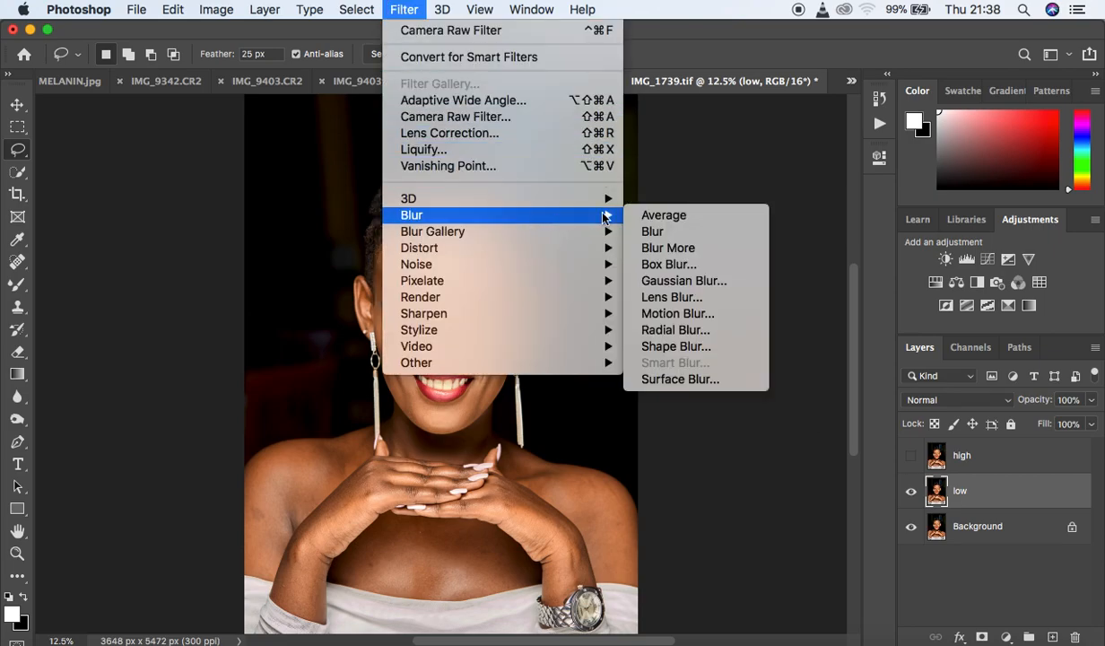
{"action": "left_click", "coordinate": [684, 283]}
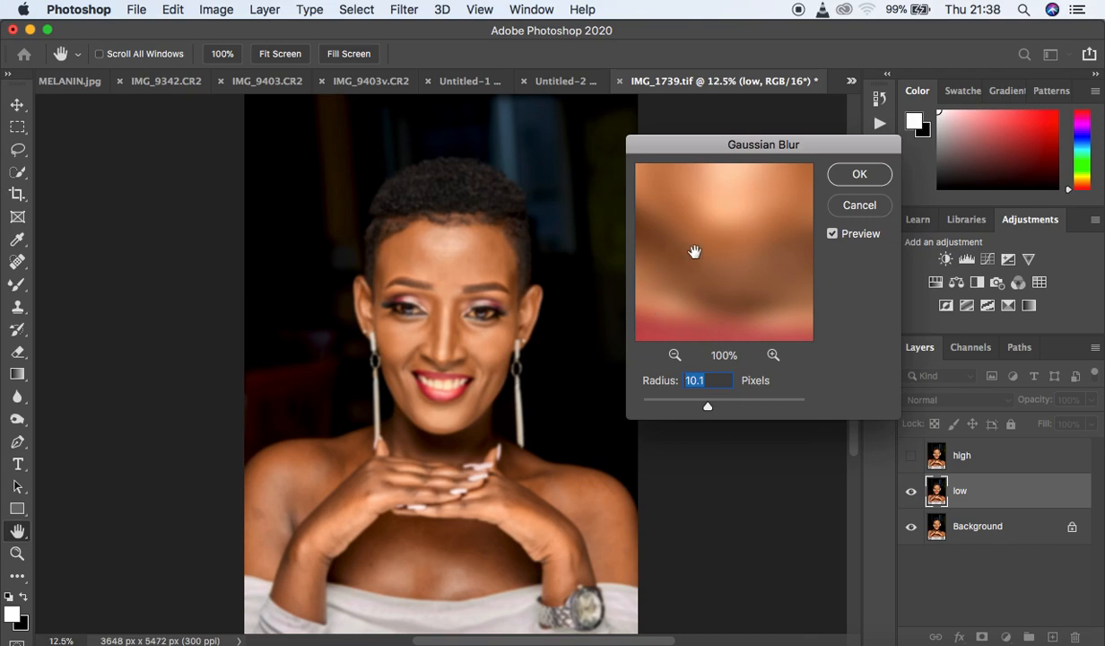
{"action": "mouse_move", "coordinate": [699, 414]}
{"action": "left_mouse_down"}
{"action": "mouse_move", "coordinate": [616, 404]}
{"action": "mouse_move", "coordinate": [688, 411]}
{"action": "left_mouse_up"}
{"action": "left_click_drag", "start_coordinate": [730, 203], "coordinate": [692, 240]}
{"action": "left_click", "coordinate": [674, 356]}
{"action": "left_click", "coordinate": [674, 356]}
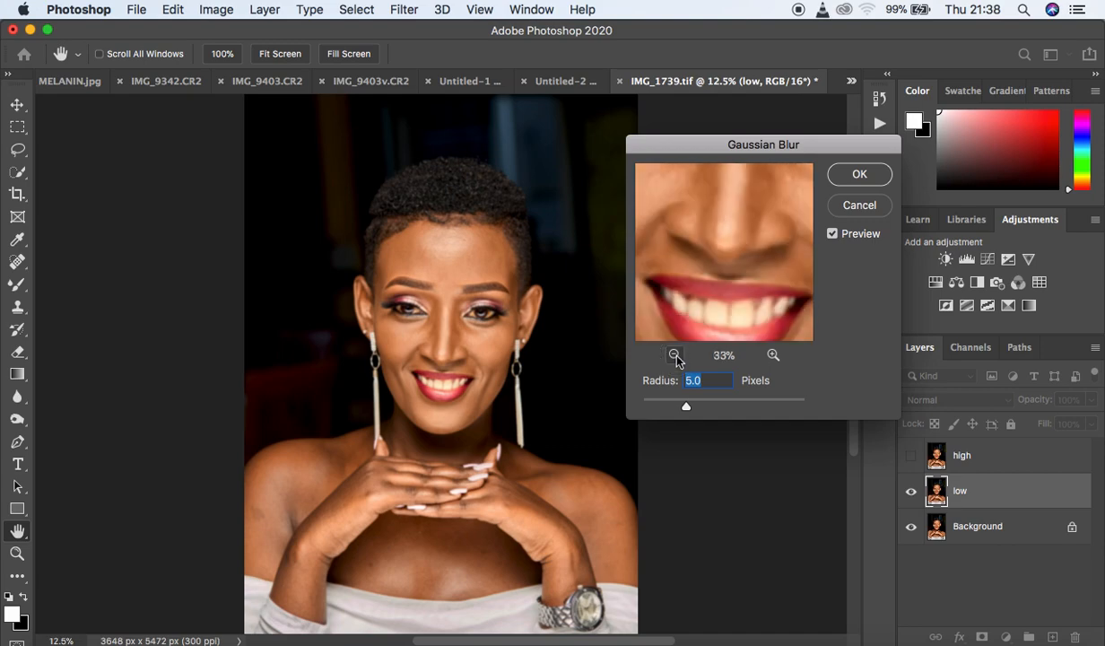
{"action": "left_click_drag", "start_coordinate": [713, 289], "coordinate": [732, 276]}
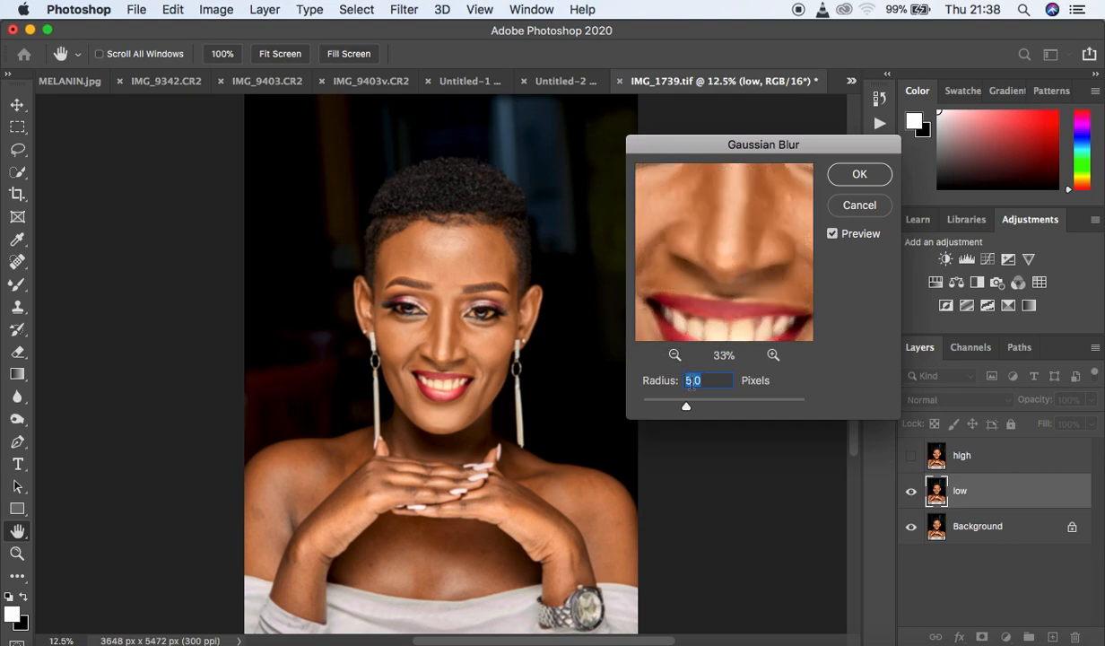
{"action": "left_click_drag", "start_coordinate": [690, 412], "coordinate": [708, 413]}
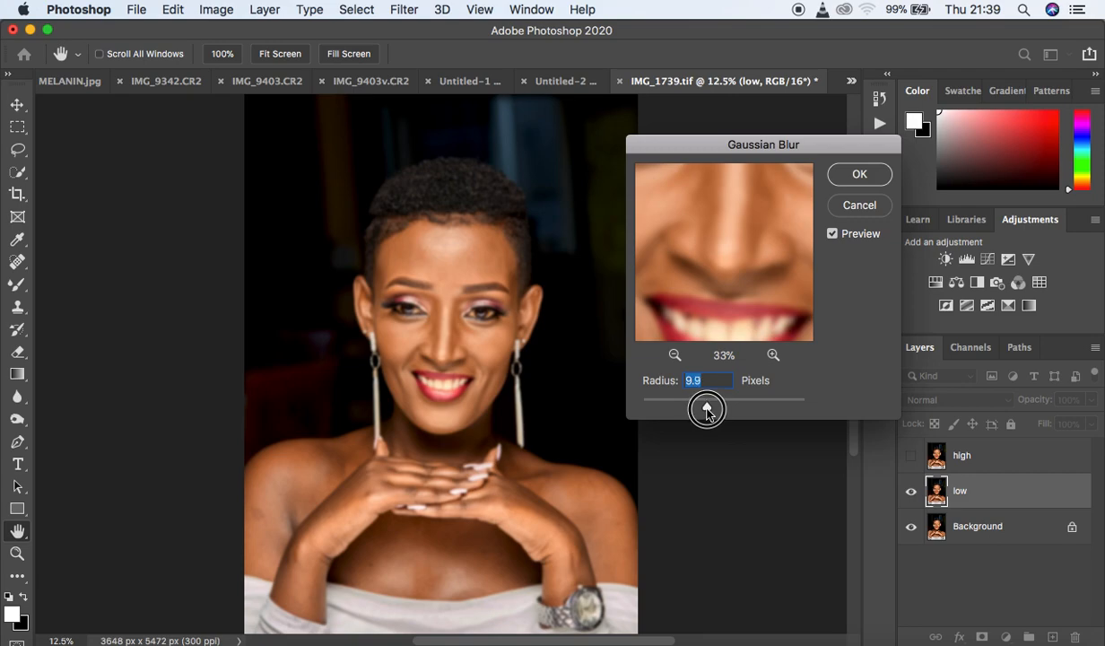
{"action": "type", "text": "10"}
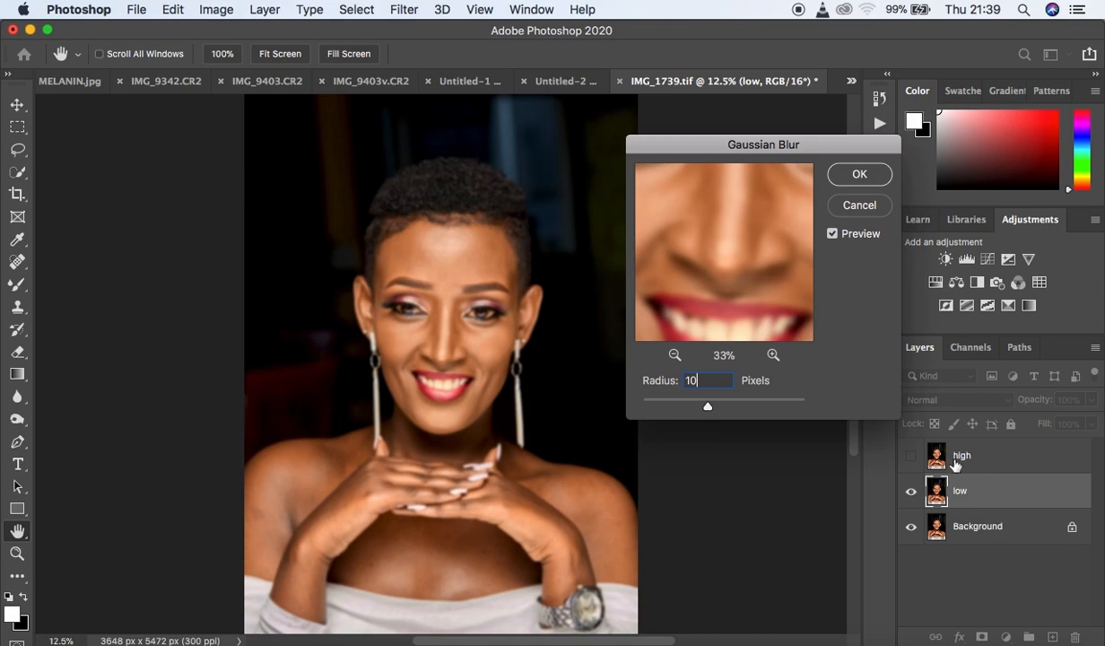
{"action": "left_click", "coordinate": [853, 175]}
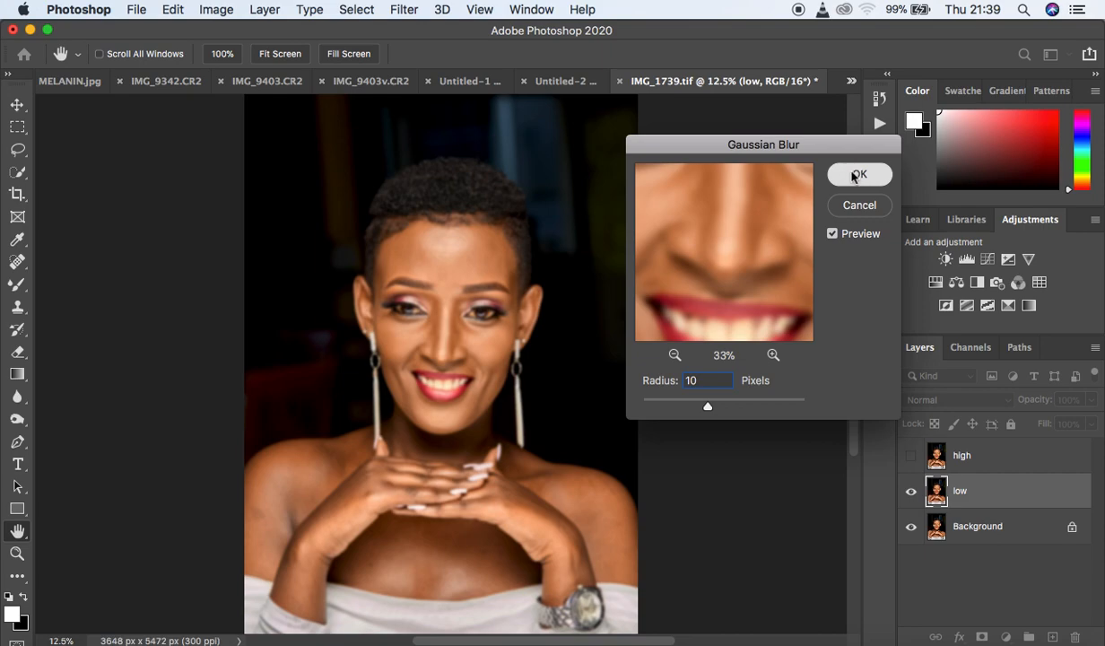
{"action": "key", "text": "l"}
Show the high layer and set up Apply Image on it from the low layer, using Subtract, scale 2 and offset 128.
{"action": "left_click", "coordinate": [993, 460]}
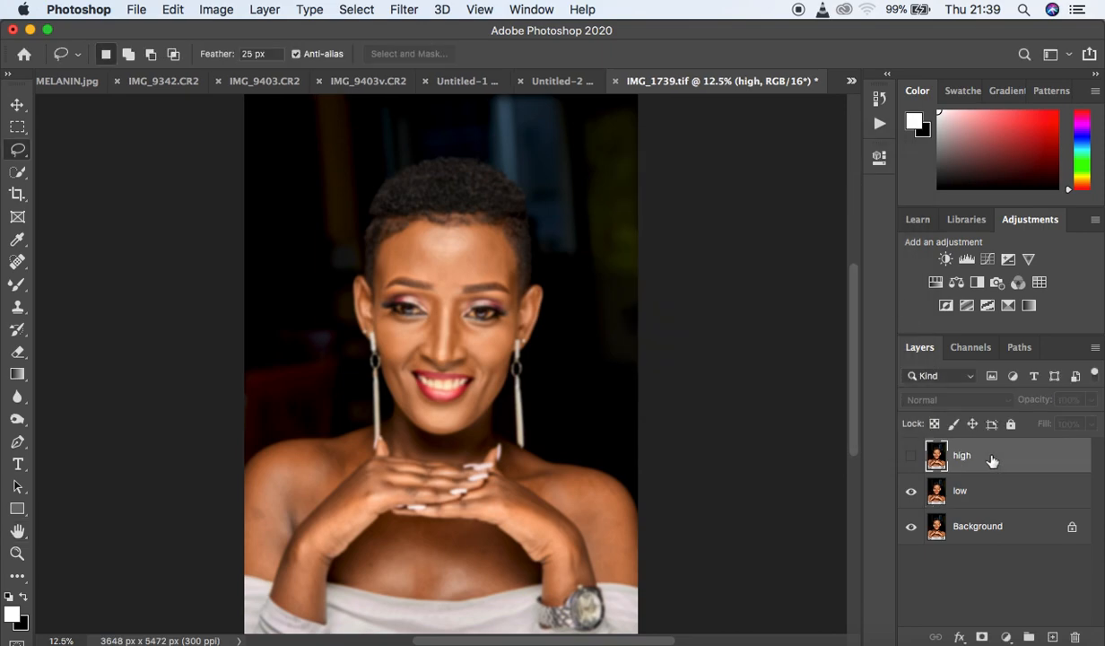
{"action": "left_click", "coordinate": [911, 457]}
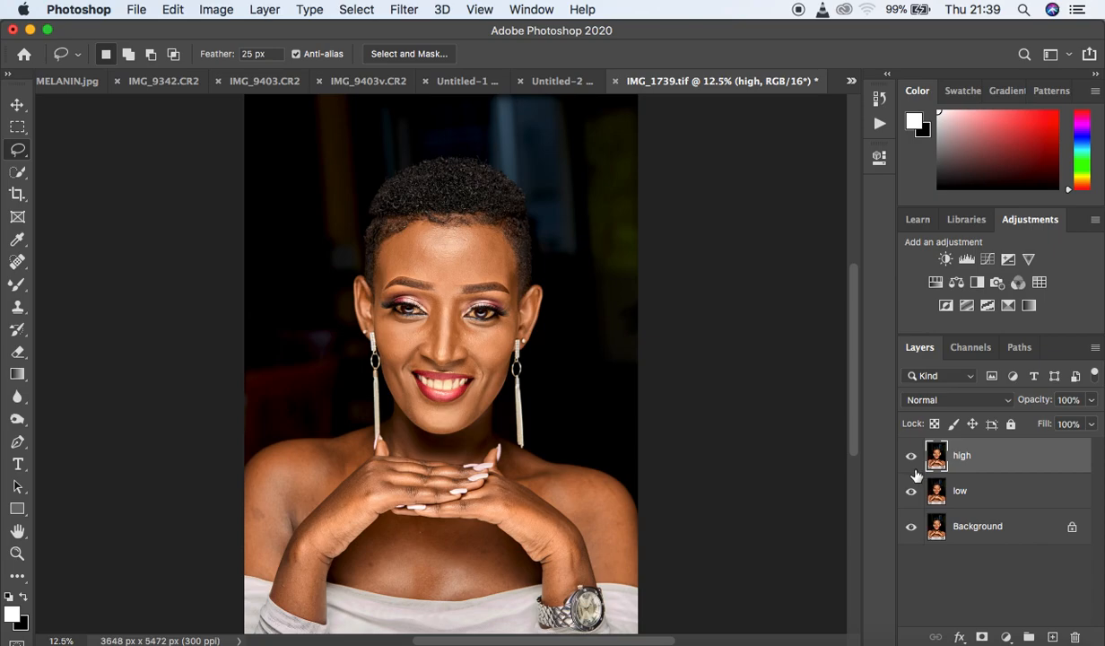
{"action": "left_click", "coordinate": [205, 13]}
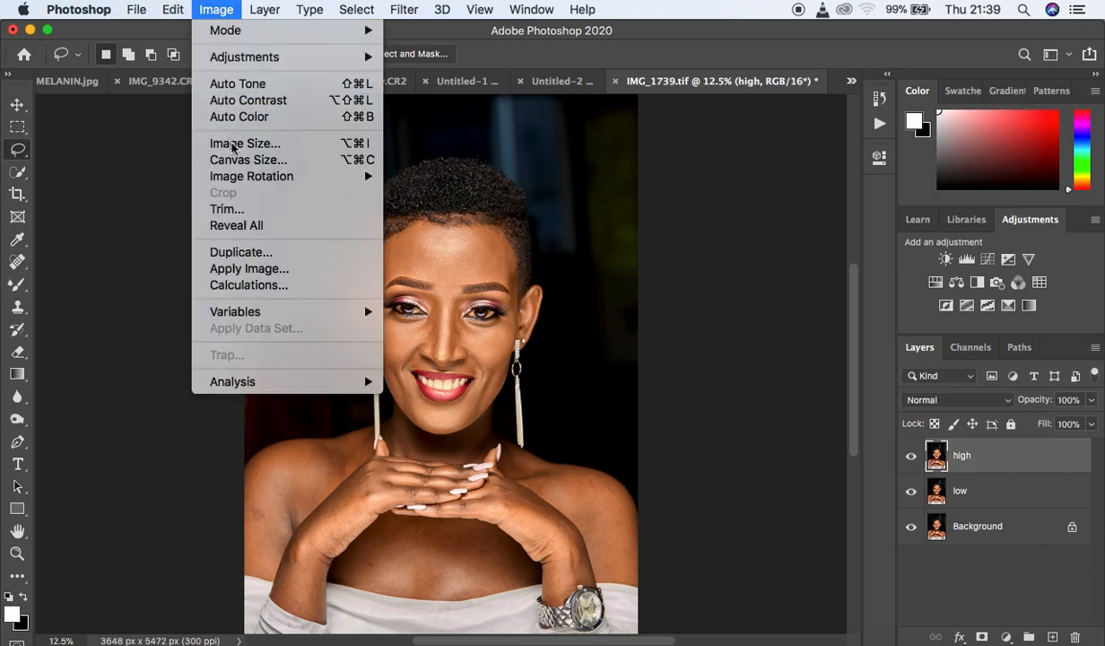
{"action": "left_click", "coordinate": [248, 269]}
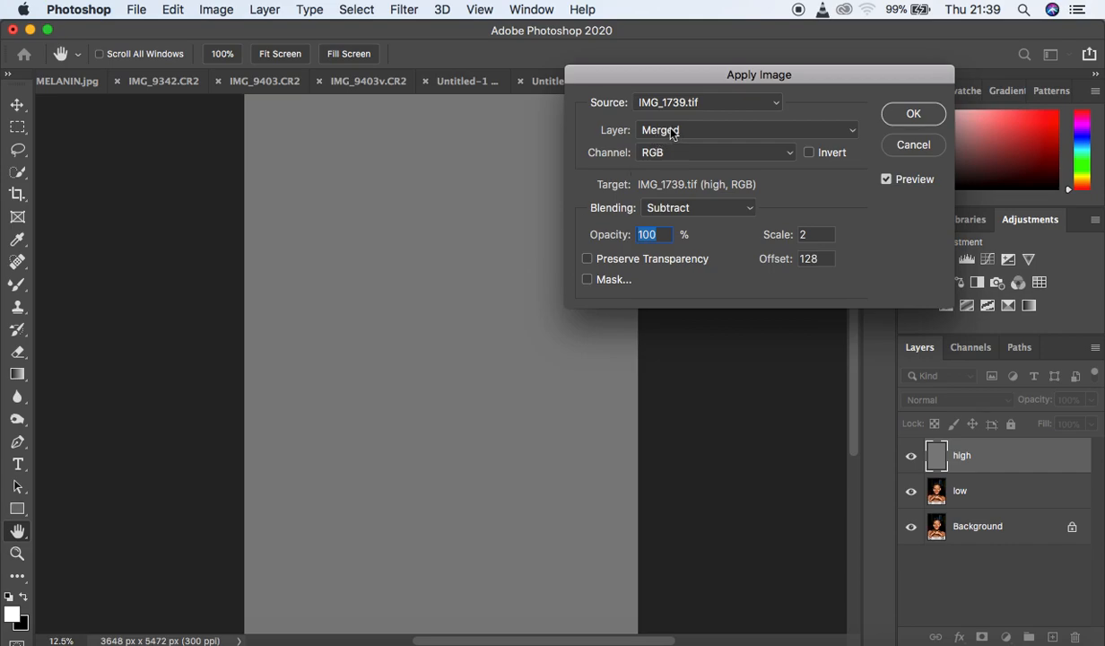
{"action": "left_click", "coordinate": [671, 132]}
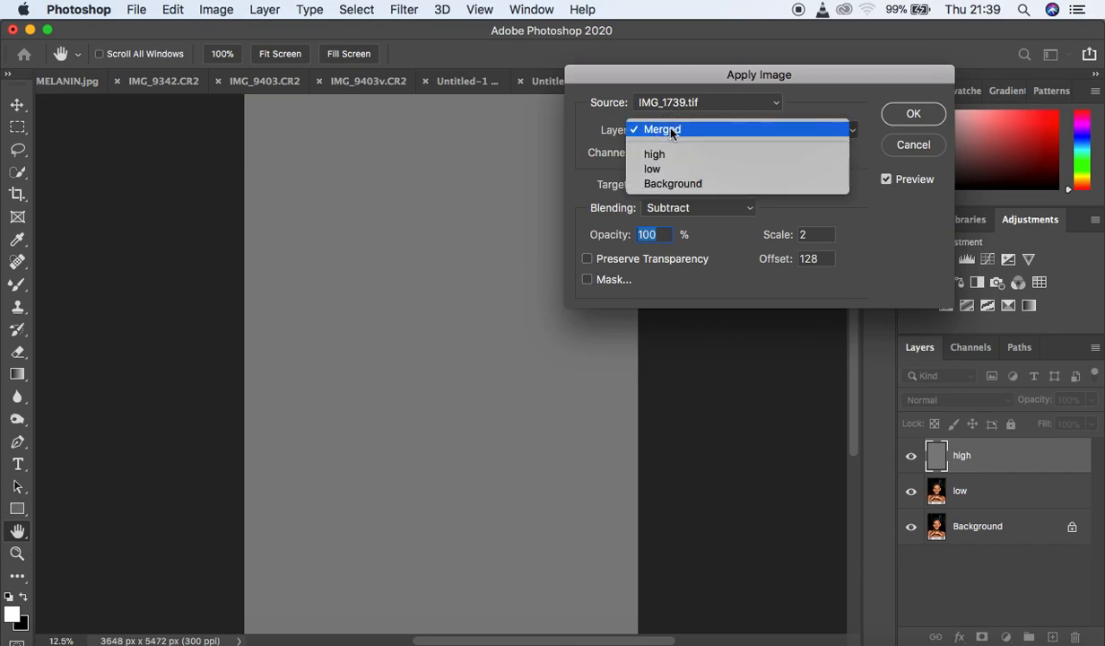
{"action": "left_click", "coordinate": [698, 170]}
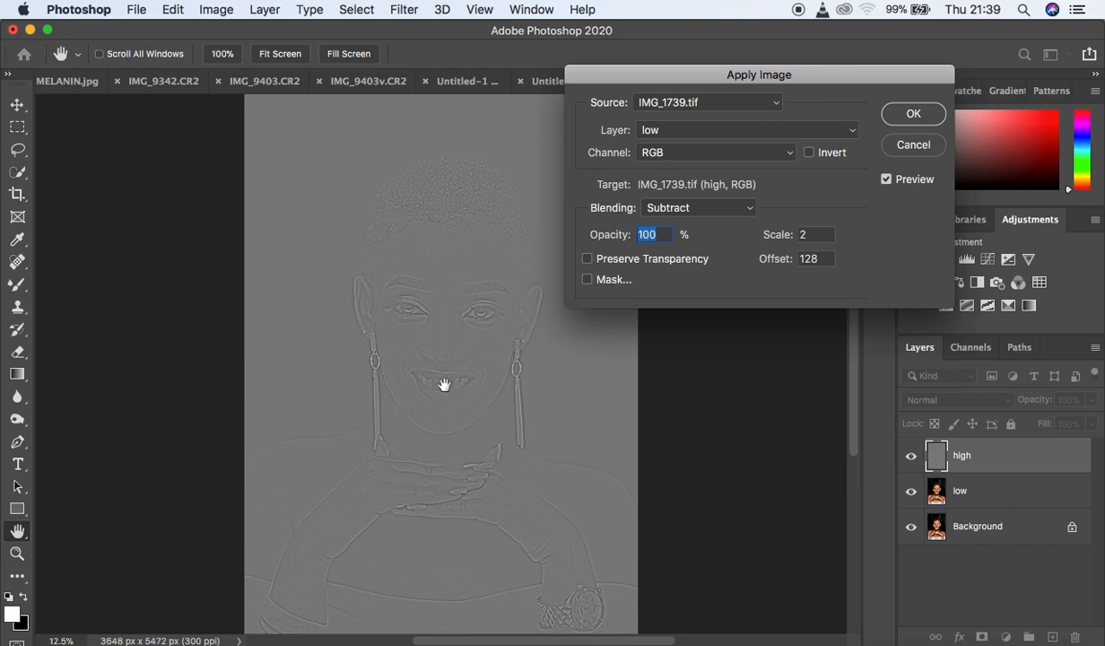
Examine the high layer's gray texture preview up close and accept the Apply Image settings.
{"action": "key", "text": "super+plus"}
{"action": "key", "text": "super+plus"}
{"action": "key", "text": "super+plus"}
{"action": "key", "text": "super+plus"}
{"action": "key", "text": "super+plus"}
{"action": "key", "text": "super+minus"}
{"action": "key", "text": "super+minus"}
{"action": "key", "text": "super+minus"}
{"action": "key", "text": "super+minus"}
{"action": "key", "text": "super+minus"}
{"action": "left_click", "coordinate": [897, 121]}
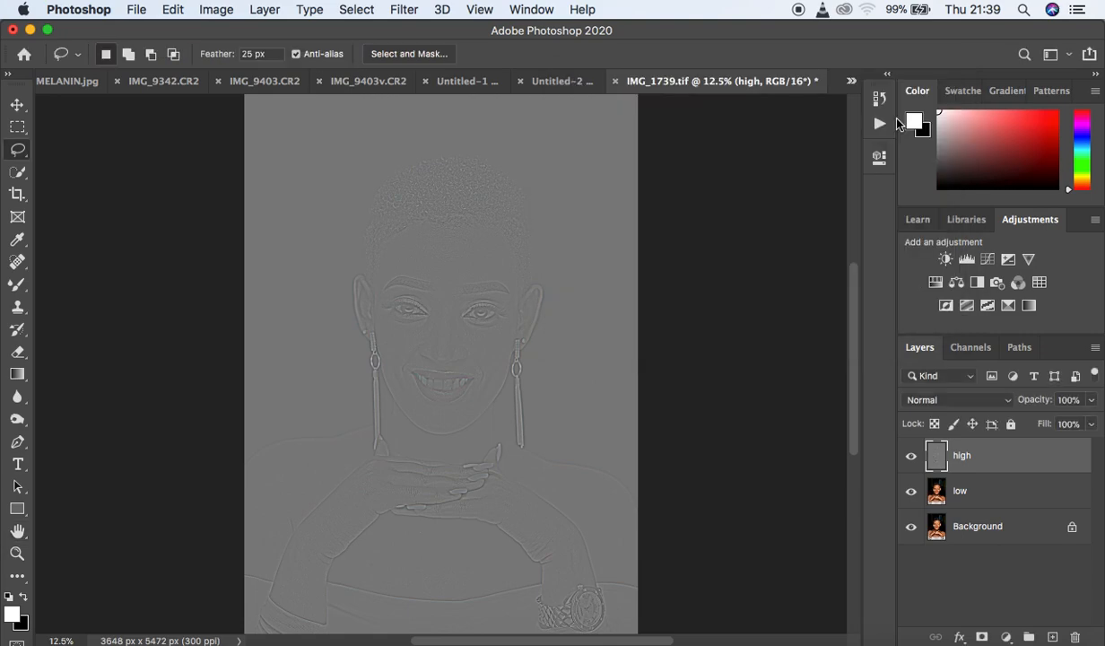
Set the high layer's blend mode to Linear Light, group it with the low layer and expand the group.
{"action": "left_click", "coordinate": [957, 401]}
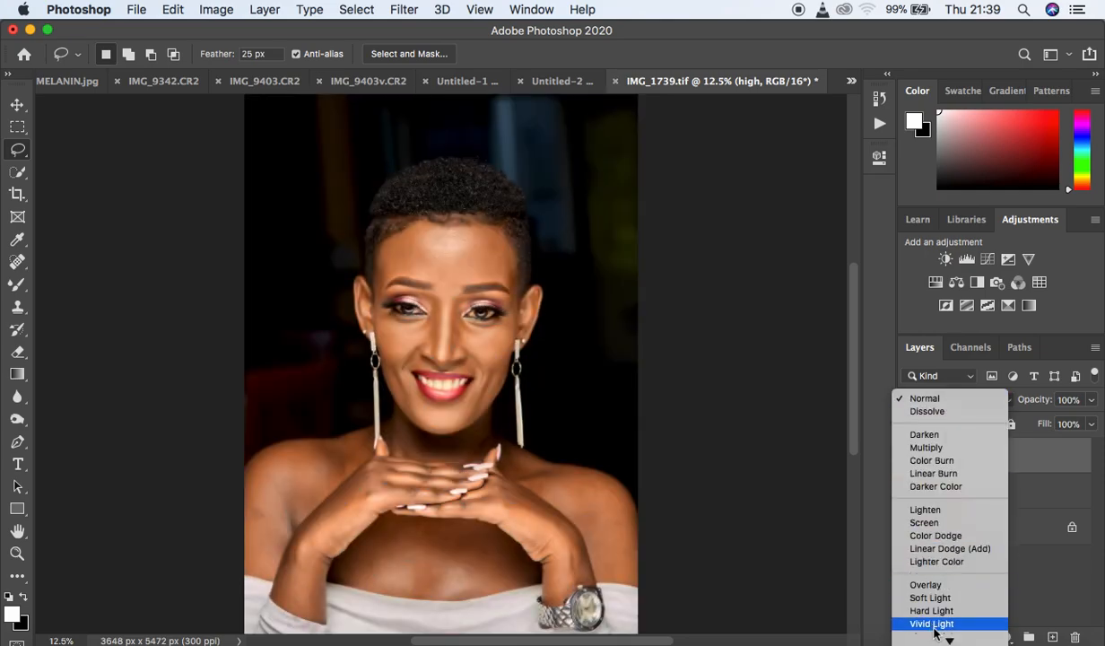
{"action": "left_click", "coordinate": [928, 533]}
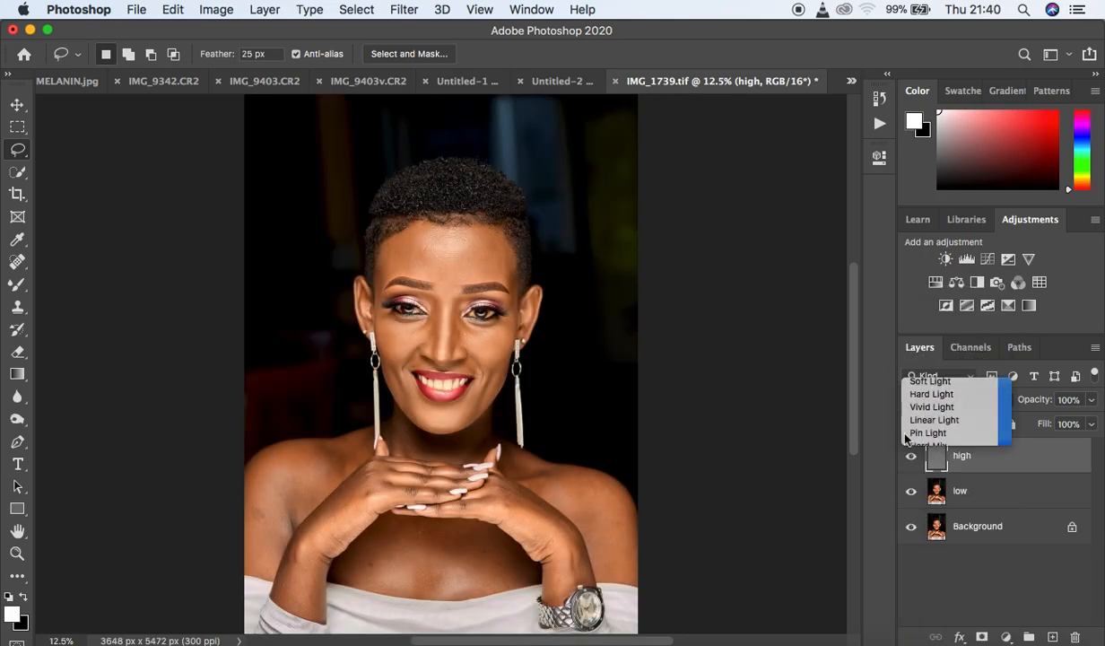
{"action": "left_click", "coordinate": [1033, 477]}
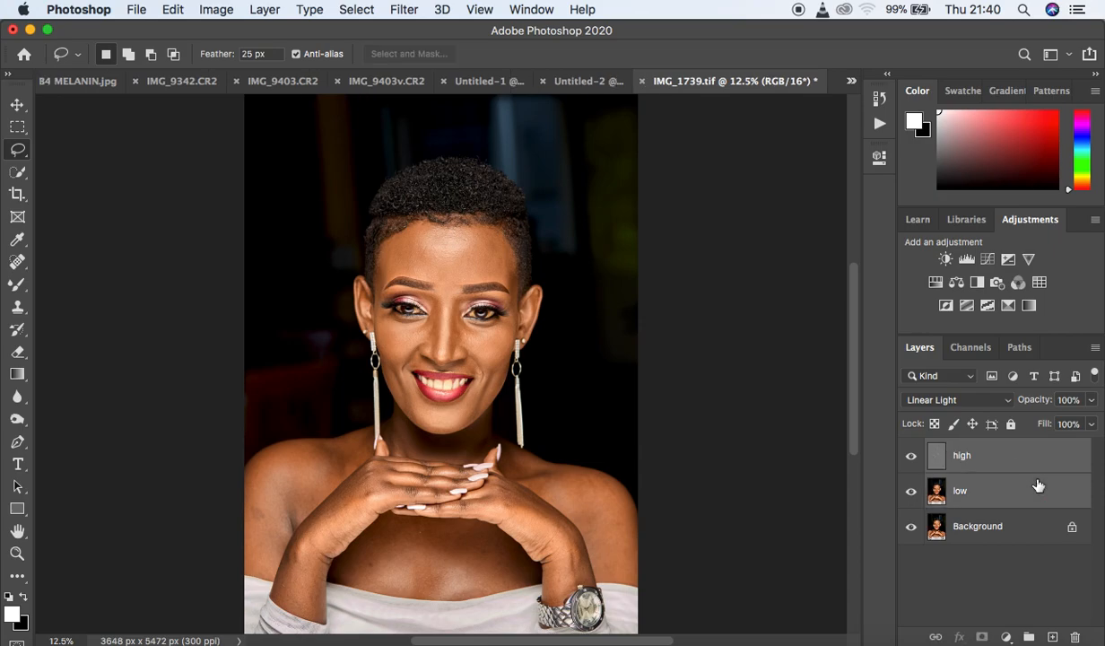
{"action": "key", "text": "super+g"}
{"action": "left_click", "coordinate": [929, 449]}
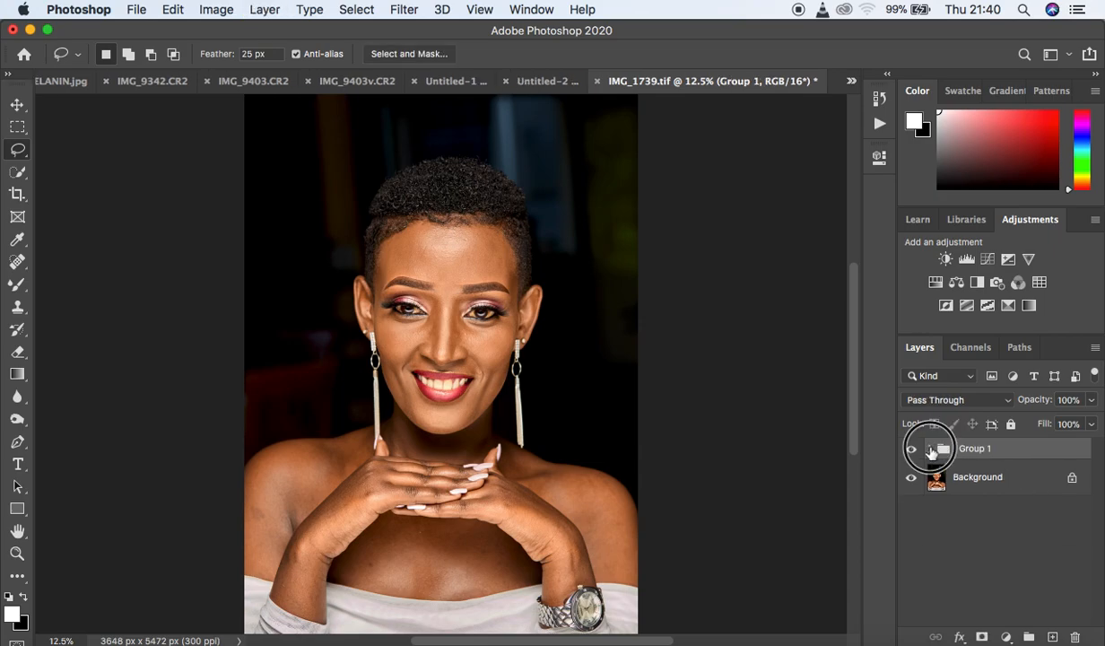
Add a Black & White adjustment layer above the high layer with Reds lowered to -26.
{"action": "left_click", "coordinate": [1016, 476]}
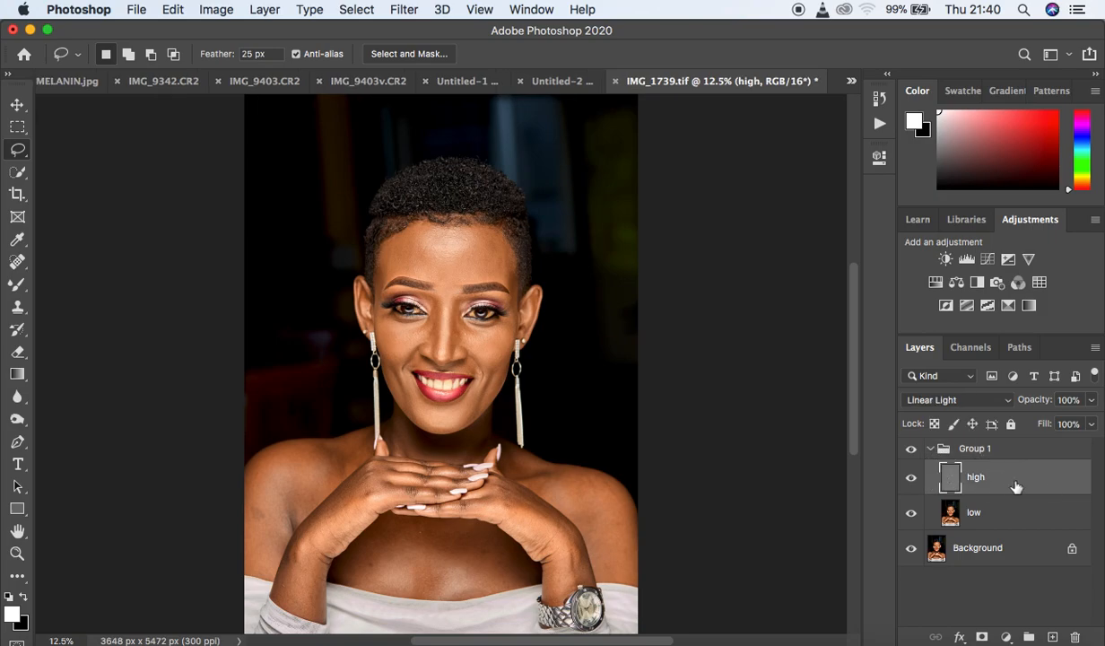
{"action": "left_click", "coordinate": [1006, 636]}
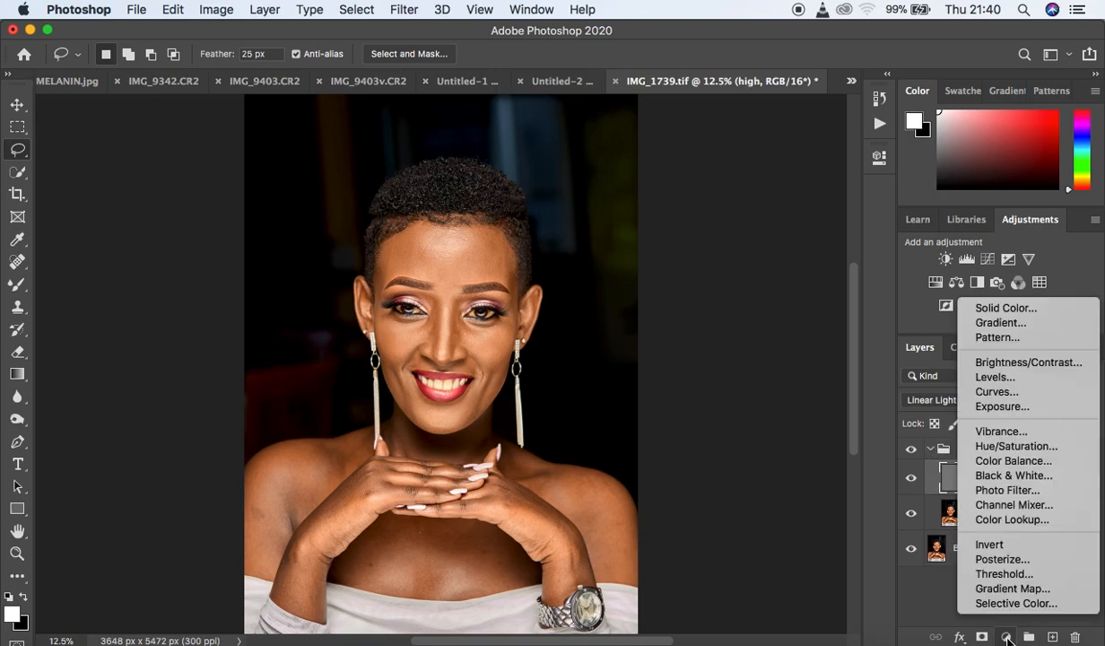
{"action": "left_click", "coordinate": [1016, 475]}
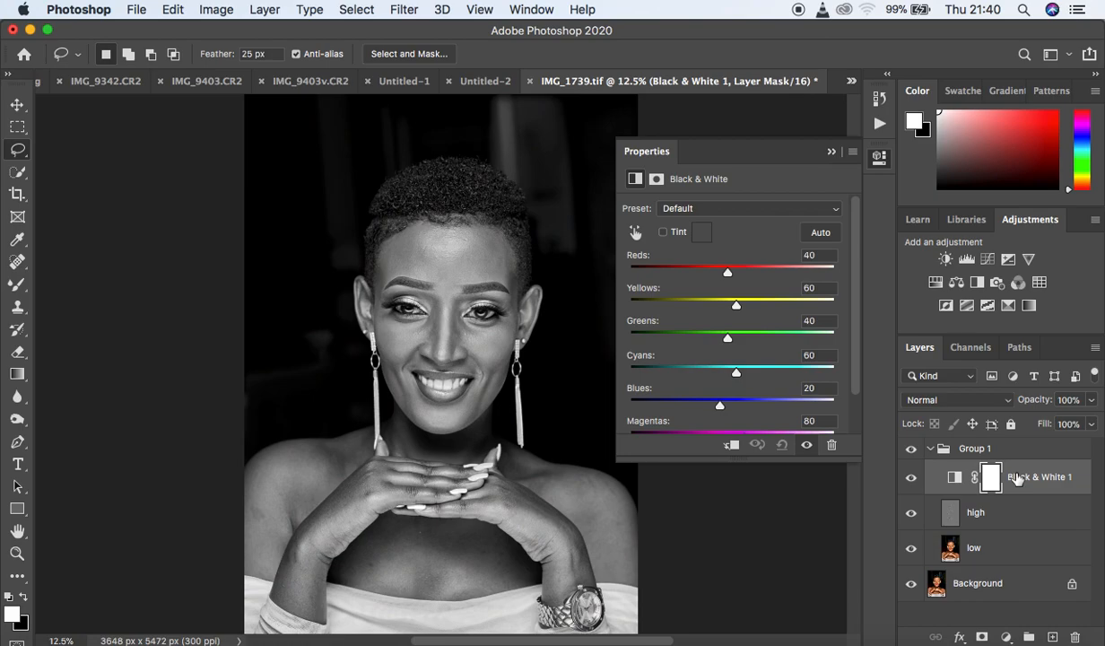
{"action": "left_click_drag", "start_coordinate": [725, 278], "coordinate": [702, 276]}
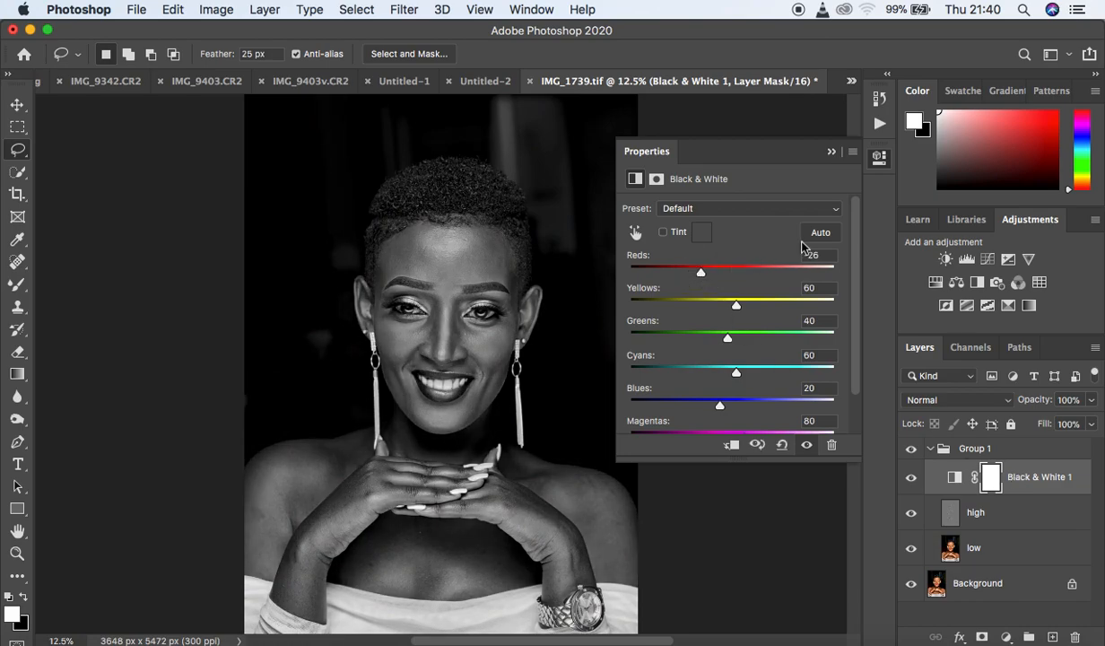
{"action": "left_click", "coordinate": [832, 153]}
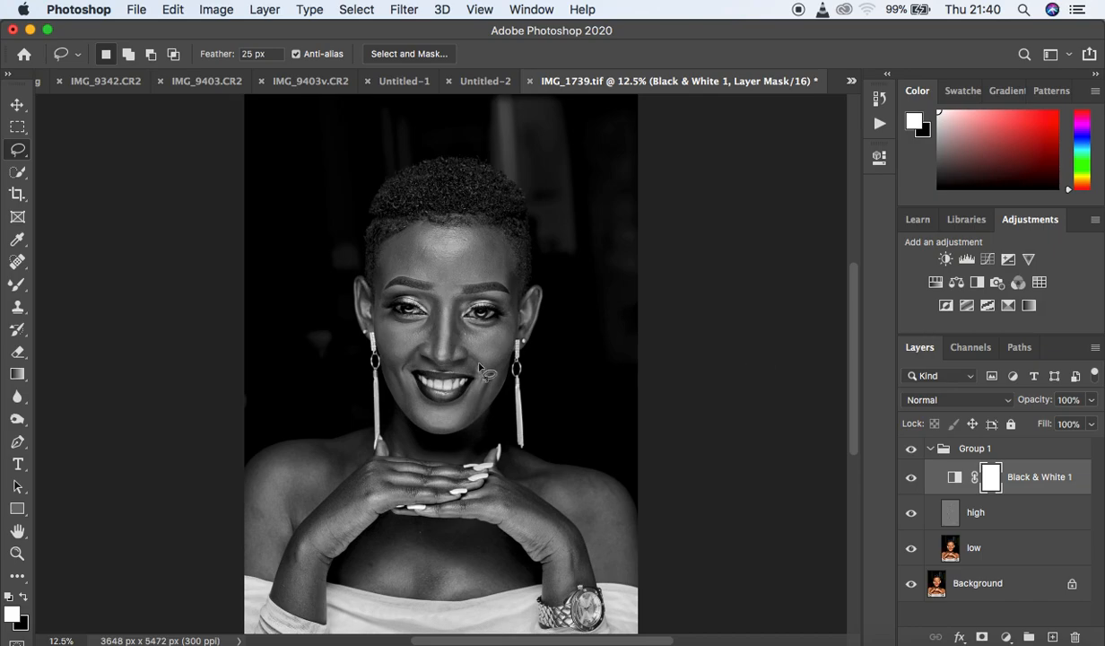
Blend the uneven tones on the forehead of the low layer using the Mixer Brush at size 200.
{"action": "left_click", "coordinate": [12, 287]}
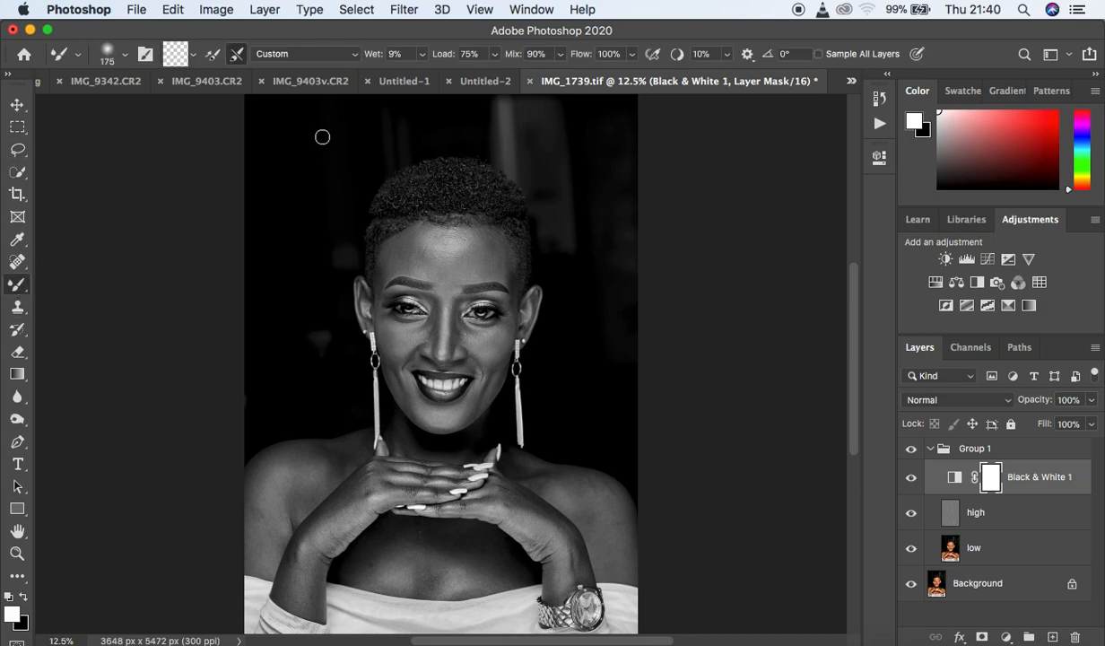
{"action": "left_click", "coordinate": [199, 56]}
{"action": "left_click", "coordinate": [197, 82]}
{"action": "left_click", "coordinate": [1019, 554]}
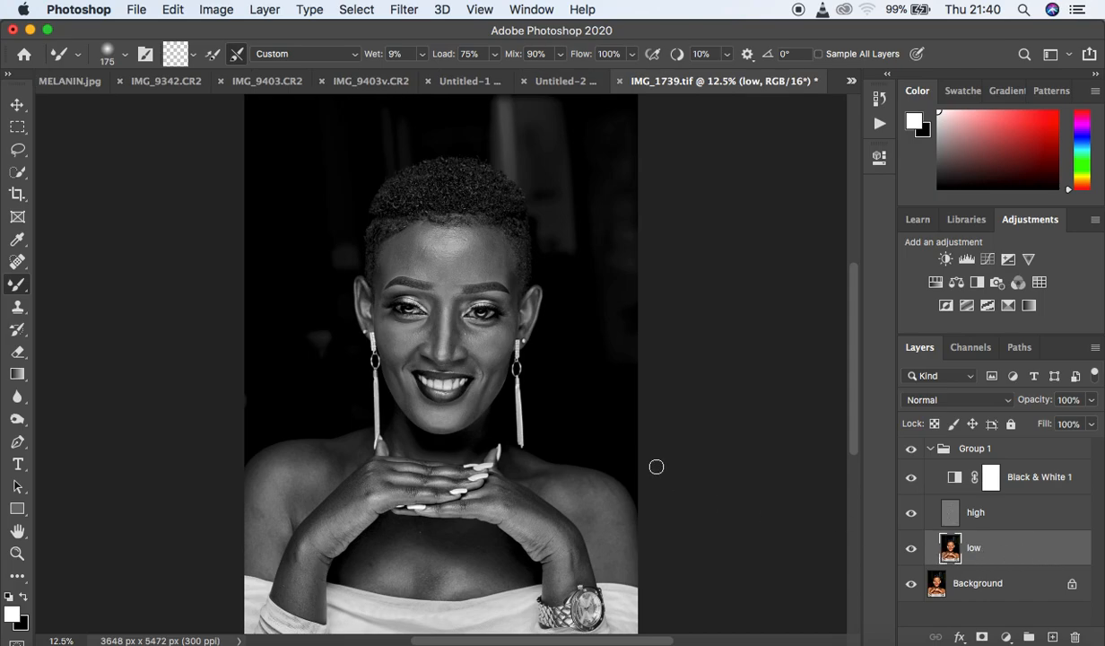
{"action": "key", "text": "super+plus"}
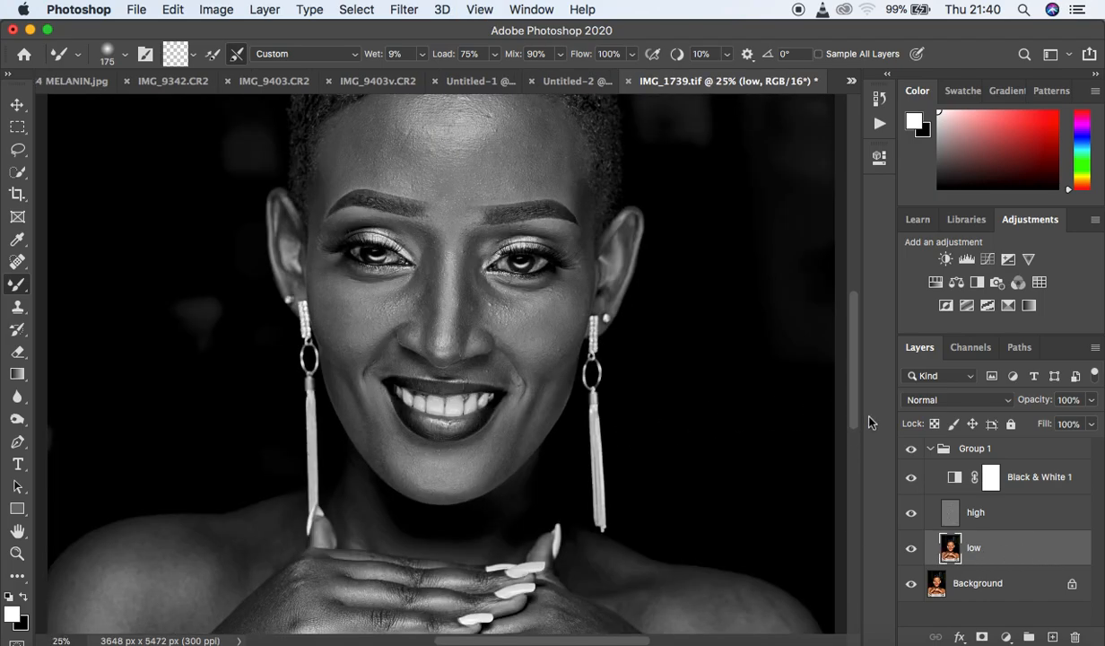
{"action": "scroll", "coordinate": [853, 410], "scroll_direction": "up", "scroll_amount": 3}
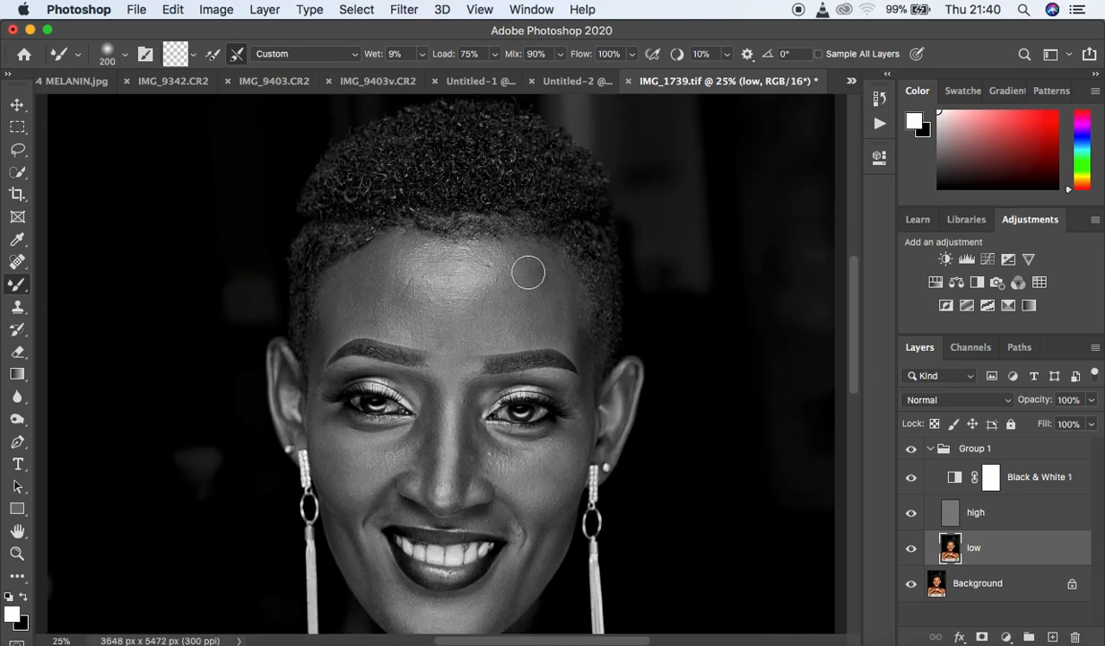
{"action": "mouse_move", "coordinate": [522, 262]}
{"action": "left_mouse_down"}
{"action": "mouse_move", "coordinate": [538, 265]}
{"action": "mouse_move", "coordinate": [547, 289]}
{"action": "mouse_move", "coordinate": [545, 313]}
{"action": "mouse_move", "coordinate": [538, 298]}
{"action": "mouse_move", "coordinate": [528, 308]}
{"action": "left_mouse_up"}
{"action": "key", "text": "bracketright"}
{"action": "mouse_move", "coordinate": [377, 264]}
{"action": "left_mouse_down"}
{"action": "mouse_move", "coordinate": [376, 306]}
{"action": "mouse_move", "coordinate": [375, 276]}
{"action": "mouse_move", "coordinate": [356, 265]}
{"action": "mouse_move", "coordinate": [374, 269]}
{"action": "mouse_move", "coordinate": [390, 313]}
{"action": "mouse_move", "coordinate": [403, 317]}
{"action": "mouse_move", "coordinate": [383, 320]}
{"action": "mouse_move", "coordinate": [361, 303]}
{"action": "mouse_move", "coordinate": [337, 324]}
{"action": "mouse_move", "coordinate": [415, 318]}
{"action": "mouse_move", "coordinate": [472, 340]}
{"action": "mouse_move", "coordinate": [503, 281]}
{"action": "left_mouse_up"}
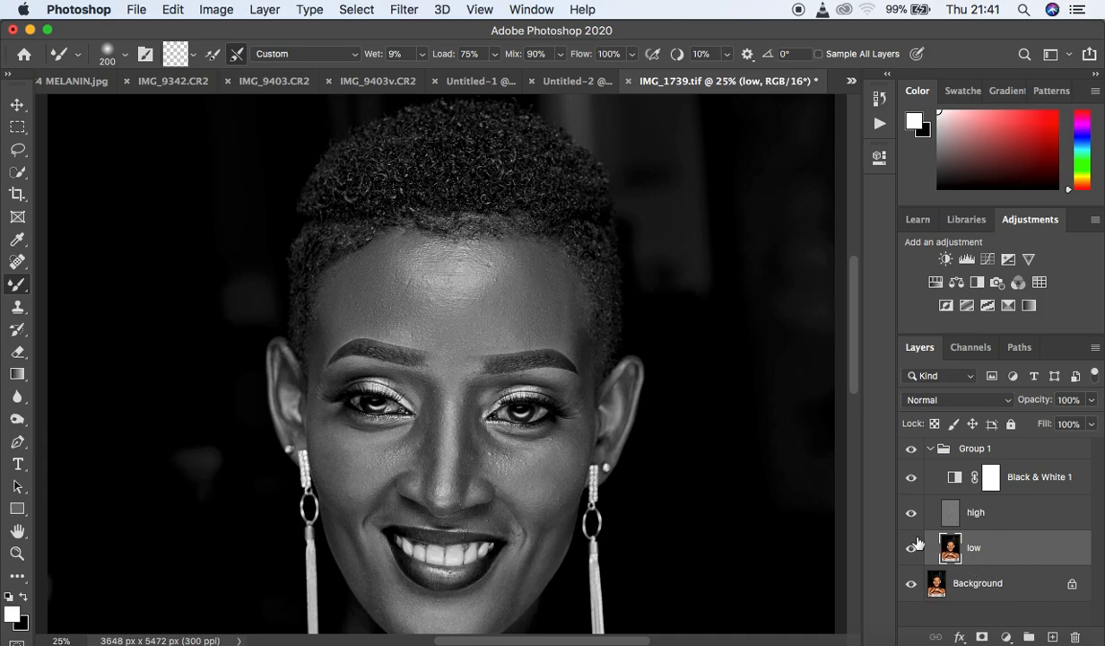
Blend the remaining uneven tones at the sides and centre of the forehead on the low layer.
{"action": "mouse_move", "coordinate": [556, 346]}
{"action": "left_mouse_down"}
{"action": "mouse_move", "coordinate": [527, 315]}
{"action": "mouse_move", "coordinate": [556, 324]}
{"action": "mouse_move", "coordinate": [534, 293]}
{"action": "mouse_move", "coordinate": [551, 293]}
{"action": "mouse_move", "coordinate": [568, 317]}
{"action": "mouse_move", "coordinate": [572, 337]}
{"action": "mouse_move", "coordinate": [525, 260]}
{"action": "mouse_move", "coordinate": [534, 281]}
{"action": "mouse_move", "coordinate": [529, 271]}
{"action": "mouse_move", "coordinate": [500, 282]}
{"action": "left_mouse_up"}
{"action": "mouse_move", "coordinate": [445, 255]}
{"action": "left_mouse_down"}
{"action": "mouse_move", "coordinate": [483, 277]}
{"action": "mouse_move", "coordinate": [456, 283]}
{"action": "mouse_move", "coordinate": [385, 254]}
{"action": "mouse_move", "coordinate": [421, 294]}
{"action": "mouse_move", "coordinate": [390, 317]}
{"action": "mouse_move", "coordinate": [538, 324]}
{"action": "mouse_move", "coordinate": [564, 280]}
{"action": "mouse_move", "coordinate": [557, 303]}
{"action": "left_mouse_up"}
{"action": "mouse_move", "coordinate": [373, 261]}
{"action": "left_mouse_down"}
{"action": "mouse_move", "coordinate": [325, 321]}
{"action": "mouse_move", "coordinate": [394, 265]}
{"action": "mouse_move", "coordinate": [394, 253]}
{"action": "left_mouse_up"}
{"action": "mouse_move", "coordinate": [507, 255]}
{"action": "left_mouse_down"}
{"action": "mouse_move", "coordinate": [498, 260]}
{"action": "mouse_move", "coordinate": [518, 251]}
{"action": "mouse_move", "coordinate": [504, 246]}
{"action": "left_mouse_up"}
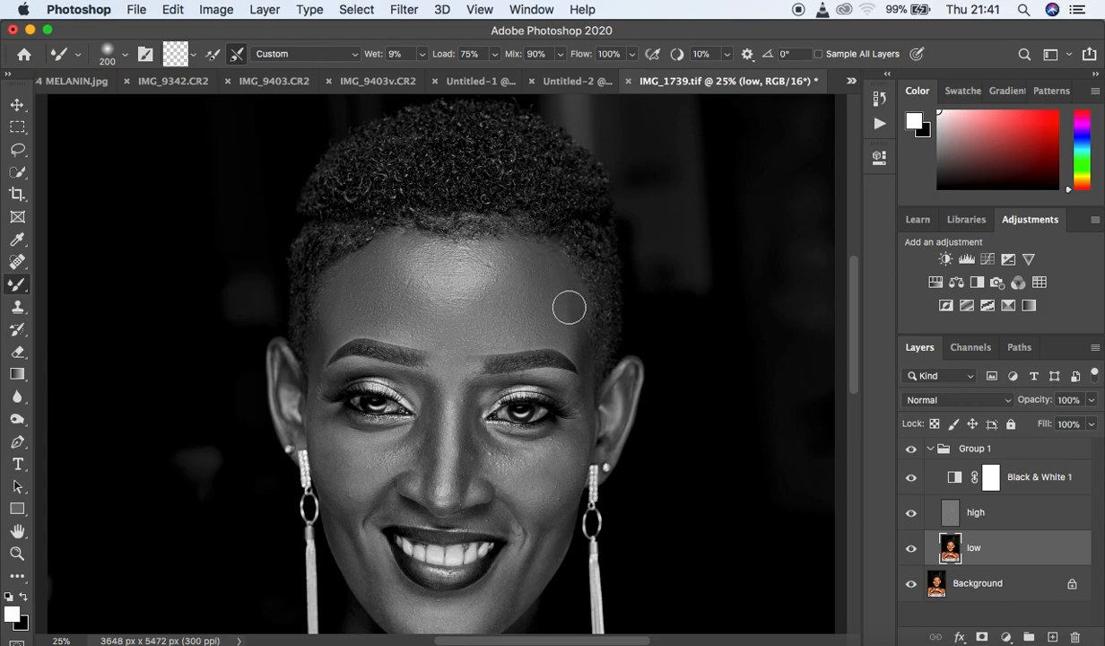
Hide the Black & White 1 layer and compare the forehead with Group 1 hidden and shown.
{"action": "left_click", "coordinate": [910, 477]}
{"action": "left_click", "coordinate": [910, 450]}
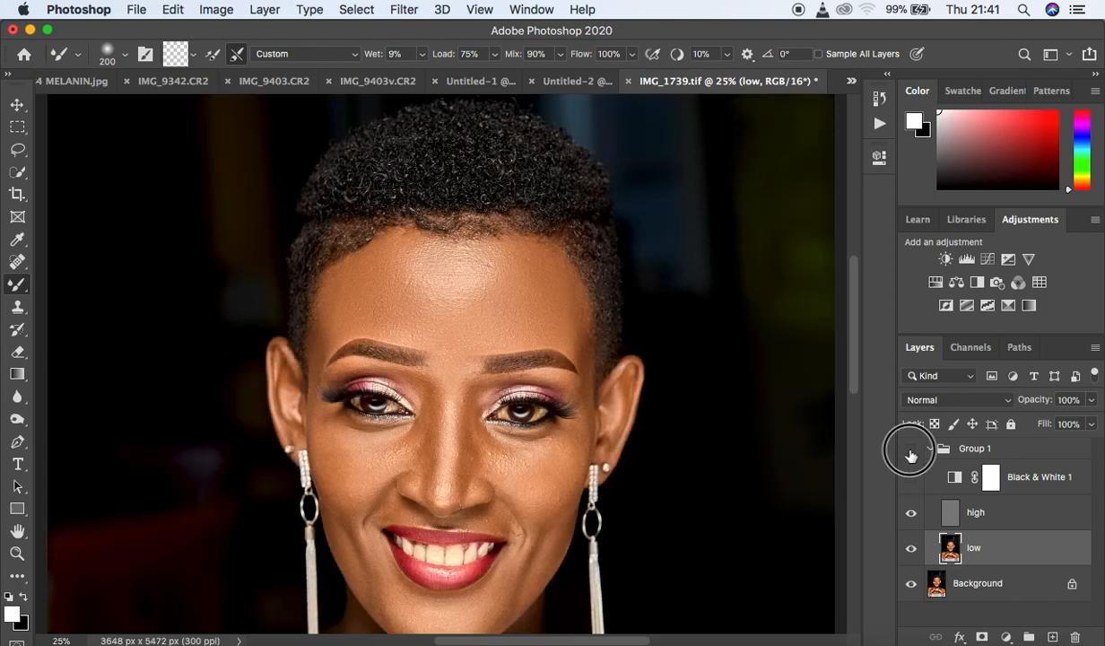
{"action": "left_click", "coordinate": [910, 451]}
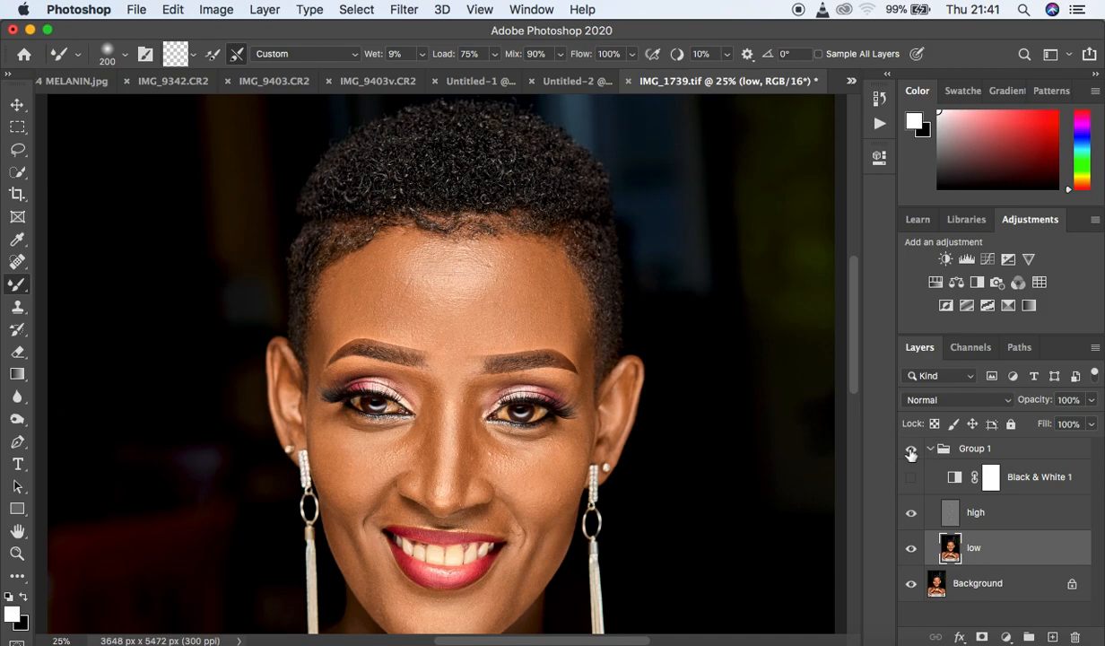
Show the Black & White 1 layer again and blend the tones on both outer cheeks of the low layer.
{"action": "scroll", "coordinate": [857, 380], "scroll_direction": "down", "scroll_amount": 3}
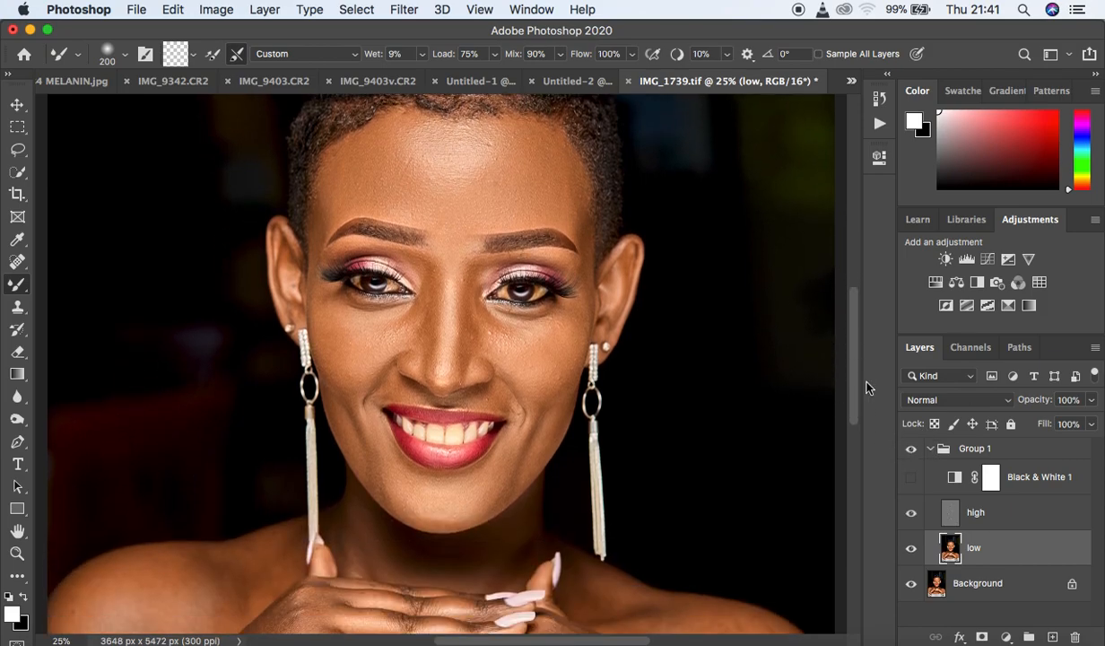
{"action": "left_click", "coordinate": [911, 477]}
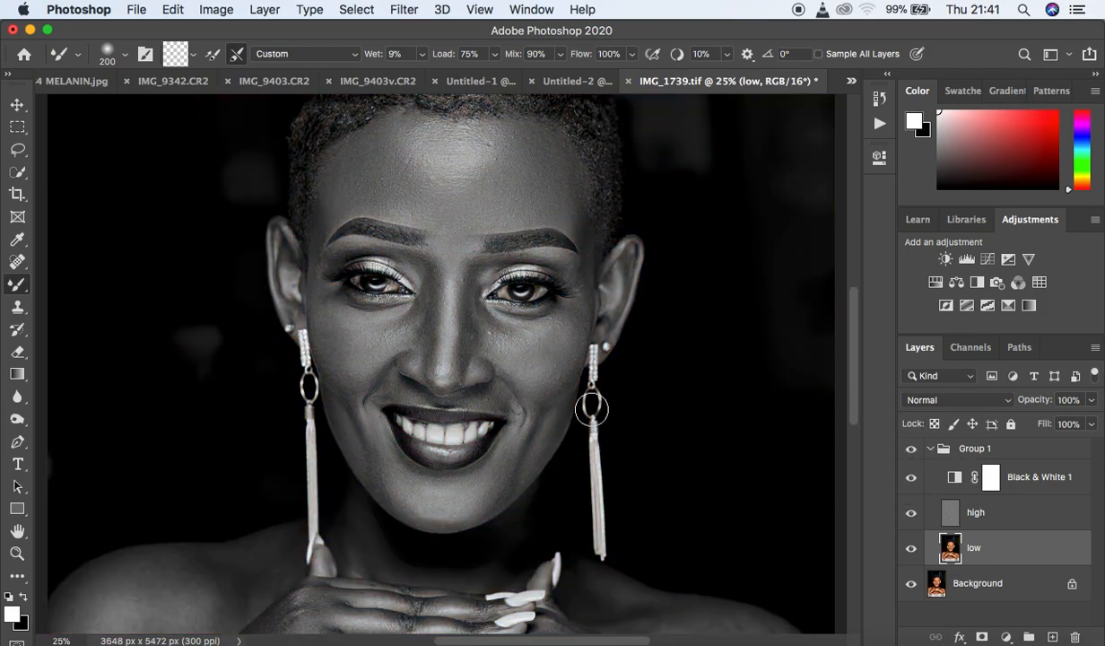
{"action": "mouse_move", "coordinate": [348, 340]}
{"action": "left_mouse_down"}
{"action": "mouse_move", "coordinate": [338, 331]}
{"action": "mouse_move", "coordinate": [338, 353]}
{"action": "mouse_move", "coordinate": [320, 286]}
{"action": "mouse_move", "coordinate": [324, 328]}
{"action": "mouse_move", "coordinate": [352, 325]}
{"action": "mouse_move", "coordinate": [357, 355]}
{"action": "mouse_move", "coordinate": [375, 338]}
{"action": "mouse_move", "coordinate": [338, 355]}
{"action": "mouse_move", "coordinate": [346, 368]}
{"action": "left_mouse_up"}
{"action": "mouse_move", "coordinate": [567, 368]}
{"action": "left_mouse_down"}
{"action": "mouse_move", "coordinate": [557, 370]}
{"action": "mouse_move", "coordinate": [565, 338]}
{"action": "mouse_move", "coordinate": [551, 375]}
{"action": "mouse_move", "coordinate": [567, 312]}
{"action": "mouse_move", "coordinate": [564, 370]}
{"action": "mouse_move", "coordinate": [568, 332]}
{"action": "left_mouse_up"}
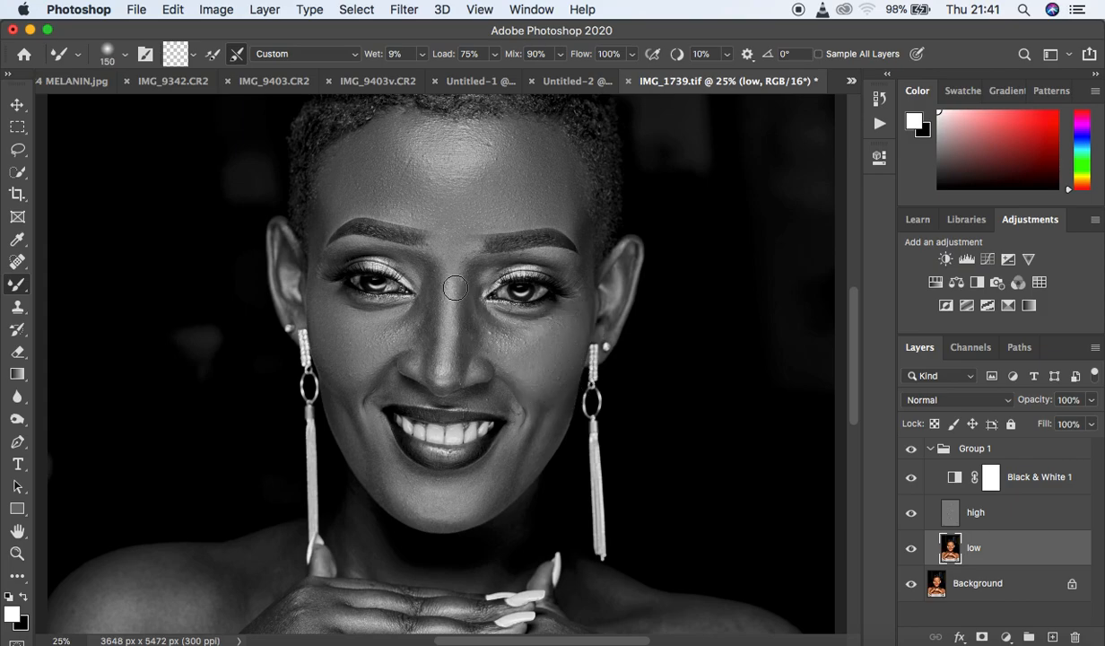
Smooth the tones on the nose, between the brows, and along the cheeks and jaw with the Mixer Brush at size 150.
{"action": "mouse_move", "coordinate": [429, 298]}
{"action": "left_mouse_down"}
{"action": "mouse_move", "coordinate": [426, 371]}
{"action": "mouse_move", "coordinate": [426, 276]}
{"action": "mouse_move", "coordinate": [417, 348]}
{"action": "mouse_move", "coordinate": [424, 368]}
{"action": "mouse_move", "coordinate": [432, 268]}
{"action": "mouse_move", "coordinate": [420, 368]}
{"action": "mouse_move", "coordinate": [426, 275]}
{"action": "mouse_move", "coordinate": [463, 294]}
{"action": "mouse_move", "coordinate": [459, 371]}
{"action": "mouse_move", "coordinate": [456, 332]}
{"action": "mouse_move", "coordinate": [449, 361]}
{"action": "mouse_move", "coordinate": [450, 352]}
{"action": "mouse_move", "coordinate": [452, 320]}
{"action": "mouse_move", "coordinate": [459, 352]}
{"action": "mouse_move", "coordinate": [466, 257]}
{"action": "mouse_move", "coordinate": [470, 364]}
{"action": "mouse_move", "coordinate": [477, 344]}
{"action": "mouse_move", "coordinate": [495, 344]}
{"action": "mouse_move", "coordinate": [473, 316]}
{"action": "left_mouse_up"}
{"action": "left_click_drag", "start_coordinate": [443, 241], "coordinate": [434, 237]}
{"action": "mouse_move", "coordinate": [375, 395]}
{"action": "left_mouse_down"}
{"action": "mouse_move", "coordinate": [343, 395]}
{"action": "mouse_move", "coordinate": [342, 381]}
{"action": "mouse_move", "coordinate": [393, 483]}
{"action": "mouse_move", "coordinate": [433, 499]}
{"action": "mouse_move", "coordinate": [483, 500]}
{"action": "mouse_move", "coordinate": [491, 488]}
{"action": "mouse_move", "coordinate": [405, 494]}
{"action": "mouse_move", "coordinate": [378, 458]}
{"action": "mouse_move", "coordinate": [381, 476]}
{"action": "mouse_move", "coordinate": [349, 393]}
{"action": "mouse_move", "coordinate": [363, 429]}
{"action": "left_mouse_up"}
{"action": "mouse_move", "coordinate": [417, 489]}
{"action": "left_mouse_down"}
{"action": "mouse_move", "coordinate": [493, 486]}
{"action": "mouse_move", "coordinate": [555, 399]}
{"action": "mouse_move", "coordinate": [503, 402]}
{"action": "mouse_move", "coordinate": [490, 366]}
{"action": "mouse_move", "coordinate": [479, 369]}
{"action": "mouse_move", "coordinate": [476, 323]}
{"action": "mouse_move", "coordinate": [480, 365]}
{"action": "mouse_move", "coordinate": [546, 399]}
{"action": "mouse_move", "coordinate": [576, 334]}
{"action": "left_mouse_up"}
{"action": "mouse_move", "coordinate": [571, 203]}
{"action": "left_mouse_down"}
{"action": "mouse_move", "coordinate": [572, 192]}
{"action": "mouse_move", "coordinate": [563, 202]}
{"action": "left_mouse_up"}
{"action": "mouse_move", "coordinate": [425, 343]}
{"action": "left_mouse_down"}
{"action": "mouse_move", "coordinate": [424, 378]}
{"action": "mouse_move", "coordinate": [426, 336]}
{"action": "mouse_move", "coordinate": [433, 370]}
{"action": "mouse_move", "coordinate": [441, 346]}
{"action": "left_mouse_up"}
{"action": "mouse_move", "coordinate": [435, 231]}
{"action": "left_mouse_down"}
{"action": "mouse_move", "coordinate": [464, 236]}
{"action": "mouse_move", "coordinate": [456, 245]}
{"action": "left_mouse_up"}
{"action": "mouse_move", "coordinate": [398, 313]}
{"action": "left_mouse_down"}
{"action": "mouse_move", "coordinate": [348, 316]}
{"action": "mouse_move", "coordinate": [313, 283]}
{"action": "mouse_move", "coordinate": [338, 311]}
{"action": "left_mouse_up"}
{"action": "left_click_drag", "start_coordinate": [331, 371], "coordinate": [357, 389]}
Blend the smile lines and the skin around the nose and mouth with the Mixer Brush at size 90.
{"action": "key", "text": "super+plus"}
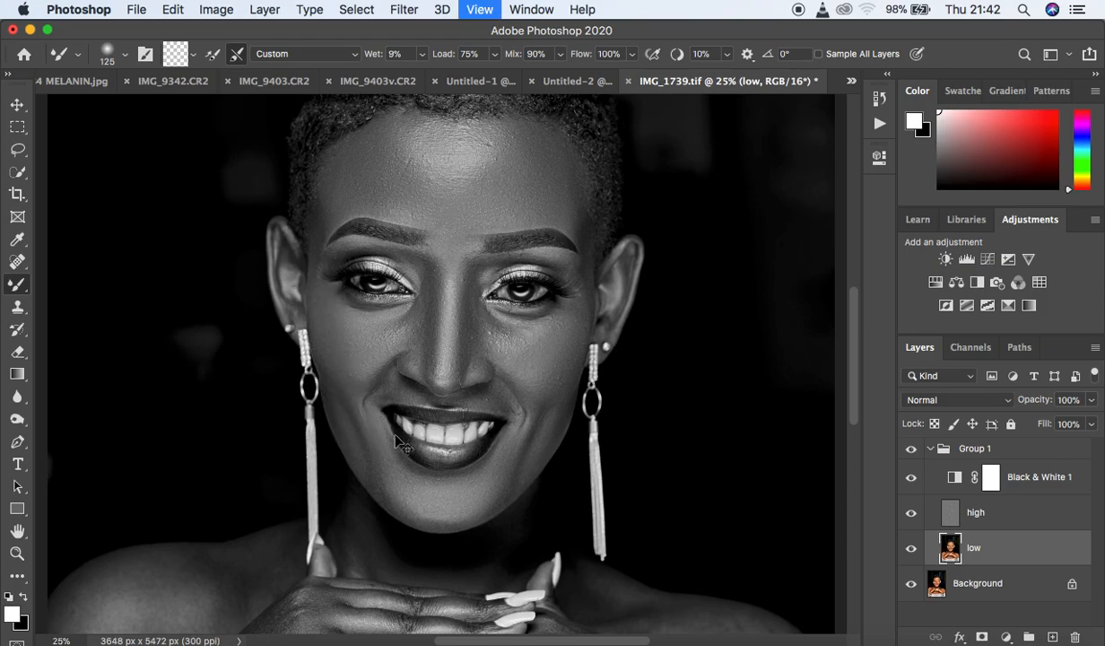
{"action": "key", "text": "super+plus"}
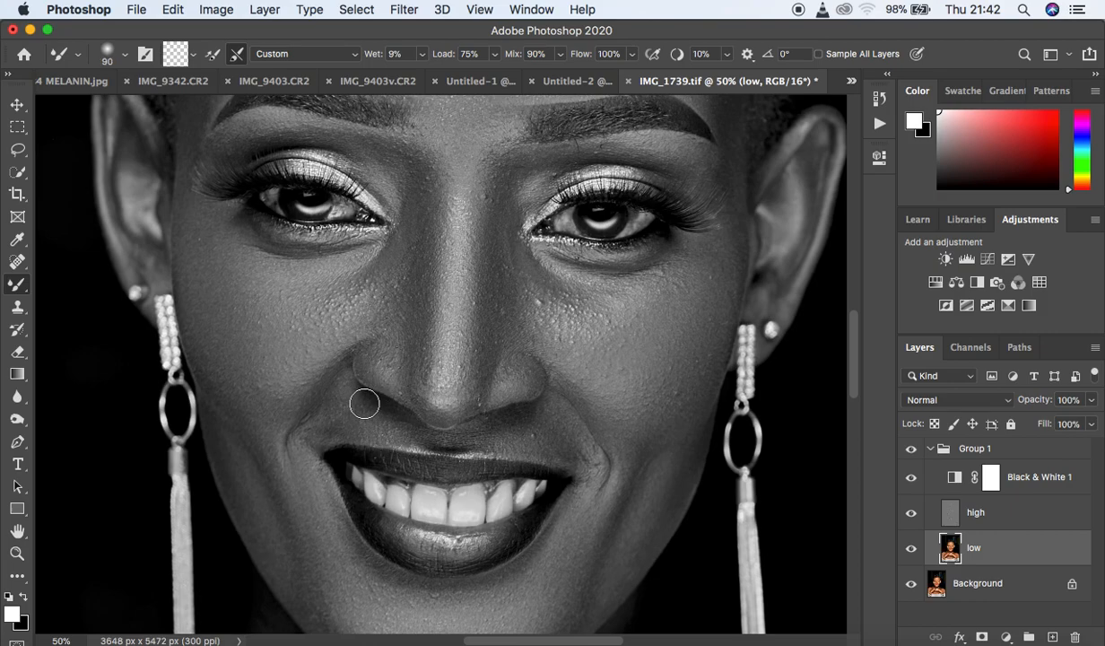
{"action": "mouse_move", "coordinate": [560, 403]}
{"action": "left_mouse_down"}
{"action": "mouse_move", "coordinate": [538, 415]}
{"action": "mouse_move", "coordinate": [575, 441]}
{"action": "mouse_move", "coordinate": [503, 428]}
{"action": "mouse_move", "coordinate": [579, 461]}
{"action": "mouse_move", "coordinate": [576, 434]}
{"action": "left_mouse_up"}
{"action": "mouse_move", "coordinate": [362, 430]}
{"action": "left_mouse_down"}
{"action": "mouse_move", "coordinate": [325, 408]}
{"action": "mouse_move", "coordinate": [349, 387]}
{"action": "mouse_move", "coordinate": [338, 403]}
{"action": "mouse_move", "coordinate": [399, 421]}
{"action": "left_mouse_up"}
{"action": "left_click_drag", "start_coordinate": [527, 432], "coordinate": [575, 445]}
{"action": "mouse_move", "coordinate": [564, 397]}
{"action": "left_mouse_down"}
{"action": "mouse_move", "coordinate": [597, 429]}
{"action": "mouse_move", "coordinate": [592, 438]}
{"action": "left_mouse_up"}
{"action": "mouse_move", "coordinate": [615, 482]}
{"action": "left_mouse_down"}
{"action": "mouse_move", "coordinate": [592, 461]}
{"action": "mouse_move", "coordinate": [597, 503]}
{"action": "left_mouse_up"}
{"action": "left_click_drag", "start_coordinate": [694, 447], "coordinate": [662, 446]}
Hide the Black & White 1 layer and compare the whole portrait with Group 1 hidden and shown.
{"action": "key", "text": "super+minus"}
{"action": "key", "text": "super+minus"}
{"action": "key", "text": "super+minus"}
{"action": "key", "text": "super+minus"}
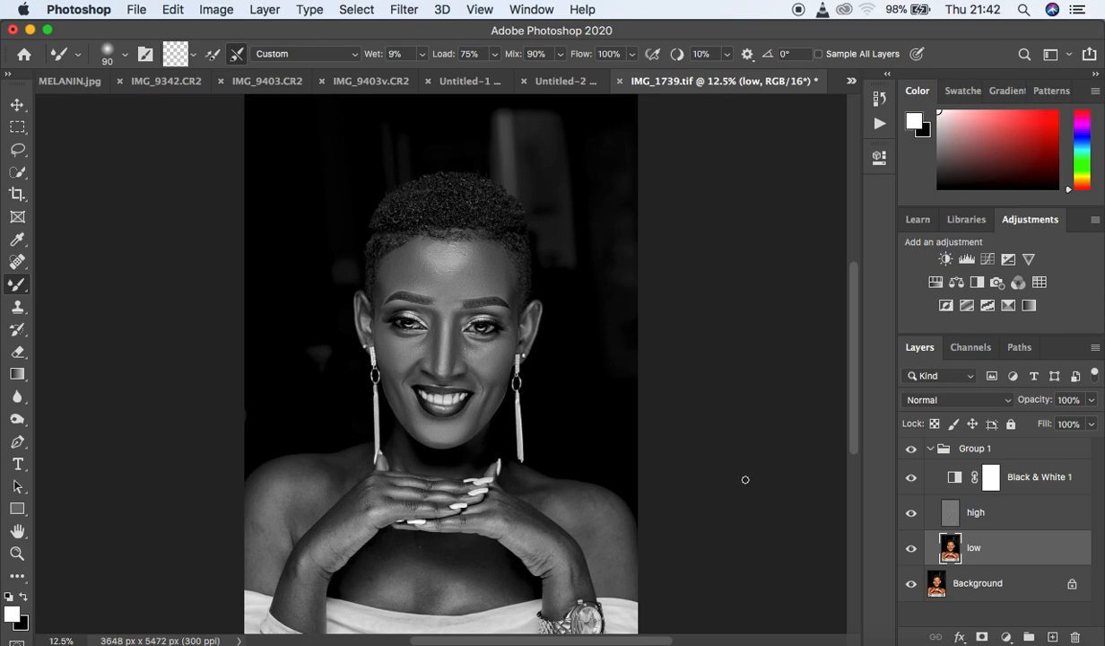
{"action": "left_click", "coordinate": [911, 480]}
{"action": "left_click", "coordinate": [910, 451]}
{"action": "left_click", "coordinate": [910, 451]}
{"action": "left_click", "coordinate": [910, 452]}
{"action": "left_click", "coordinate": [910, 452]}
{"action": "left_click", "coordinate": [910, 452]}
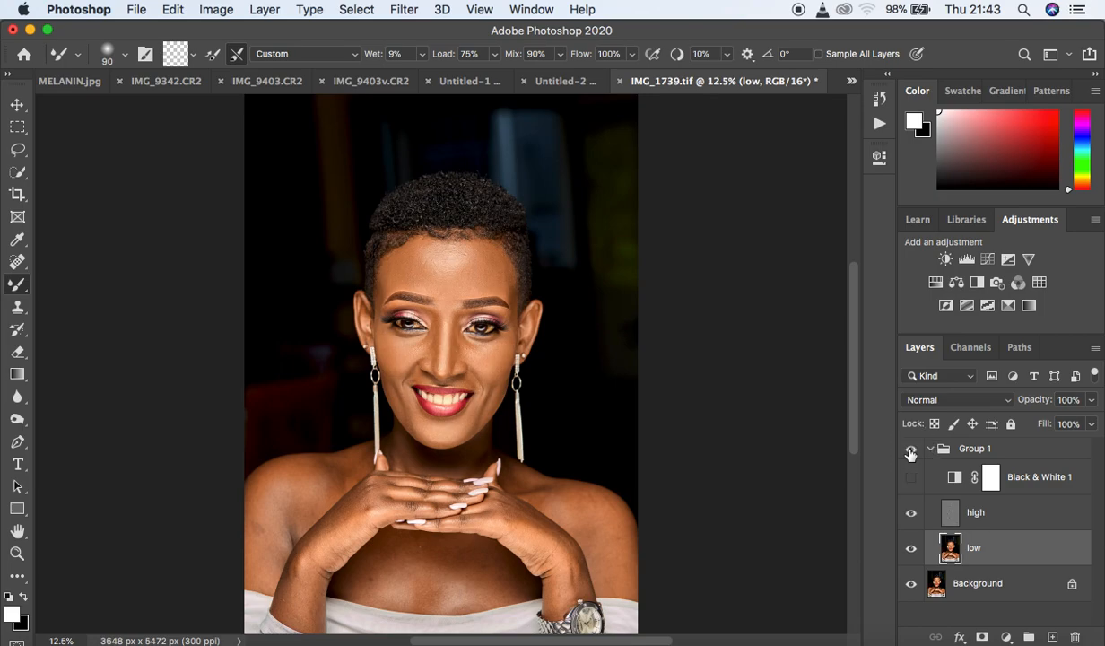
Show the Black & White 1 layer, set its Reds to 10 for the chest and arms, and reselect the low layer.
{"action": "key", "text": "super+equal"}
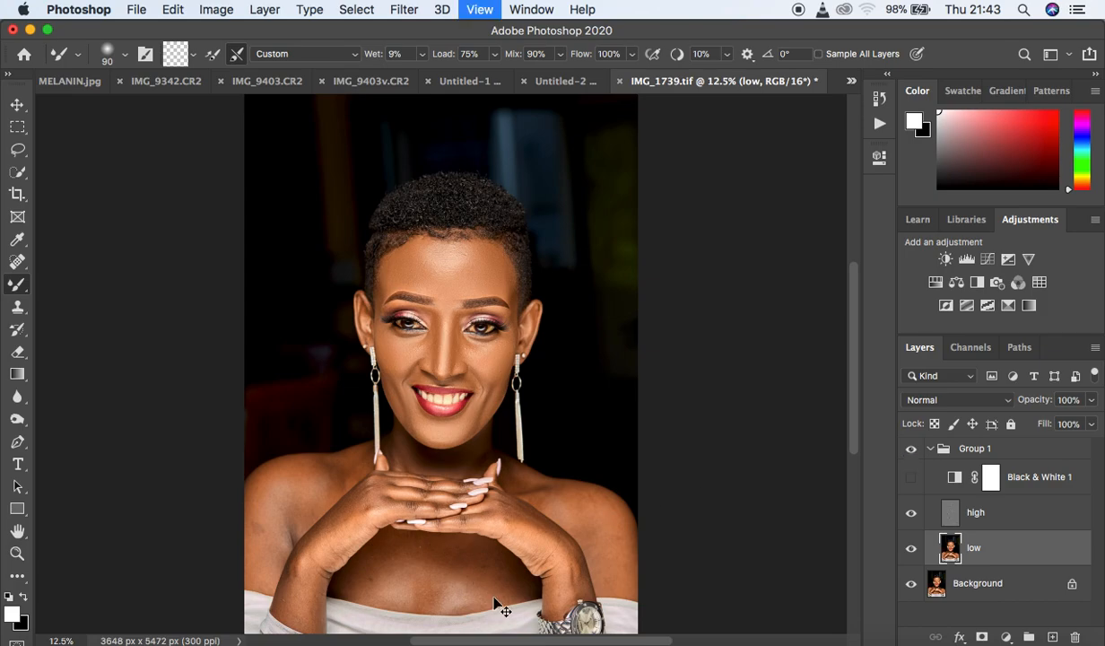
{"action": "left_click_drag", "start_coordinate": [851, 394], "coordinate": [854, 461]}
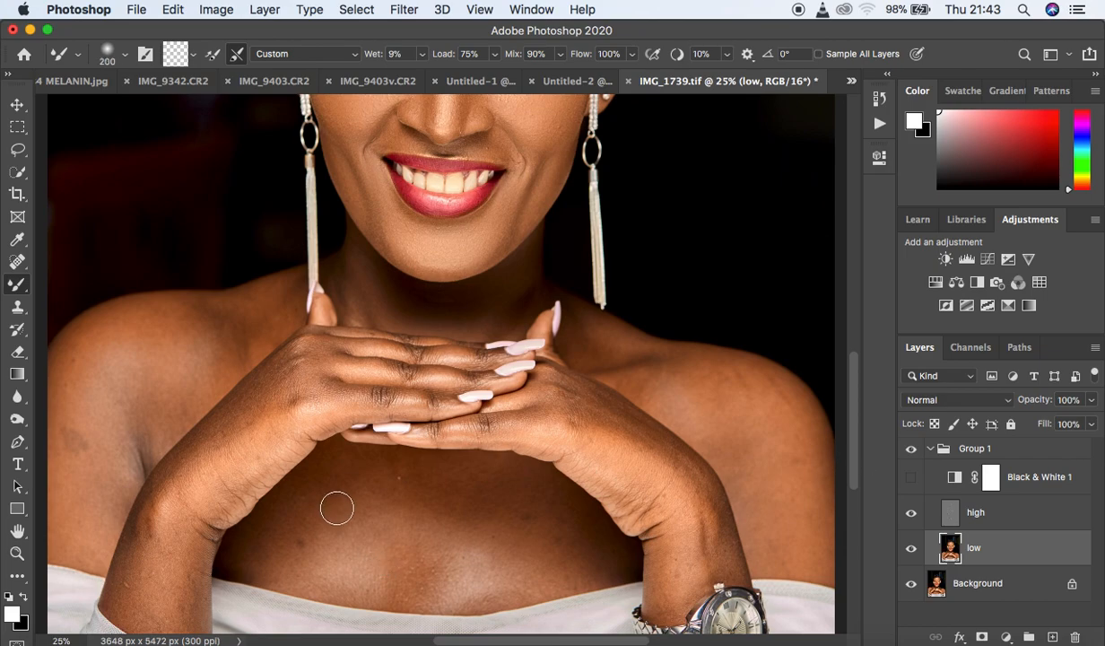
{"action": "left_click", "coordinate": [911, 479]}
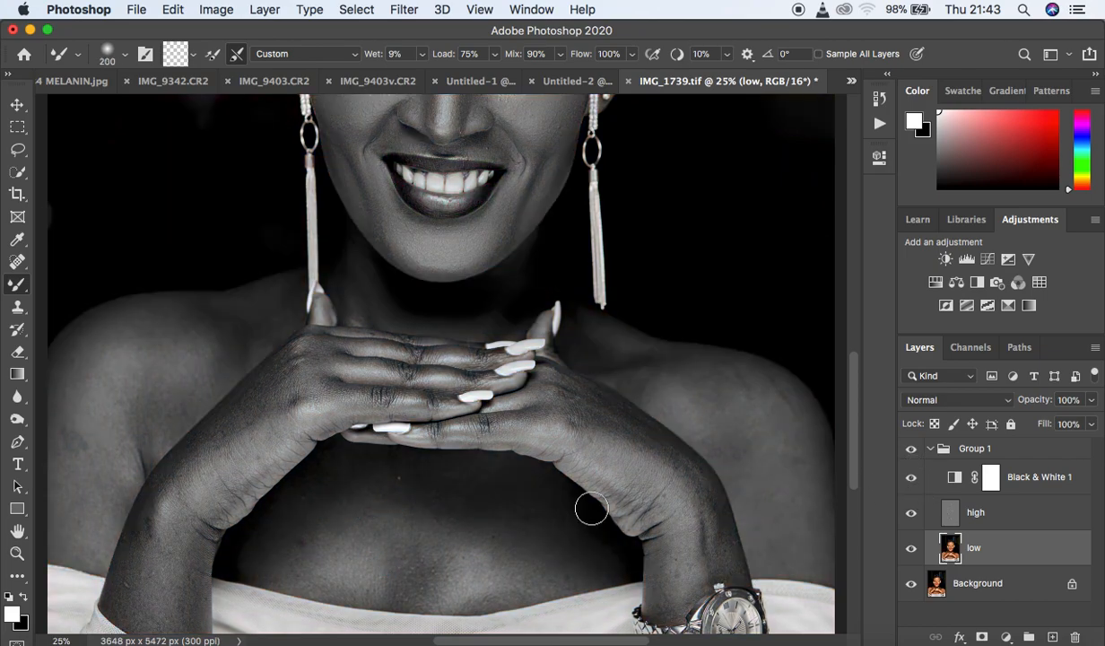
{"action": "double_click", "coordinate": [954, 479]}
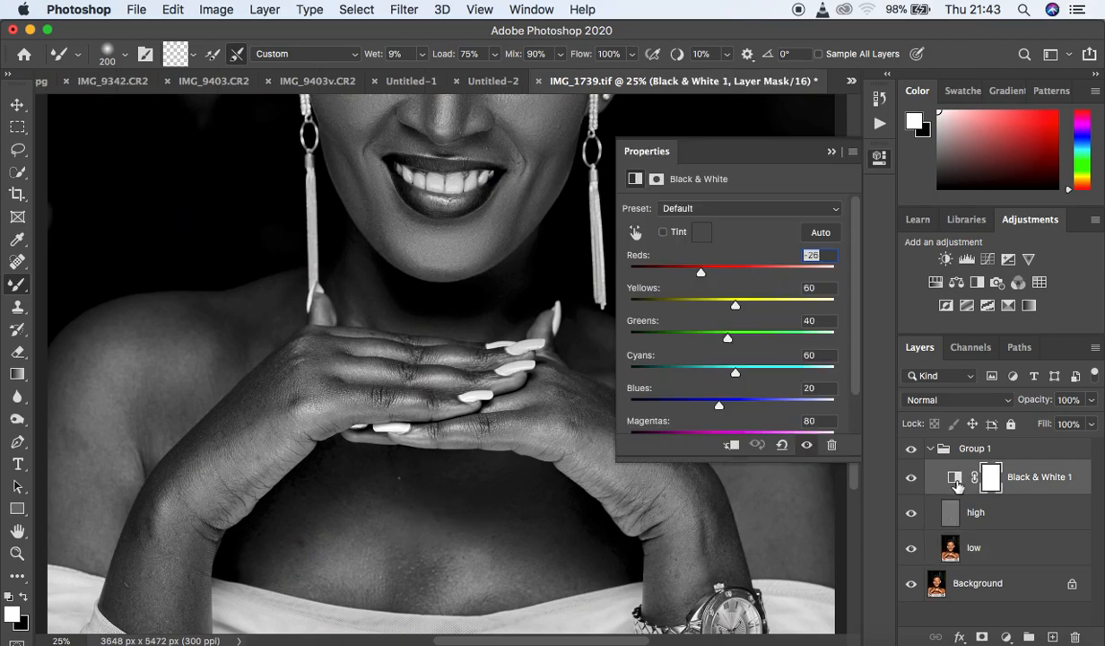
{"action": "left_click_drag", "start_coordinate": [705, 276], "coordinate": [718, 275]}
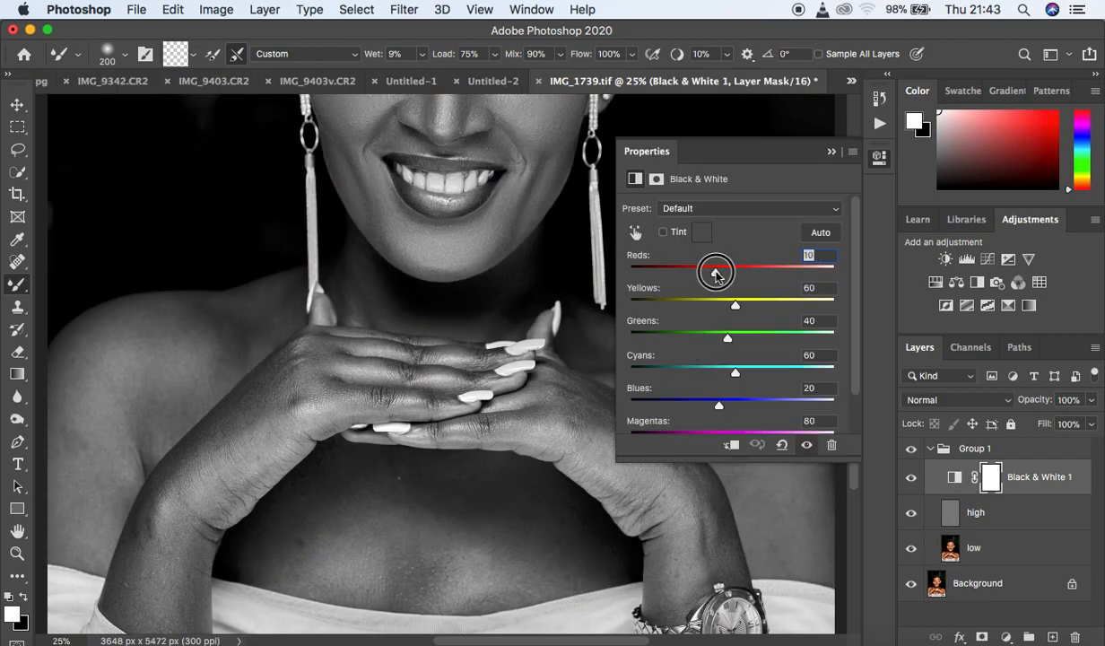
{"action": "left_click", "coordinate": [831, 154]}
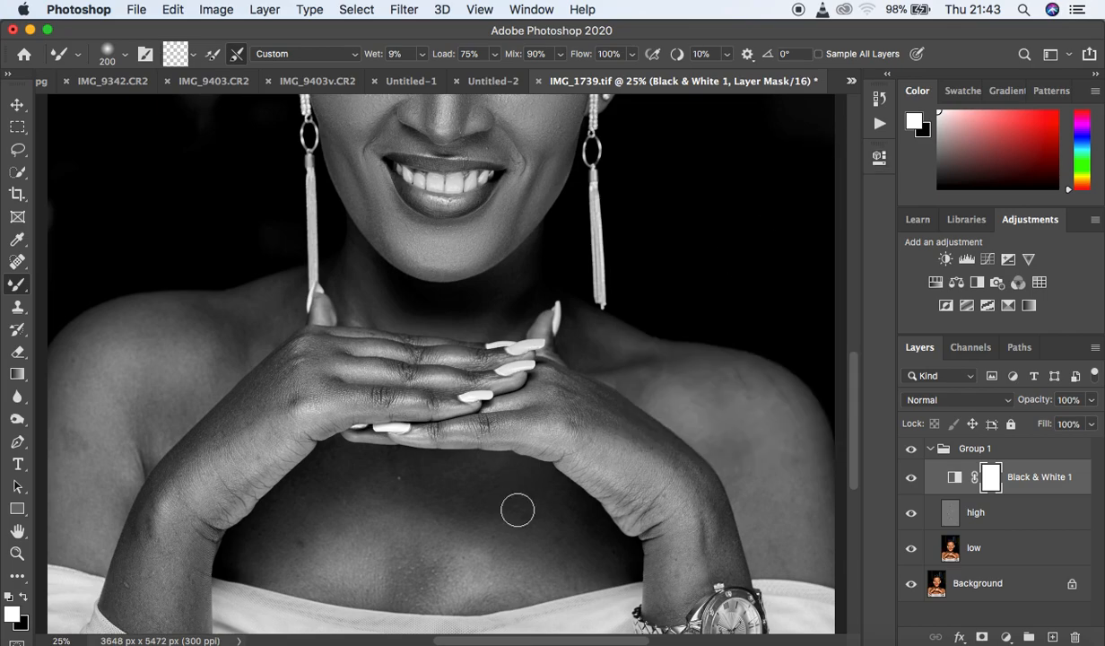
{"action": "left_click", "coordinate": [1022, 549]}
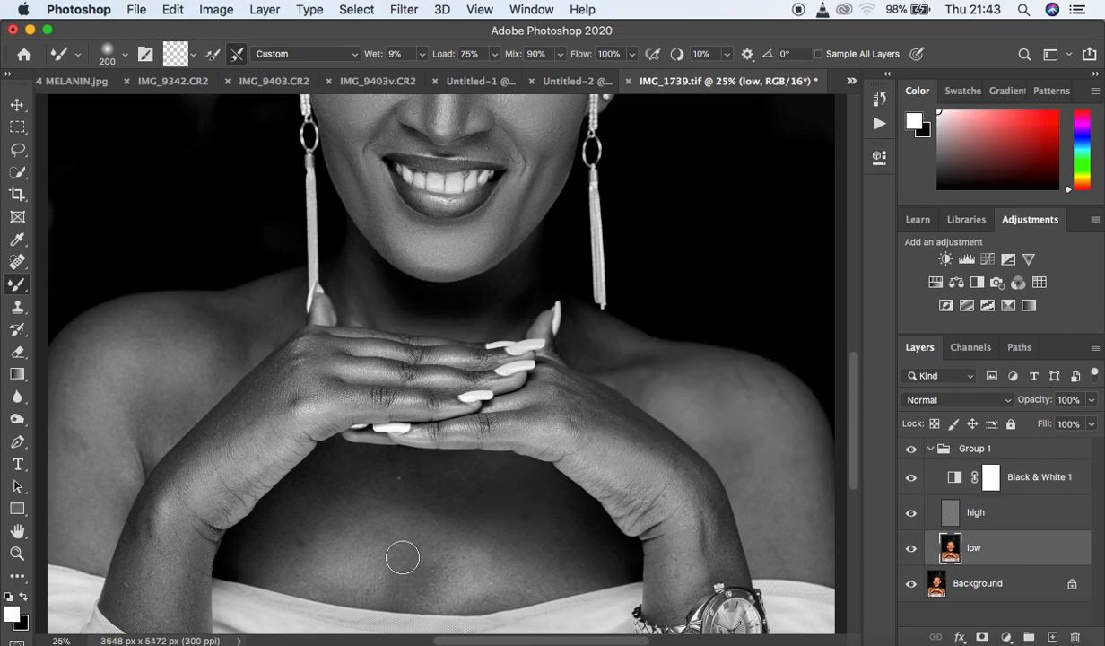
Blend the uneven tones on the chest and the subject's left shoulder and upper arm, enlarging the Mixer Brush to 300.
{"action": "mouse_move", "coordinate": [341, 514]}
{"action": "left_mouse_down"}
{"action": "mouse_move", "coordinate": [308, 533]}
{"action": "mouse_move", "coordinate": [322, 516]}
{"action": "mouse_move", "coordinate": [352, 560]}
{"action": "mouse_move", "coordinate": [412, 568]}
{"action": "mouse_move", "coordinate": [437, 555]}
{"action": "mouse_move", "coordinate": [424, 557]}
{"action": "mouse_move", "coordinate": [448, 531]}
{"action": "mouse_move", "coordinate": [471, 548]}
{"action": "mouse_move", "coordinate": [407, 566]}
{"action": "left_mouse_up"}
{"action": "mouse_move", "coordinate": [309, 565]}
{"action": "left_mouse_down"}
{"action": "mouse_move", "coordinate": [274, 554]}
{"action": "mouse_move", "coordinate": [305, 519]}
{"action": "left_mouse_up"}
{"action": "mouse_move", "coordinate": [365, 493]}
{"action": "left_mouse_down"}
{"action": "mouse_move", "coordinate": [365, 481]}
{"action": "mouse_move", "coordinate": [403, 471]}
{"action": "mouse_move", "coordinate": [524, 493]}
{"action": "mouse_move", "coordinate": [575, 552]}
{"action": "mouse_move", "coordinate": [461, 586]}
{"action": "mouse_move", "coordinate": [444, 572]}
{"action": "mouse_move", "coordinate": [363, 578]}
{"action": "mouse_move", "coordinate": [316, 562]}
{"action": "mouse_move", "coordinate": [300, 530]}
{"action": "mouse_move", "coordinate": [309, 511]}
{"action": "mouse_move", "coordinate": [352, 475]}
{"action": "mouse_move", "coordinate": [368, 477]}
{"action": "left_mouse_up"}
{"action": "mouse_move", "coordinate": [515, 500]}
{"action": "left_mouse_down"}
{"action": "mouse_move", "coordinate": [461, 481]}
{"action": "mouse_move", "coordinate": [505, 493]}
{"action": "left_mouse_up"}
{"action": "mouse_move", "coordinate": [560, 524]}
{"action": "left_mouse_down"}
{"action": "mouse_move", "coordinate": [575, 555]}
{"action": "mouse_move", "coordinate": [439, 572]}
{"action": "mouse_move", "coordinate": [372, 572]}
{"action": "mouse_move", "coordinate": [313, 555]}
{"action": "mouse_move", "coordinate": [295, 524]}
{"action": "mouse_move", "coordinate": [325, 494]}
{"action": "mouse_move", "coordinate": [358, 482]}
{"action": "mouse_move", "coordinate": [433, 496]}
{"action": "left_mouse_up"}
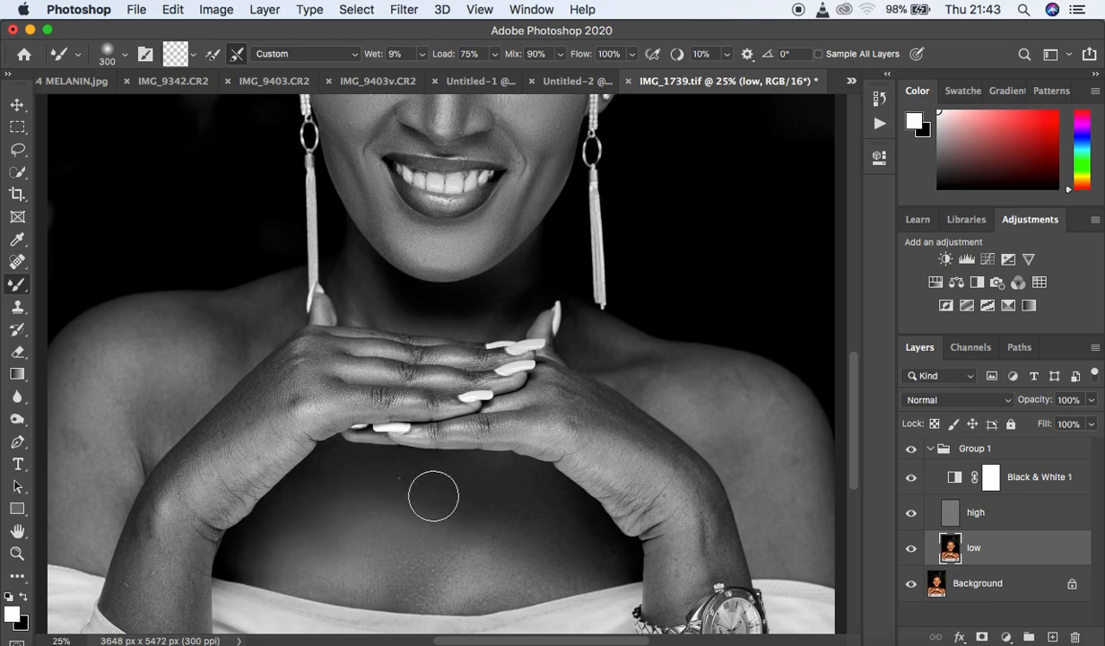
{"action": "mouse_move", "coordinate": [725, 402]}
{"action": "left_mouse_down"}
{"action": "mouse_move", "coordinate": [801, 458]}
{"action": "mouse_move", "coordinate": [801, 437]}
{"action": "mouse_move", "coordinate": [748, 386]}
{"action": "left_mouse_up"}
{"action": "mouse_move", "coordinate": [821, 500]}
{"action": "left_mouse_down"}
{"action": "mouse_move", "coordinate": [773, 525]}
{"action": "mouse_move", "coordinate": [772, 486]}
{"action": "mouse_move", "coordinate": [811, 475]}
{"action": "mouse_move", "coordinate": [812, 533]}
{"action": "mouse_move", "coordinate": [717, 431]}
{"action": "mouse_move", "coordinate": [729, 378]}
{"action": "mouse_move", "coordinate": [828, 483]}
{"action": "left_mouse_up"}
Smooth the tones on the subject's right forearm, hand and fingers, using the Mixer Brush at size 150 for the fingers.
{"action": "mouse_move", "coordinate": [172, 506]}
{"action": "left_mouse_down"}
{"action": "mouse_move", "coordinate": [178, 599]}
{"action": "mouse_move", "coordinate": [147, 565]}
{"action": "mouse_move", "coordinate": [144, 531]}
{"action": "mouse_move", "coordinate": [196, 472]}
{"action": "mouse_move", "coordinate": [190, 459]}
{"action": "mouse_move", "coordinate": [286, 384]}
{"action": "mouse_move", "coordinate": [244, 421]}
{"action": "left_mouse_up"}
{"action": "mouse_move", "coordinate": [245, 490]}
{"action": "left_mouse_down"}
{"action": "mouse_move", "coordinate": [229, 493]}
{"action": "mouse_move", "coordinate": [197, 557]}
{"action": "mouse_move", "coordinate": [186, 619]}
{"action": "mouse_move", "coordinate": [141, 611]}
{"action": "mouse_move", "coordinate": [158, 518]}
{"action": "mouse_move", "coordinate": [267, 370]}
{"action": "mouse_move", "coordinate": [275, 389]}
{"action": "left_mouse_up"}
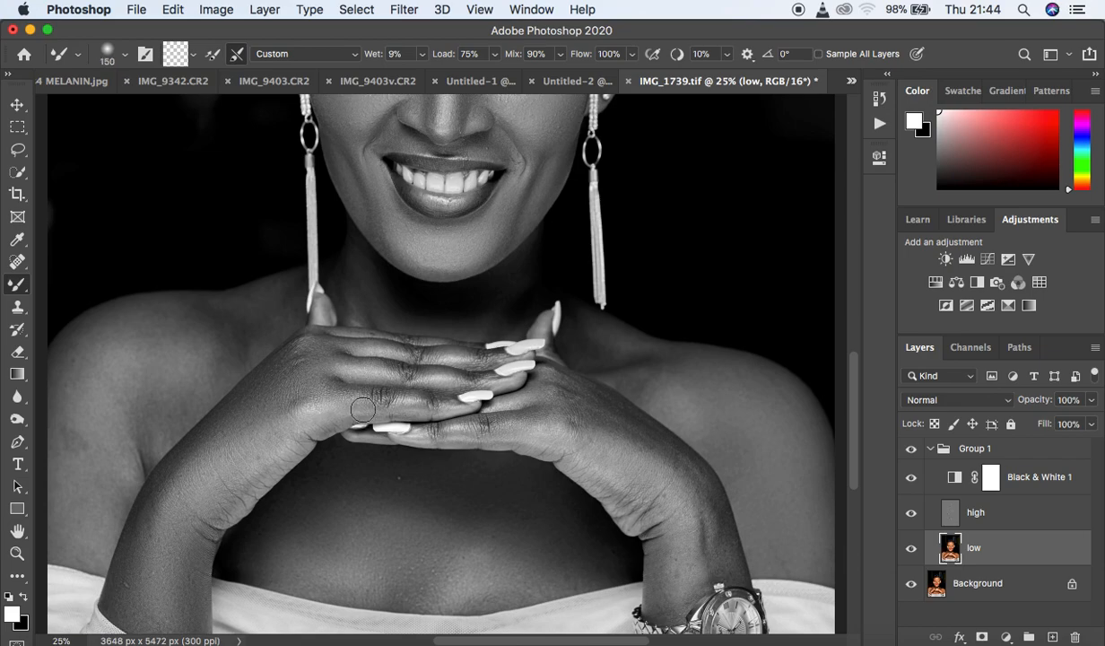
{"action": "mouse_move", "coordinate": [395, 398]}
{"action": "left_mouse_down"}
{"action": "mouse_move", "coordinate": [363, 396]}
{"action": "mouse_move", "coordinate": [355, 361]}
{"action": "mouse_move", "coordinate": [431, 380]}
{"action": "mouse_move", "coordinate": [368, 372]}
{"action": "mouse_move", "coordinate": [382, 349]}
{"action": "mouse_move", "coordinate": [482, 356]}
{"action": "left_mouse_up"}
{"action": "mouse_move", "coordinate": [414, 341]}
{"action": "left_mouse_down"}
{"action": "mouse_move", "coordinate": [272, 354]}
{"action": "mouse_move", "coordinate": [269, 385]}
{"action": "left_mouse_up"}
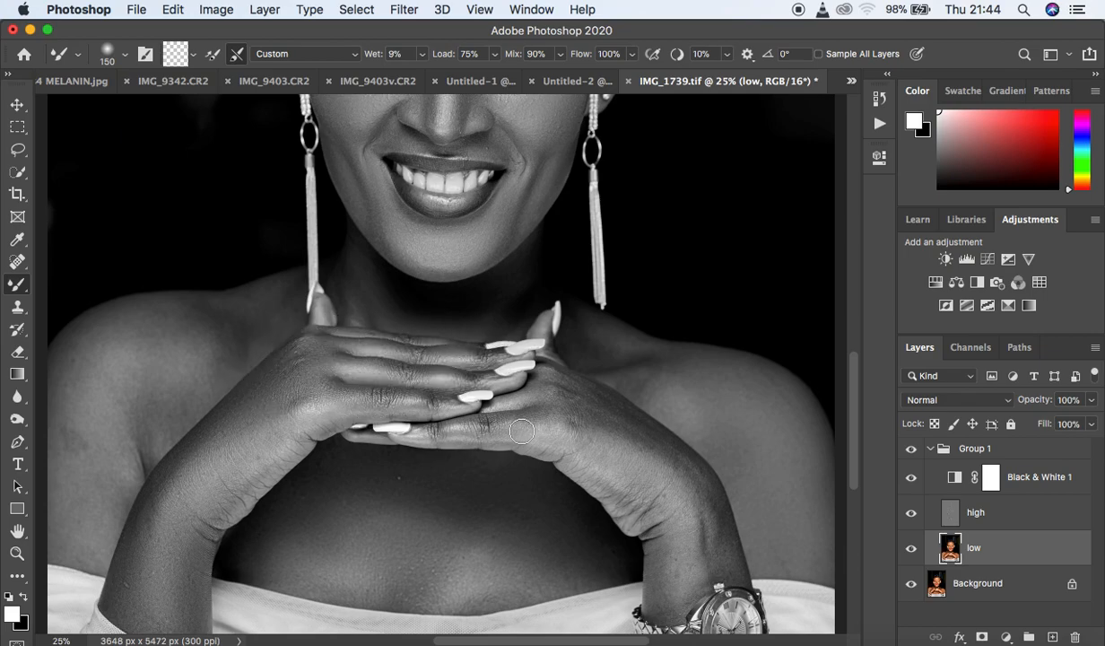
Smooth the subject's left hand and forearm down to the watch with the Mixer Brush at sizes 150 and 200.
{"action": "mouse_move", "coordinate": [511, 437]}
{"action": "left_mouse_down"}
{"action": "mouse_move", "coordinate": [520, 421]}
{"action": "mouse_move", "coordinate": [561, 419]}
{"action": "left_mouse_up"}
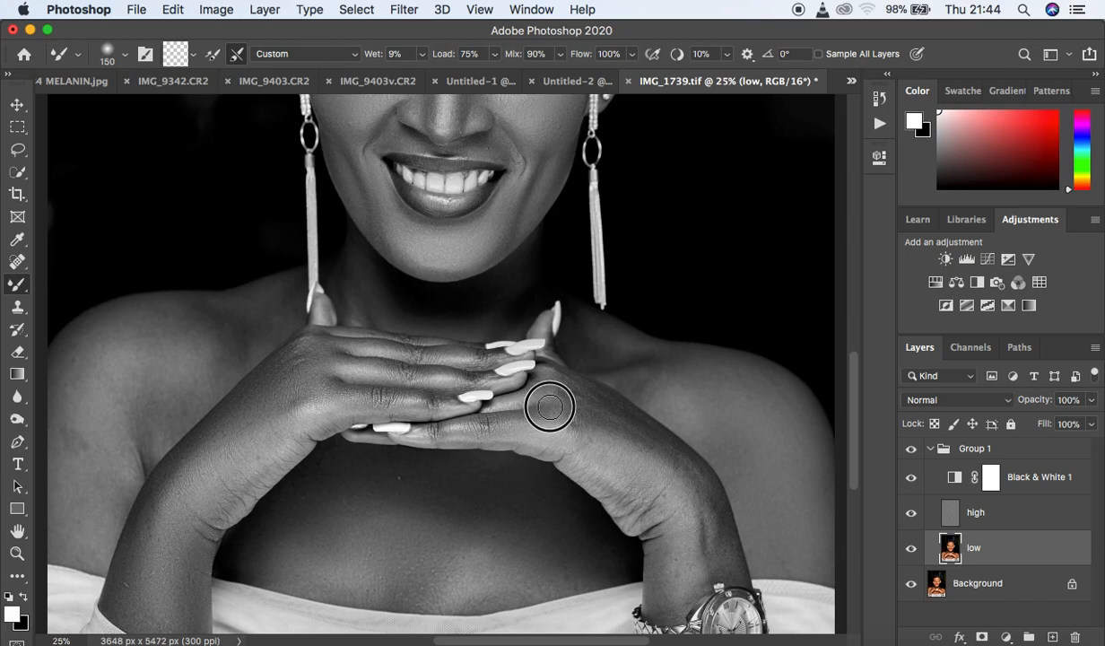
{"action": "mouse_move", "coordinate": [567, 406]}
{"action": "left_mouse_down"}
{"action": "mouse_move", "coordinate": [622, 424]}
{"action": "mouse_move", "coordinate": [586, 407]}
{"action": "mouse_move", "coordinate": [654, 448]}
{"action": "mouse_move", "coordinate": [700, 503]}
{"action": "mouse_move", "coordinate": [688, 473]}
{"action": "mouse_move", "coordinate": [712, 556]}
{"action": "mouse_move", "coordinate": [707, 488]}
{"action": "mouse_move", "coordinate": [682, 461]}
{"action": "left_mouse_up"}
{"action": "mouse_move", "coordinate": [663, 526]}
{"action": "left_mouse_down"}
{"action": "mouse_move", "coordinate": [660, 597]}
{"action": "mouse_move", "coordinate": [641, 506]}
{"action": "mouse_move", "coordinate": [575, 441]}
{"action": "left_mouse_up"}
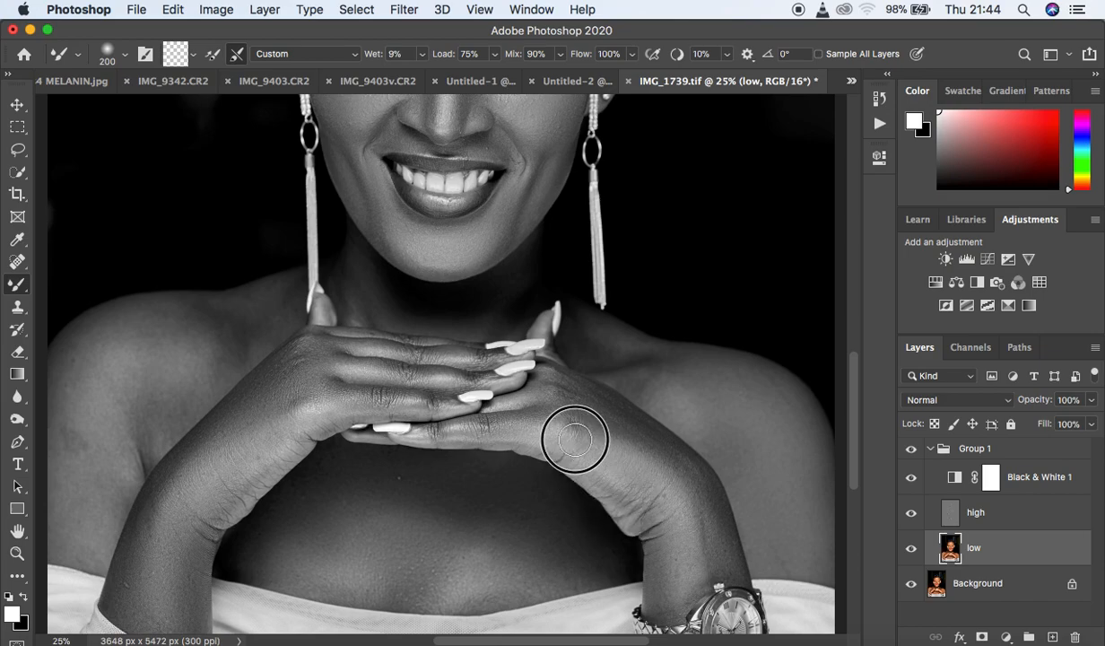
{"action": "mouse_move", "coordinate": [510, 429]}
{"action": "left_mouse_down"}
{"action": "mouse_move", "coordinate": [553, 418]}
{"action": "mouse_move", "coordinate": [564, 391]}
{"action": "mouse_move", "coordinate": [607, 421]}
{"action": "mouse_move", "coordinate": [619, 447]}
{"action": "mouse_move", "coordinate": [599, 433]}
{"action": "mouse_move", "coordinate": [604, 425]}
{"action": "mouse_move", "coordinate": [692, 483]}
{"action": "mouse_move", "coordinate": [679, 467]}
{"action": "mouse_move", "coordinate": [720, 540]}
{"action": "left_mouse_up"}
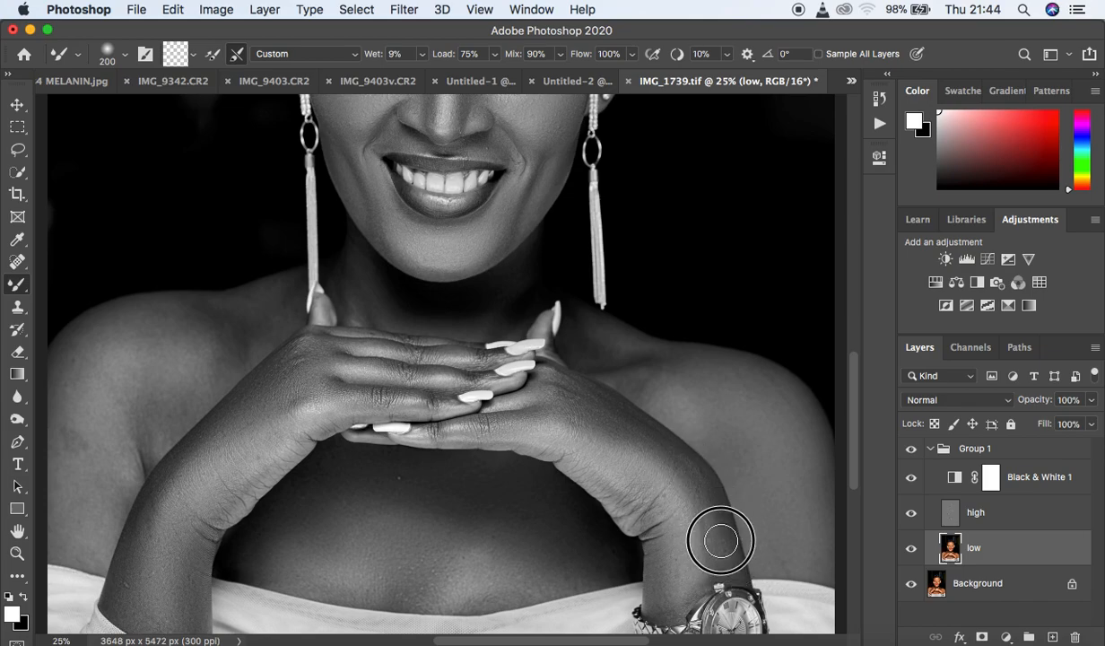
{"action": "left_click_drag", "start_coordinate": [613, 491], "coordinate": [581, 451]}
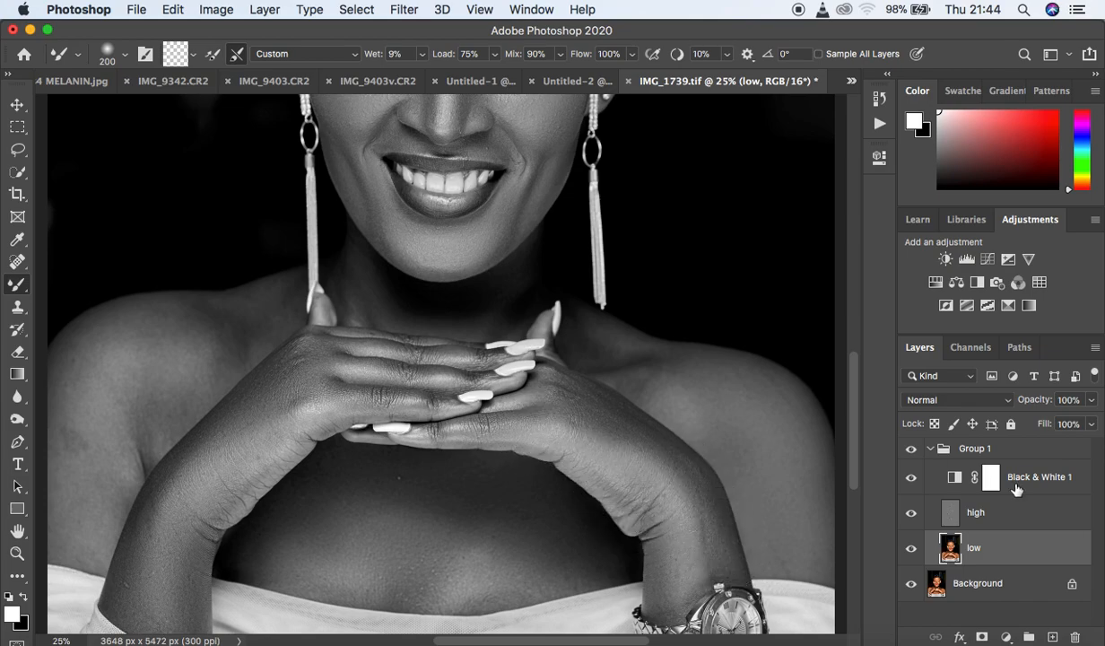
Hide the Black & White 1 layer and compare the hands and chest with Group 1 hidden and shown.
{"action": "left_click", "coordinate": [911, 477]}
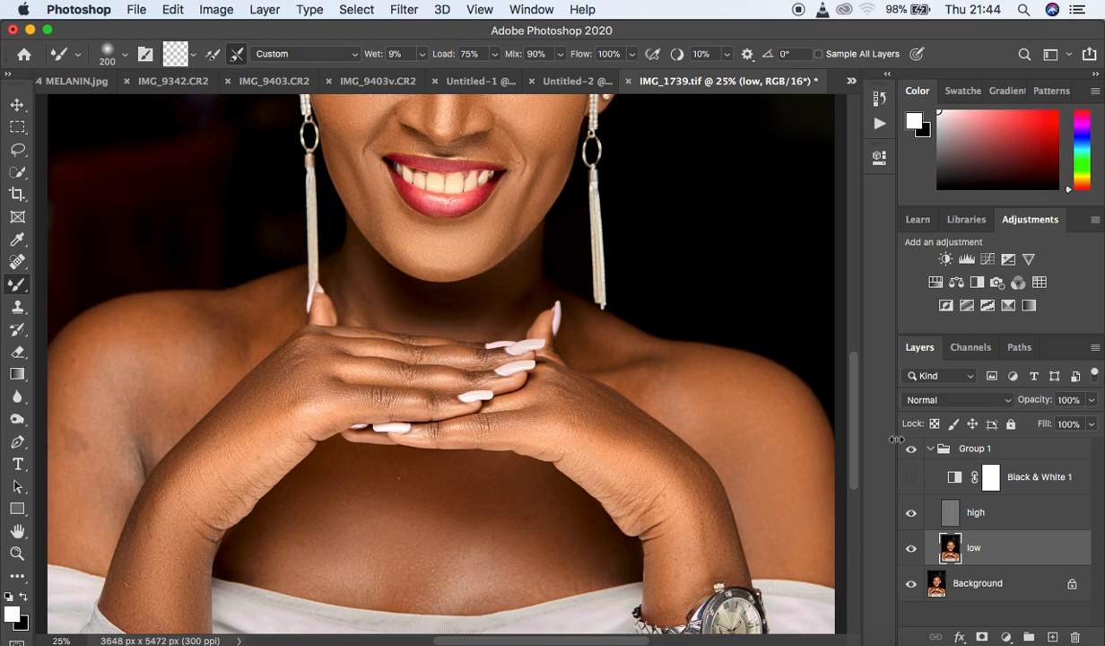
{"action": "left_click", "coordinate": [911, 451]}
{"action": "left_click", "coordinate": [911, 451]}
{"action": "left_click", "coordinate": [911, 451]}
{"action": "left_click", "coordinate": [911, 451]}
{"action": "left_click", "coordinate": [911, 451]}
{"action": "left_click", "coordinate": [910, 451]}
Show the Black & White 1 layer and blend the subject's right shoulder, upper arm and neck with the Mixer Brush at size 200.
{"action": "left_click_drag", "start_coordinate": [603, 642], "coordinate": [575, 635]}
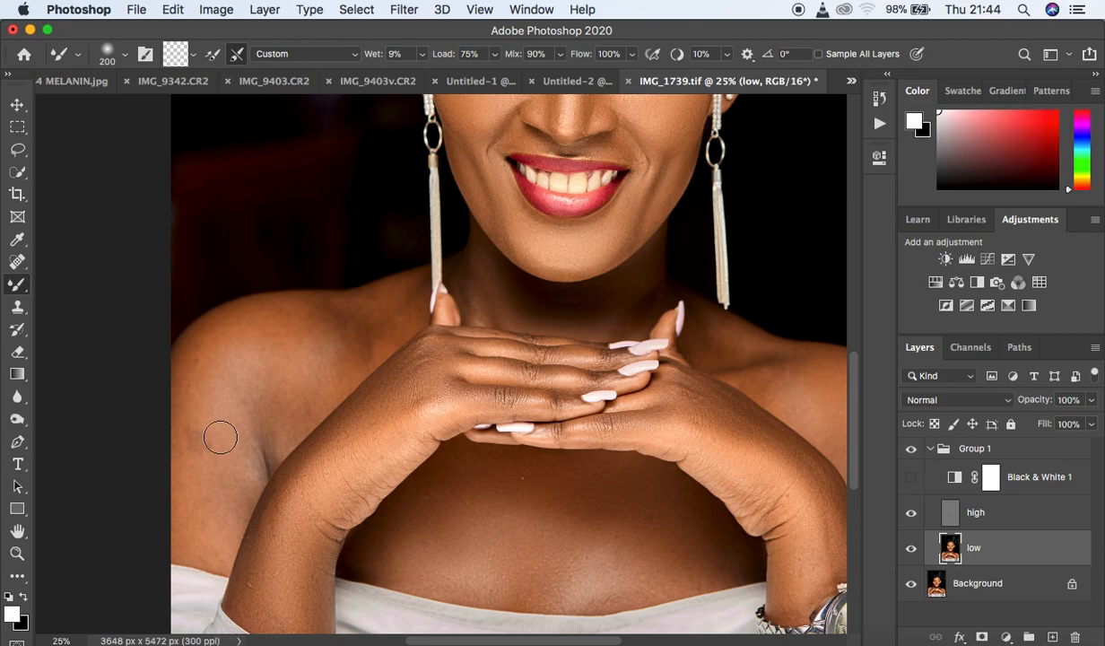
{"action": "left_click", "coordinate": [912, 478]}
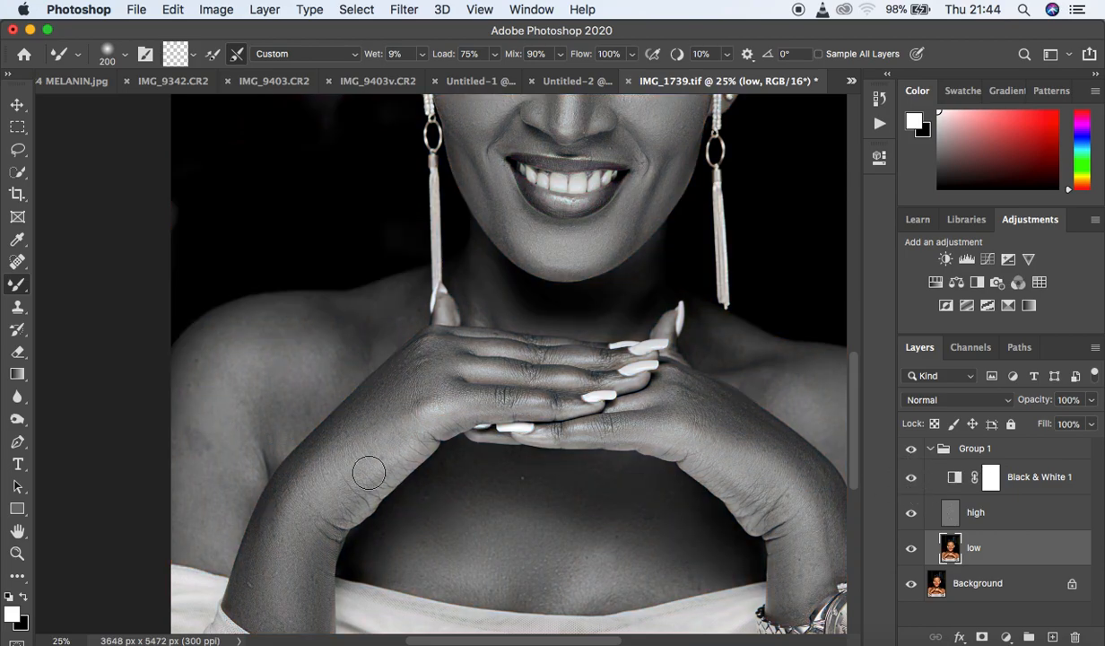
{"action": "mouse_move", "coordinate": [202, 454]}
{"action": "left_mouse_down"}
{"action": "mouse_move", "coordinate": [202, 388]}
{"action": "mouse_move", "coordinate": [211, 464]}
{"action": "mouse_move", "coordinate": [231, 473]}
{"action": "mouse_move", "coordinate": [222, 346]}
{"action": "mouse_move", "coordinate": [254, 345]}
{"action": "mouse_move", "coordinate": [250, 332]}
{"action": "mouse_move", "coordinate": [301, 398]}
{"action": "mouse_move", "coordinate": [242, 382]}
{"action": "mouse_move", "coordinate": [220, 469]}
{"action": "mouse_move", "coordinate": [227, 510]}
{"action": "mouse_move", "coordinate": [211, 526]}
{"action": "mouse_move", "coordinate": [170, 511]}
{"action": "left_mouse_up"}
{"action": "mouse_move", "coordinate": [300, 340]}
{"action": "left_mouse_down"}
{"action": "mouse_move", "coordinate": [387, 319]}
{"action": "mouse_move", "coordinate": [389, 303]}
{"action": "mouse_move", "coordinate": [370, 324]}
{"action": "mouse_move", "coordinate": [370, 344]}
{"action": "mouse_move", "coordinate": [353, 319]}
{"action": "mouse_move", "coordinate": [295, 324]}
{"action": "mouse_move", "coordinate": [288, 313]}
{"action": "mouse_move", "coordinate": [194, 353]}
{"action": "mouse_move", "coordinate": [181, 377]}
{"action": "left_mouse_up"}
{"action": "mouse_move", "coordinate": [322, 395]}
{"action": "left_mouse_down"}
{"action": "mouse_move", "coordinate": [284, 434]}
{"action": "mouse_move", "coordinate": [284, 402]}
{"action": "left_mouse_up"}
{"action": "left_click_drag", "start_coordinate": [356, 309], "coordinate": [407, 305]}
{"action": "mouse_move", "coordinate": [500, 296]}
{"action": "left_mouse_down"}
{"action": "mouse_move", "coordinate": [483, 257]}
{"action": "mouse_move", "coordinate": [479, 291]}
{"action": "mouse_move", "coordinate": [556, 314]}
{"action": "mouse_move", "coordinate": [539, 311]}
{"action": "left_mouse_up"}
Blend the remaining patches on the chest edge, right forearm and both shoulders of the low layer.
{"action": "left_click_drag", "start_coordinate": [412, 514], "coordinate": [386, 523]}
{"action": "left_click_drag", "start_coordinate": [362, 551], "coordinate": [358, 555]}
{"action": "left_click_drag", "start_coordinate": [362, 420], "coordinate": [337, 466]}
{"action": "left_click_drag", "start_coordinate": [274, 511], "coordinate": [271, 533]}
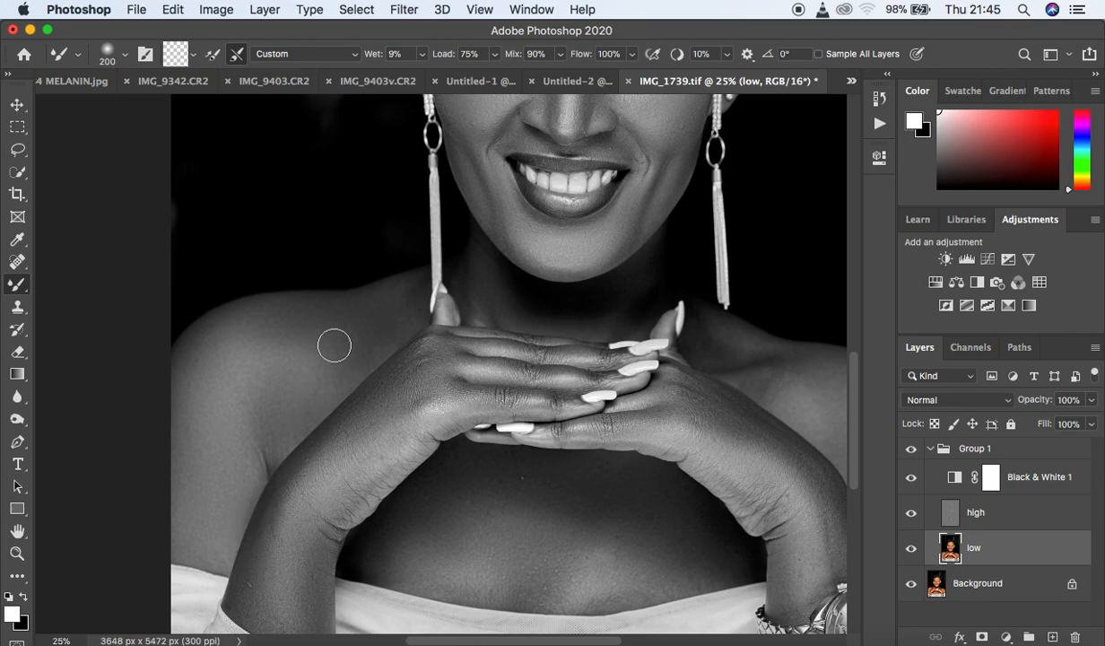
{"action": "mouse_move", "coordinate": [336, 348]}
{"action": "left_mouse_down"}
{"action": "mouse_move", "coordinate": [343, 382]}
{"action": "mouse_move", "coordinate": [345, 360]}
{"action": "mouse_move", "coordinate": [379, 328]}
{"action": "mouse_move", "coordinate": [377, 296]}
{"action": "mouse_move", "coordinate": [406, 292]}
{"action": "mouse_move", "coordinate": [358, 313]}
{"action": "mouse_move", "coordinate": [252, 318]}
{"action": "mouse_move", "coordinate": [179, 381]}
{"action": "left_mouse_up"}
{"action": "left_click_drag", "start_coordinate": [733, 351], "coordinate": [721, 346]}
{"action": "mouse_move", "coordinate": [795, 362]}
{"action": "left_mouse_down"}
{"action": "mouse_move", "coordinate": [743, 380]}
{"action": "mouse_move", "coordinate": [782, 381]}
{"action": "mouse_move", "coordinate": [813, 371]}
{"action": "mouse_move", "coordinate": [784, 355]}
{"action": "mouse_move", "coordinate": [821, 356]}
{"action": "mouse_move", "coordinate": [749, 369]}
{"action": "mouse_move", "coordinate": [714, 360]}
{"action": "mouse_move", "coordinate": [704, 333]}
{"action": "mouse_move", "coordinate": [712, 332]}
{"action": "mouse_move", "coordinate": [606, 308]}
{"action": "left_mouse_up"}
Hide the Black & White 1 layer and compare the full portrait's skin retouch with Group 1 hidden and shown.
{"action": "left_click", "coordinate": [911, 478]}
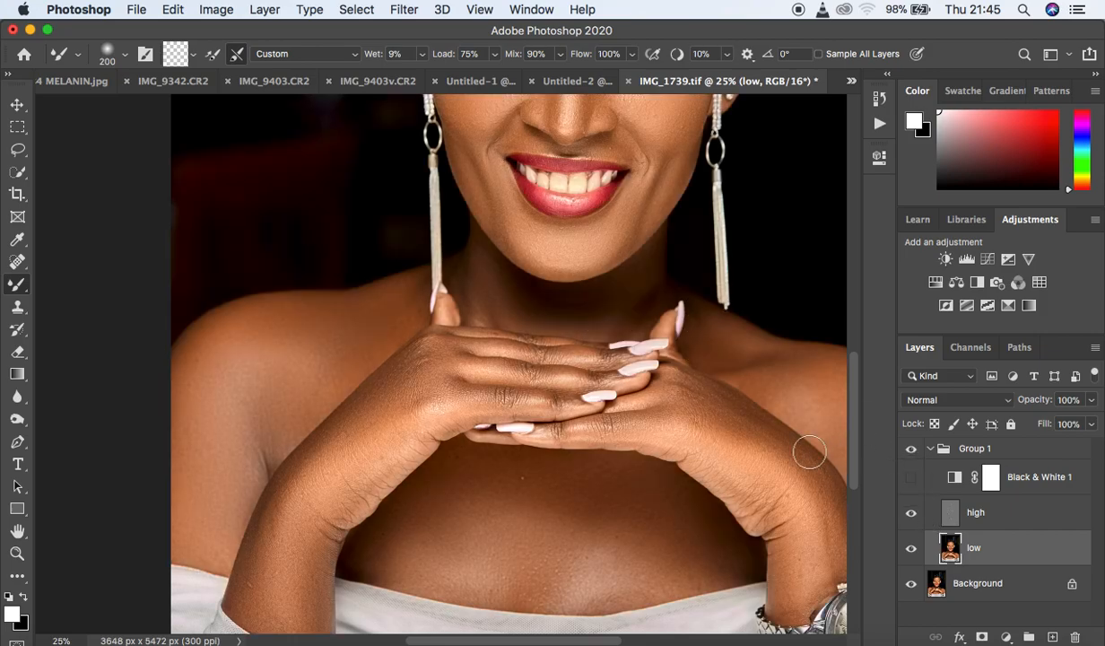
{"action": "key", "text": "super+minus"}
{"action": "key", "text": "super+minus"}
{"action": "key", "text": "super+minus"}
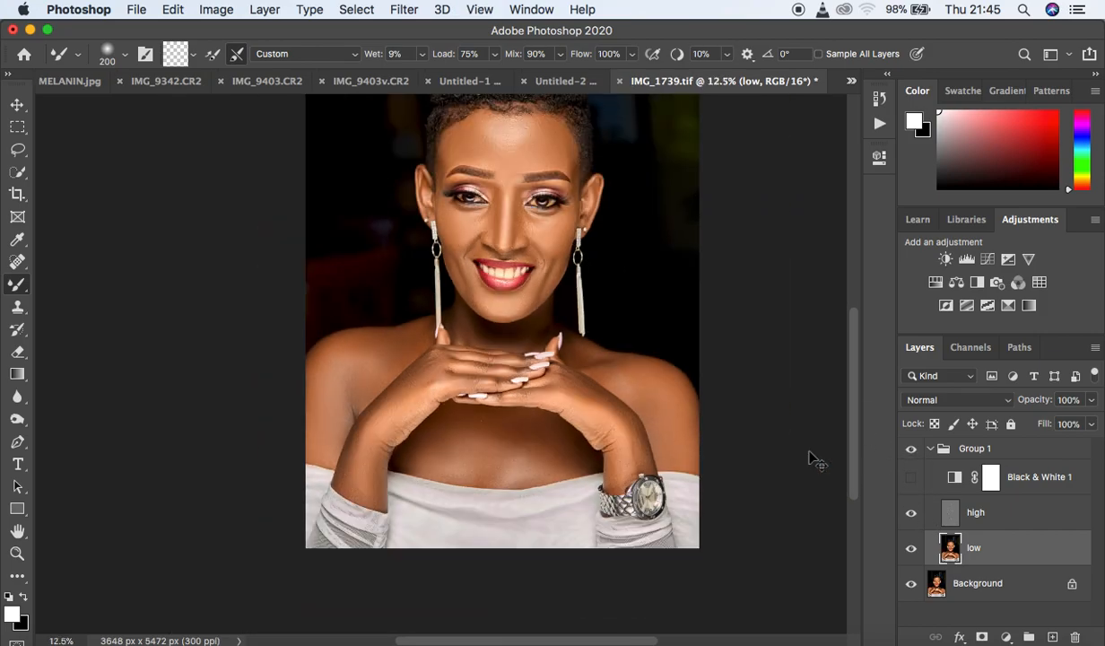
{"action": "key", "text": "super+plus"}
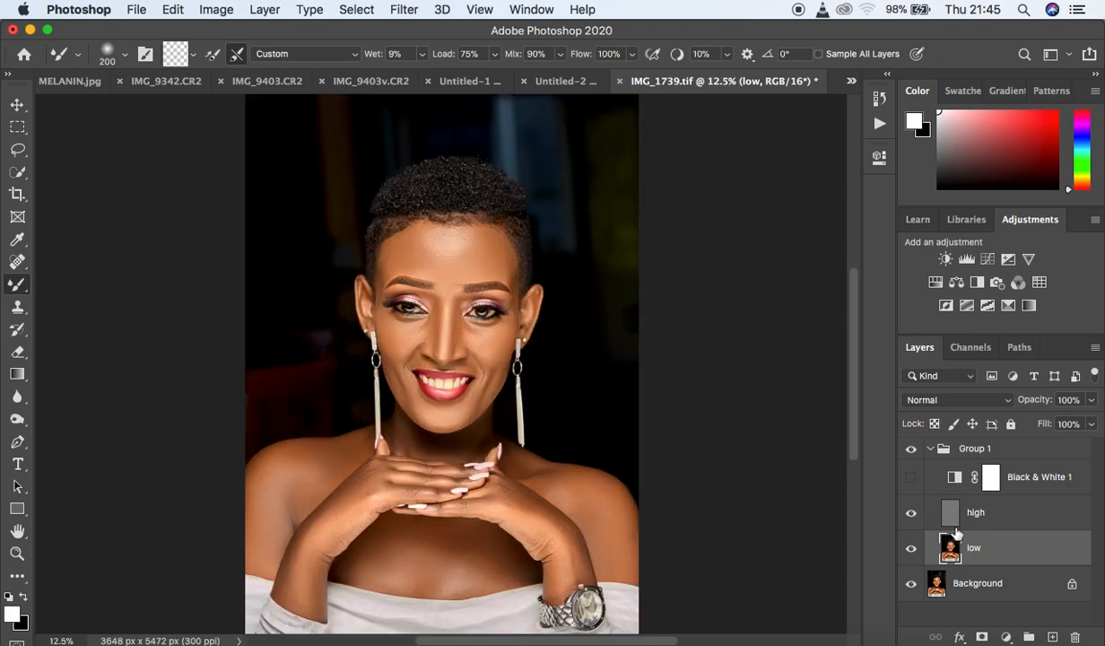
{"action": "left_click", "coordinate": [911, 451]}
{"action": "left_click", "coordinate": [911, 450]}
{"action": "left_click", "coordinate": [911, 451]}
{"action": "left_click", "coordinate": [911, 451]}
Delete the Black & White 1 adjustment layer from Group 1.
{"action": "left_click", "coordinate": [1024, 479]}
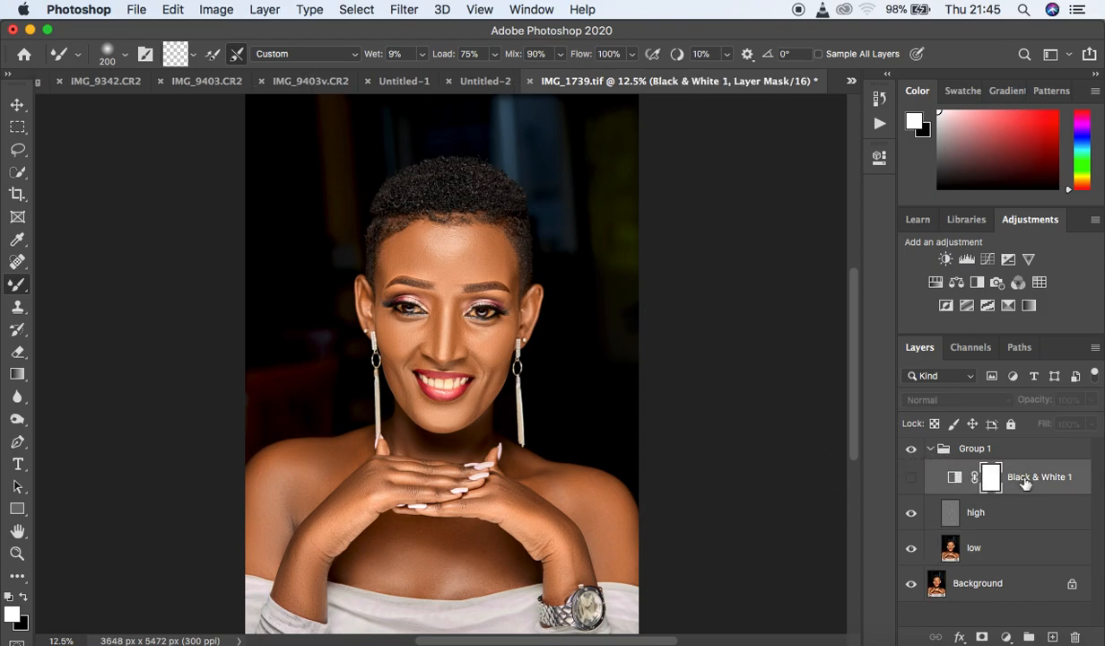
{"action": "key", "text": "Delete"}
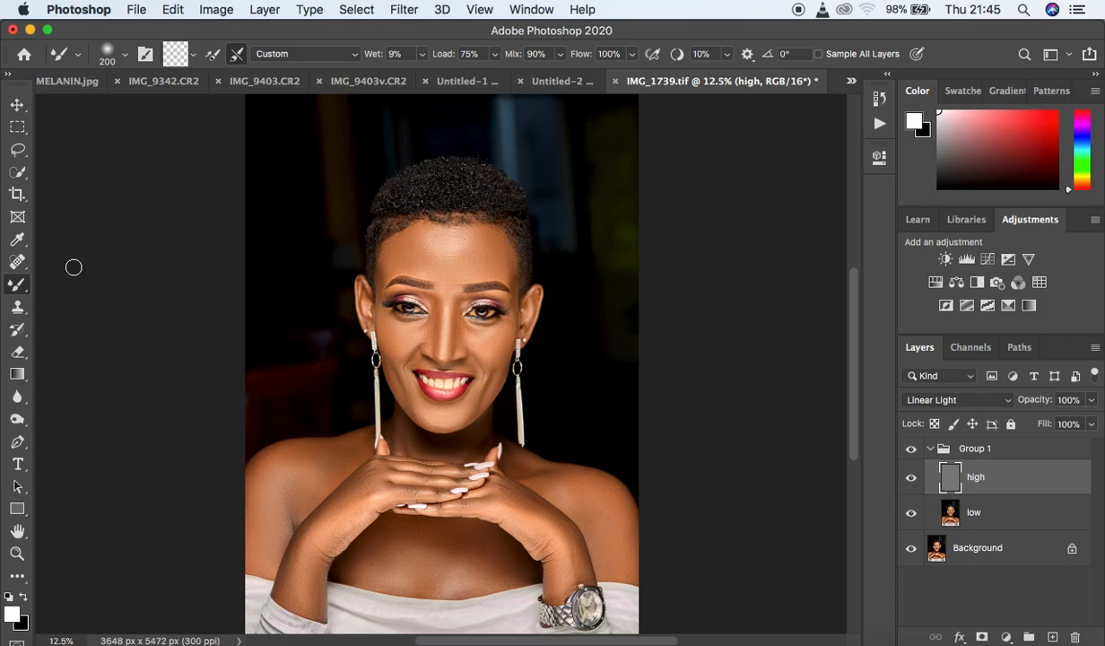
On the low layer, draw a lasso selection with a 25 px feather around the forehead, between the hairline and eyebrows.
{"action": "left_click", "coordinate": [18, 150]}
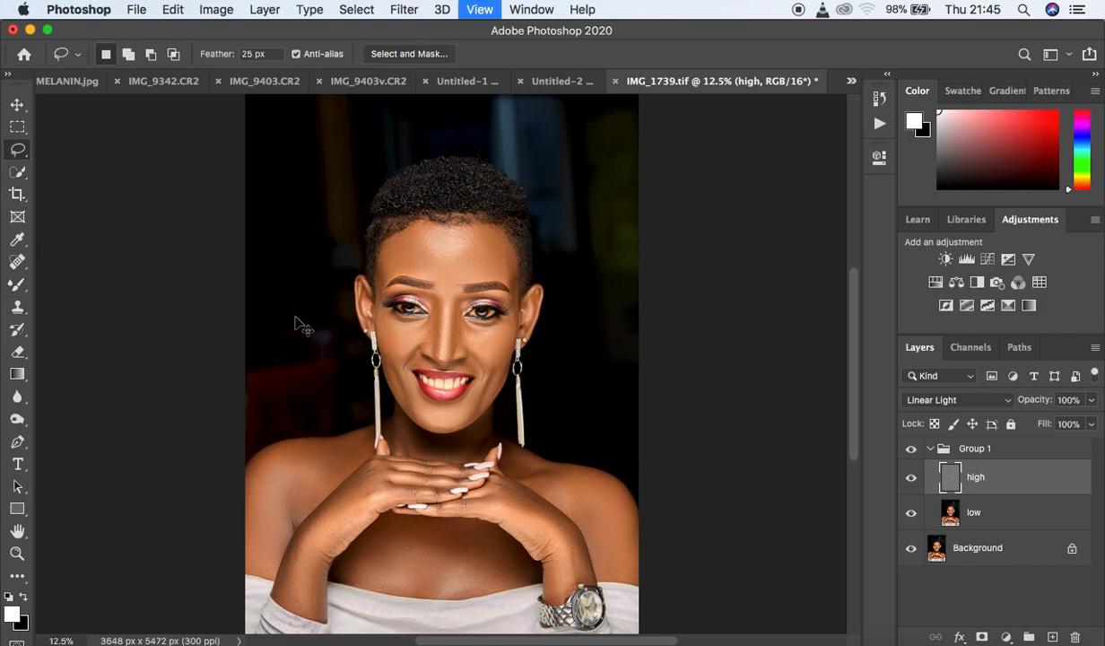
{"action": "key", "text": "super+plus"}
{"action": "key", "text": "super+plus"}
{"action": "left_click_drag", "start_coordinate": [851, 380], "coordinate": [851, 326]}
{"action": "left_click", "coordinate": [1018, 517]}
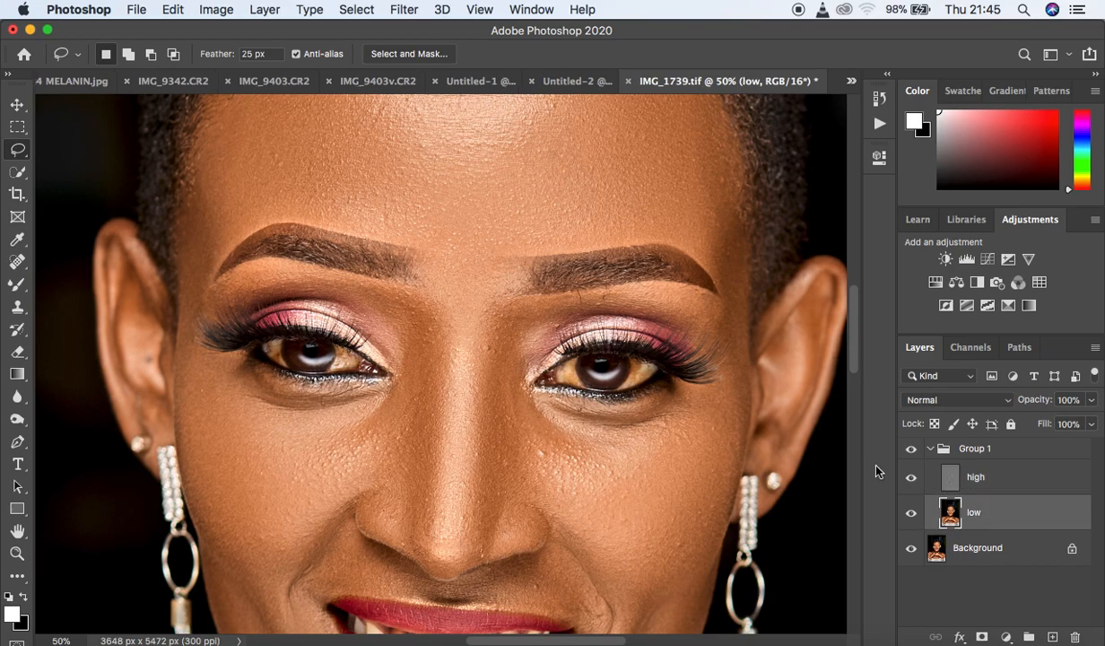
{"action": "left_click_drag", "start_coordinate": [853, 381], "coordinate": [856, 344]}
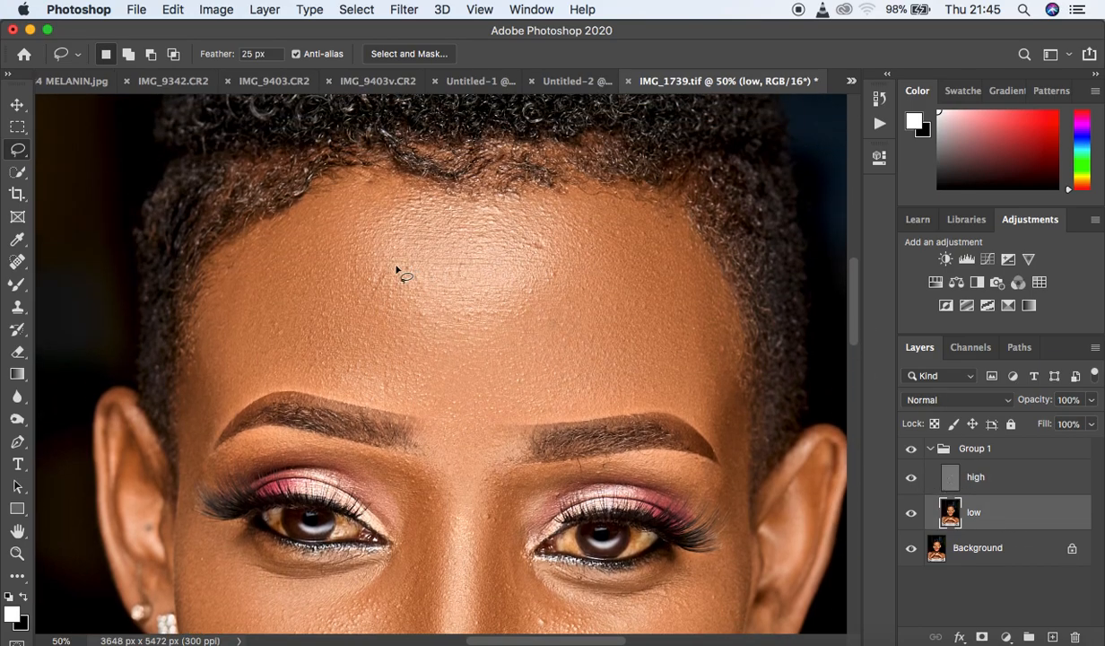
{"action": "mouse_move", "coordinate": [193, 261]}
{"action": "left_mouse_down"}
{"action": "mouse_move", "coordinate": [300, 210]}
{"action": "mouse_move", "coordinate": [324, 176]}
{"action": "mouse_move", "coordinate": [522, 201]}
{"action": "mouse_move", "coordinate": [636, 194]}
{"action": "mouse_move", "coordinate": [718, 268]}
{"action": "mouse_move", "coordinate": [738, 345]}
{"action": "mouse_move", "coordinate": [743, 452]}
{"action": "mouse_move", "coordinate": [731, 462]}
{"action": "mouse_move", "coordinate": [685, 412]}
{"action": "mouse_move", "coordinate": [647, 405]}
{"action": "mouse_move", "coordinate": [504, 427]}
{"action": "mouse_move", "coordinate": [472, 465]}
{"action": "mouse_move", "coordinate": [425, 472]}
{"action": "mouse_move", "coordinate": [432, 424]}
{"action": "mouse_move", "coordinate": [419, 414]}
{"action": "mouse_move", "coordinate": [272, 386]}
{"action": "mouse_move", "coordinate": [190, 461]}
{"action": "mouse_move", "coordinate": [180, 398]}
{"action": "mouse_move", "coordinate": [196, 299]}
{"action": "left_mouse_up"}
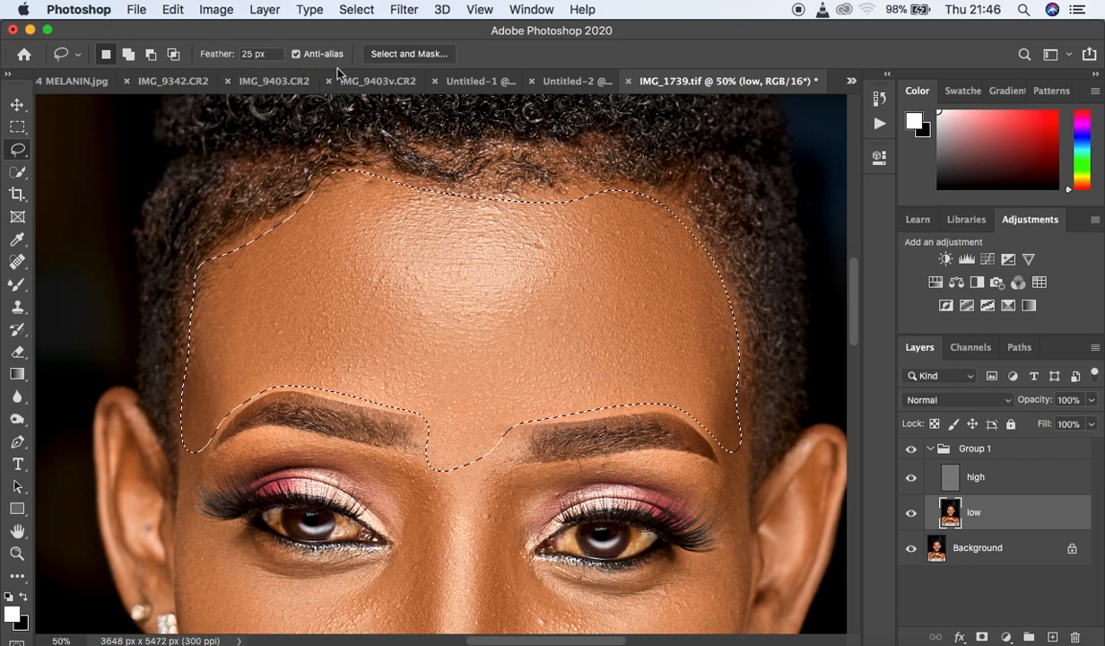
Apply a Gaussian Blur with a radius of about 26.1 pixels to the forehead selection.
{"action": "left_click", "coordinate": [406, 11]}
{"action": "mouse_move", "coordinate": [478, 218]}
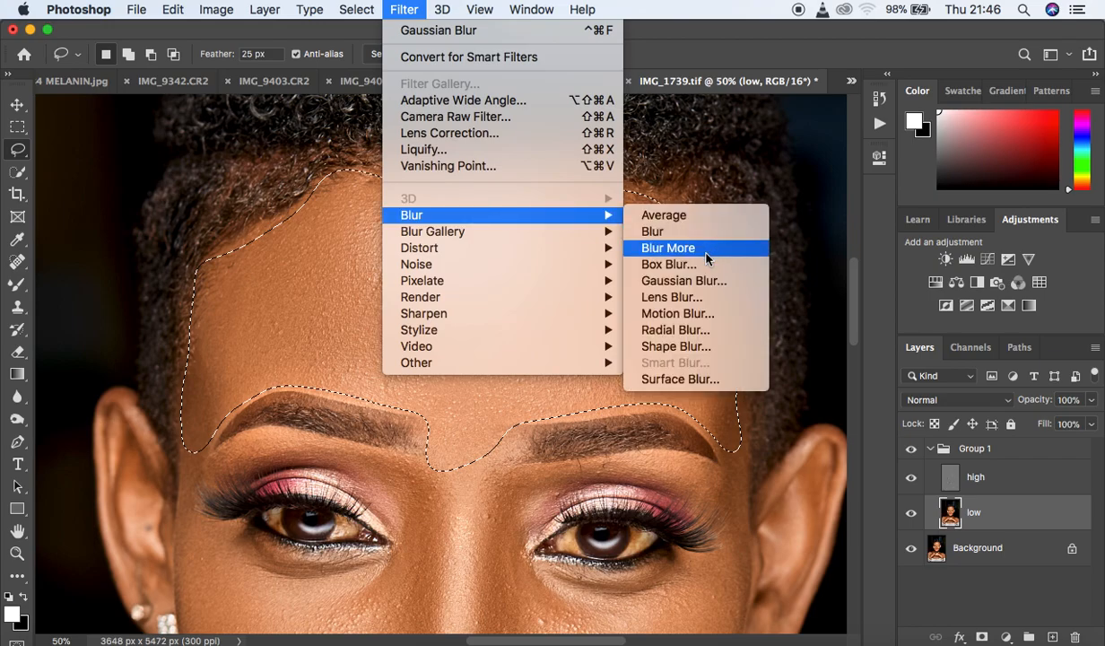
{"action": "left_click", "coordinate": [703, 282]}
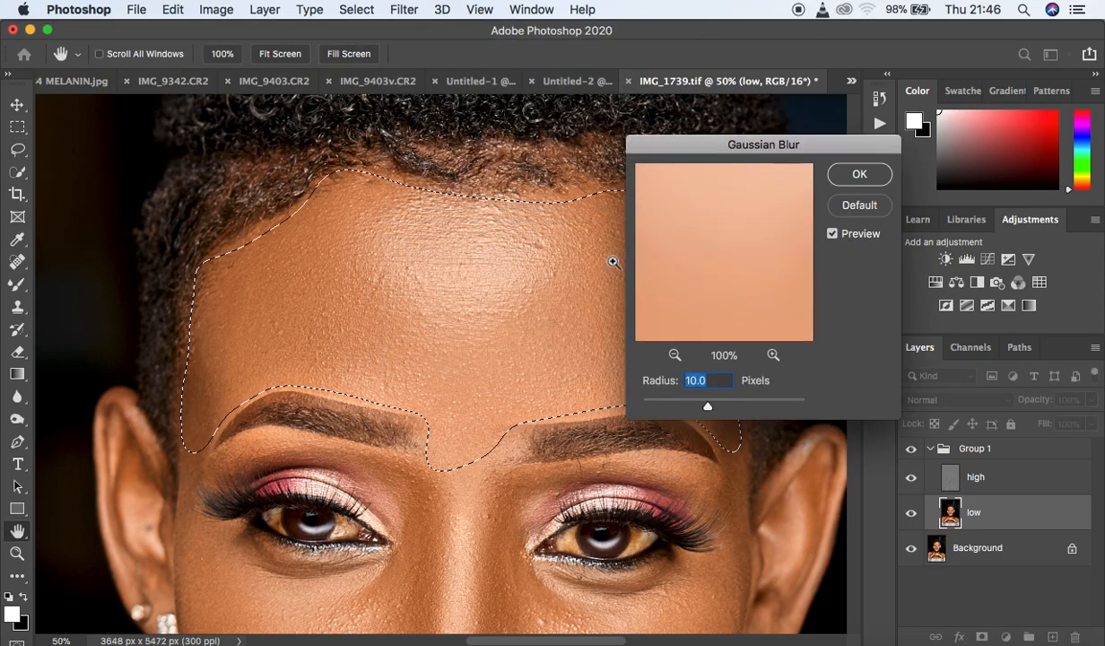
{"action": "key", "text": "super+minus"}
{"action": "key", "text": "super+minus"}
{"action": "key", "text": "super+minus"}
{"action": "key", "text": "super+minus"}
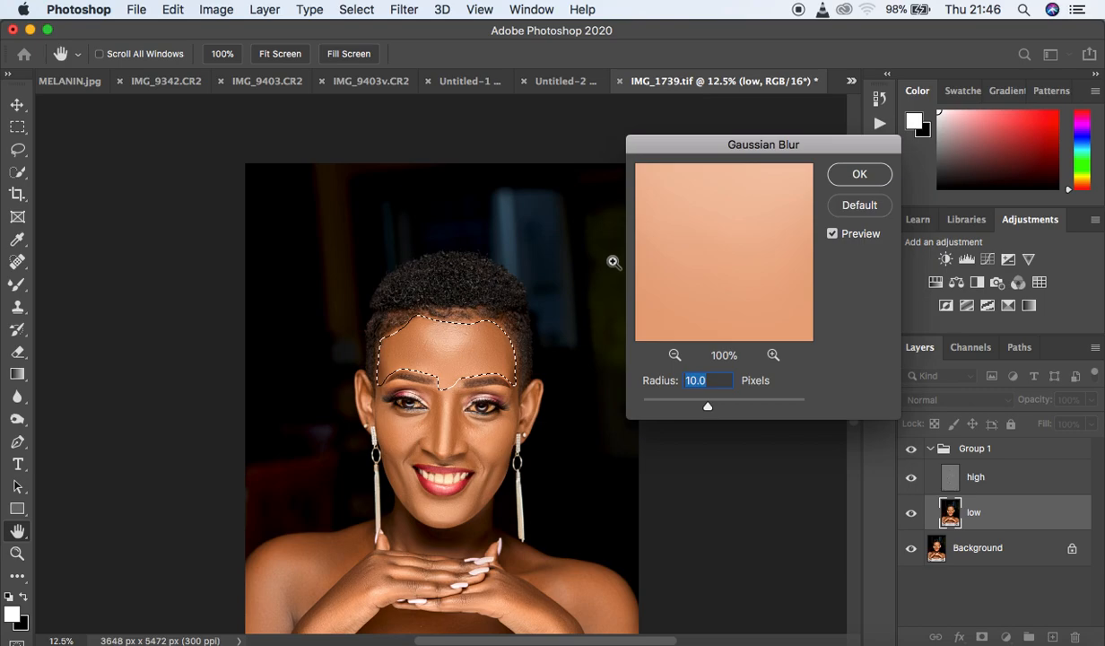
{"action": "key", "text": "super+minus"}
{"action": "key", "text": "super+plus"}
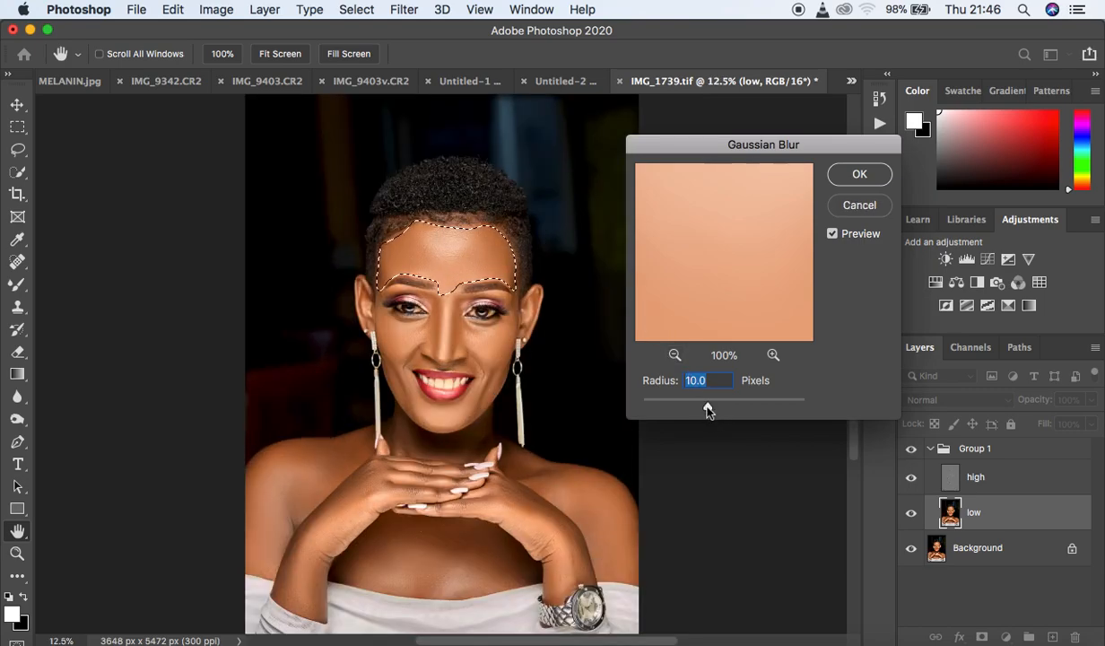
{"action": "left_click_drag", "start_coordinate": [709, 410], "coordinate": [716, 411]}
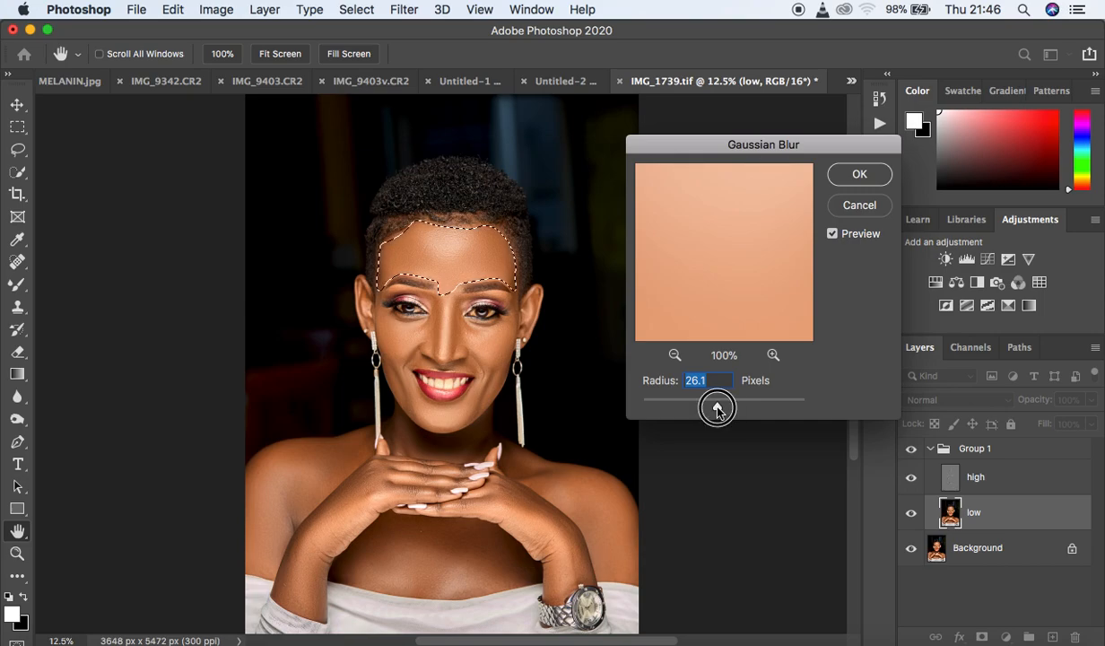
{"action": "left_click", "coordinate": [856, 176]}
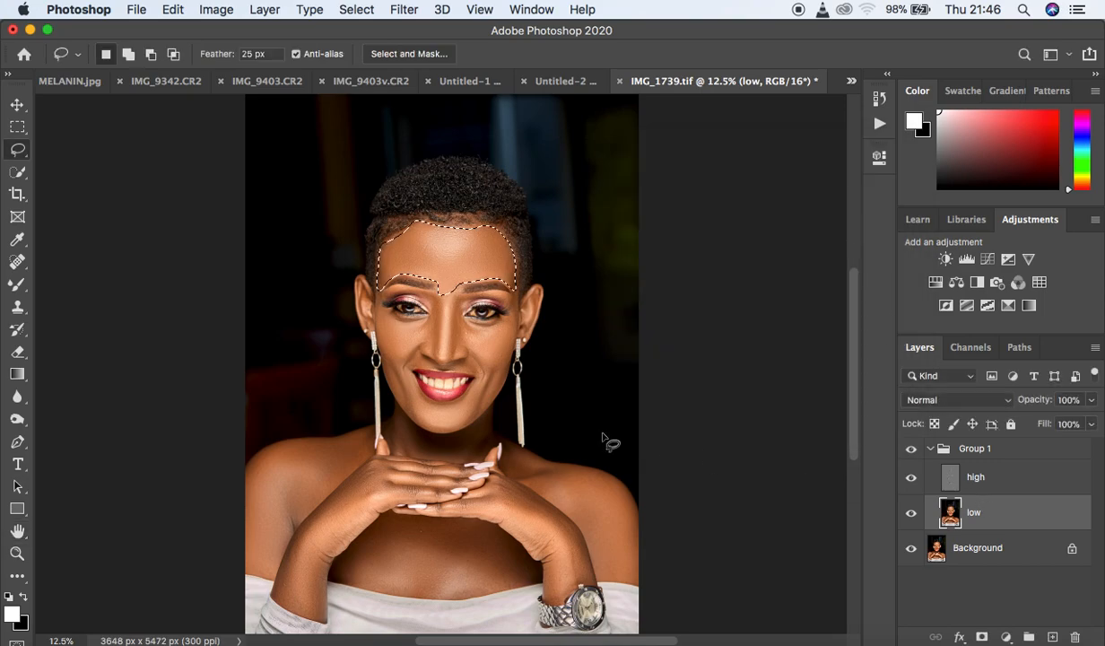
Lasso the subject's right cheek below the eye and reapply the last Gaussian Blur to it.
{"action": "key", "text": "super+equal"}
{"action": "key", "text": "super+equal"}
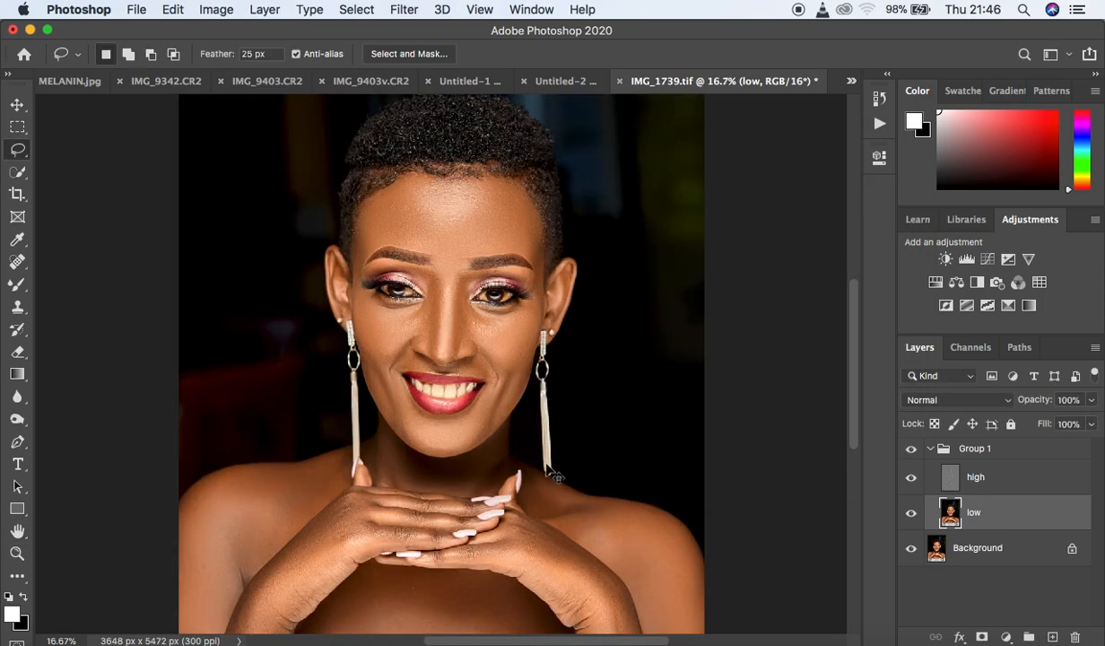
{"action": "mouse_move", "coordinate": [314, 253]}
{"action": "left_mouse_down"}
{"action": "mouse_move", "coordinate": [352, 274]}
{"action": "mouse_move", "coordinate": [416, 271]}
{"action": "mouse_move", "coordinate": [405, 313]}
{"action": "mouse_move", "coordinate": [349, 376]}
{"action": "mouse_move", "coordinate": [325, 352]}
{"action": "mouse_move", "coordinate": [314, 253]}
{"action": "left_mouse_up"}
{"action": "right_click", "coordinate": [349, 307]}
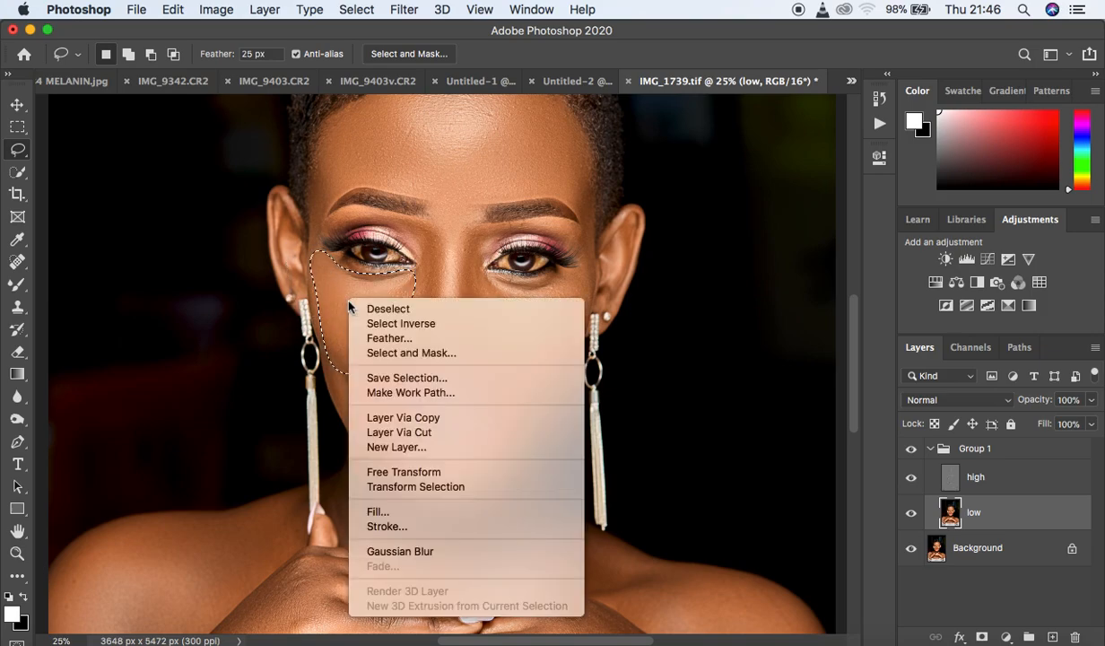
{"action": "left_click", "coordinate": [437, 550]}
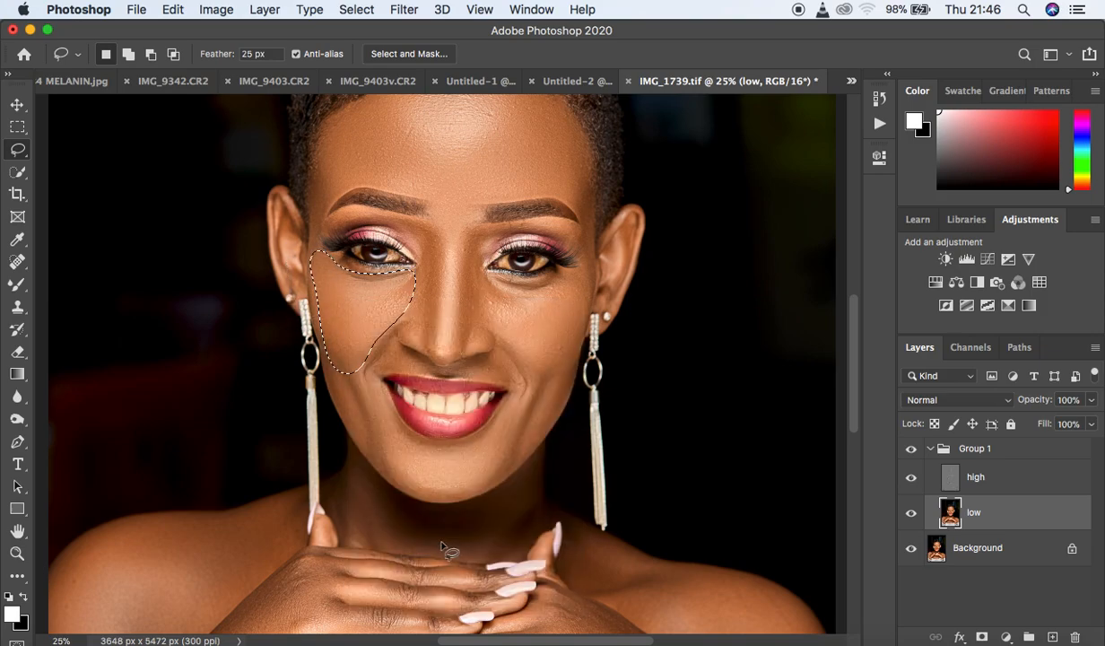
Lasso the subject's left cheek below the eye, reapply the Gaussian Blur and deselect.
{"action": "left_click", "coordinate": [585, 267]}
{"action": "mouse_move", "coordinate": [585, 267]}
{"action": "left_mouse_down"}
{"action": "mouse_move", "coordinate": [516, 283]}
{"action": "mouse_move", "coordinate": [483, 275]}
{"action": "mouse_move", "coordinate": [488, 325]}
{"action": "mouse_move", "coordinate": [525, 366]}
{"action": "mouse_move", "coordinate": [570, 369]}
{"action": "mouse_move", "coordinate": [588, 269]}
{"action": "left_mouse_up"}
{"action": "right_click", "coordinate": [573, 280]}
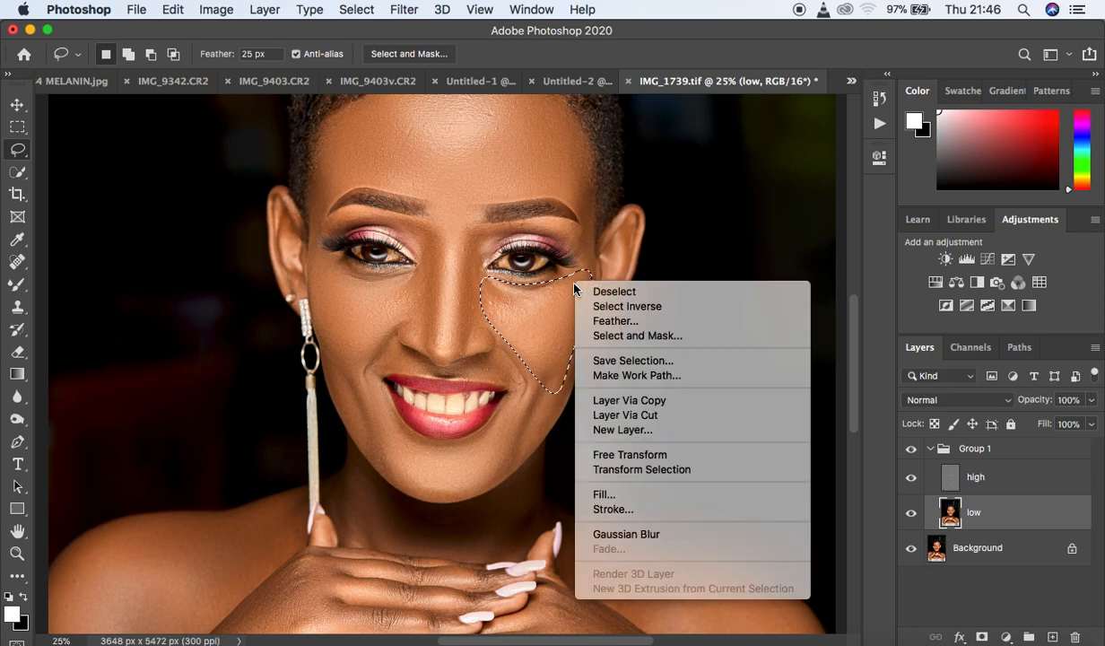
{"action": "left_click", "coordinate": [651, 536]}
{"action": "key", "text": "ctrl+d"}
Lasso the chin and lower jaw in a curve beneath the lips, reapply the Gaussian Blur and deselect.
{"action": "mouse_move", "coordinate": [339, 354]}
{"action": "left_mouse_down"}
{"action": "mouse_move", "coordinate": [434, 454]}
{"action": "mouse_move", "coordinate": [478, 448]}
{"action": "mouse_move", "coordinate": [540, 383]}
{"action": "mouse_move", "coordinate": [552, 397]}
{"action": "mouse_move", "coordinate": [496, 469]}
{"action": "mouse_move", "coordinate": [452, 496]}
{"action": "mouse_move", "coordinate": [421, 496]}
{"action": "mouse_move", "coordinate": [371, 442]}
{"action": "mouse_move", "coordinate": [341, 363]}
{"action": "left_mouse_up"}
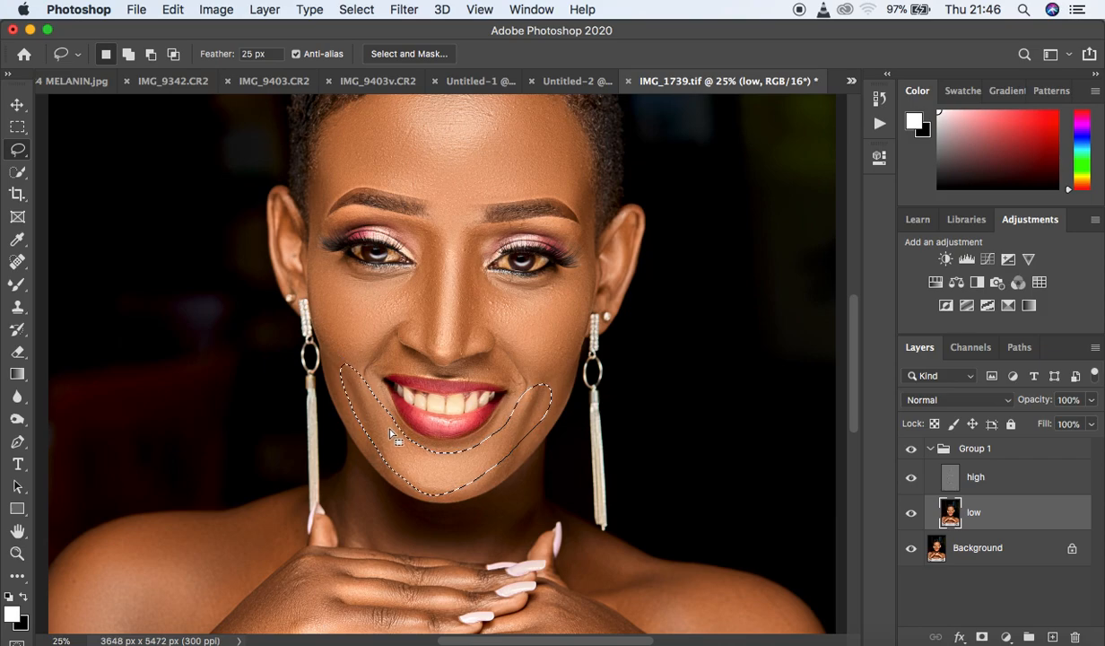
{"action": "right_click", "coordinate": [392, 434]}
{"action": "left_click", "coordinate": [469, 592]}
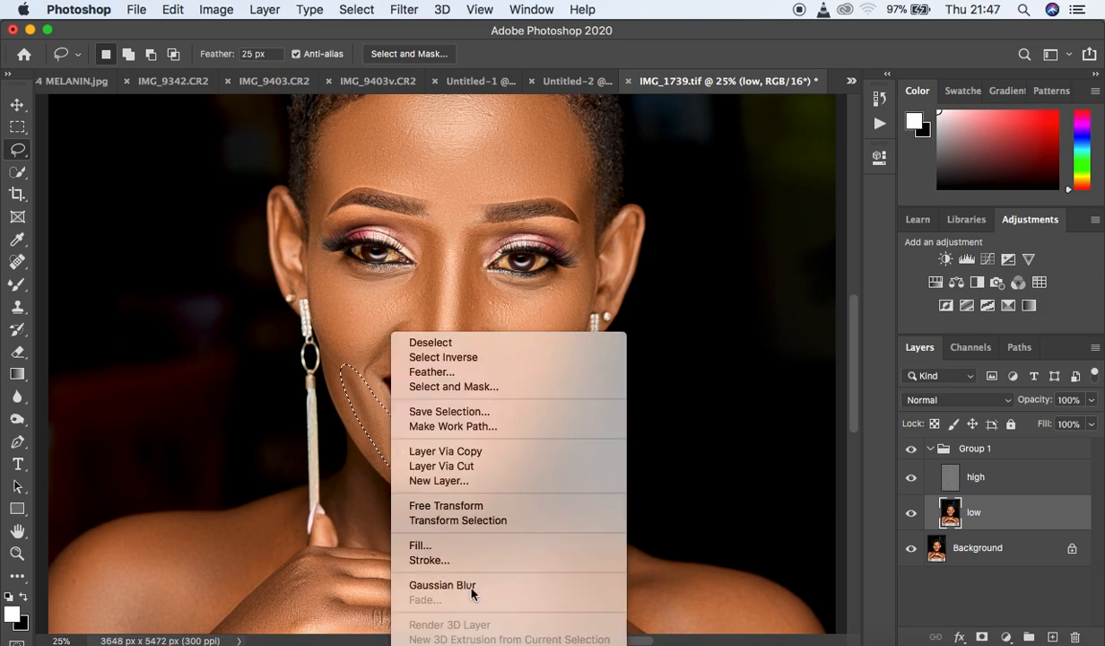
{"action": "key", "text": "super+d"}
Lasso each side of the nose in turn, from inner eye to nostril, reapplying the Gaussian Blur to both, and deselect.
{"action": "mouse_move", "coordinate": [410, 229]}
{"action": "left_mouse_down"}
{"action": "mouse_move", "coordinate": [407, 213]}
{"action": "mouse_move", "coordinate": [427, 227]}
{"action": "mouse_move", "coordinate": [429, 350]}
{"action": "mouse_move", "coordinate": [395, 313]}
{"action": "mouse_move", "coordinate": [424, 276]}
{"action": "mouse_move", "coordinate": [408, 221]}
{"action": "mouse_move", "coordinate": [425, 249]}
{"action": "left_mouse_up"}
{"action": "right_click", "coordinate": [426, 249]}
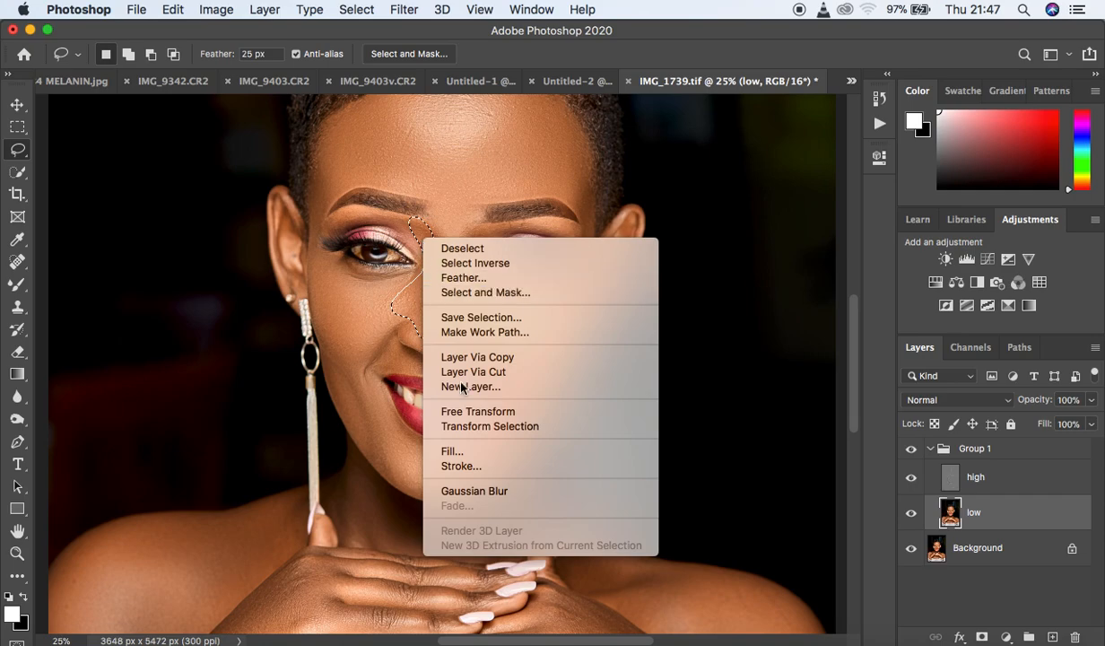
{"action": "left_click", "coordinate": [485, 492]}
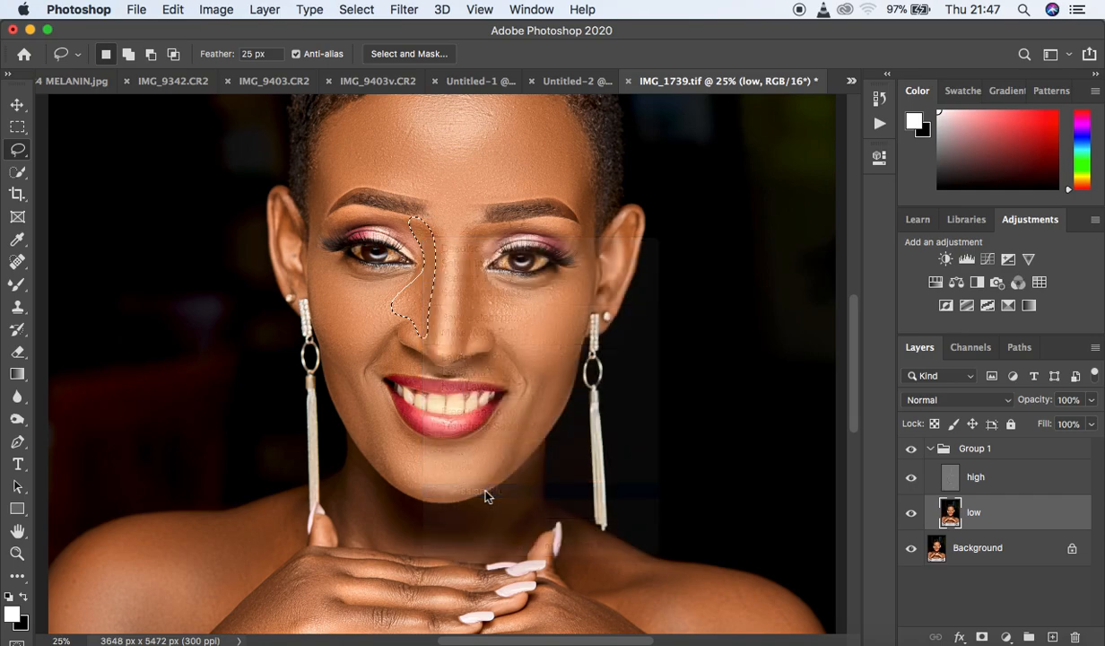
{"action": "left_click", "coordinate": [468, 231]}
{"action": "mouse_move", "coordinate": [468, 230]}
{"action": "left_mouse_down"}
{"action": "mouse_move", "coordinate": [452, 299]}
{"action": "mouse_move", "coordinate": [458, 355]}
{"action": "mouse_move", "coordinate": [509, 313]}
{"action": "mouse_move", "coordinate": [478, 268]}
{"action": "mouse_move", "coordinate": [474, 232]}
{"action": "left_mouse_up"}
{"action": "right_click", "coordinate": [477, 288]}
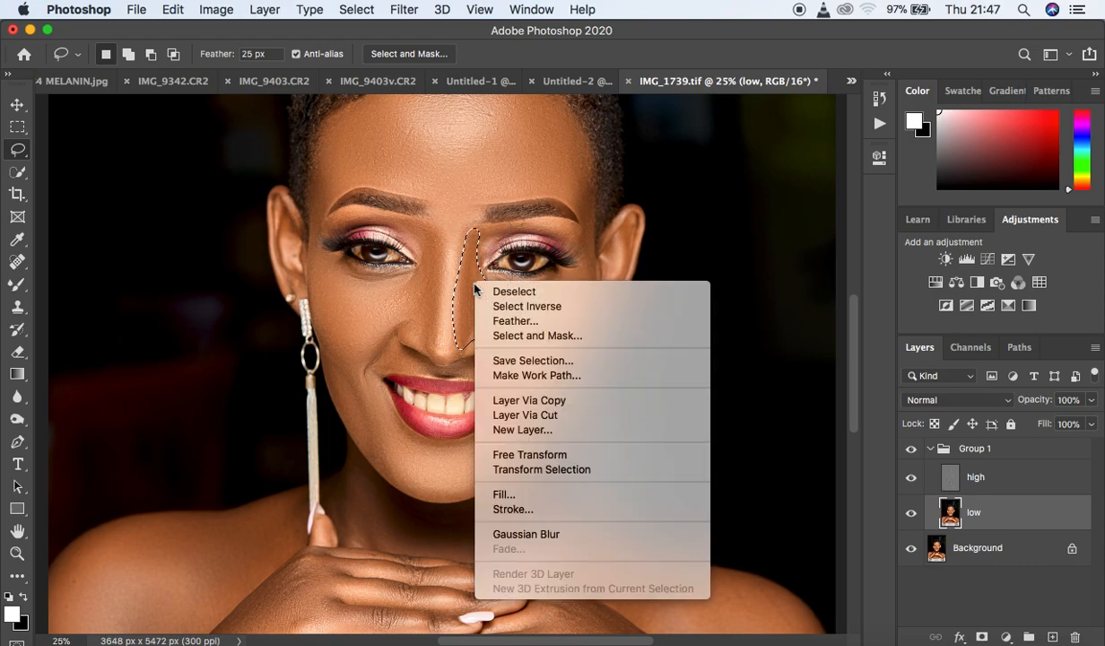
{"action": "left_click", "coordinate": [546, 529]}
{"action": "left_click", "coordinate": [560, 487]}
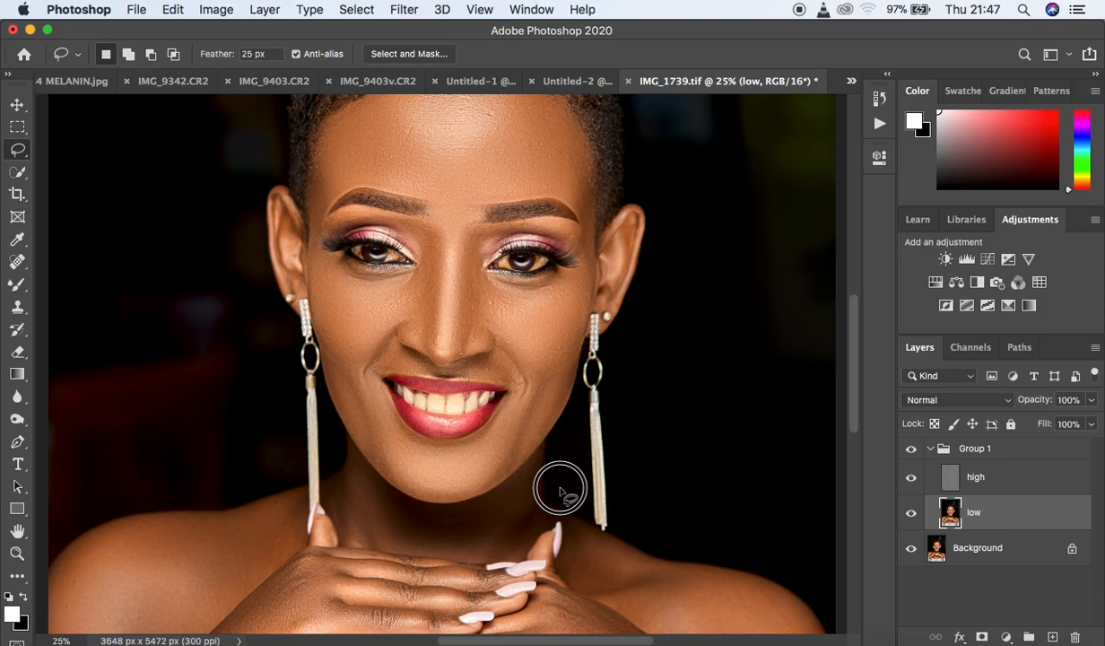
Lasso the skin between the nostril and the mouth corner on the subject's right side and reapply the Gaussian Blur.
{"action": "key", "text": "super+minus"}
{"action": "key", "text": "super+minus"}
{"action": "key", "text": "super+minus"}
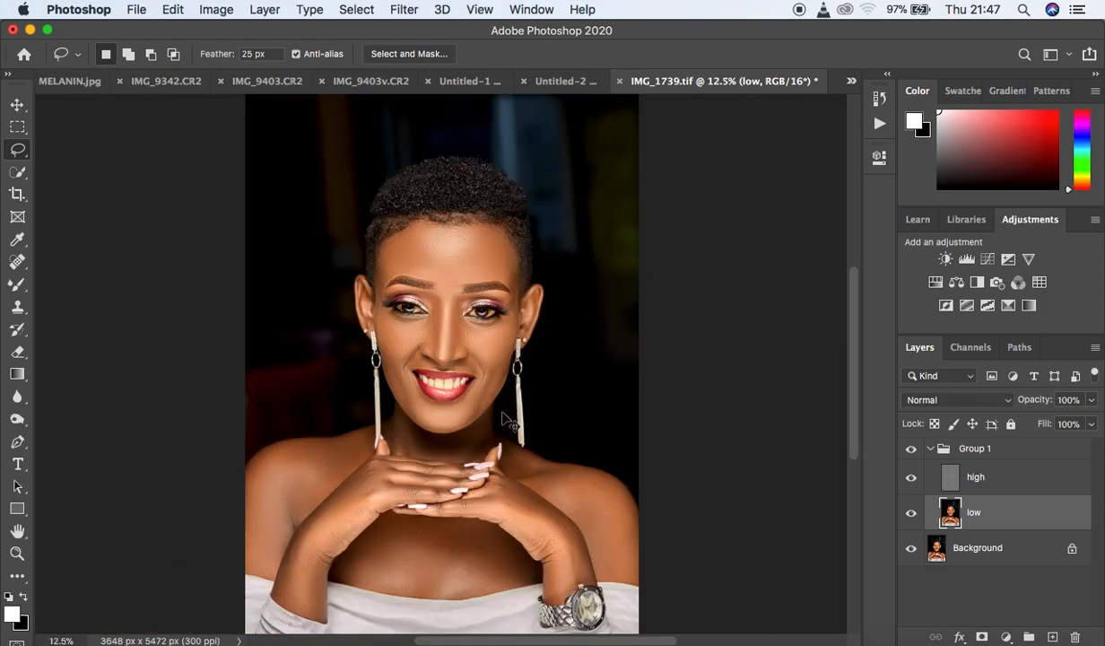
{"action": "key", "text": "super+equal"}
{"action": "key", "text": "super+equal"}
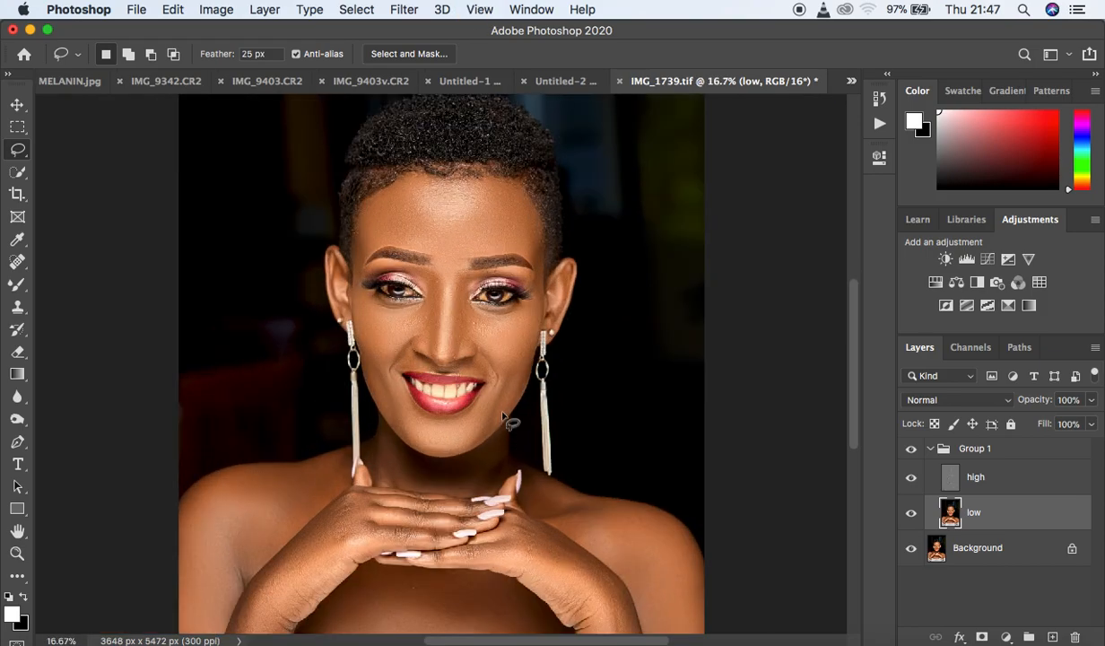
{"action": "key", "text": "super+equal"}
{"action": "key", "text": "super+equal"}
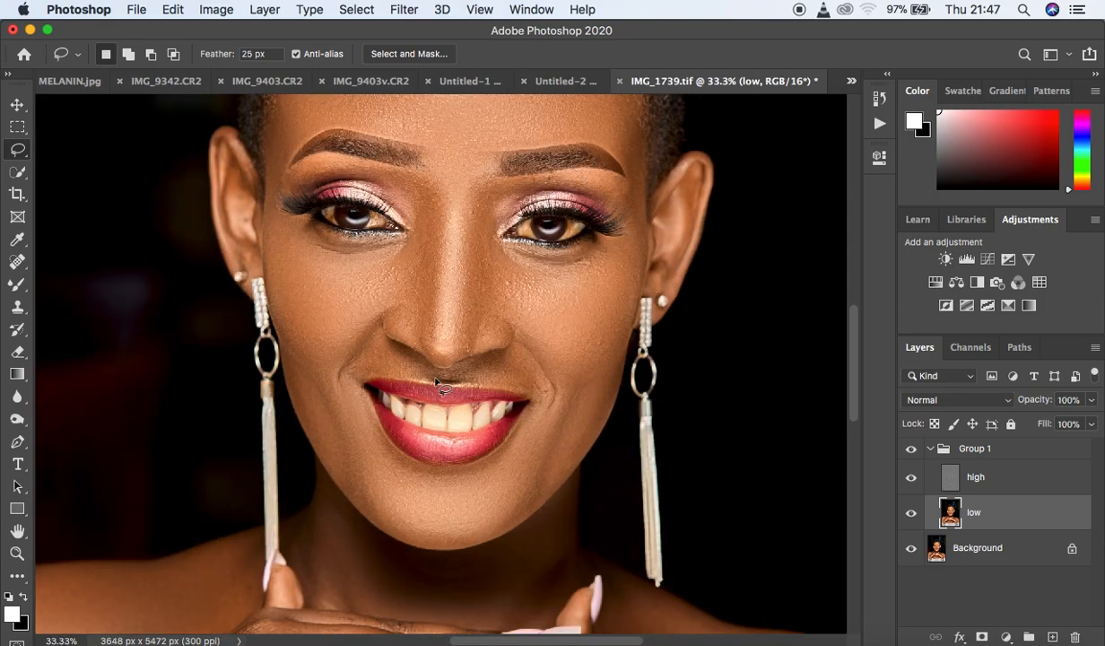
{"action": "mouse_move", "coordinate": [381, 335]}
{"action": "left_mouse_down"}
{"action": "mouse_move", "coordinate": [434, 375]}
{"action": "mouse_move", "coordinate": [355, 384]}
{"action": "mouse_move", "coordinate": [369, 348]}
{"action": "left_mouse_up"}
{"action": "right_click", "coordinate": [388, 360]}
{"action": "left_click", "coordinate": [480, 581]}
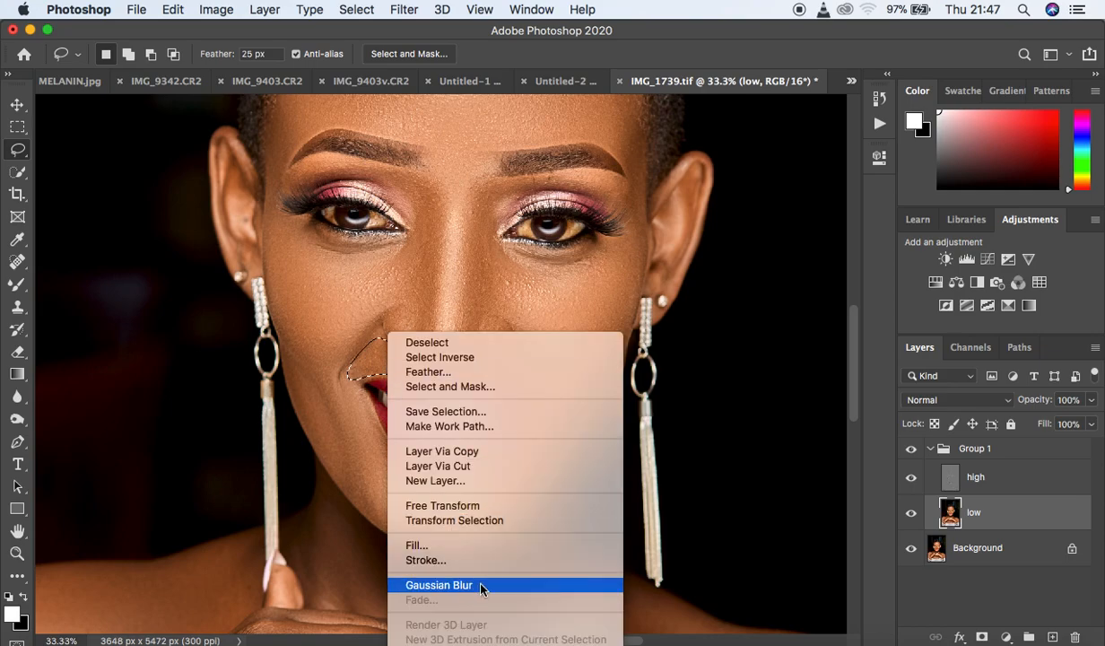
{"action": "left_click", "coordinate": [480, 582]}
Blur the matching smile-line area between nostril and mouth corner on the subject's left side and deselect.
{"action": "mouse_move", "coordinate": [508, 351]}
{"action": "left_mouse_down"}
{"action": "mouse_move", "coordinate": [465, 371]}
{"action": "mouse_move", "coordinate": [542, 389]}
{"action": "mouse_move", "coordinate": [523, 352]}
{"action": "mouse_move", "coordinate": [520, 375]}
{"action": "left_mouse_up"}
{"action": "right_click", "coordinate": [520, 377]}
{"action": "left_click", "coordinate": [592, 585]}
{"action": "left_click", "coordinate": [597, 533]}
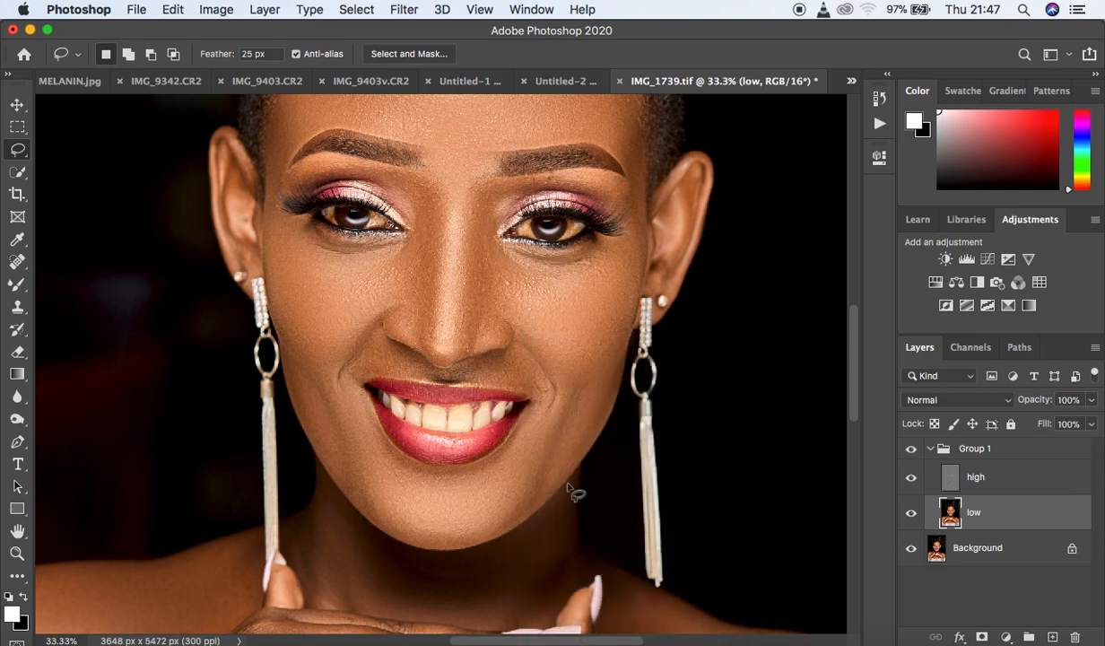
Lasso the subject's right shoulder and upper arm, reapply the Gaussian Blur and deselect.
{"action": "key", "text": "super+minus"}
{"action": "key", "text": "super+minus"}
{"action": "key", "text": "super+minus"}
{"action": "key", "text": "super+minus"}
{"action": "key", "text": "super+equal"}
{"action": "key", "text": "super+equal"}
{"action": "key", "text": "super+minus"}
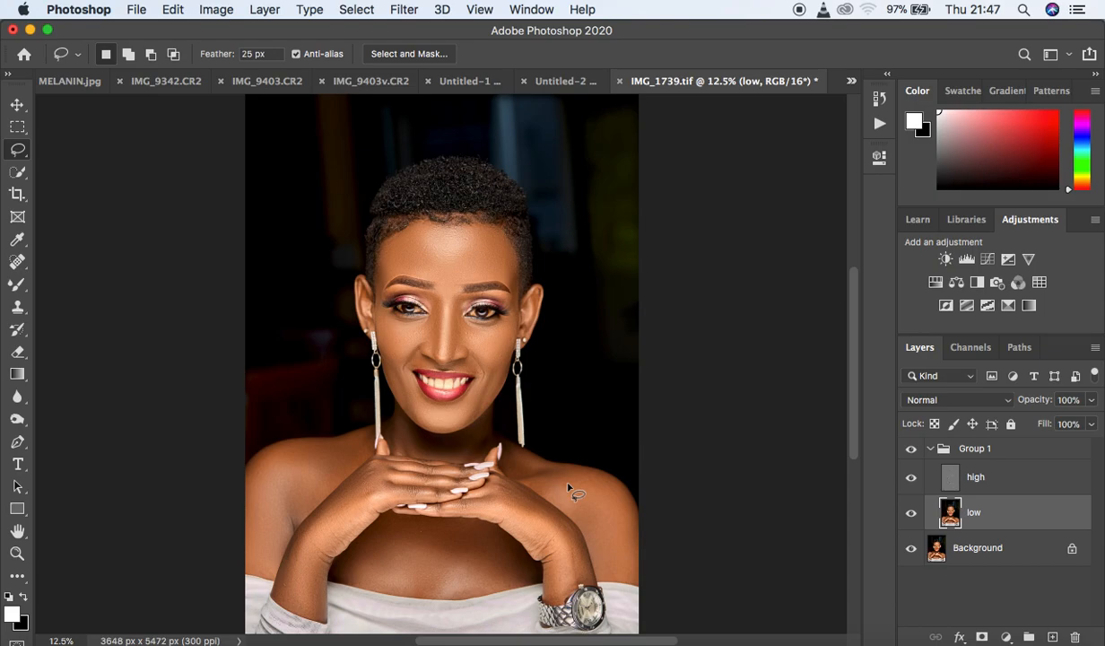
{"action": "mouse_move", "coordinate": [249, 475]}
{"action": "left_mouse_down"}
{"action": "mouse_move", "coordinate": [279, 451]}
{"action": "mouse_move", "coordinate": [335, 444]}
{"action": "mouse_move", "coordinate": [352, 465]}
{"action": "mouse_move", "coordinate": [313, 492]}
{"action": "mouse_move", "coordinate": [257, 566]}
{"action": "mouse_move", "coordinate": [232, 557]}
{"action": "mouse_move", "coordinate": [269, 478]}
{"action": "left_mouse_up"}
{"action": "right_click", "coordinate": [278, 500]}
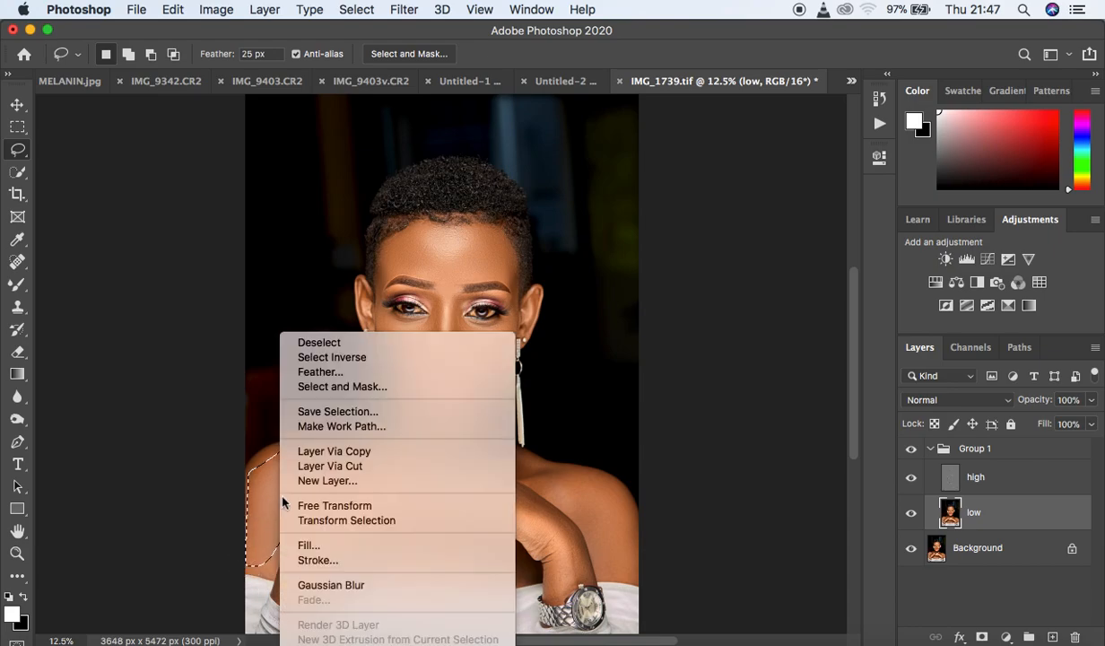
{"action": "left_click", "coordinate": [338, 584]}
{"action": "left_click", "coordinate": [409, 573]}
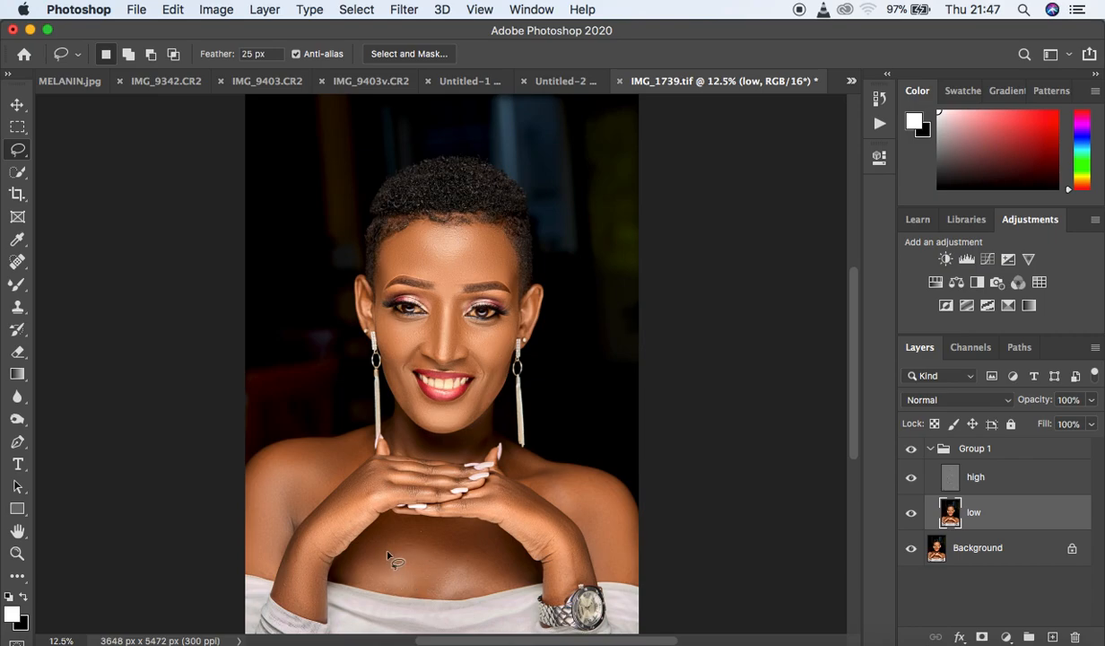
Lasso an oval area of the chest beneath the hands, reapply the Gaussian Blur and deselect.
{"action": "mouse_move", "coordinate": [375, 533]}
{"action": "left_mouse_down"}
{"action": "mouse_move", "coordinate": [415, 522]}
{"action": "mouse_move", "coordinate": [469, 527]}
{"action": "mouse_move", "coordinate": [515, 562]}
{"action": "mouse_move", "coordinate": [504, 578]}
{"action": "mouse_move", "coordinate": [430, 586]}
{"action": "mouse_move", "coordinate": [366, 576]}
{"action": "mouse_move", "coordinate": [369, 536]}
{"action": "left_mouse_up"}
{"action": "right_click", "coordinate": [418, 560]}
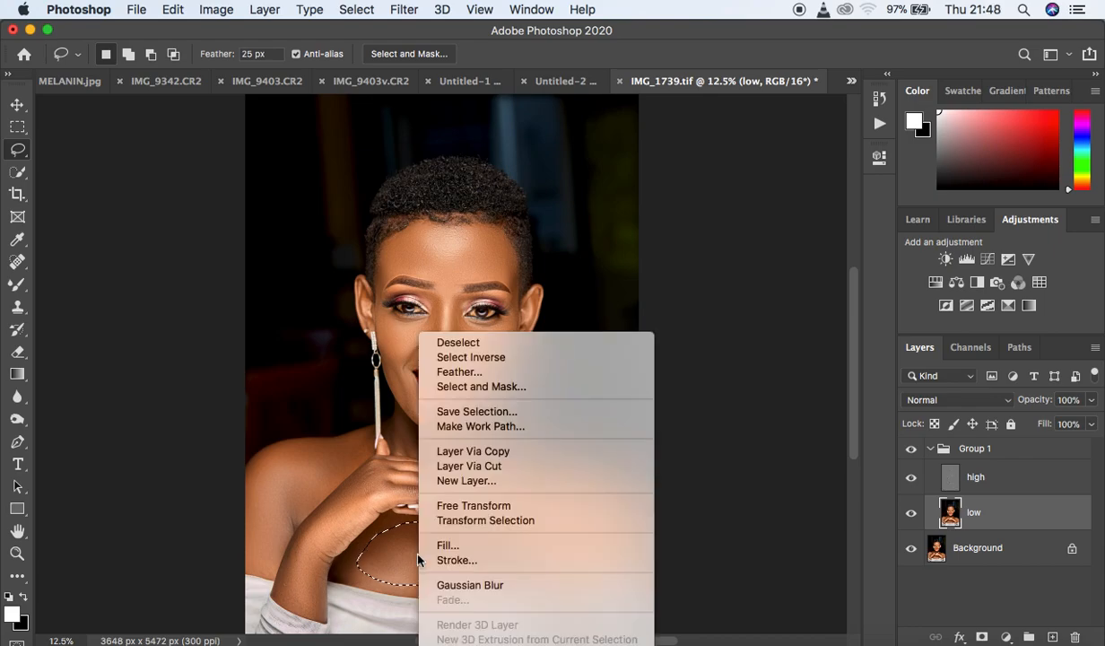
{"action": "left_click", "coordinate": [462, 585]}
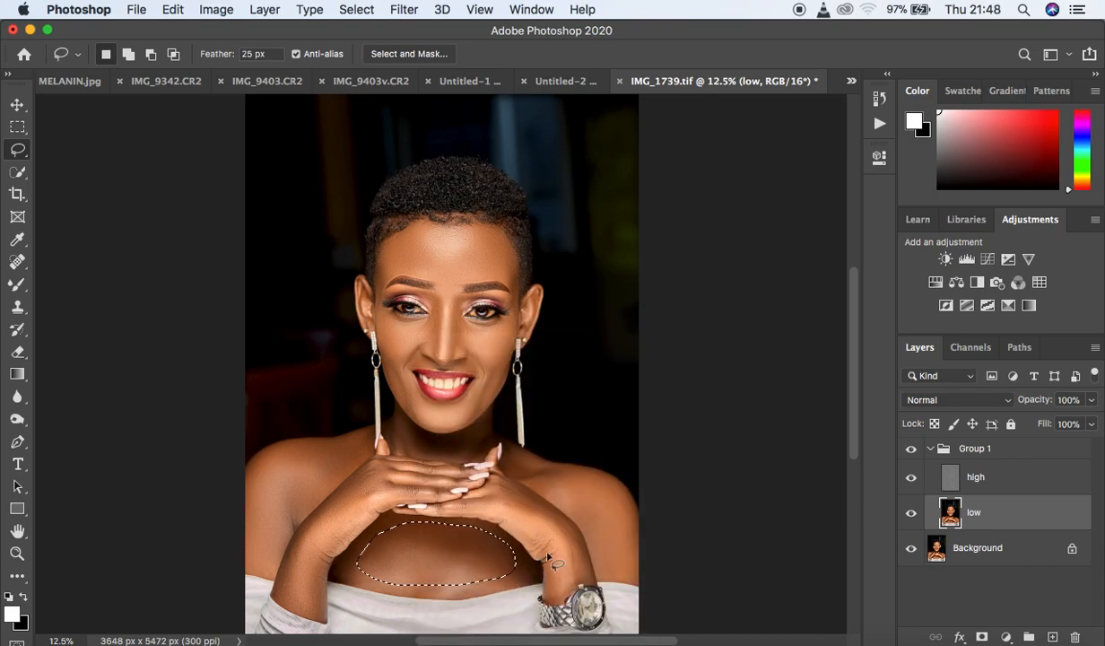
{"action": "left_click", "coordinate": [584, 504]}
Lasso the subject's left shoulder and upper arm, reapply the Gaussian Blur, fade it to 80% opacity and deselect.
{"action": "mouse_move", "coordinate": [510, 459]}
{"action": "left_mouse_down"}
{"action": "mouse_move", "coordinate": [608, 557]}
{"action": "mouse_move", "coordinate": [630, 561]}
{"action": "mouse_move", "coordinate": [645, 549]}
{"action": "mouse_move", "coordinate": [596, 485]}
{"action": "mouse_move", "coordinate": [557, 477]}
{"action": "left_mouse_up"}
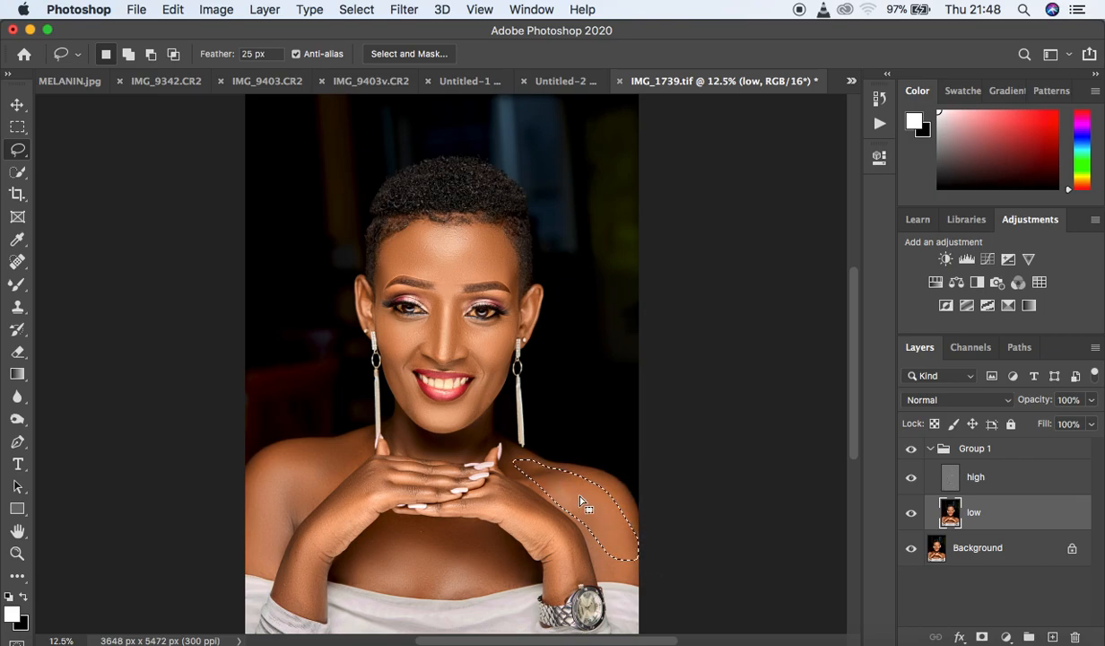
{"action": "right_click", "coordinate": [558, 477]}
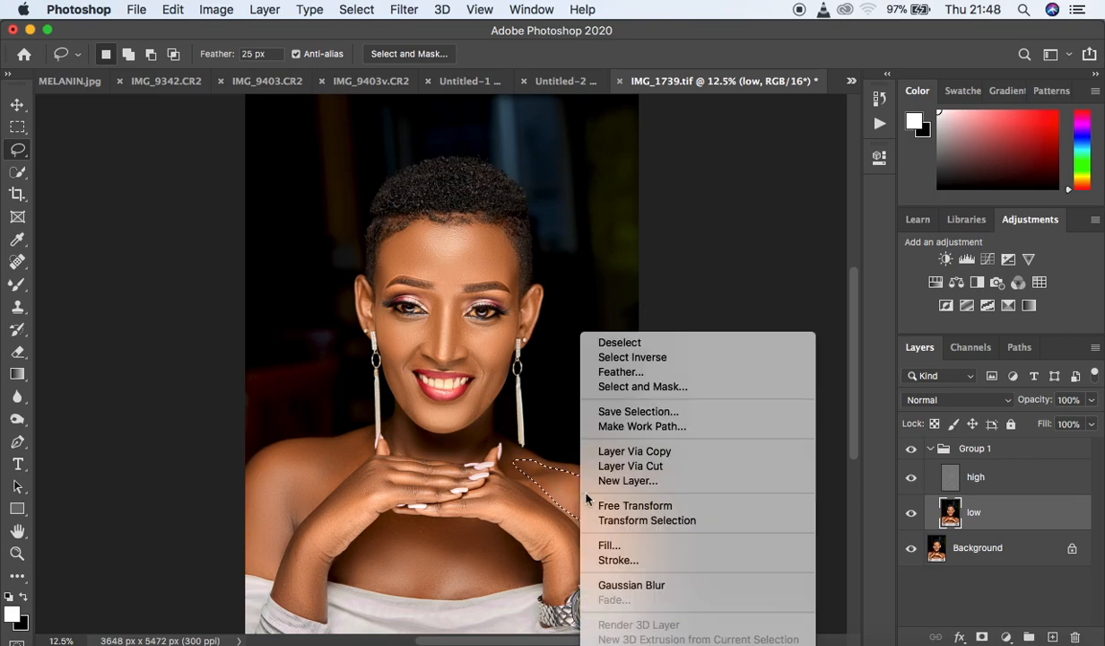
{"action": "left_click", "coordinate": [652, 585]}
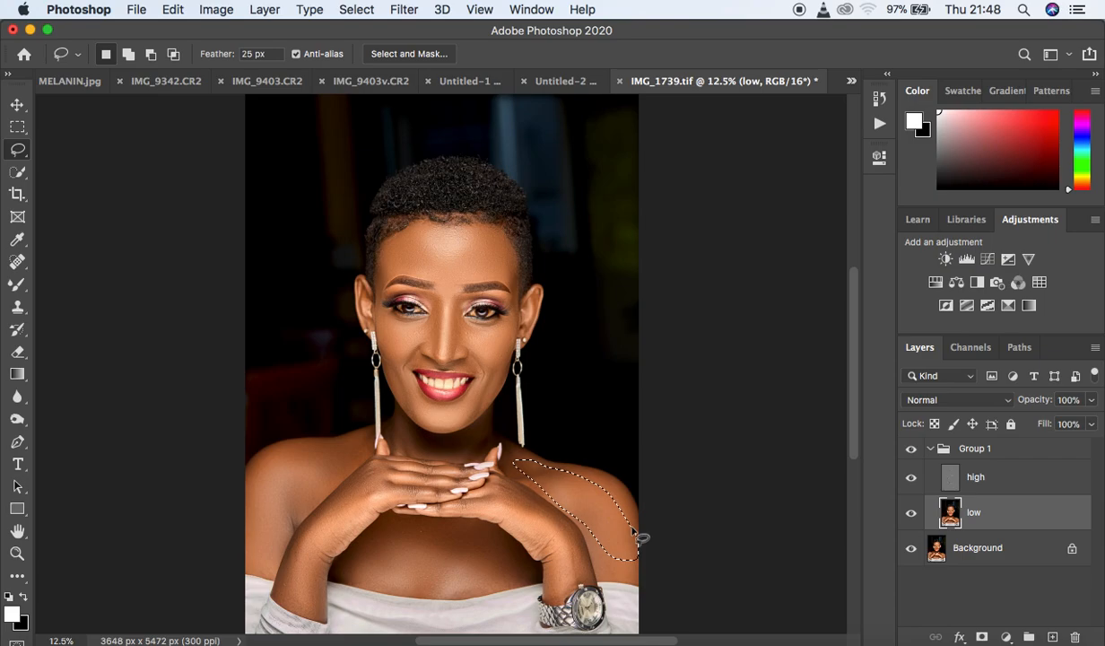
{"action": "key", "text": "shift+super+f"}
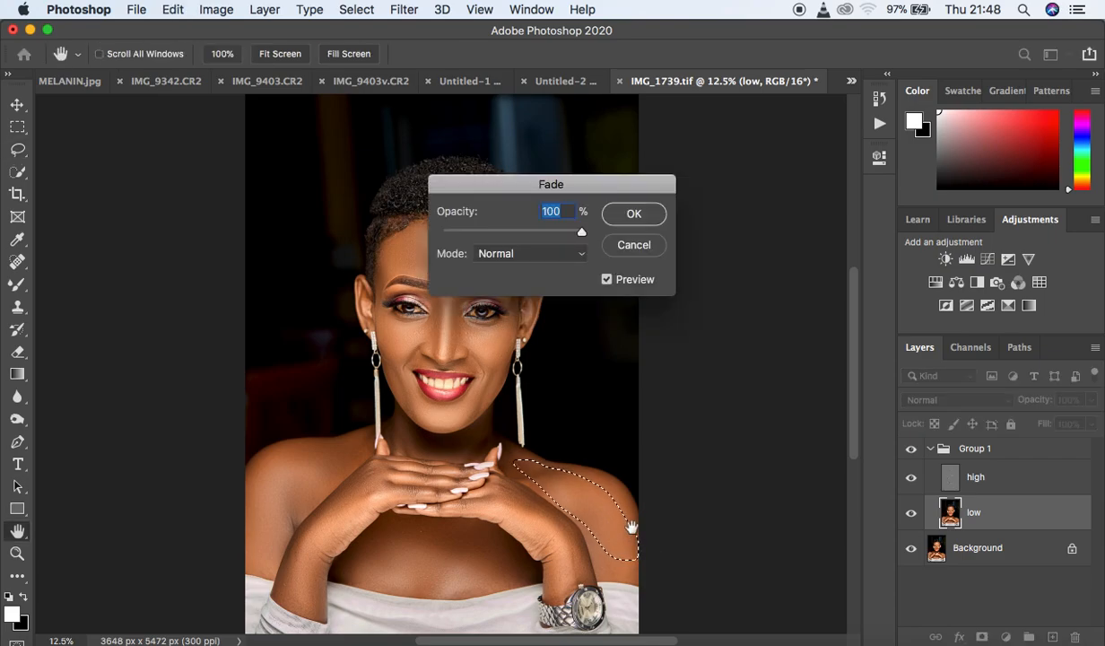
{"action": "left_click_drag", "start_coordinate": [579, 230], "coordinate": [554, 234]}
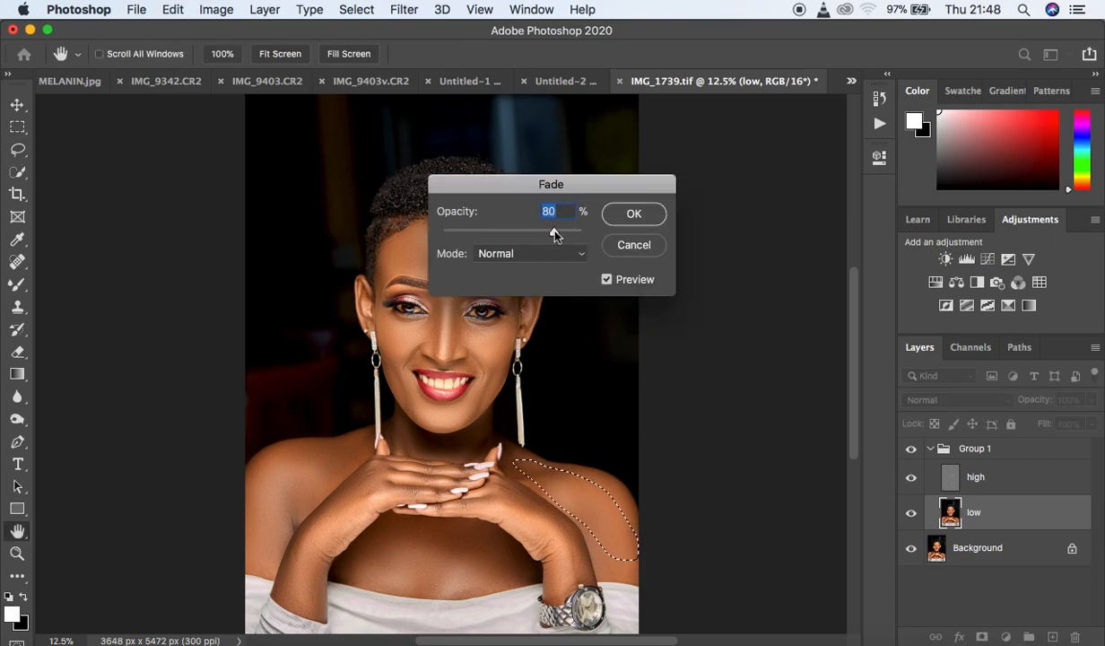
{"action": "left_click", "coordinate": [632, 214]}
{"action": "key", "text": "super+d"}
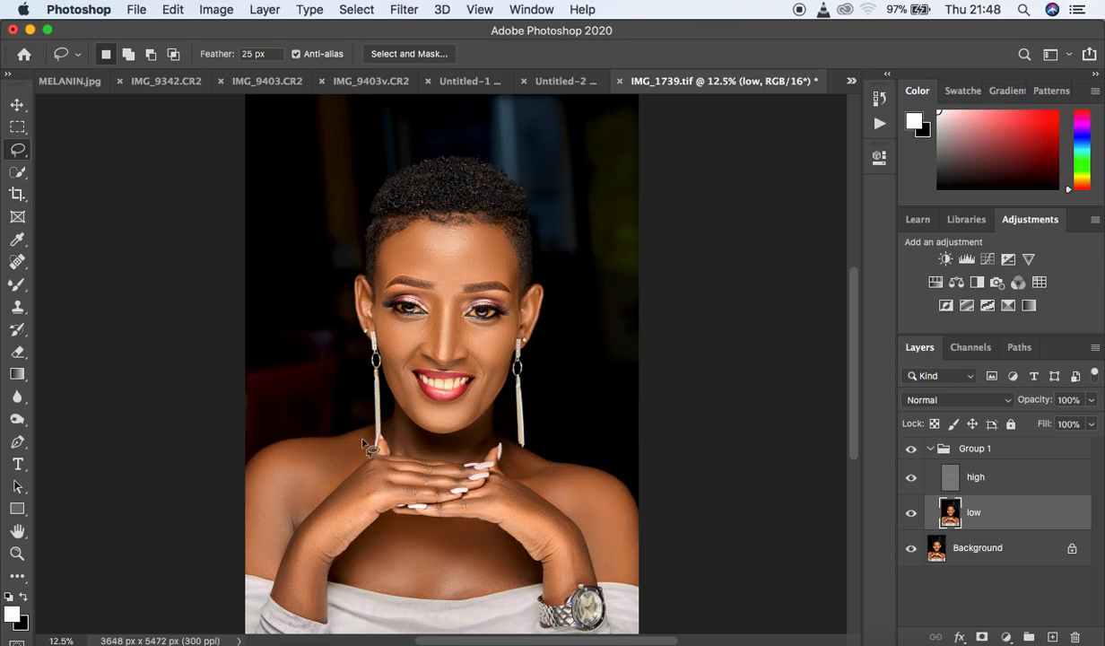
Lasso the neck area beneath the jaw on the subject's right side, reapply the Gaussian Blur and deselect.
{"action": "mouse_move", "coordinate": [394, 412]}
{"action": "left_mouse_down"}
{"action": "mouse_move", "coordinate": [460, 446]}
{"action": "mouse_move", "coordinate": [414, 451]}
{"action": "mouse_move", "coordinate": [395, 424]}
{"action": "mouse_move", "coordinate": [412, 446]}
{"action": "left_mouse_up"}
{"action": "right_click", "coordinate": [409, 446]}
{"action": "left_click", "coordinate": [476, 584]}
{"action": "left_click", "coordinate": [636, 517]}
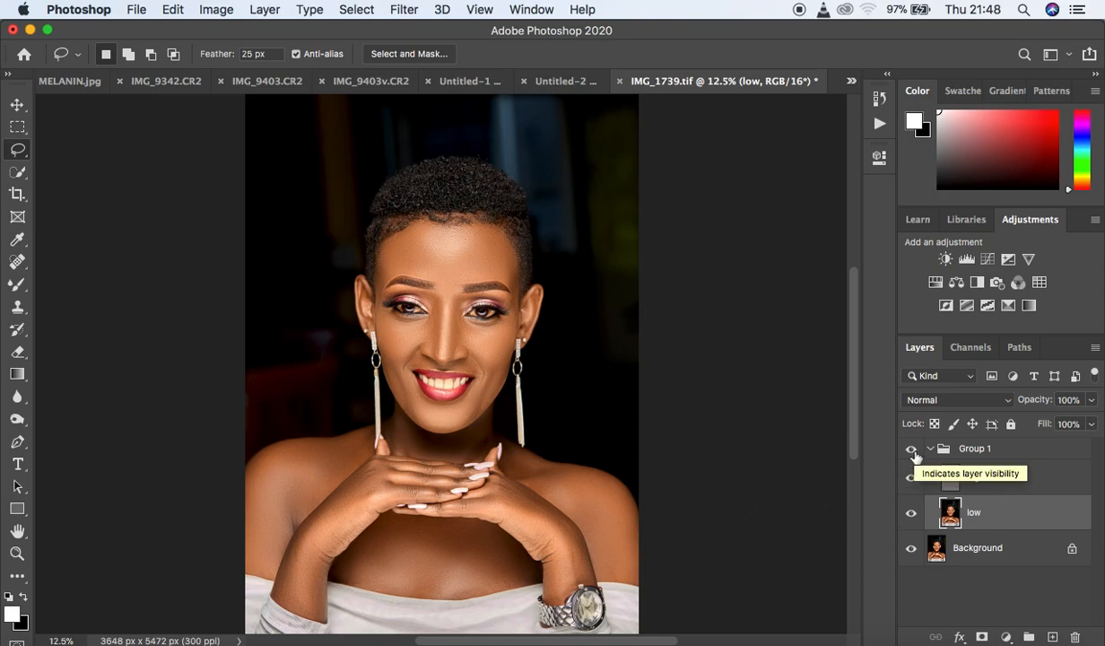
Toggle the visibility of Group 1 repeatedly to compare the retouched skin with the original.
{"action": "left_click", "coordinate": [911, 448]}
{"action": "left_click", "coordinate": [910, 451]}
{"action": "left_click", "coordinate": [910, 451]}
{"action": "left_click", "coordinate": [911, 451]}
{"action": "left_click", "coordinate": [910, 451]}
{"action": "left_click", "coordinate": [911, 451]}
{"action": "left_click", "coordinate": [911, 451]}
{"action": "left_click", "coordinate": [911, 451]}
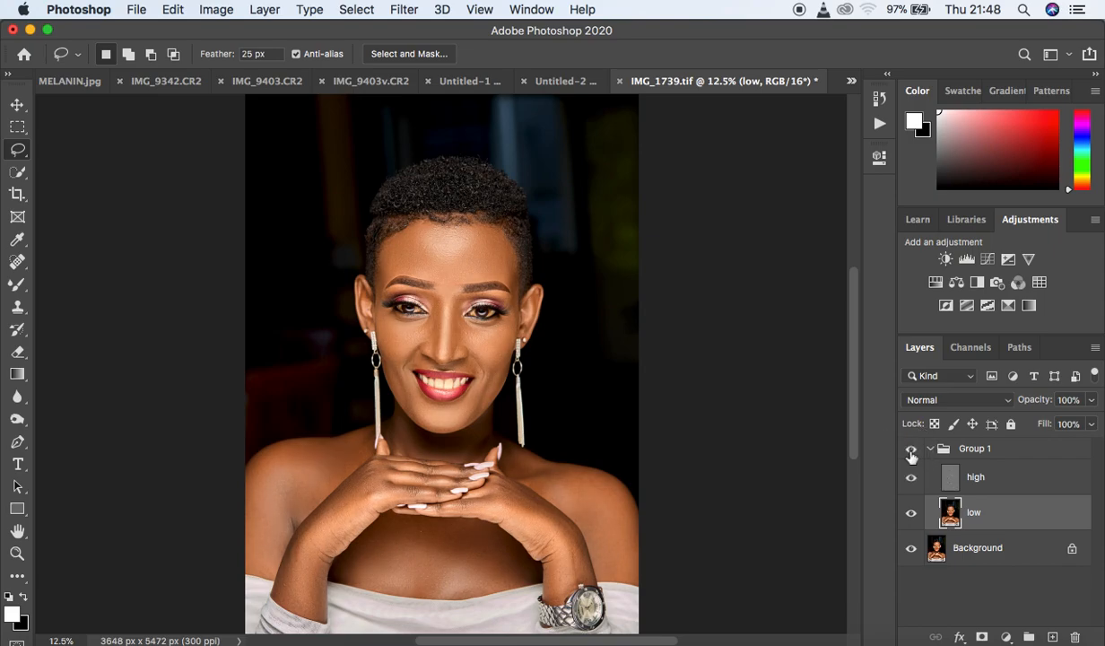
Using the Clone Stamp on the high layer, clone clean skin texture over the bumpy cheek beside the subject's left nostril.
{"action": "left_click", "coordinate": [1001, 488]}
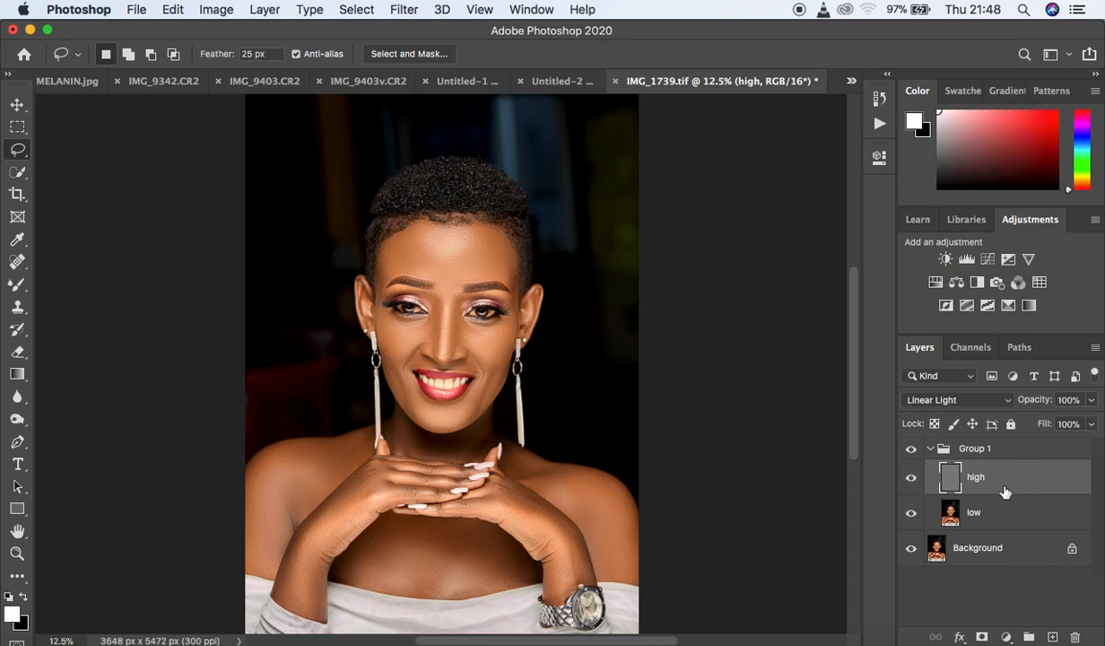
{"action": "left_click", "coordinate": [15, 266]}
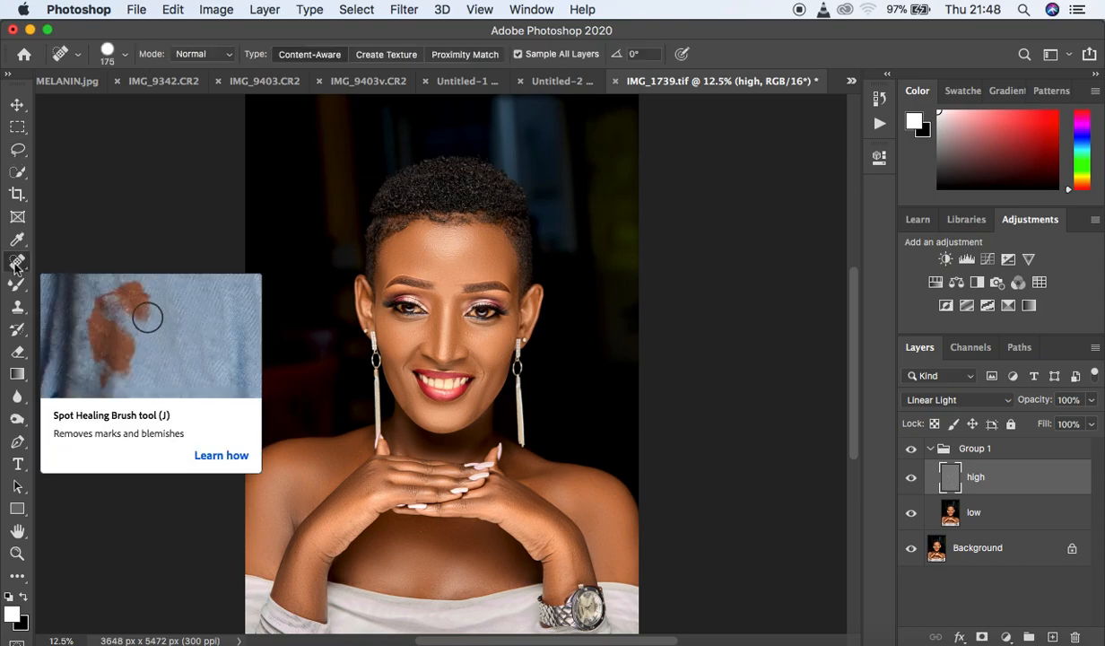
{"action": "left_click", "coordinate": [17, 306]}
{"action": "scroll", "coordinate": [525, 386], "scroll_direction": "up", "scroll_amount": 5}
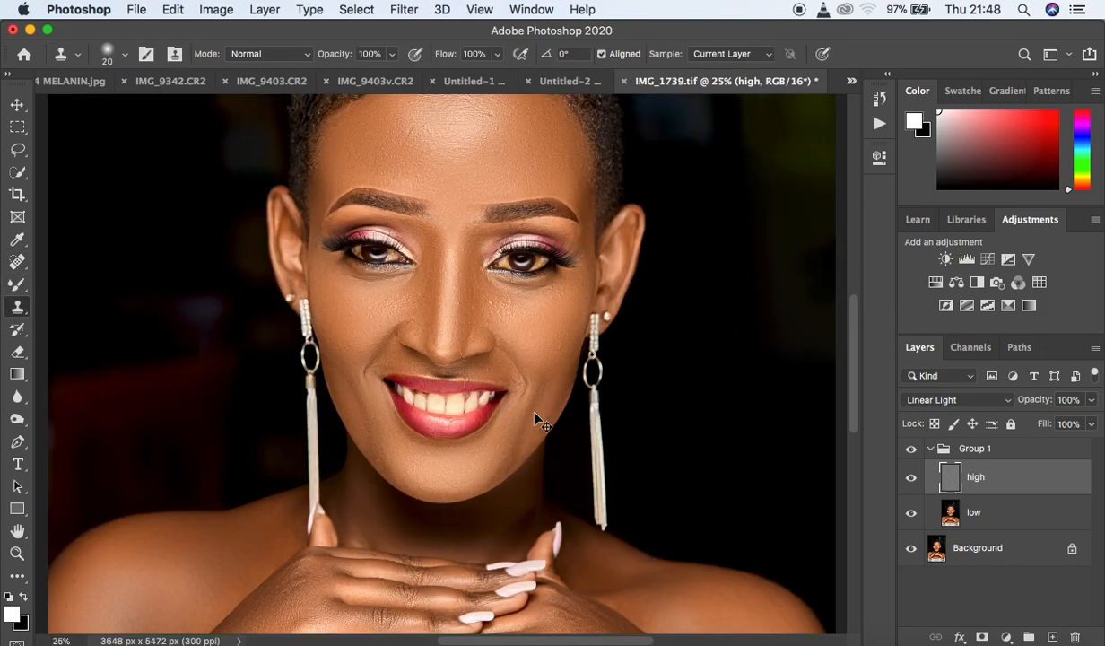
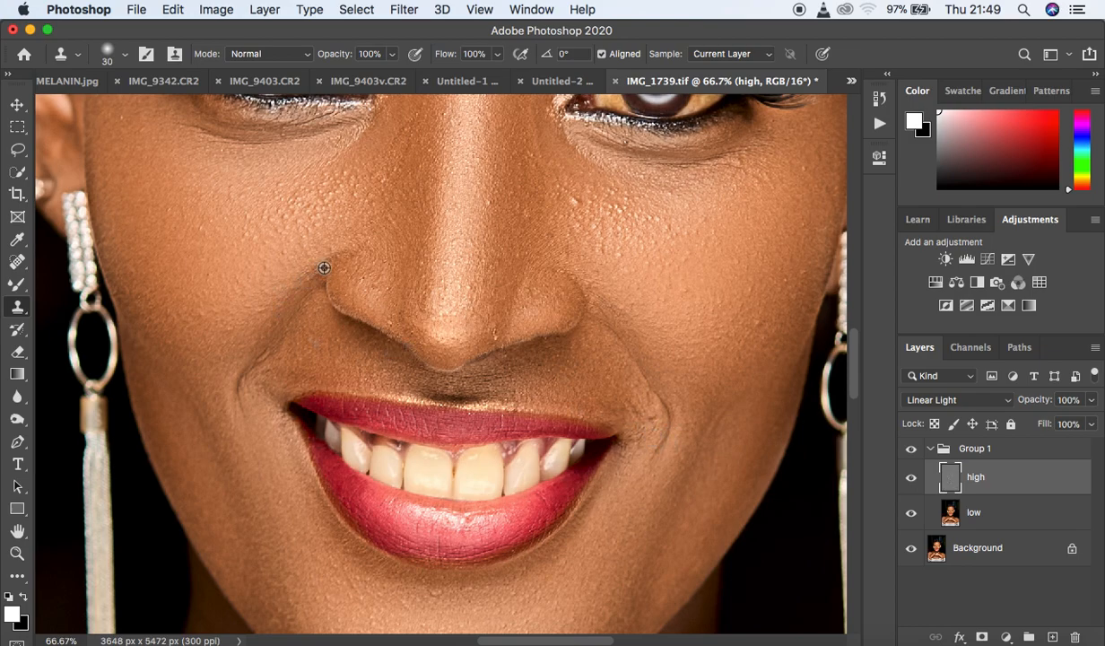
{"action": "left_click", "coordinate": [586, 214], "text": "alt"}
{"action": "left_click", "coordinate": [585, 214], "text": "alt"}
{"action": "left_click", "coordinate": [586, 214], "text": "alt"}
Clone cleaner skin texture over the smile-line creases on both sides of the mouth with a 30 px stamp.
{"action": "left_click", "coordinate": [648, 456], "text": "alt"}
{"action": "left_click", "coordinate": [630, 404], "text": "alt"}
{"action": "left_click", "coordinate": [652, 423], "text": "alt"}
{"action": "left_click", "coordinate": [286, 375], "text": "alt"}
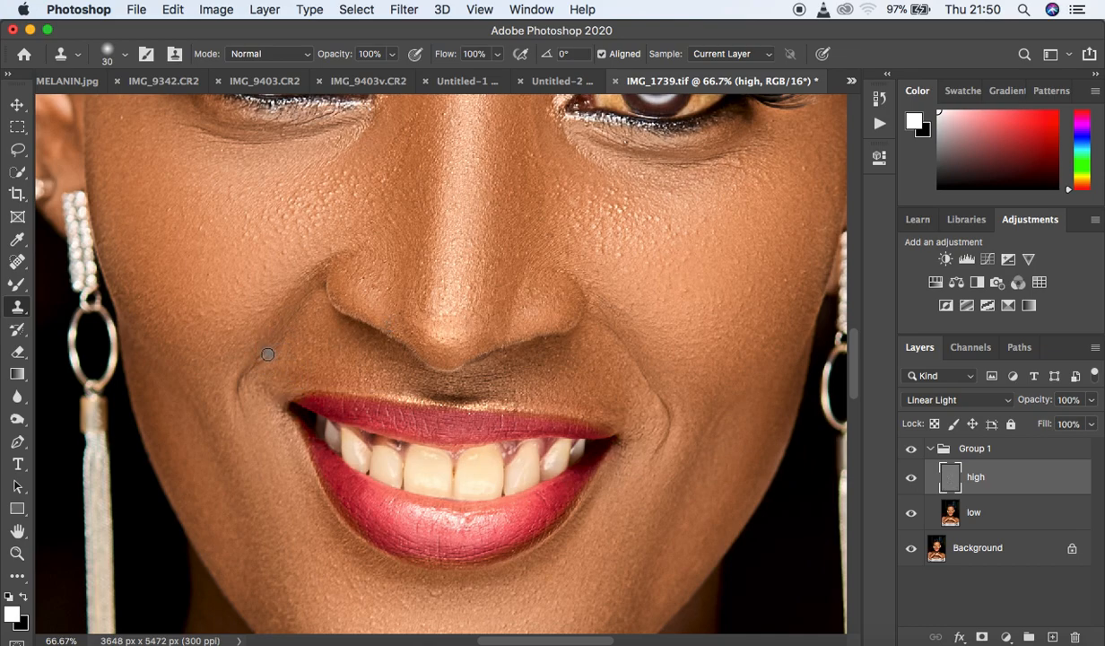
Clone clean texture over the stray hairs beneath the eyebrows, the upper cheek and the side of the nose bridge.
{"action": "left_click_drag", "start_coordinate": [851, 366], "coordinate": [850, 318]}
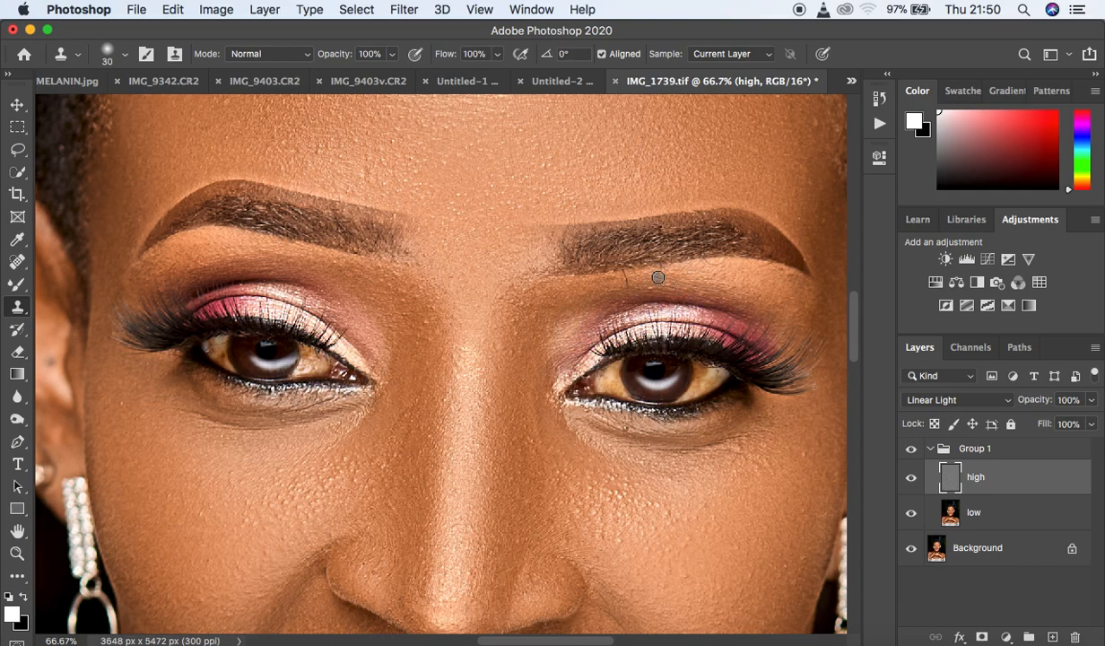
{"action": "left_click", "coordinate": [646, 283], "text": "alt"}
{"action": "left_click", "coordinate": [351, 277], "text": "alt"}
{"action": "left_click", "coordinate": [368, 456], "text": "alt"}
{"action": "left_click", "coordinate": [343, 457]}
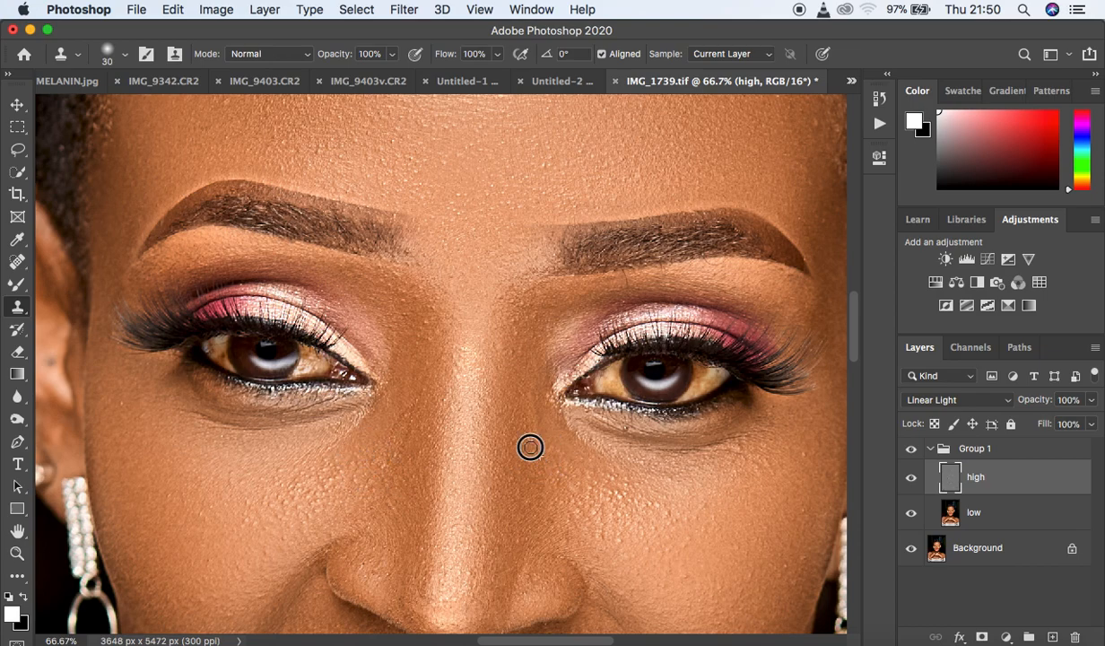
{"action": "left_click", "coordinate": [513, 327], "text": "alt"}
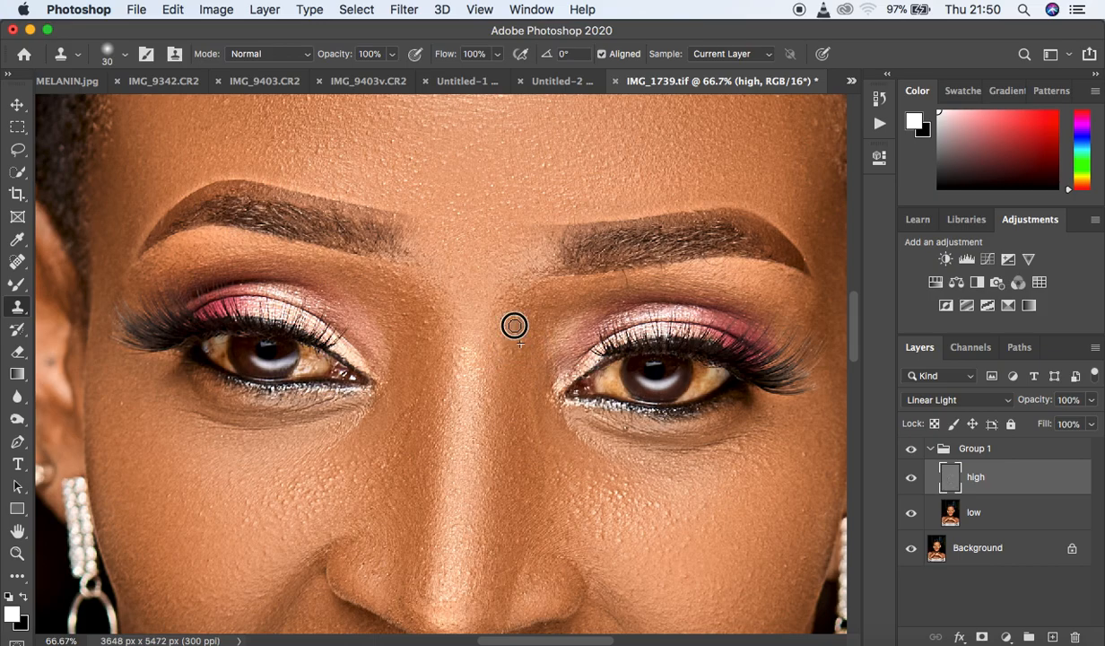
{"action": "left_click", "coordinate": [512, 362]}
{"action": "left_click", "coordinate": [508, 375], "text": "alt"}
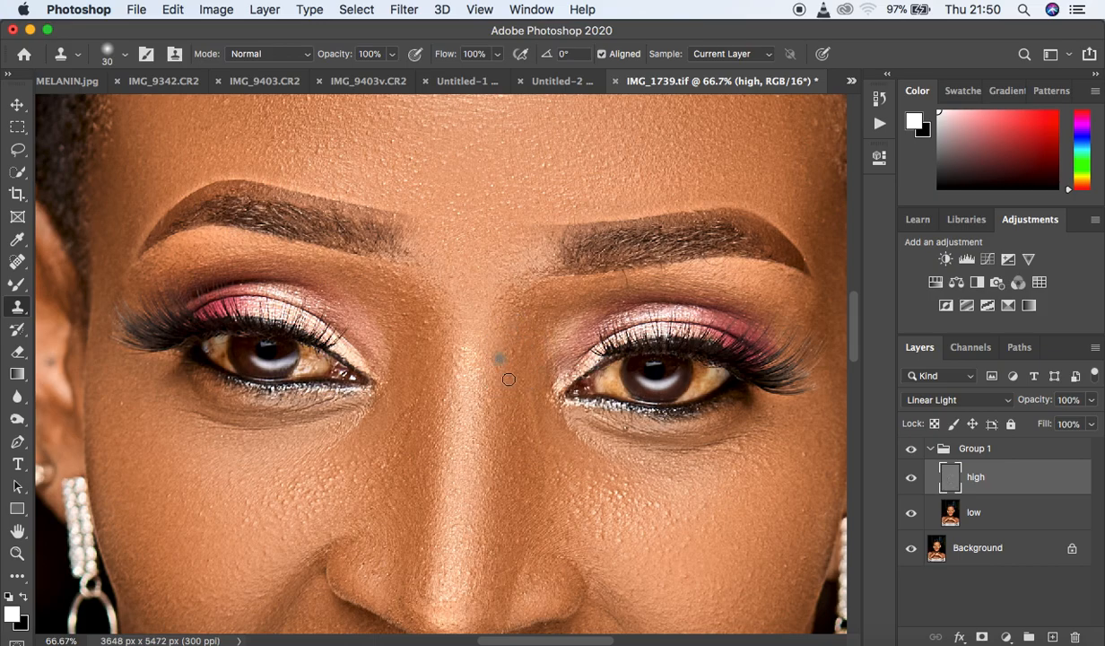
Clone smoother skin texture over the forehead lines and blemishes and a cheek spot, enlarging the stamp from 40 to 50 px.
{"action": "key", "text": "super+minus"}
{"action": "key", "text": "super+minus"}
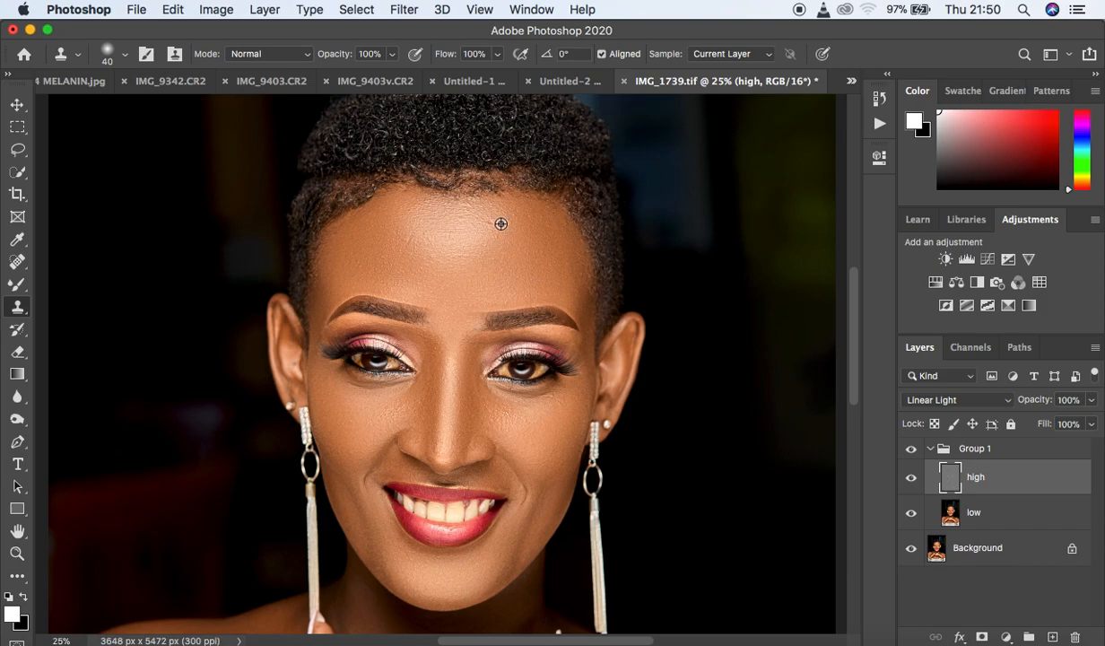
{"action": "left_click", "coordinate": [482, 215], "text": "alt"}
{"action": "left_click", "coordinate": [494, 228]}
{"action": "left_click", "coordinate": [491, 224], "text": "alt"}
{"action": "left_click", "coordinate": [496, 240], "text": "alt"}
{"action": "left_click", "coordinate": [479, 254]}
{"action": "left_click", "coordinate": [480, 258], "text": "alt"}
{"action": "left_click", "coordinate": [473, 256]}
{"action": "left_click", "coordinate": [415, 258], "text": "alt"}
{"action": "left_click", "coordinate": [408, 246]}
{"action": "left_click", "coordinate": [472, 212], "text": "alt"}
{"action": "left_click", "coordinate": [471, 224]}
{"action": "left_click", "coordinate": [469, 224], "text": "alt"}
{"action": "left_click", "coordinate": [562, 403], "text": "alt"}
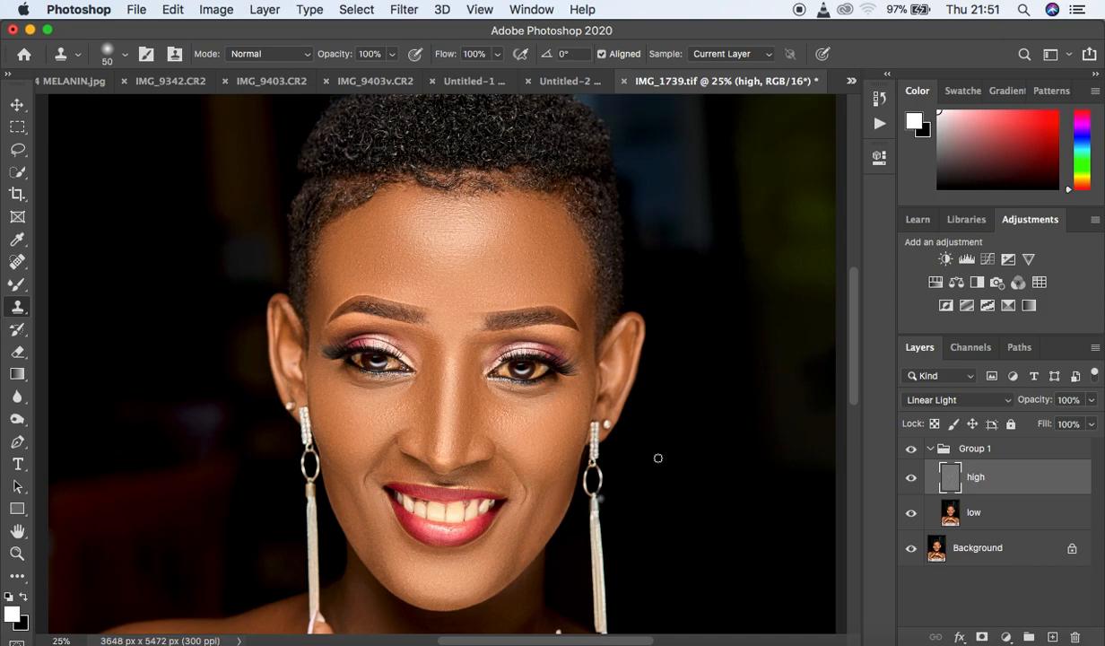
Clone clean texture over the upper chest beneath the hands and the subject's right forearm with a 70 px stamp.
{"action": "left_click_drag", "start_coordinate": [851, 354], "coordinate": [856, 452]}
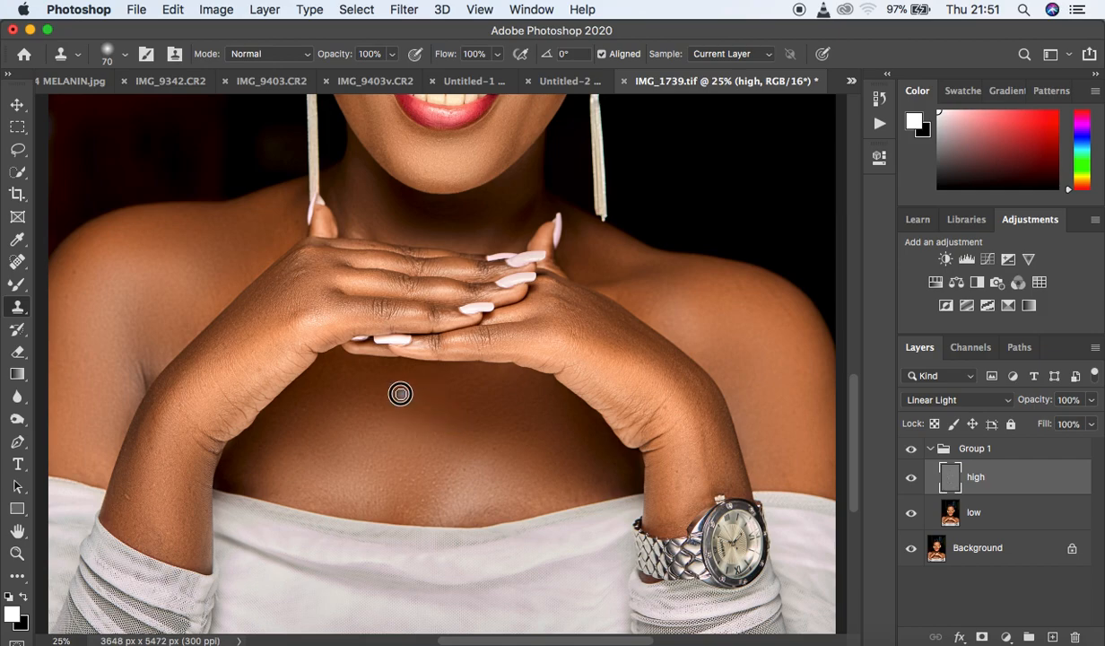
{"action": "left_click", "coordinate": [415, 405], "text": "alt"}
{"action": "left_click", "coordinate": [403, 389]}
{"action": "left_click", "coordinate": [410, 412], "text": "alt"}
{"action": "left_click", "coordinate": [137, 512], "text": "alt"}
{"action": "left_click", "coordinate": [129, 497]}
{"action": "left_click", "coordinate": [128, 493], "text": "alt"}
{"action": "left_click", "coordinate": [163, 499]}
Clone clean texture over the outer chest areas beside both forearms with the 70 px stamp.
{"action": "left_click", "coordinate": [597, 485], "text": "alt"}
{"action": "left_click", "coordinate": [564, 489]}
{"action": "left_click", "coordinate": [332, 468], "text": "alt"}
{"action": "left_click", "coordinate": [299, 457]}
{"action": "left_click_drag", "start_coordinate": [312, 423], "coordinate": [318, 415]}
{"action": "left_click", "coordinate": [299, 407], "text": "alt"}
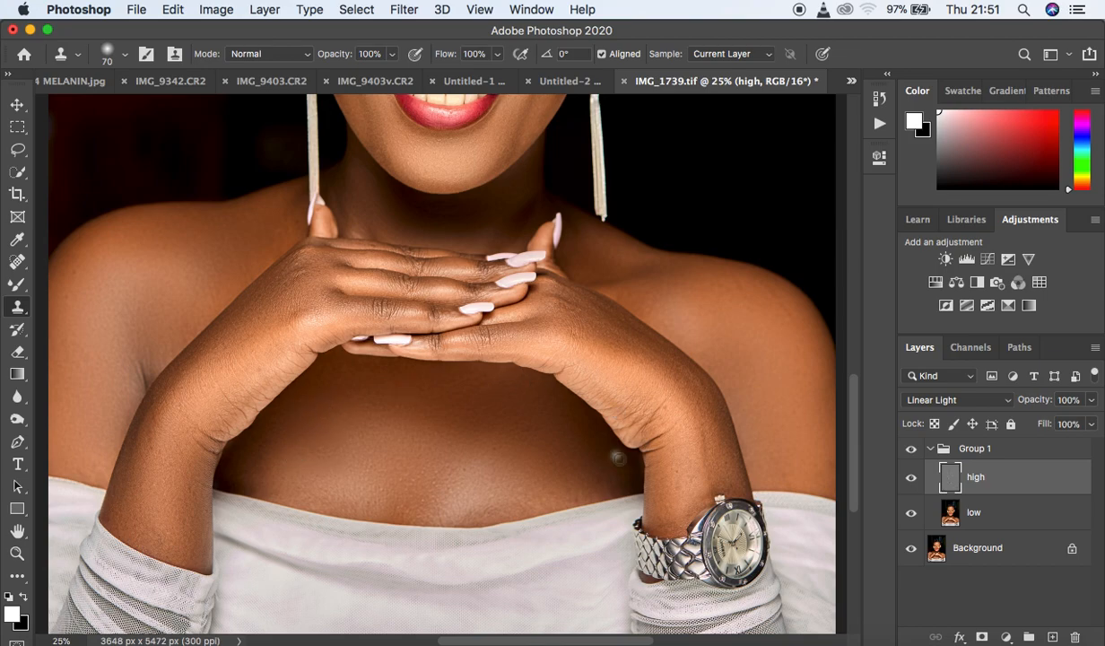
Collapse Group 1 and toggle its visibility to compare the full portrait before and after retouching.
{"action": "scroll", "coordinate": [717, 478], "scroll_direction": "down", "scroll_amount": 5}
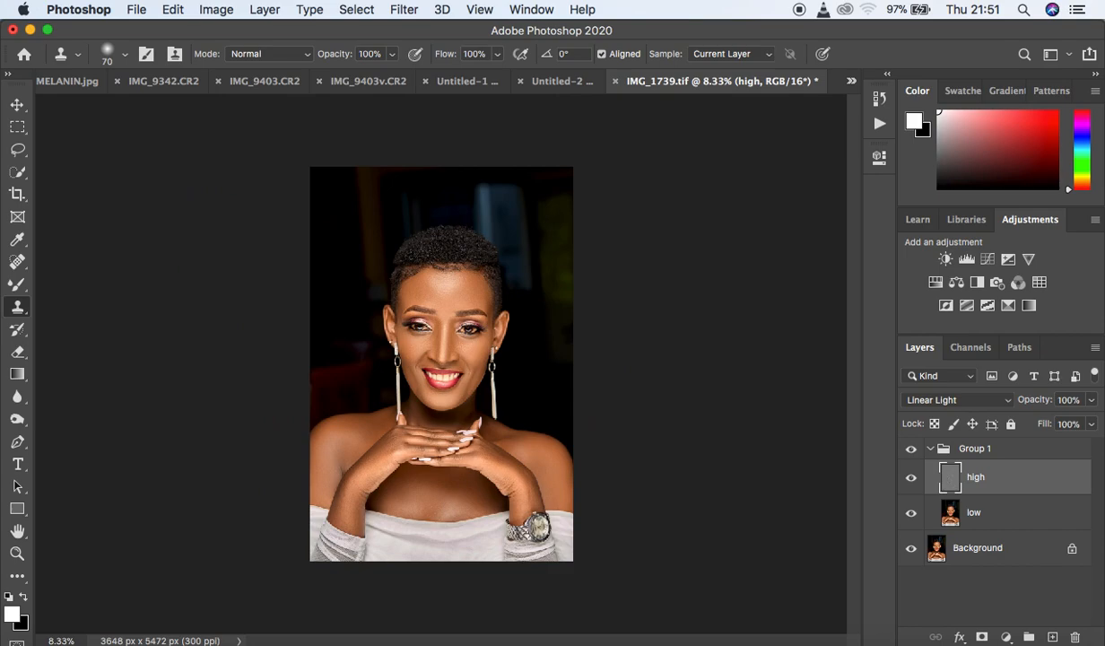
{"action": "scroll", "coordinate": [712, 469], "scroll_direction": "up", "scroll_amount": 2}
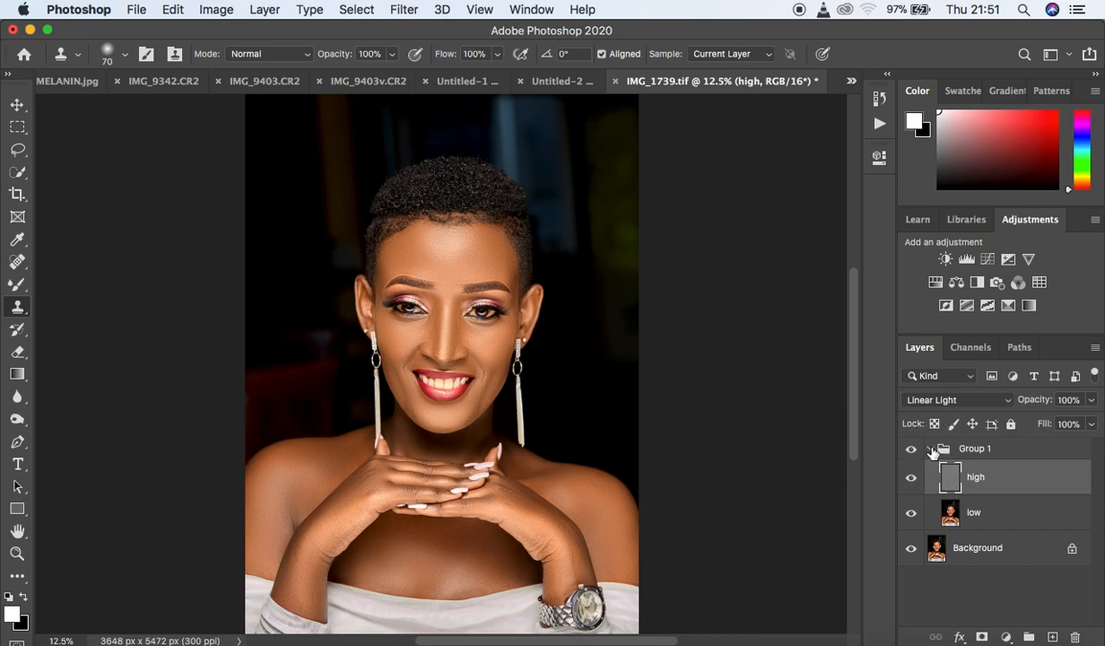
{"action": "left_click", "coordinate": [930, 449]}
{"action": "left_click", "coordinate": [913, 449]}
{"action": "left_click", "coordinate": [914, 449]}
{"action": "left_click", "coordinate": [914, 450]}
{"action": "left_click", "coordinate": [915, 450]}
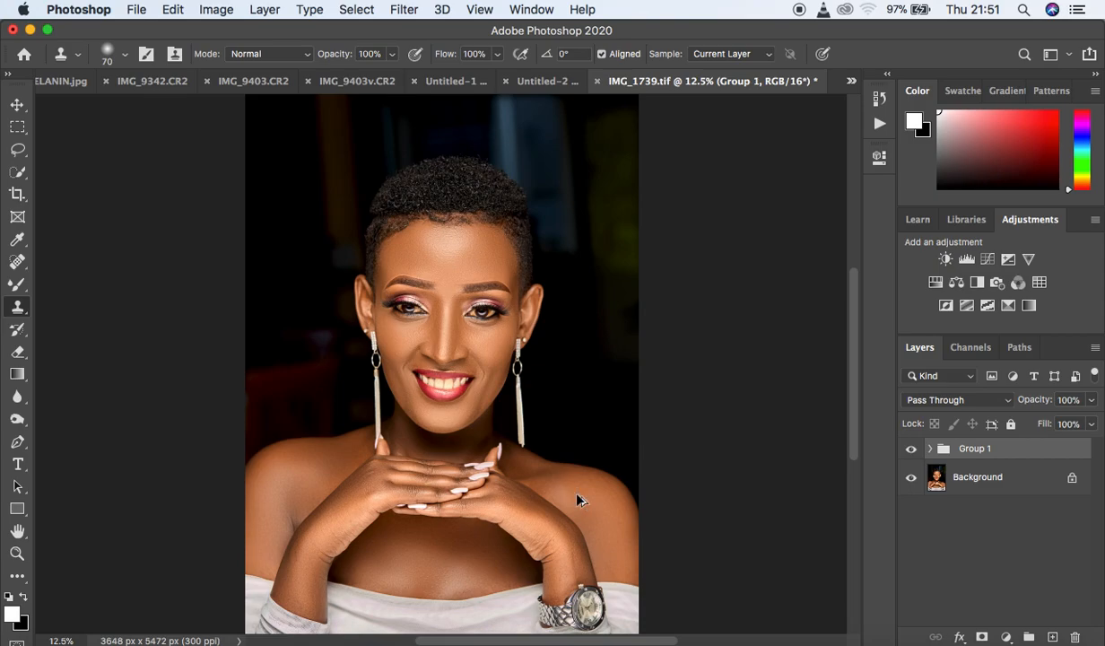
Stamp all visible layers into a new layer above Group 1 and duplicate that merged layer.
{"action": "key", "text": "super+alt+shift+e"}
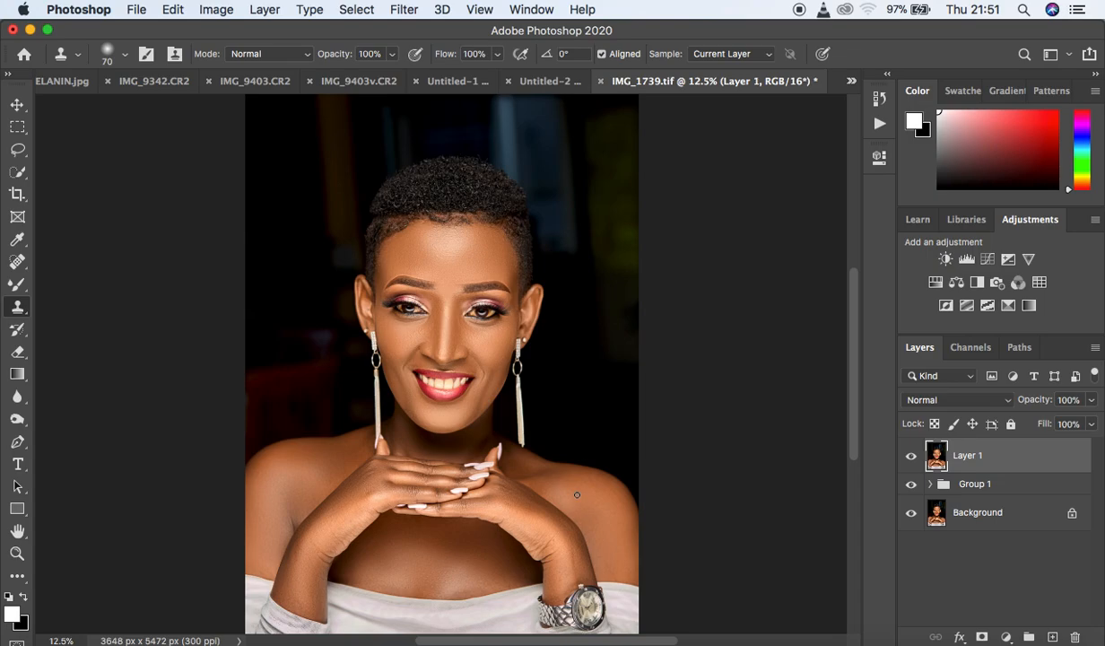
{"action": "key", "text": "super+j"}
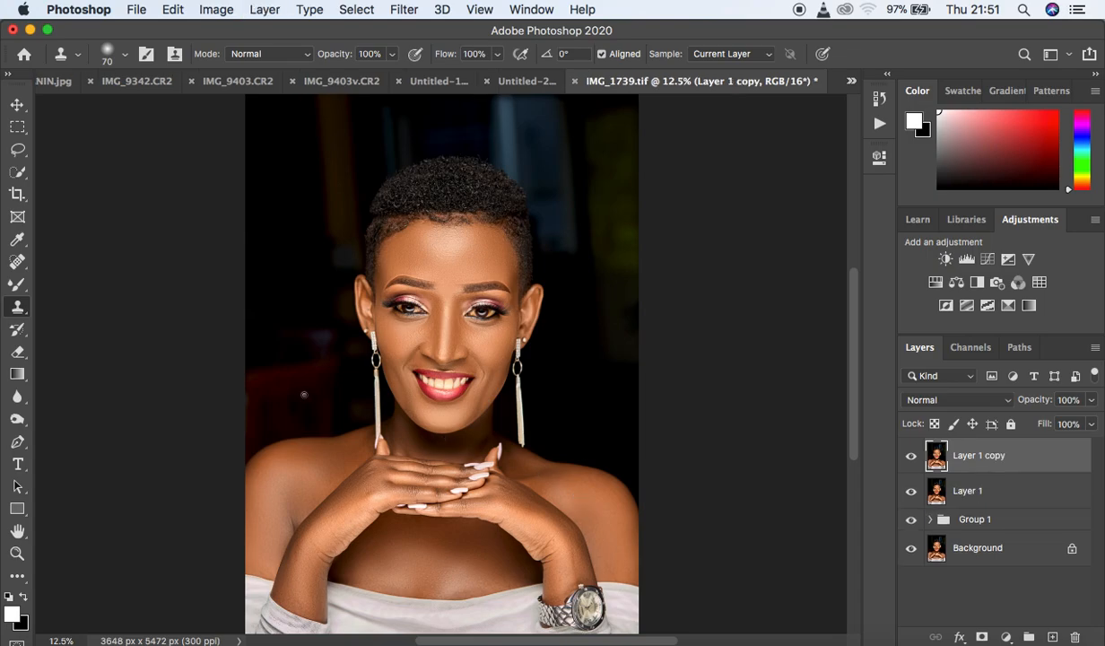
With a 15 px Spot Healing Brush, clean the outer white of the subject's right eye on the duplicated merged layer.
{"action": "left_click", "coordinate": [18, 261]}
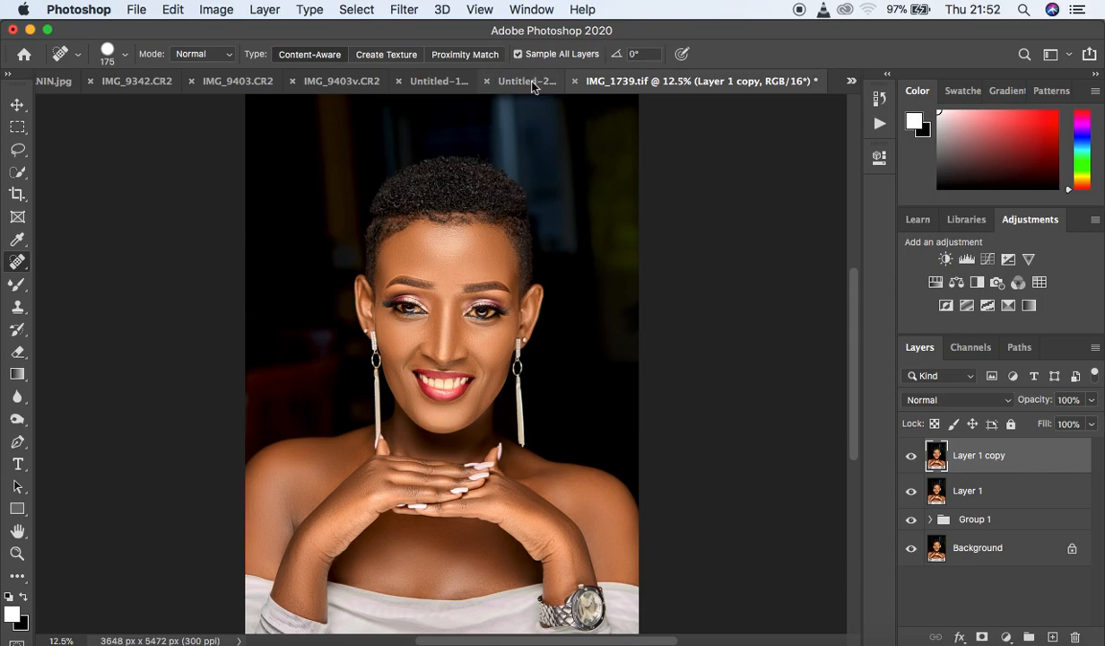
{"action": "key", "text": "super+plus"}
{"action": "key", "text": "super+plus"}
{"action": "key", "text": "super+plus"}
{"action": "key", "text": "super+plus"}
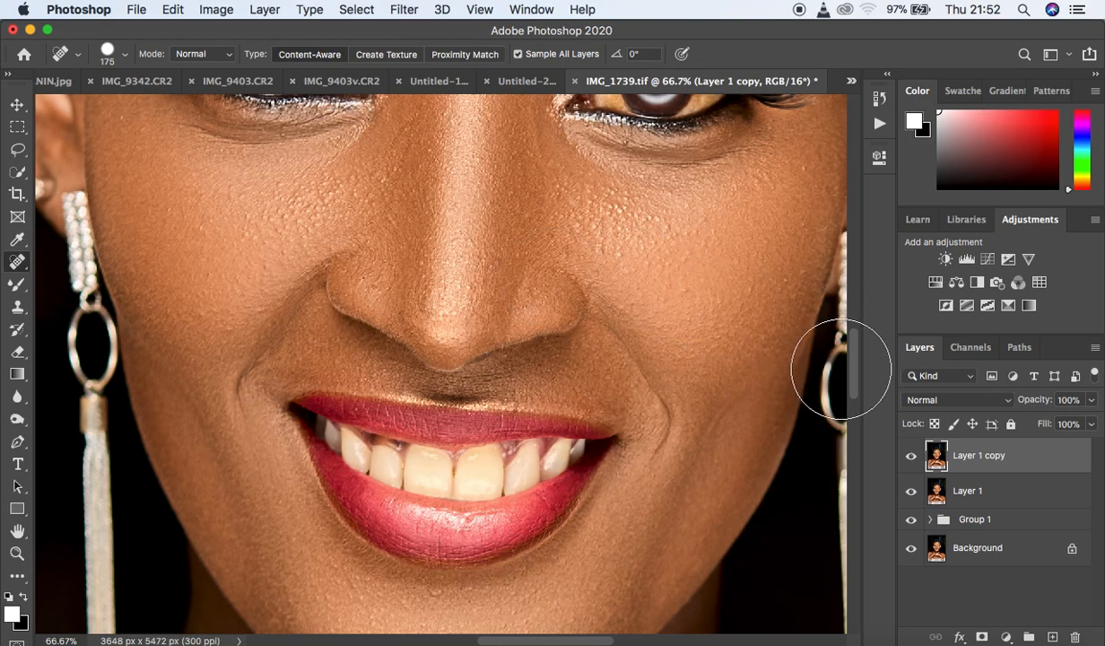
{"action": "left_click_drag", "start_coordinate": [849, 369], "coordinate": [849, 340]}
{"action": "key", "text": "bracketleft"}
{"action": "key", "text": "bracketleft"}
{"action": "key", "text": "bracketleft"}
{"action": "key", "text": "bracketleft"}
{"action": "key", "text": "bracketleft"}
{"action": "key", "text": "bracketleft"}
{"action": "key", "text": "bracketleft"}
{"action": "key", "text": "bracketleft"}
{"action": "key", "text": "bracketleft"}
{"action": "key", "text": "bracketleft"}
{"action": "key", "text": "bracketleft"}
{"action": "key", "text": "bracketleft"}
{"action": "key", "text": "bracketleft"}
{"action": "key", "text": "bracketleft"}
{"action": "key", "text": "bracketleft"}
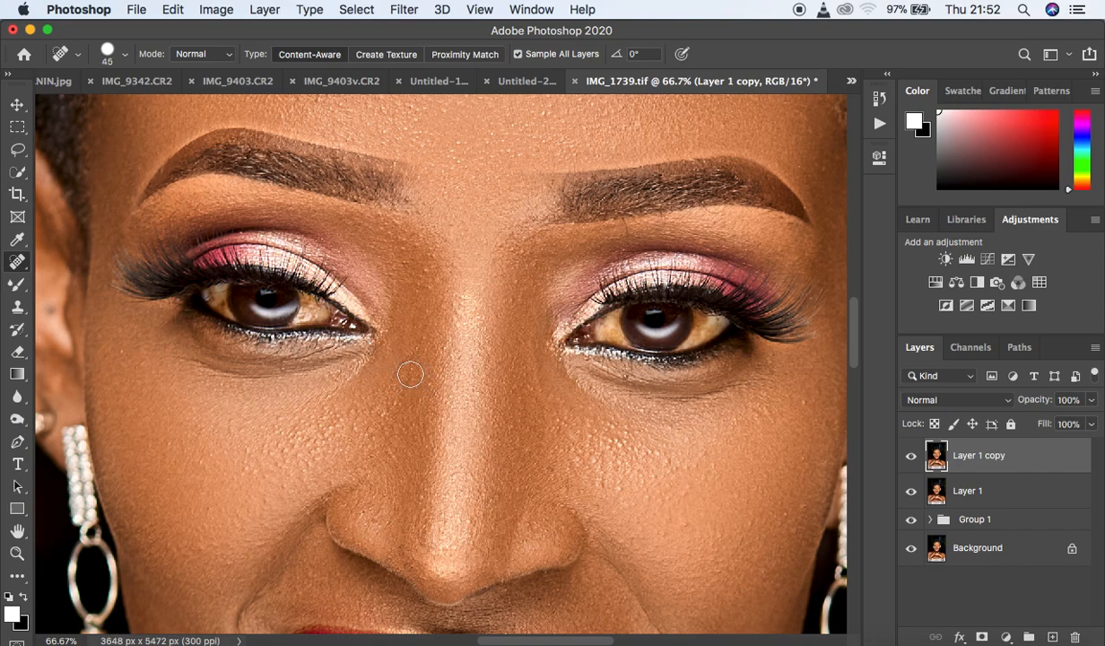
{"action": "left_click_drag", "start_coordinate": [215, 300], "coordinate": [209, 291]}
{"action": "left_click", "coordinate": [213, 294]}
Heal the spot under the subject's left eye and the remaining marks in the whites of both eyes.
{"action": "left_click", "coordinate": [619, 376]}
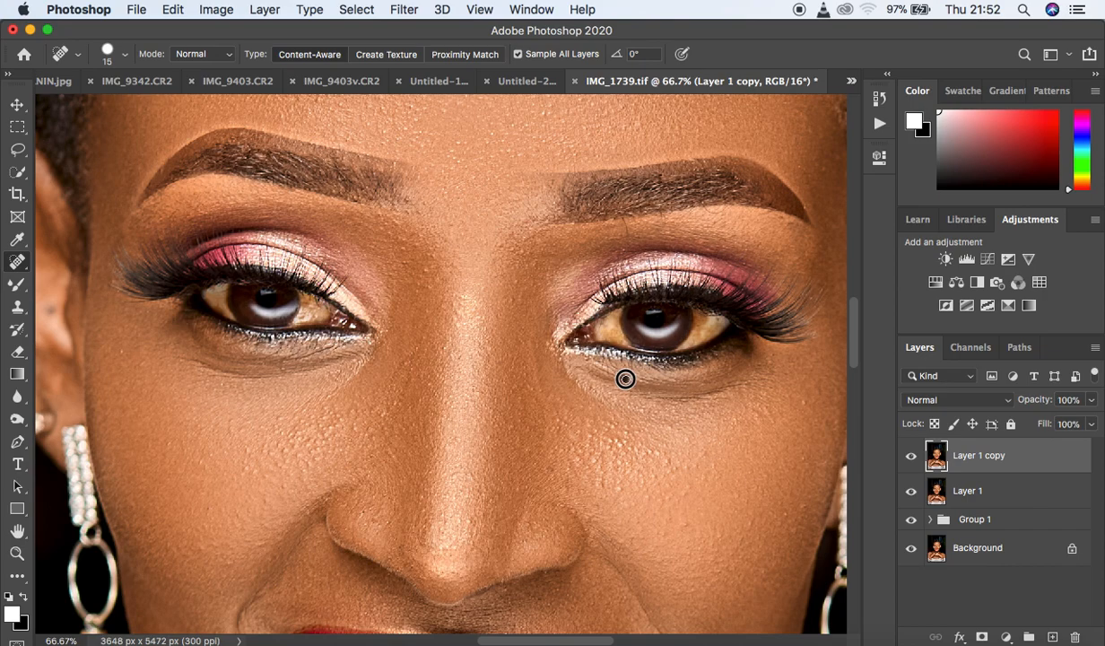
{"action": "left_click", "coordinate": [718, 319]}
{"action": "left_click", "coordinate": [600, 323]}
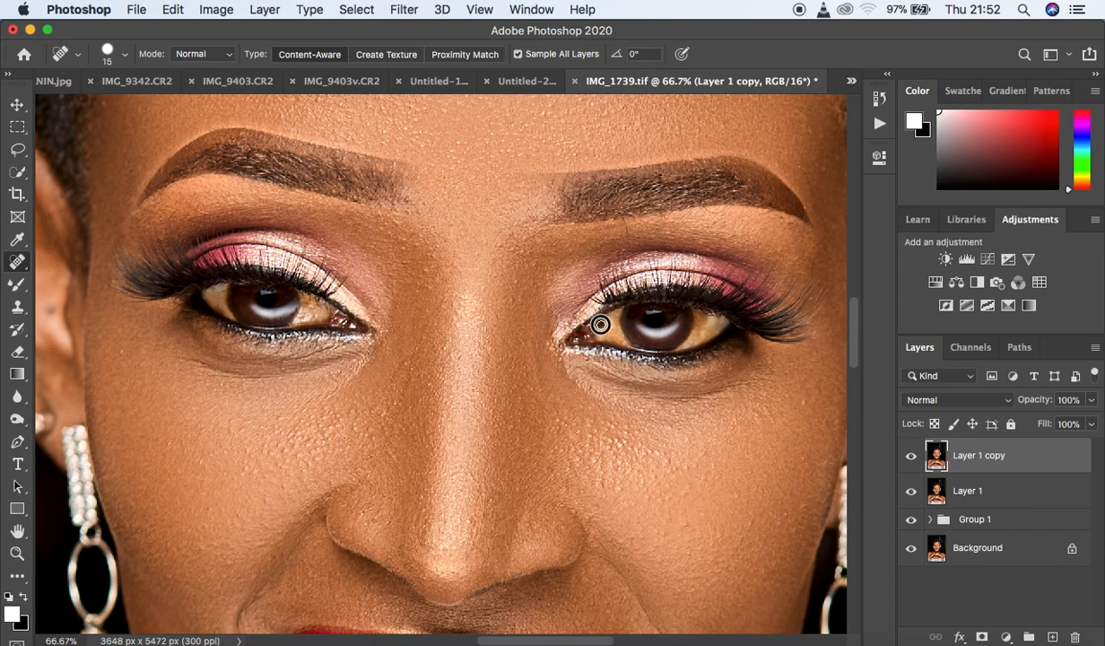
{"action": "left_click", "coordinate": [307, 303]}
Open the Camera Raw Filter on the duplicated merged layer and choose its adjustment Brush.
{"action": "key", "text": "super+minus"}
{"action": "key", "text": "super+minus"}
{"action": "key", "text": "super+minus"}
{"action": "key", "text": "super+minus"}
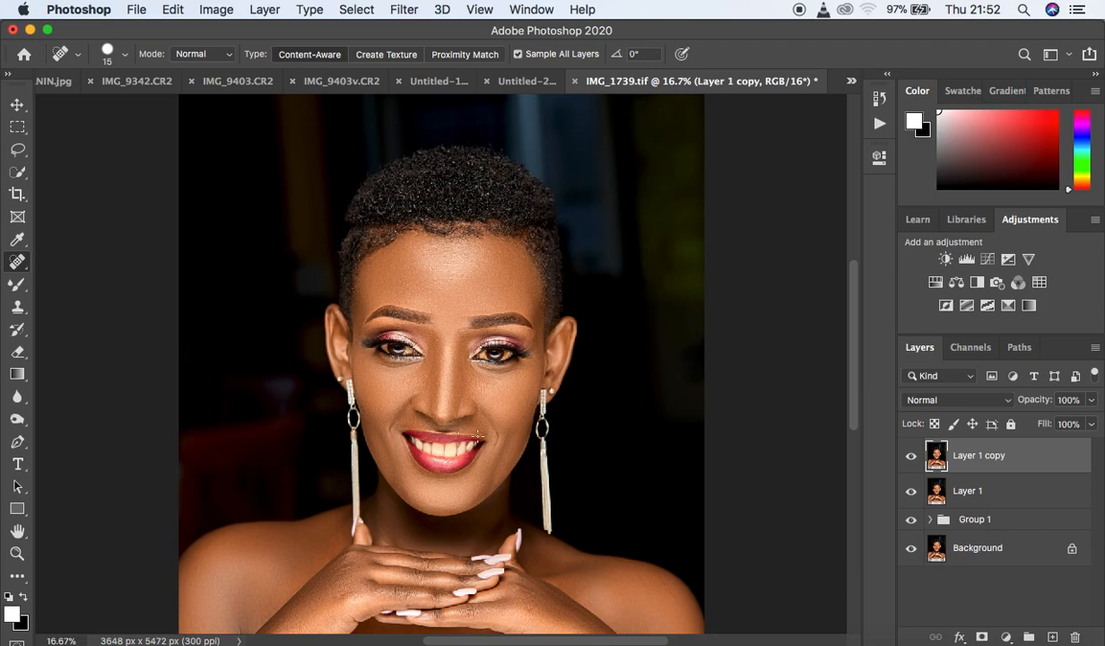
{"action": "left_click", "coordinate": [404, 9]}
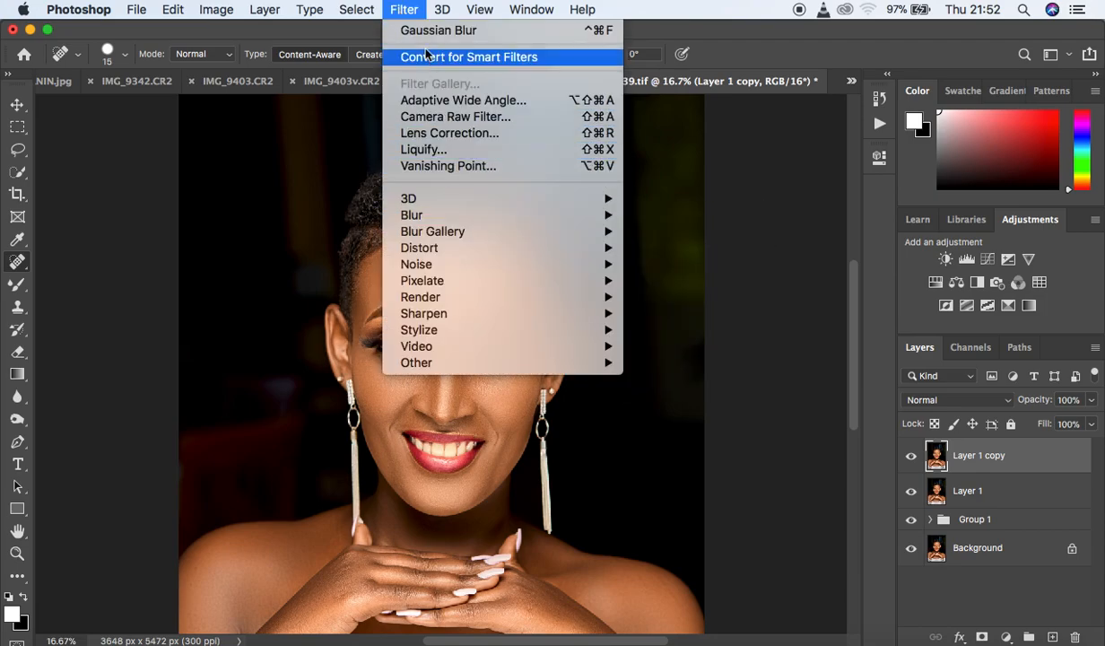
{"action": "left_click", "coordinate": [421, 117]}
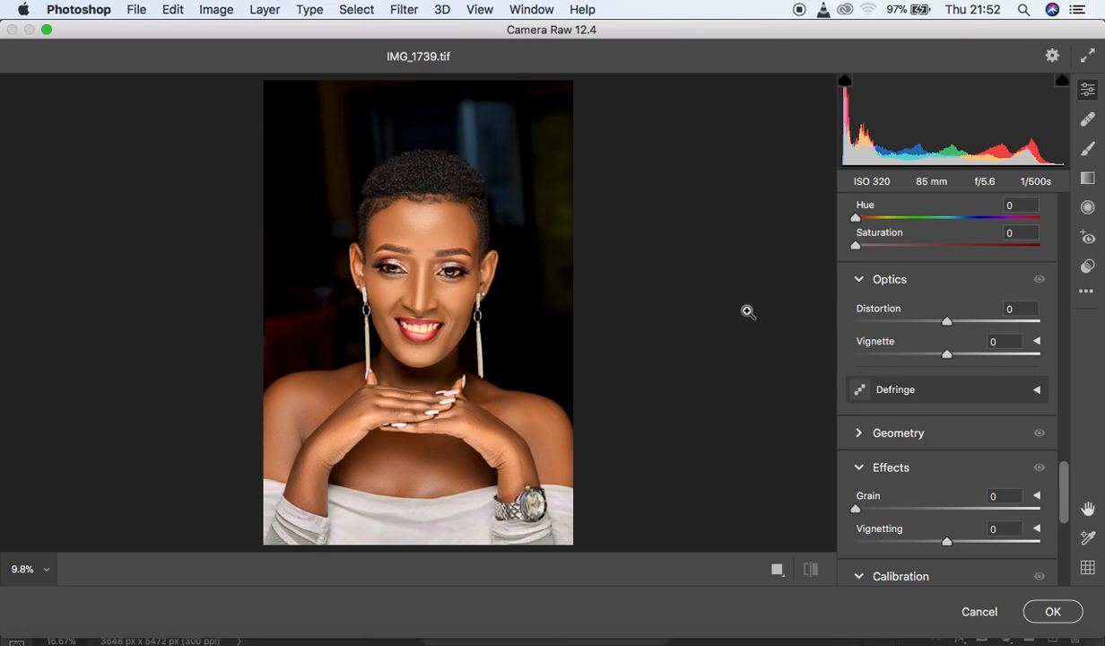
{"action": "left_click", "coordinate": [1088, 148]}
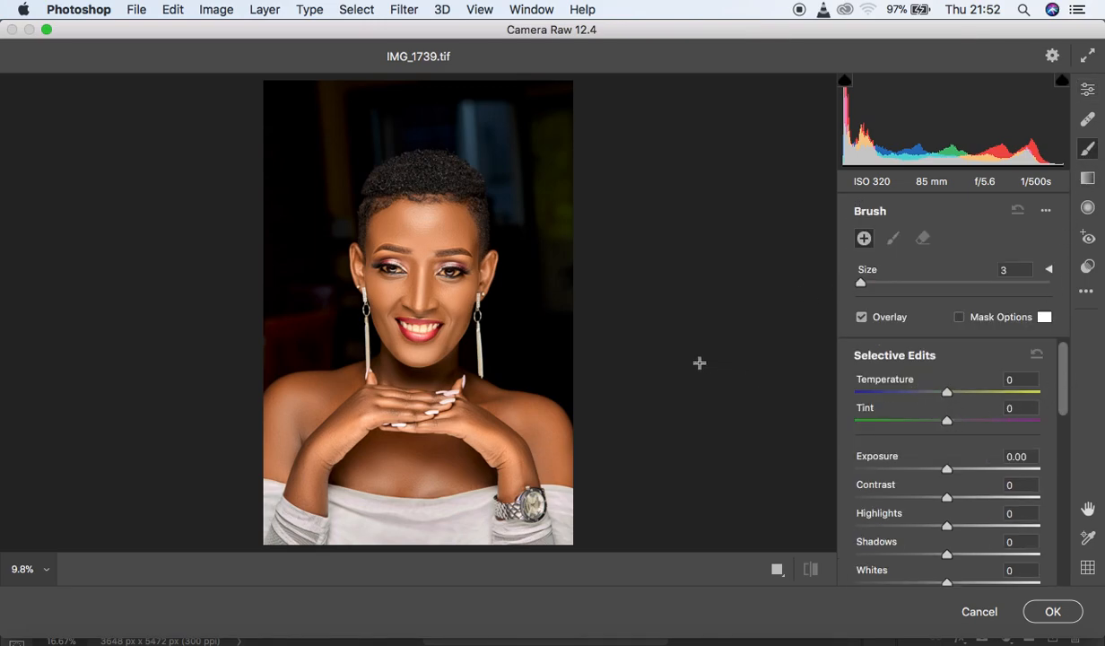
Set the brush's selective edits to Temperature -27, Tint +61, Highlights +3 and Saturation -65.
{"action": "key", "text": "super+equal"}
{"action": "key", "text": "super+equal"}
{"action": "key", "text": "super+equal"}
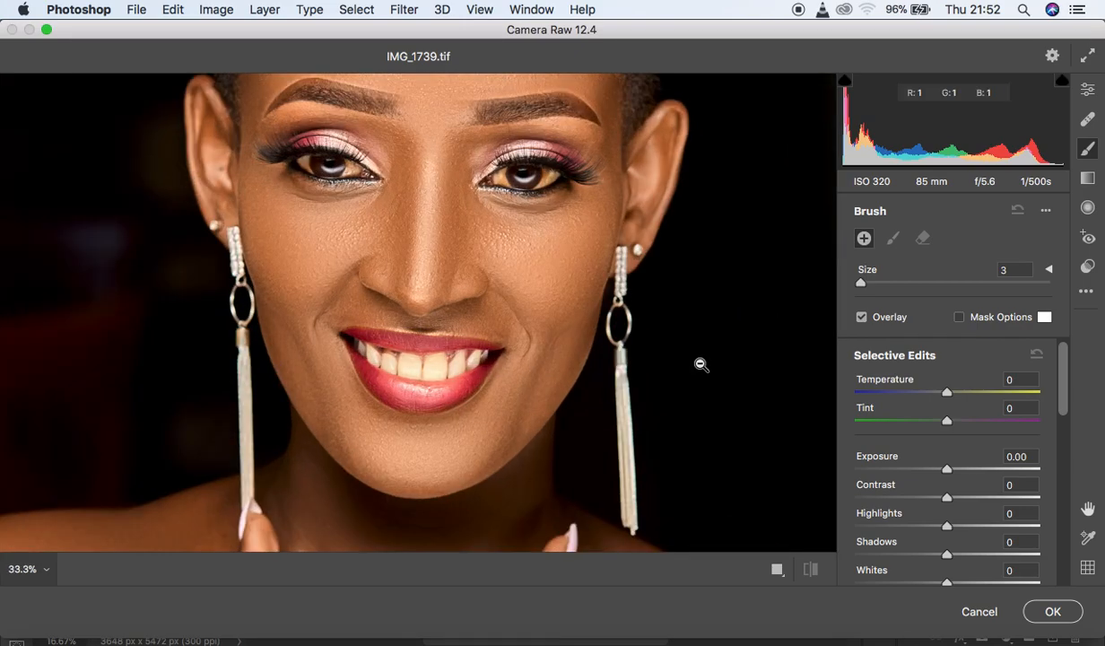
{"action": "key", "text": "space"}
{"action": "left_click_drag", "start_coordinate": [633, 198], "coordinate": [637, 292]}
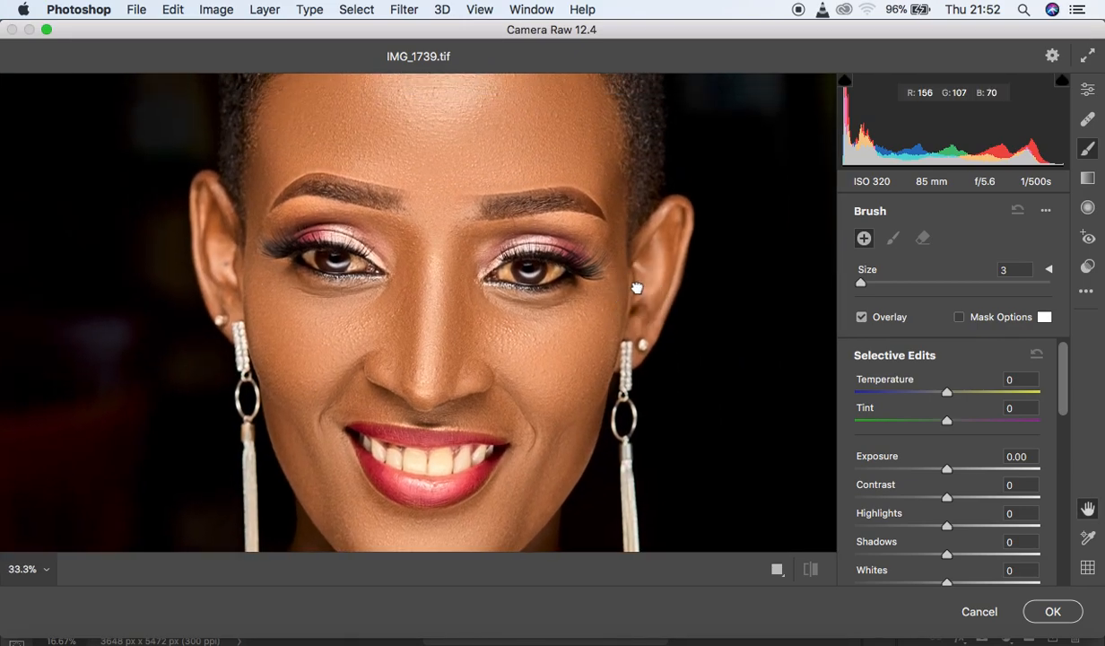
{"action": "left_click_drag", "start_coordinate": [948, 394], "coordinate": [923, 394]}
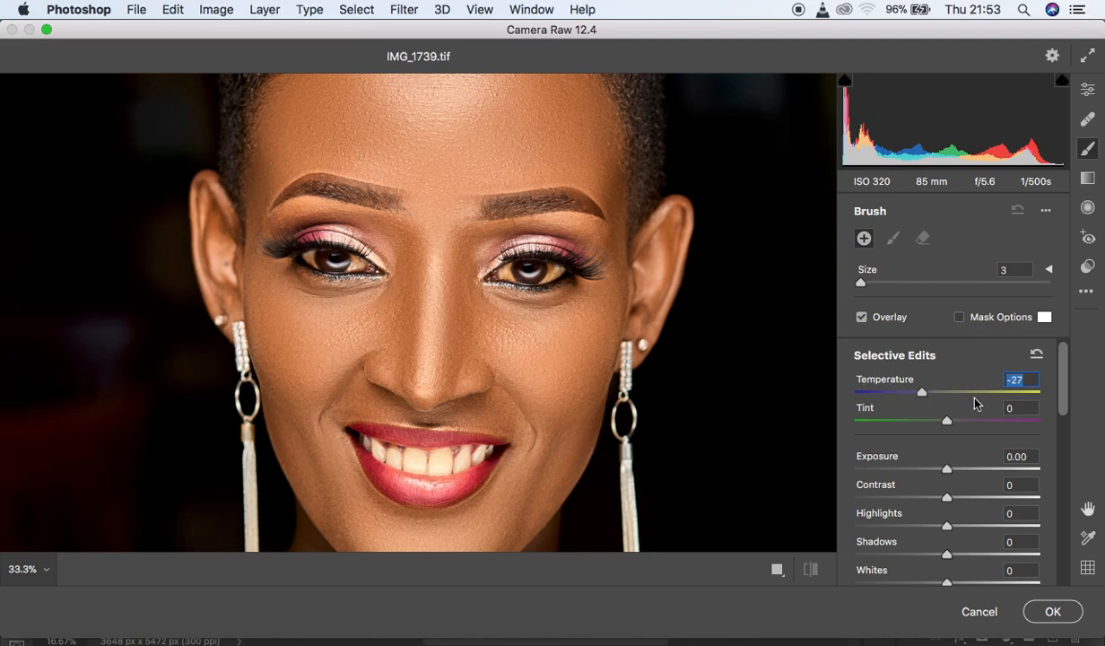
{"action": "left_click_drag", "start_coordinate": [947, 420], "coordinate": [1005, 422]}
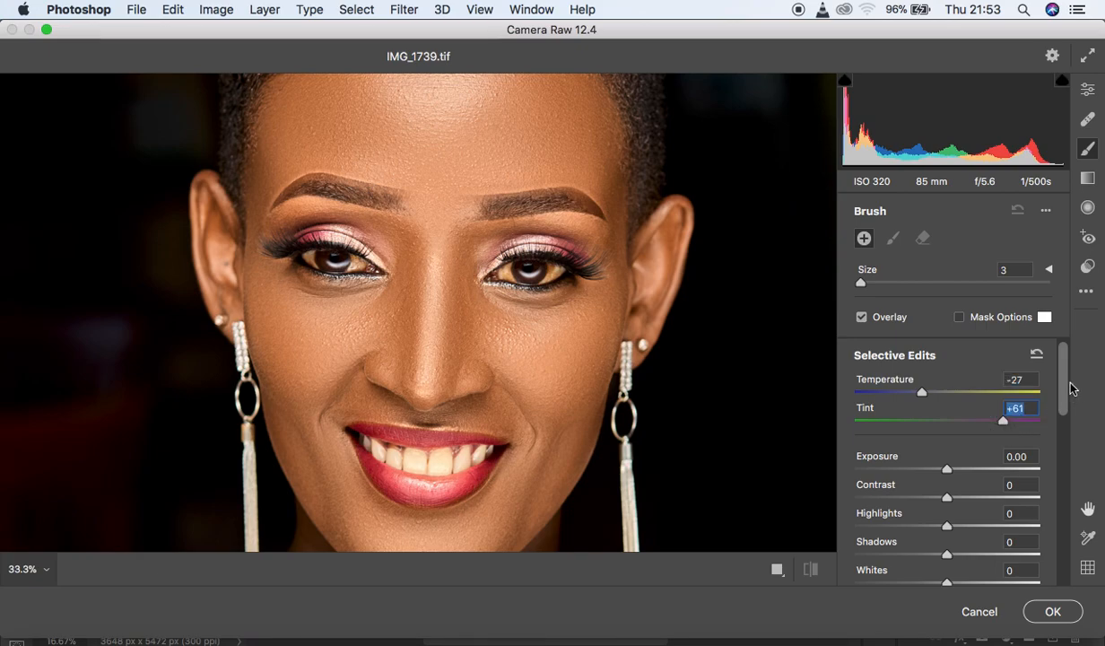
{"action": "left_click_drag", "start_coordinate": [1067, 388], "coordinate": [1066, 397]}
{"action": "left_click_drag", "start_coordinate": [947, 503], "coordinate": [950, 501]}
{"action": "left_click_drag", "start_coordinate": [1062, 401], "coordinate": [1068, 475]}
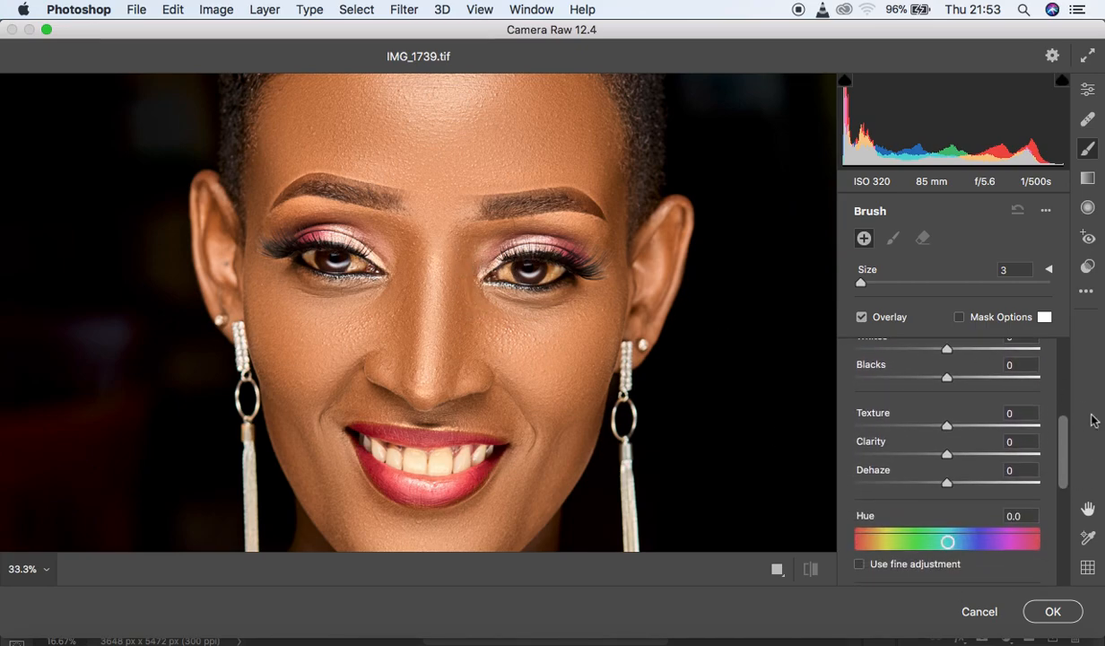
{"action": "left_click_drag", "start_coordinate": [1063, 447], "coordinate": [1063, 477]}
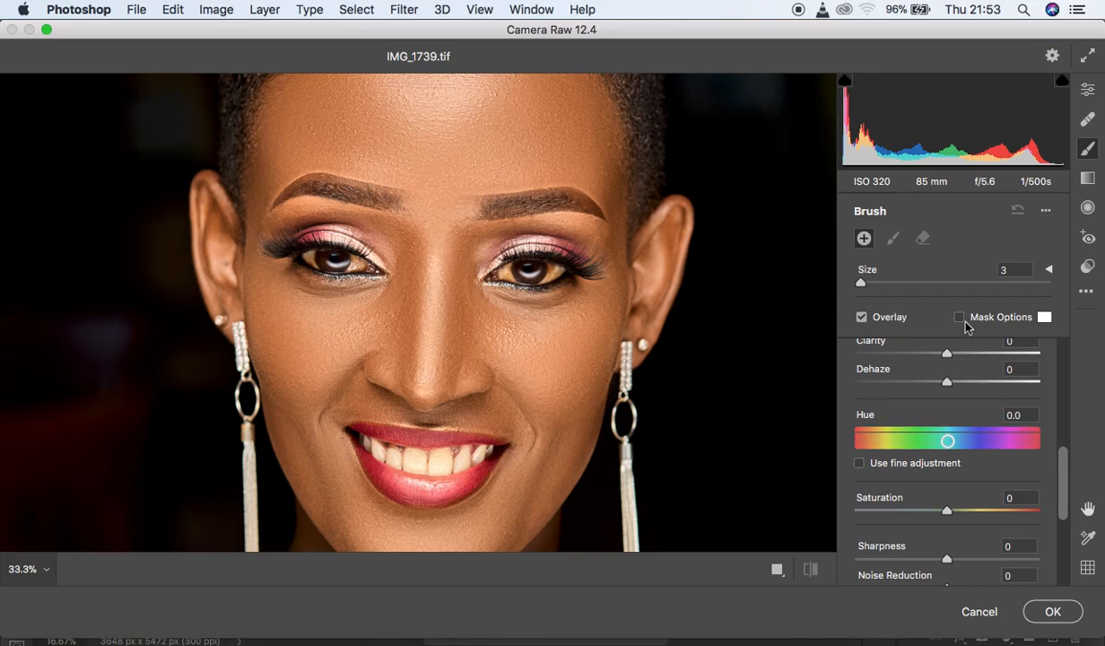
{"action": "left_click_drag", "start_coordinate": [946, 511], "coordinate": [888, 515]}
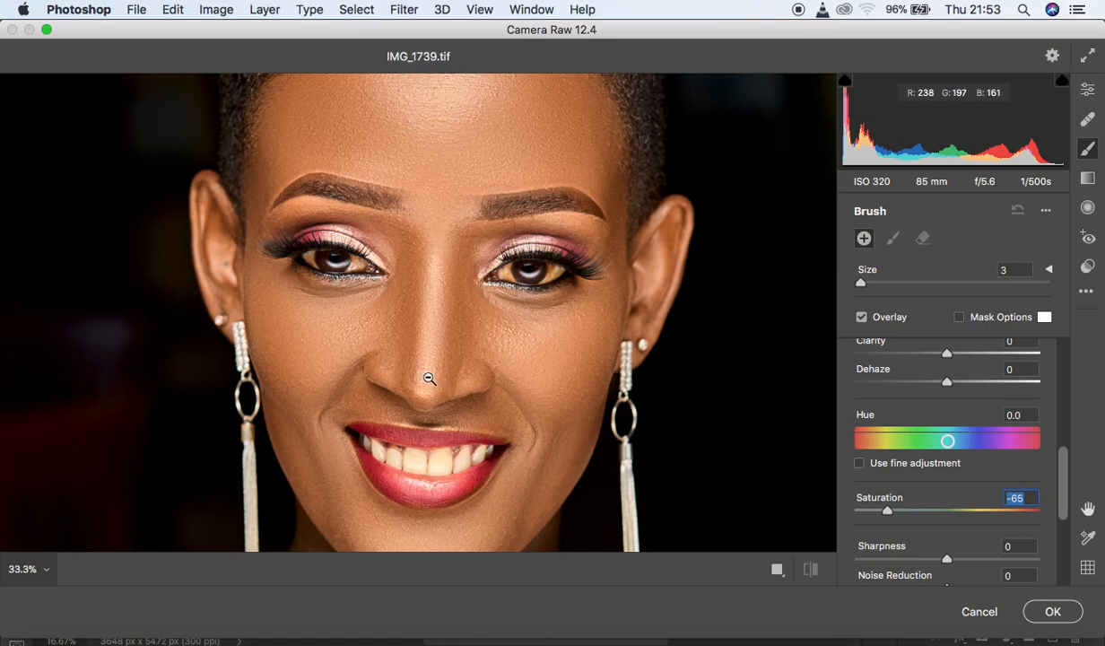
Paint the desaturating adjustment over the whites of both eyes with the size 3 brush.
{"action": "key", "text": "super+plus"}
{"action": "key", "text": "super+plus"}
{"action": "key", "text": "super+plus"}
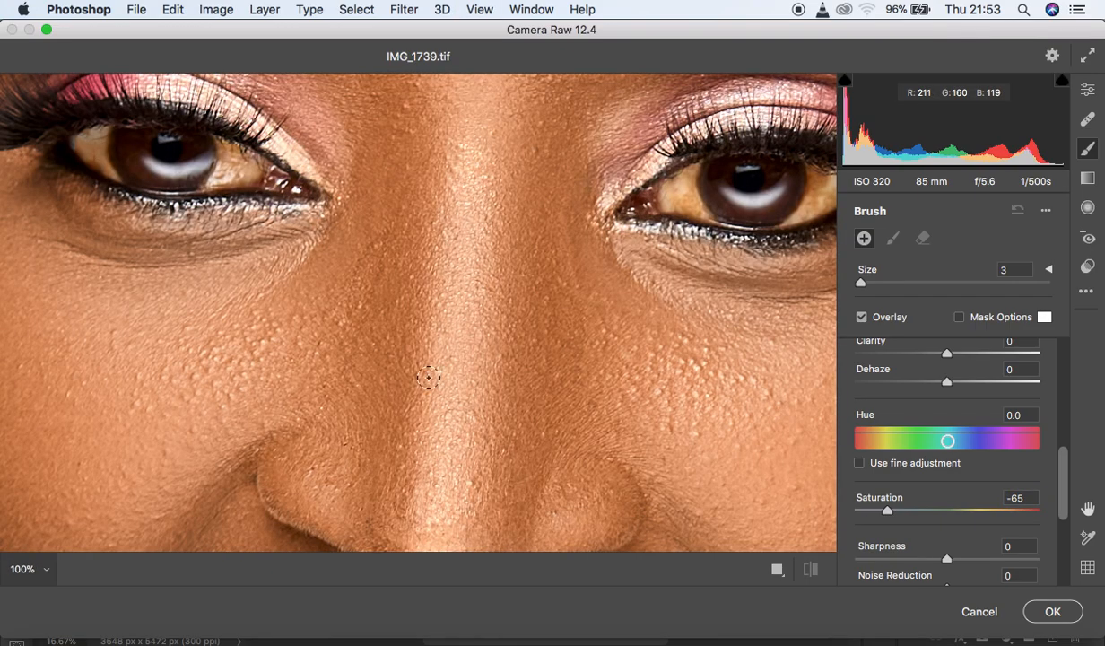
{"action": "mouse_move", "coordinate": [382, 217]}
{"action": "left_mouse_down"}
{"action": "mouse_move", "coordinate": [389, 303]}
{"action": "mouse_move", "coordinate": [357, 351]}
{"action": "left_mouse_up"}
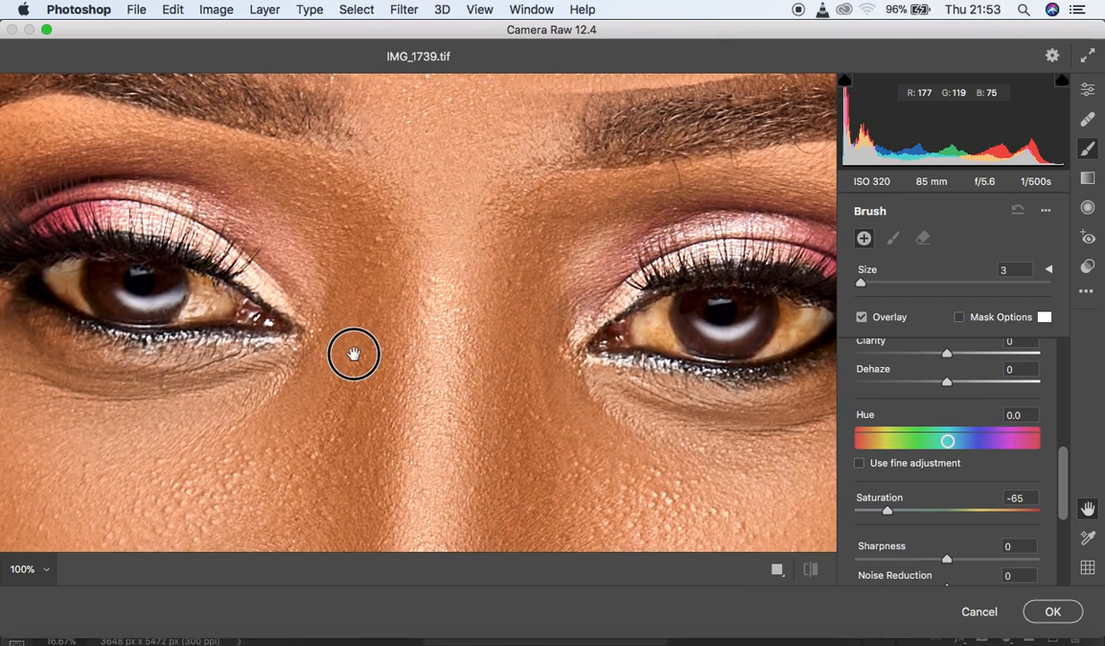
{"action": "left_click_drag", "start_coordinate": [356, 351], "coordinate": [341, 350]}
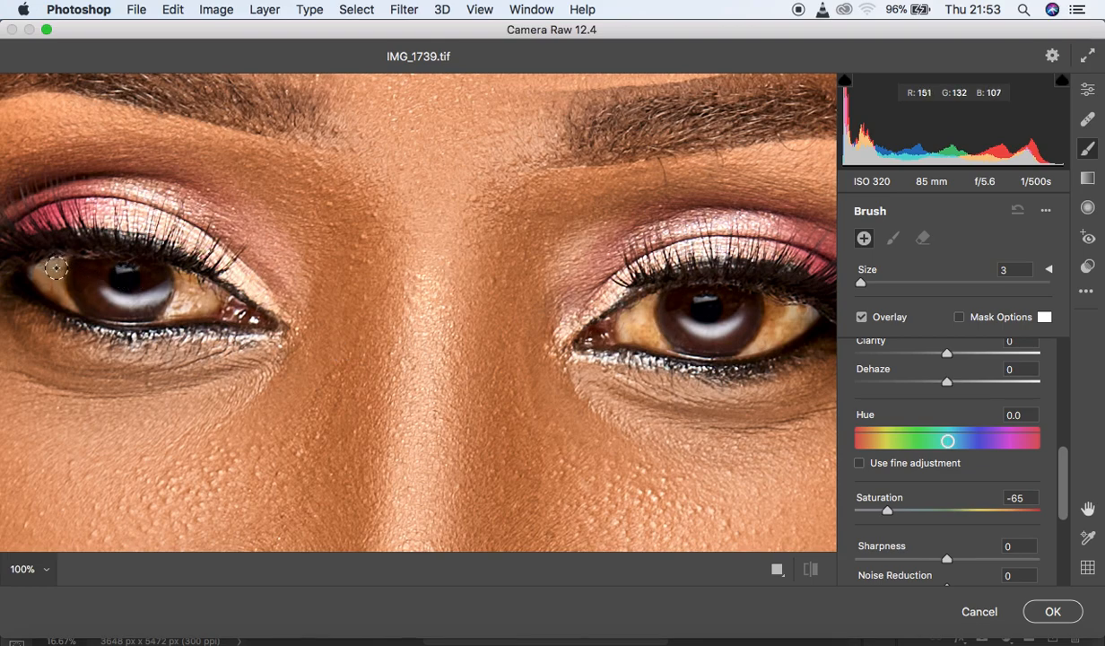
{"action": "mouse_move", "coordinate": [56, 265]}
{"action": "left_mouse_down"}
{"action": "mouse_move", "coordinate": [54, 291]}
{"action": "mouse_move", "coordinate": [37, 266]}
{"action": "mouse_move", "coordinate": [70, 302]}
{"action": "mouse_move", "coordinate": [50, 253]}
{"action": "mouse_move", "coordinate": [72, 296]}
{"action": "left_mouse_up"}
{"action": "mouse_move", "coordinate": [186, 291]}
{"action": "left_mouse_down"}
{"action": "mouse_move", "coordinate": [172, 271]}
{"action": "mouse_move", "coordinate": [173, 296]}
{"action": "mouse_move", "coordinate": [197, 279]}
{"action": "mouse_move", "coordinate": [176, 305]}
{"action": "mouse_move", "coordinate": [165, 303]}
{"action": "mouse_move", "coordinate": [198, 292]}
{"action": "mouse_move", "coordinate": [111, 291]}
{"action": "mouse_move", "coordinate": [158, 296]}
{"action": "mouse_move", "coordinate": [148, 276]}
{"action": "mouse_move", "coordinate": [122, 266]}
{"action": "left_mouse_up"}
{"action": "left_click_drag", "start_coordinate": [62, 295], "coordinate": [55, 281]}
{"action": "mouse_move", "coordinate": [667, 308]}
{"action": "left_mouse_down"}
{"action": "mouse_move", "coordinate": [653, 333]}
{"action": "mouse_move", "coordinate": [641, 301]}
{"action": "mouse_move", "coordinate": [632, 319]}
{"action": "mouse_move", "coordinate": [658, 338]}
{"action": "mouse_move", "coordinate": [649, 297]}
{"action": "mouse_move", "coordinate": [640, 311]}
{"action": "mouse_move", "coordinate": [655, 341]}
{"action": "mouse_move", "coordinate": [721, 347]}
{"action": "mouse_move", "coordinate": [761, 336]}
{"action": "mouse_move", "coordinate": [766, 300]}
{"action": "mouse_move", "coordinate": [796, 305]}
{"action": "mouse_move", "coordinate": [764, 334]}
{"action": "mouse_move", "coordinate": [802, 318]}
{"action": "mouse_move", "coordinate": [777, 331]}
{"action": "mouse_move", "coordinate": [776, 302]}
{"action": "mouse_move", "coordinate": [801, 301]}
{"action": "mouse_move", "coordinate": [758, 343]}
{"action": "mouse_move", "coordinate": [729, 350]}
{"action": "mouse_move", "coordinate": [766, 323]}
{"action": "mouse_move", "coordinate": [758, 313]}
{"action": "mouse_move", "coordinate": [706, 324]}
{"action": "mouse_move", "coordinate": [680, 315]}
{"action": "mouse_move", "coordinate": [733, 319]}
{"action": "mouse_move", "coordinate": [775, 302]}
{"action": "mouse_move", "coordinate": [776, 327]}
{"action": "mouse_move", "coordinate": [779, 300]}
{"action": "mouse_move", "coordinate": [807, 312]}
{"action": "mouse_move", "coordinate": [760, 345]}
{"action": "mouse_move", "coordinate": [657, 341]}
{"action": "mouse_move", "coordinate": [640, 328]}
{"action": "mouse_move", "coordinate": [639, 302]}
{"action": "mouse_move", "coordinate": [693, 321]}
{"action": "left_mouse_up"}
{"action": "left_click", "coordinate": [677, 294]}
{"action": "mouse_move", "coordinate": [780, 311]}
{"action": "left_mouse_down"}
{"action": "mouse_move", "coordinate": [764, 348]}
{"action": "mouse_move", "coordinate": [731, 353]}
{"action": "left_mouse_up"}
{"action": "mouse_move", "coordinate": [643, 319]}
{"action": "left_mouse_down"}
{"action": "mouse_move", "coordinate": [652, 336]}
{"action": "mouse_move", "coordinate": [643, 316]}
{"action": "left_mouse_up"}
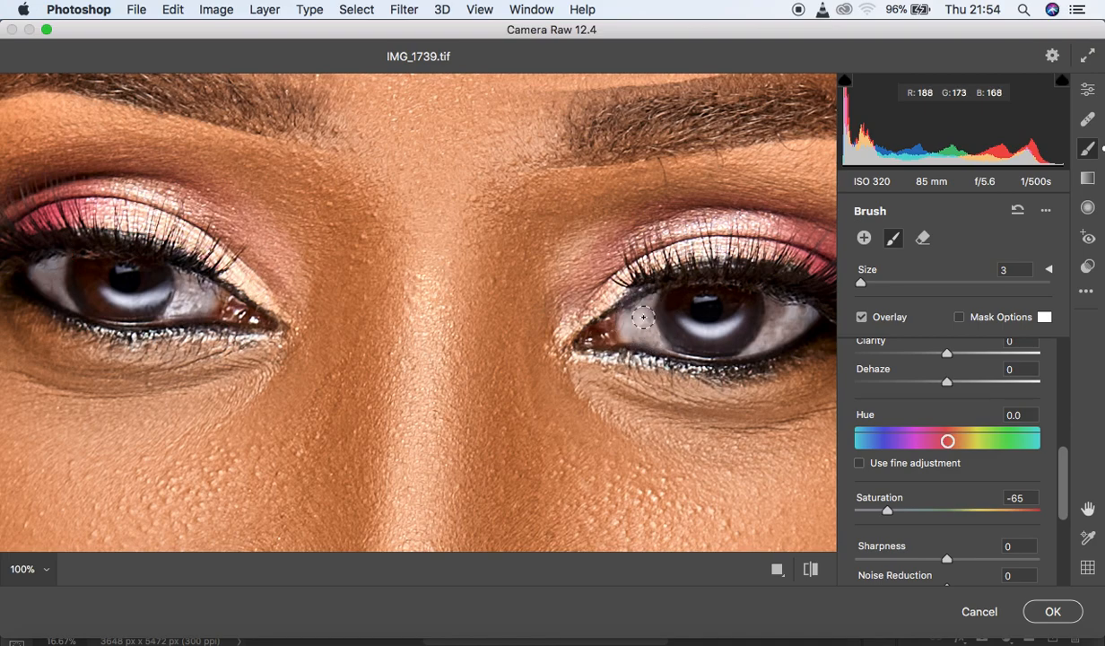
Paint the same brush adjustment over the subject's teeth to remove their yellow tint.
{"action": "scroll", "coordinate": [643, 317], "scroll_direction": "down", "scroll_amount": 7}
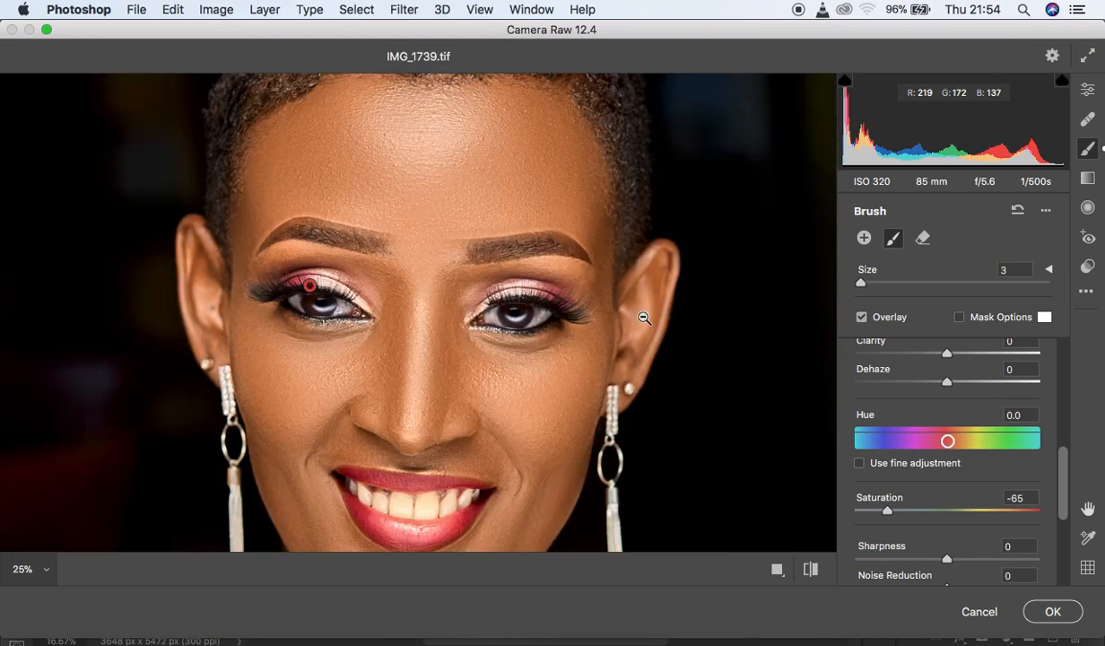
{"action": "scroll", "coordinate": [643, 317], "scroll_direction": "up", "scroll_amount": 2}
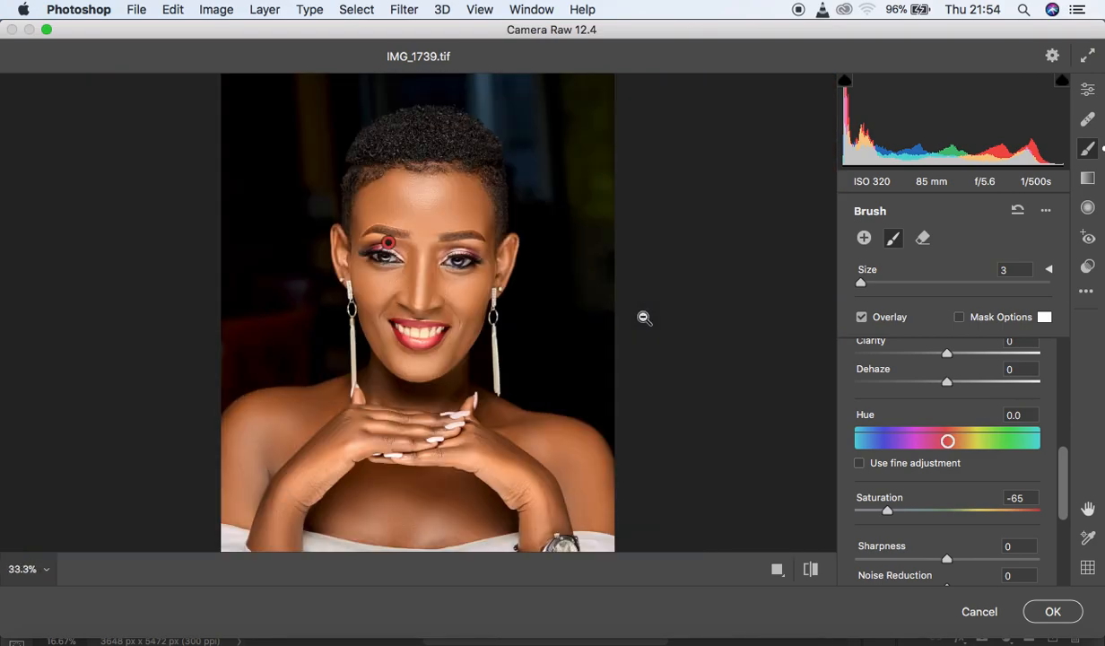
{"action": "scroll", "coordinate": [643, 317], "scroll_direction": "up", "scroll_amount": 4}
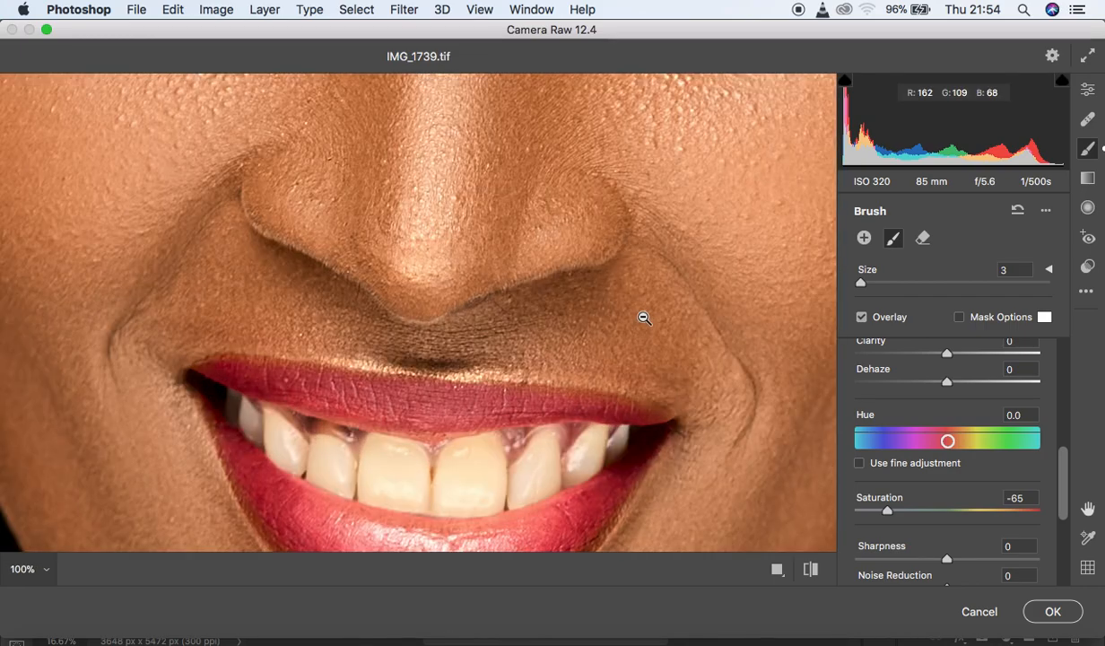
{"action": "left_click_drag", "start_coordinate": [604, 398], "coordinate": [619, 286]}
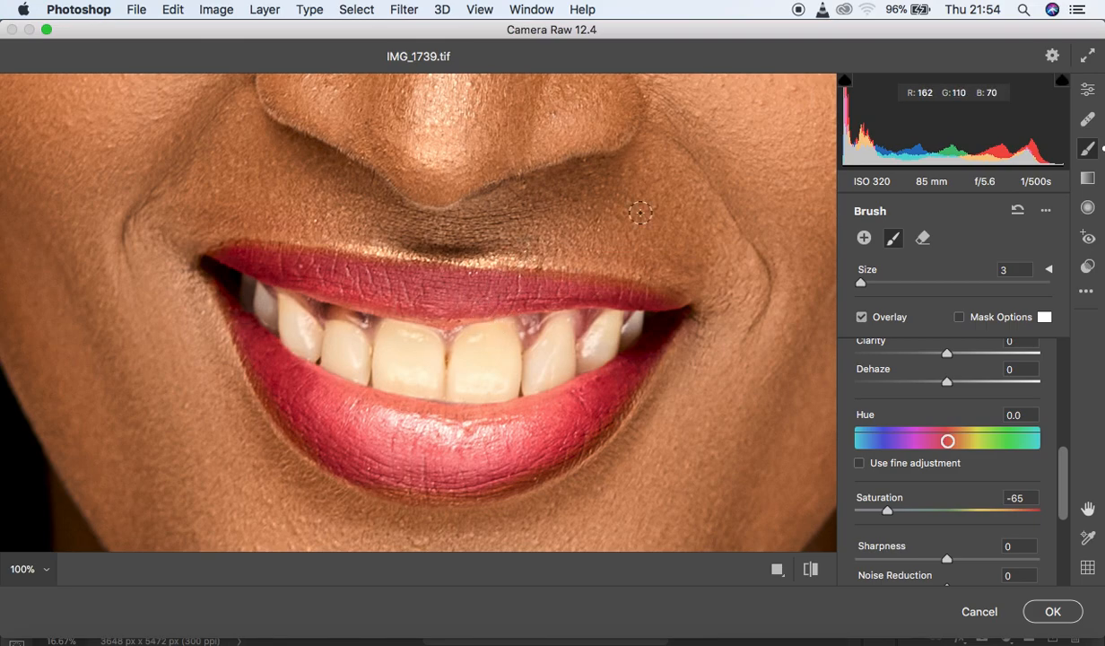
{"action": "left_click_drag", "start_coordinate": [642, 209], "coordinate": [644, 247]}
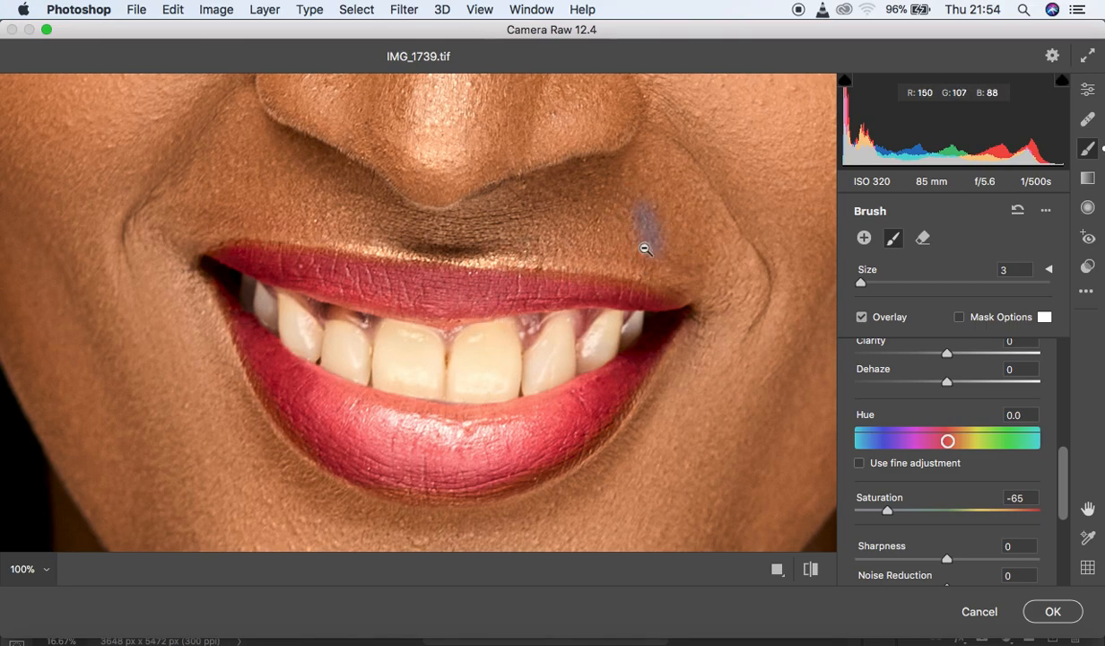
{"action": "mouse_move", "coordinate": [466, 347]}
{"action": "left_mouse_down"}
{"action": "mouse_move", "coordinate": [499, 332]}
{"action": "mouse_move", "coordinate": [496, 385]}
{"action": "mouse_move", "coordinate": [489, 348]}
{"action": "mouse_move", "coordinate": [465, 350]}
{"action": "mouse_move", "coordinate": [458, 389]}
{"action": "mouse_move", "coordinate": [480, 391]}
{"action": "mouse_move", "coordinate": [492, 362]}
{"action": "mouse_move", "coordinate": [475, 388]}
{"action": "mouse_move", "coordinate": [498, 390]}
{"action": "mouse_move", "coordinate": [500, 358]}
{"action": "mouse_move", "coordinate": [472, 388]}
{"action": "mouse_move", "coordinate": [504, 366]}
{"action": "mouse_move", "coordinate": [500, 335]}
{"action": "mouse_move", "coordinate": [469, 351]}
{"action": "mouse_move", "coordinate": [466, 380]}
{"action": "mouse_move", "coordinate": [474, 343]}
{"action": "mouse_move", "coordinate": [501, 330]}
{"action": "mouse_move", "coordinate": [512, 354]}
{"action": "mouse_move", "coordinate": [487, 391]}
{"action": "mouse_move", "coordinate": [467, 378]}
{"action": "mouse_move", "coordinate": [474, 344]}
{"action": "mouse_move", "coordinate": [505, 336]}
{"action": "mouse_move", "coordinate": [512, 347]}
{"action": "mouse_move", "coordinate": [507, 376]}
{"action": "mouse_move", "coordinate": [462, 381]}
{"action": "left_mouse_up"}
{"action": "mouse_move", "coordinate": [392, 337]}
{"action": "left_mouse_down"}
{"action": "mouse_move", "coordinate": [429, 358]}
{"action": "mouse_move", "coordinate": [409, 394]}
{"action": "mouse_move", "coordinate": [408, 355]}
{"action": "mouse_move", "coordinate": [384, 349]}
{"action": "mouse_move", "coordinate": [382, 381]}
{"action": "mouse_move", "coordinate": [408, 374]}
{"action": "mouse_move", "coordinate": [439, 389]}
{"action": "mouse_move", "coordinate": [439, 352]}
{"action": "mouse_move", "coordinate": [413, 340]}
{"action": "mouse_move", "coordinate": [400, 373]}
{"action": "mouse_move", "coordinate": [410, 341]}
{"action": "mouse_move", "coordinate": [389, 329]}
{"action": "mouse_move", "coordinate": [386, 372]}
{"action": "mouse_move", "coordinate": [448, 391]}
{"action": "mouse_move", "coordinate": [425, 380]}
{"action": "mouse_move", "coordinate": [413, 336]}
{"action": "mouse_move", "coordinate": [386, 347]}
{"action": "mouse_move", "coordinate": [333, 336]}
{"action": "mouse_move", "coordinate": [354, 339]}
{"action": "mouse_move", "coordinate": [359, 355]}
{"action": "mouse_move", "coordinate": [337, 368]}
{"action": "mouse_move", "coordinate": [345, 334]}
{"action": "mouse_move", "coordinate": [336, 345]}
{"action": "mouse_move", "coordinate": [351, 373]}
{"action": "mouse_move", "coordinate": [360, 354]}
{"action": "mouse_move", "coordinate": [338, 332]}
{"action": "mouse_move", "coordinate": [359, 349]}
{"action": "mouse_move", "coordinate": [364, 379]}
{"action": "mouse_move", "coordinate": [346, 337]}
{"action": "mouse_move", "coordinate": [333, 357]}
{"action": "mouse_move", "coordinate": [288, 310]}
{"action": "mouse_move", "coordinate": [312, 342]}
{"action": "mouse_move", "coordinate": [290, 339]}
{"action": "mouse_move", "coordinate": [284, 318]}
{"action": "mouse_move", "coordinate": [307, 353]}
{"action": "mouse_move", "coordinate": [314, 335]}
{"action": "mouse_move", "coordinate": [287, 304]}
{"action": "mouse_move", "coordinate": [301, 342]}
{"action": "mouse_move", "coordinate": [249, 287]}
{"action": "mouse_move", "coordinate": [334, 353]}
{"action": "mouse_move", "coordinate": [432, 382]}
{"action": "mouse_move", "coordinate": [516, 374]}
{"action": "mouse_move", "coordinate": [564, 324]}
{"action": "mouse_move", "coordinate": [570, 352]}
{"action": "mouse_move", "coordinate": [538, 382]}
{"action": "mouse_move", "coordinate": [562, 330]}
{"action": "mouse_move", "coordinate": [526, 379]}
{"action": "mouse_move", "coordinate": [563, 325]}
{"action": "mouse_move", "coordinate": [532, 362]}
{"action": "mouse_move", "coordinate": [597, 347]}
{"action": "mouse_move", "coordinate": [609, 323]}
{"action": "mouse_move", "coordinate": [591, 353]}
{"action": "mouse_move", "coordinate": [631, 323]}
{"action": "mouse_move", "coordinate": [542, 374]}
{"action": "mouse_move", "coordinate": [469, 379]}
{"action": "left_mouse_up"}
{"action": "left_click", "coordinate": [470, 380], "text": "alt+super"}
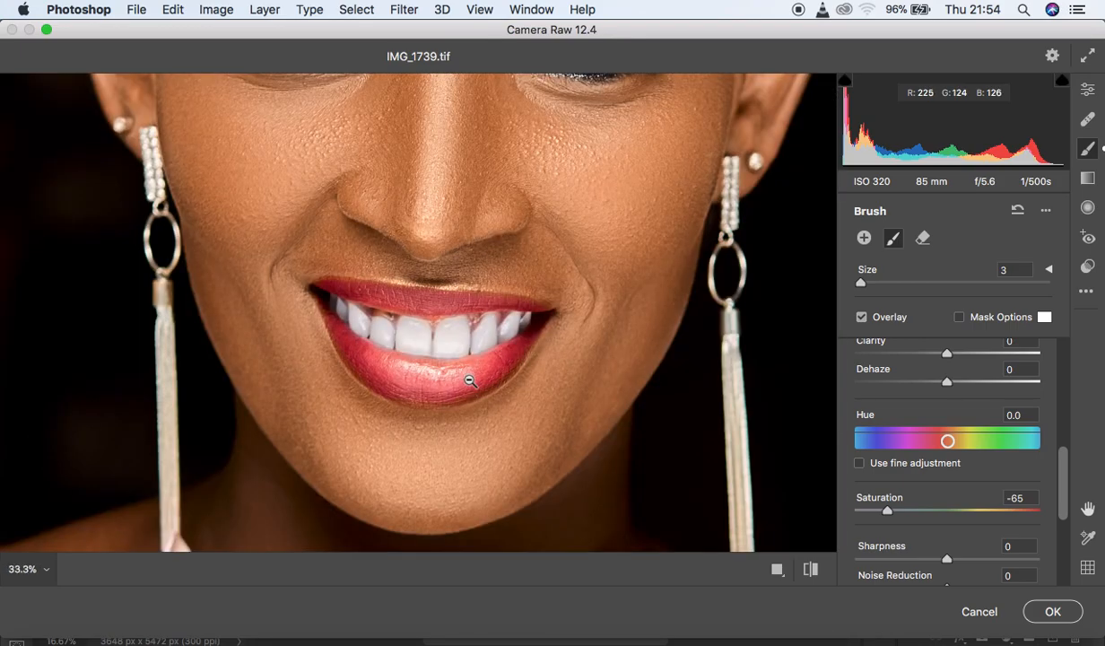
{"action": "left_click", "coordinate": [469, 380], "text": "alt+super"}
{"action": "left_click", "coordinate": [470, 380], "text": "alt+super"}
{"action": "left_click", "coordinate": [469, 380], "text": "alt+super"}
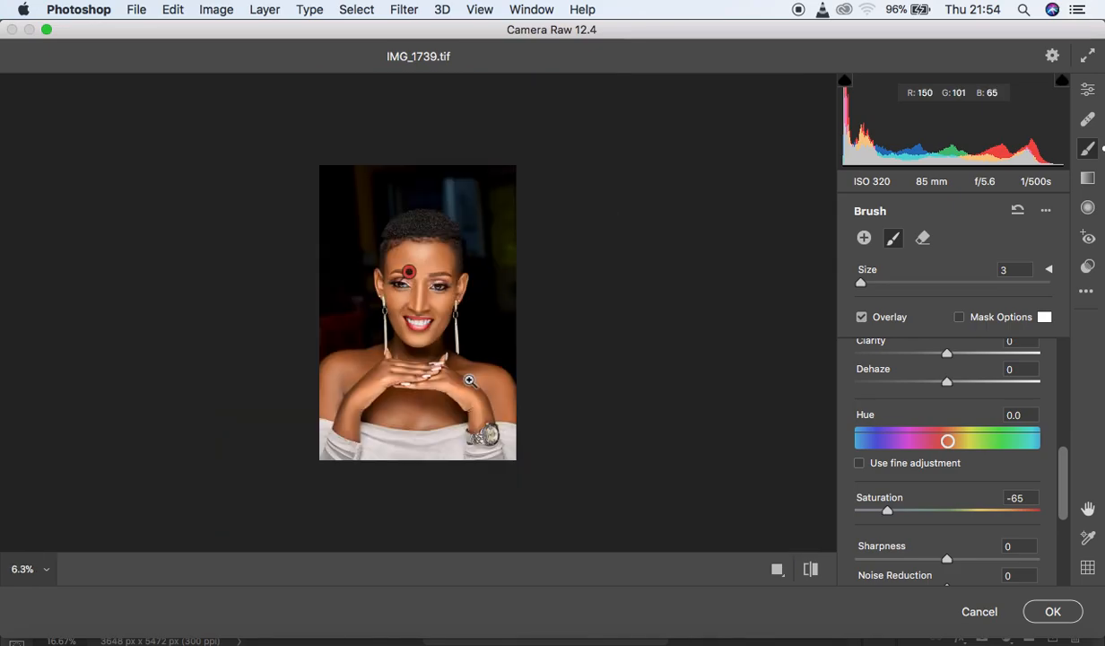
{"action": "left_click", "coordinate": [469, 380], "text": "super"}
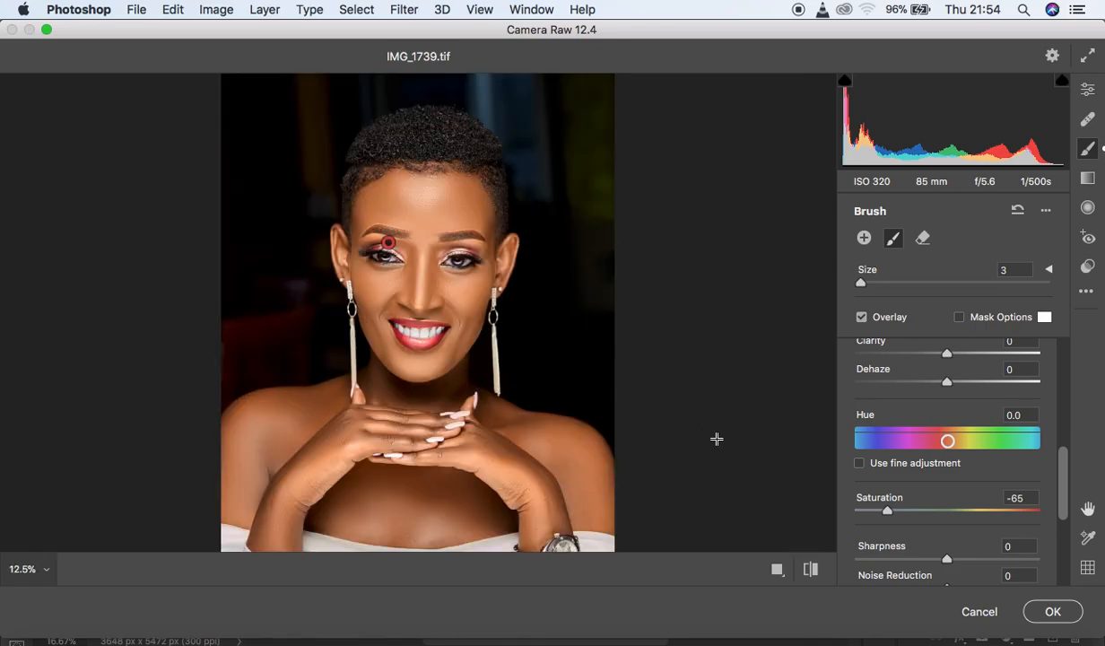
Return to the global Edit settings and set the whole image's Temperature to -6.
{"action": "left_click_drag", "start_coordinate": [1066, 489], "coordinate": [1066, 359]}
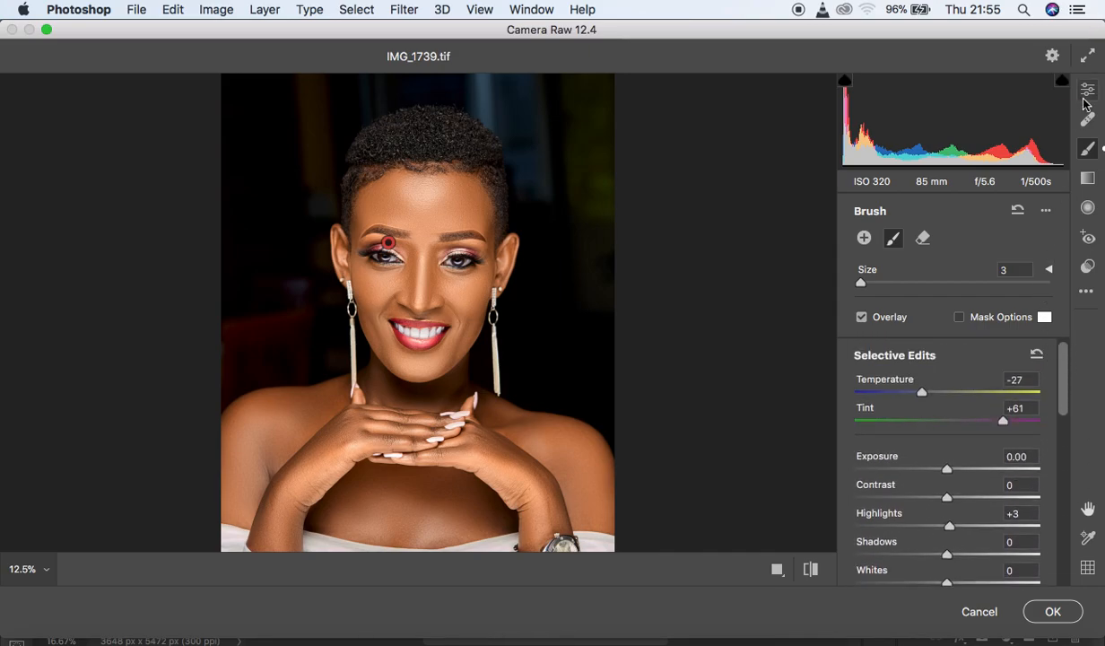
{"action": "left_click", "coordinate": [1086, 93]}
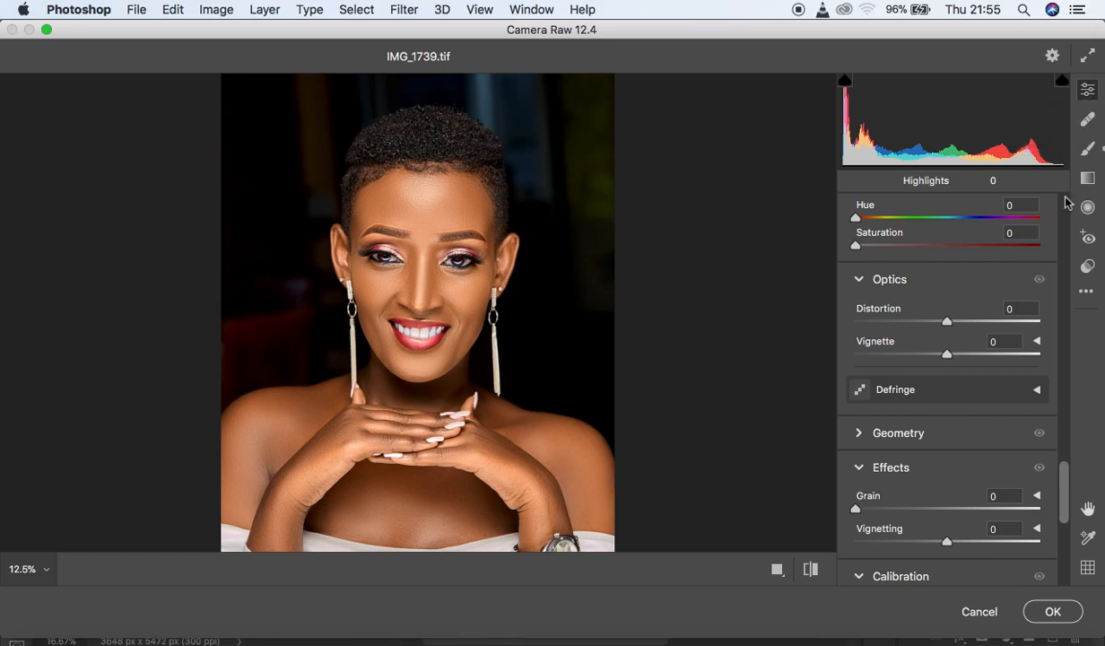
{"action": "left_click_drag", "start_coordinate": [1061, 475], "coordinate": [1052, 199]}
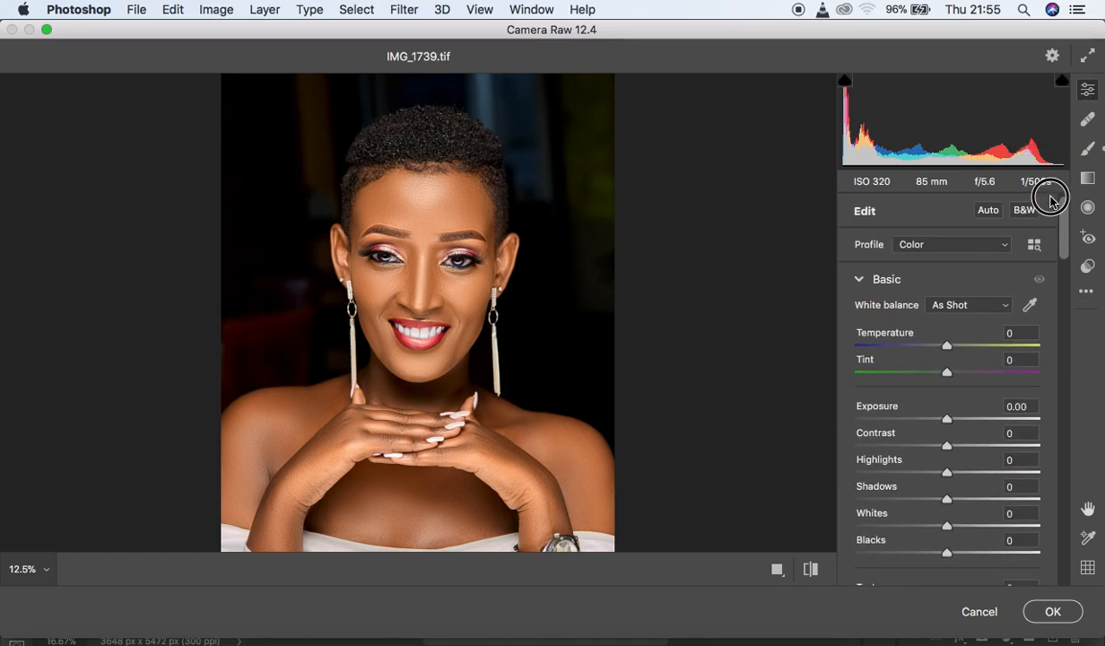
{"action": "left_click", "coordinate": [946, 348]}
{"action": "left_click_drag", "start_coordinate": [946, 347], "coordinate": [940, 348]}
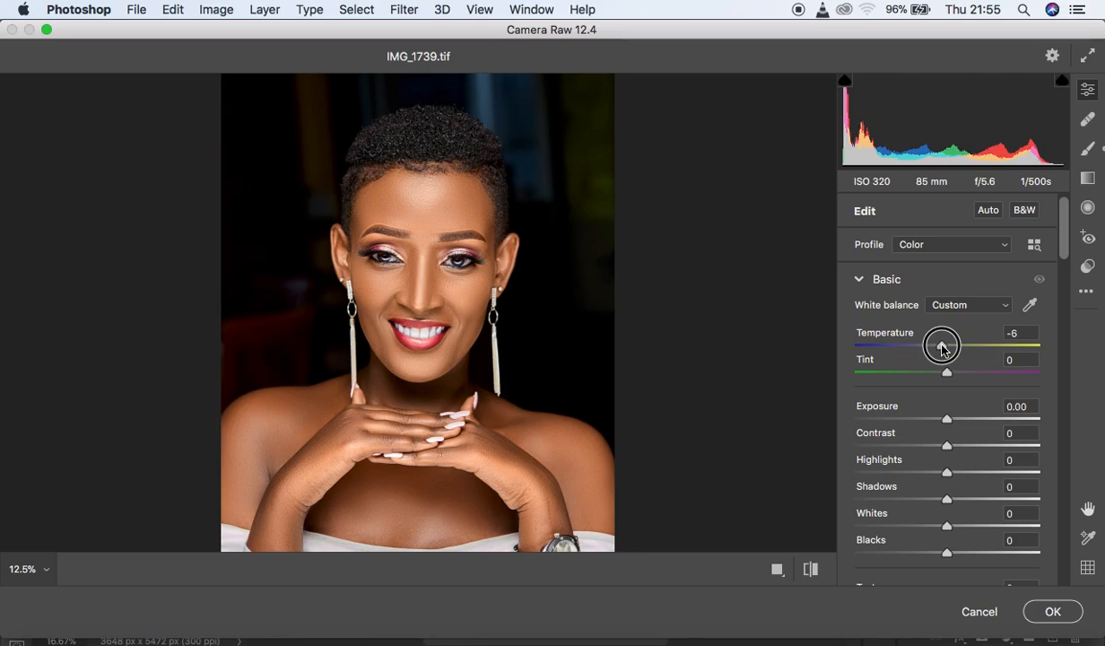
{"action": "left_click_drag", "start_coordinate": [940, 348], "coordinate": [941, 348]}
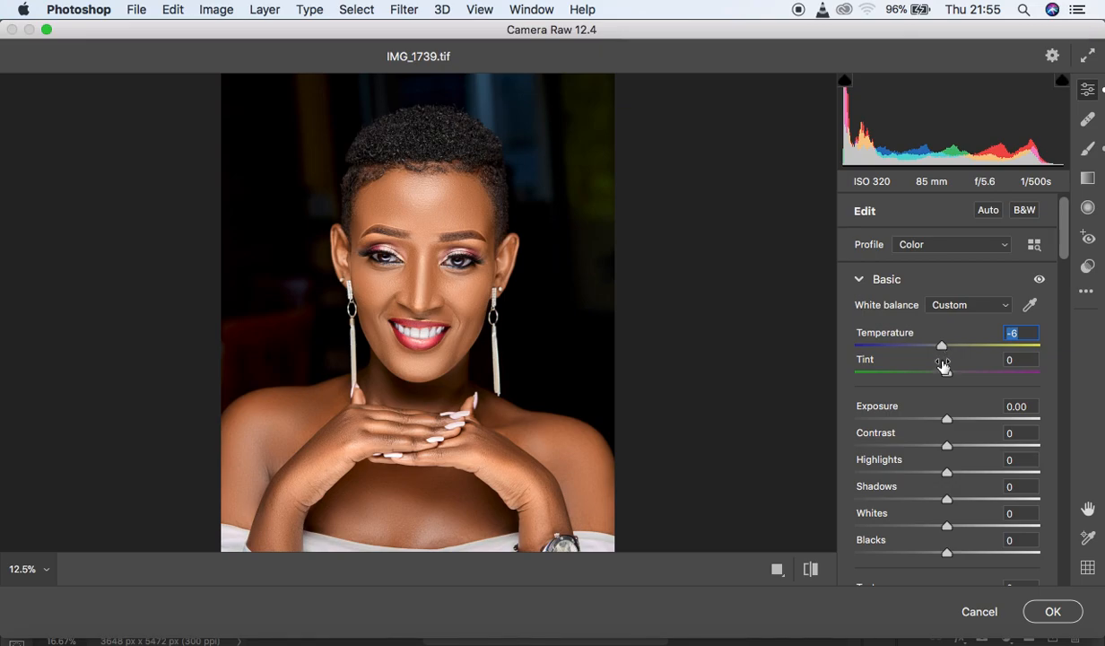
Set the overall Vibrance to -2 and Clarity to +5, and apply the Camera Raw adjustments.
{"action": "left_click_drag", "start_coordinate": [1062, 258], "coordinate": [1065, 288]}
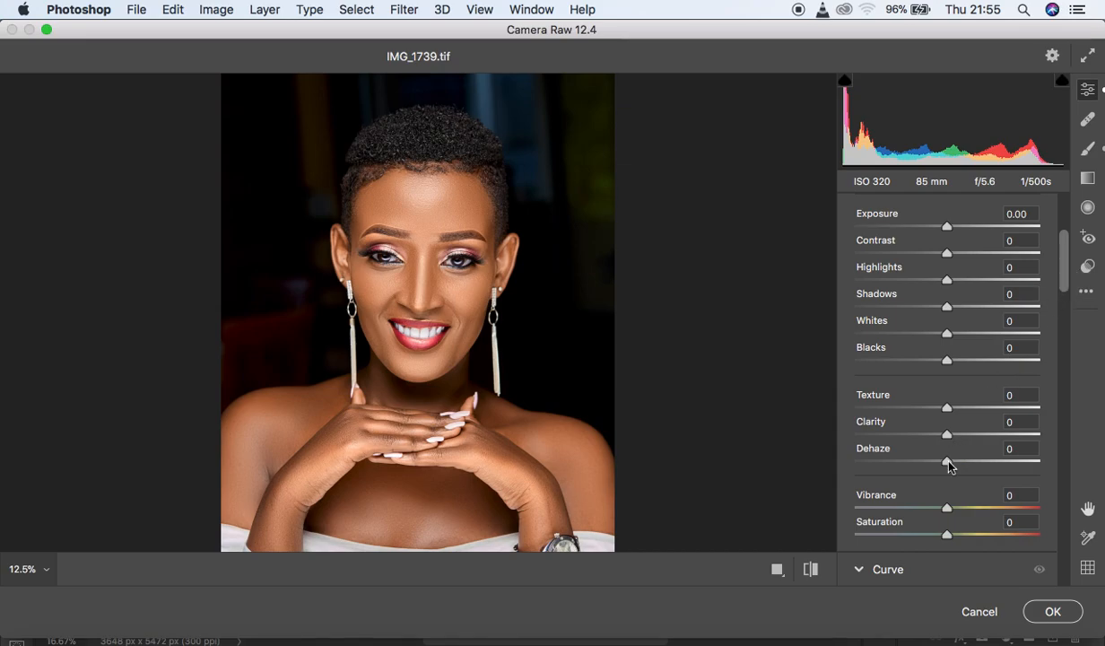
{"action": "left_click_drag", "start_coordinate": [942, 508], "coordinate": [943, 509]}
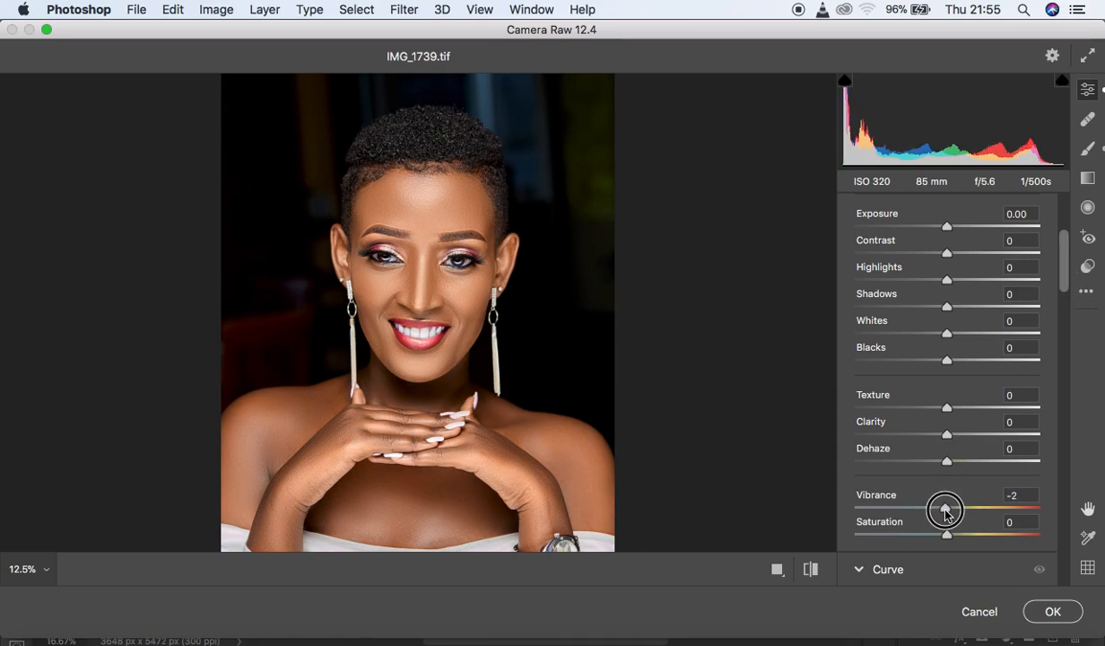
{"action": "left_click_drag", "start_coordinate": [946, 510], "coordinate": [948, 512]}
{"action": "left_click_drag", "start_coordinate": [949, 438], "coordinate": [953, 438]}
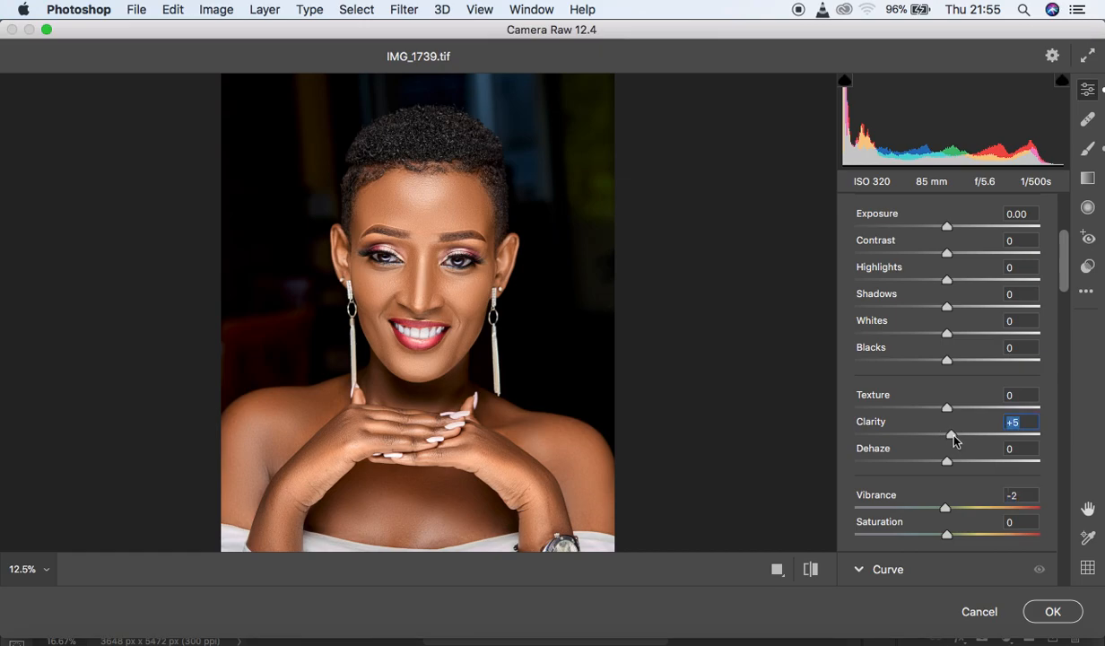
{"action": "left_click", "coordinate": [1043, 610]}
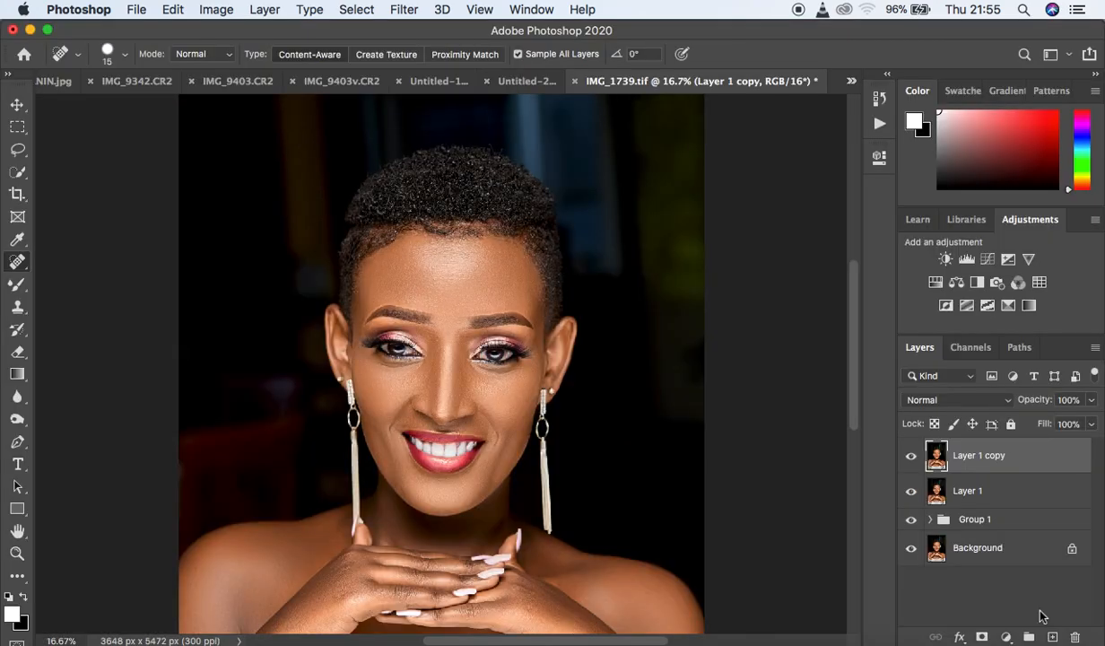
Toggle the visibility of Layer 1 copy to compare the full portrait before and after the Camera Raw edits.
{"action": "key", "text": "super+minus"}
{"action": "key", "text": "super+minus"}
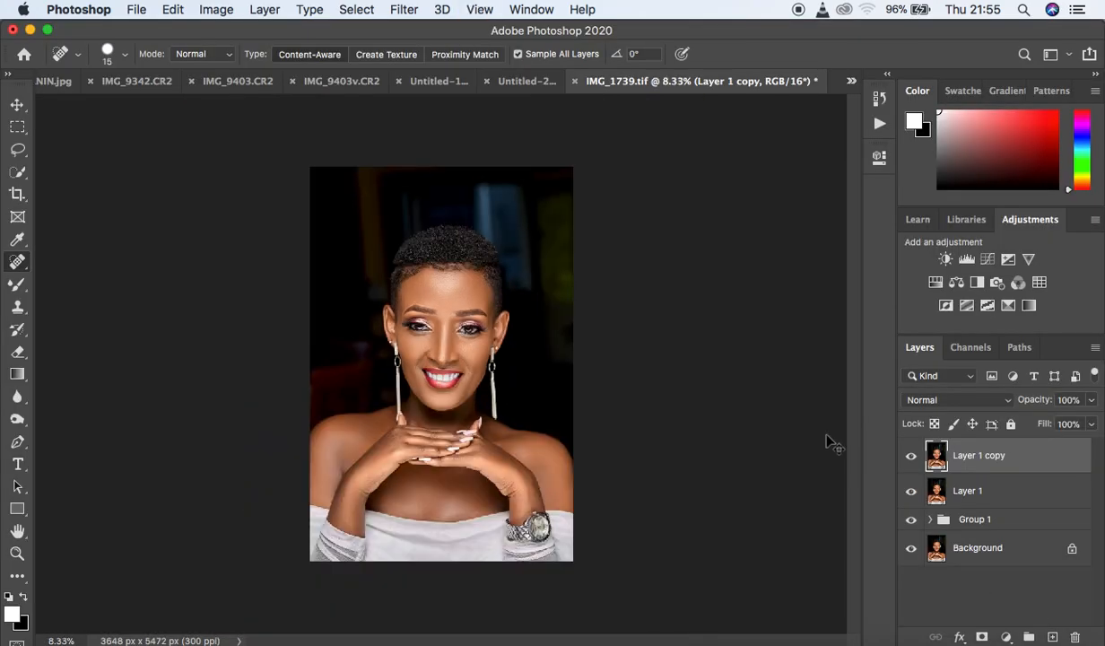
{"action": "key", "text": "super+plus"}
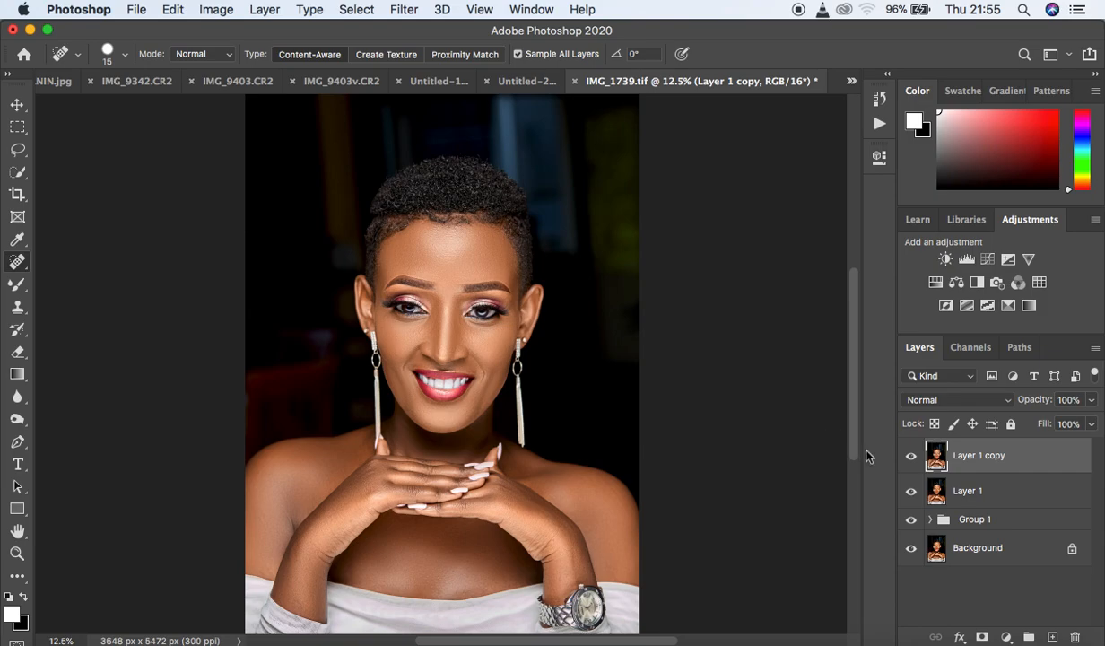
{"action": "left_click", "coordinate": [910, 459]}
{"action": "left_click", "coordinate": [910, 459]}
{"action": "left_click_drag", "start_coordinate": [850, 377], "coordinate": [853, 397]}
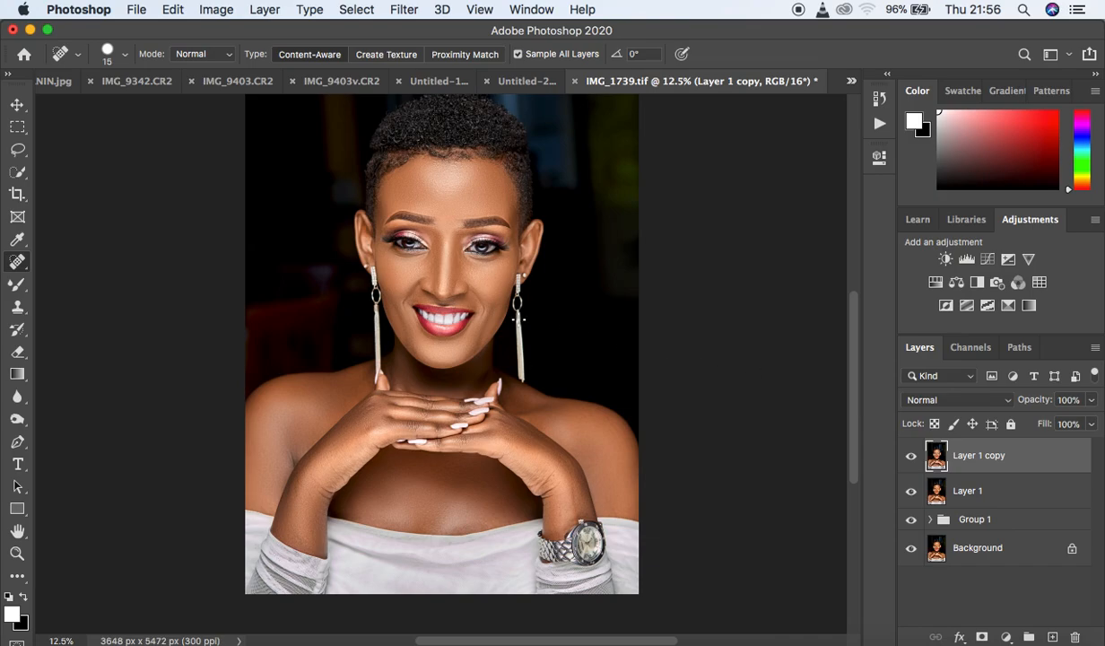
Open the Export As settings for the retouched portrait and enable embedding of the color profile.
{"action": "left_click", "coordinate": [134, 10]}
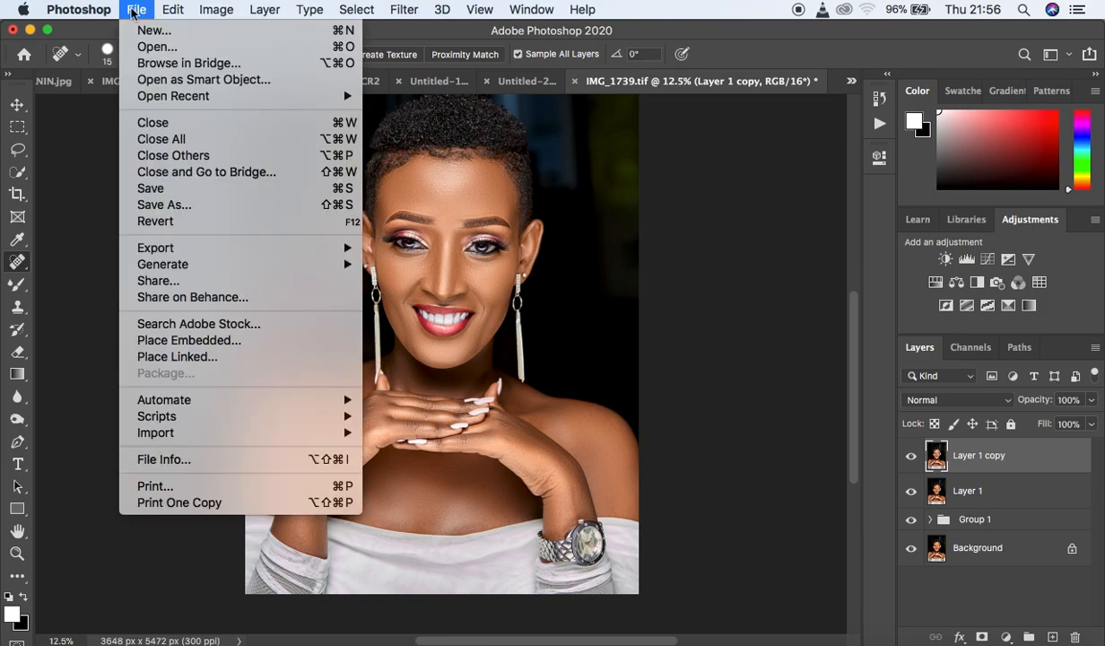
{"action": "mouse_move", "coordinate": [207, 250]}
{"action": "left_click", "coordinate": [401, 266]}
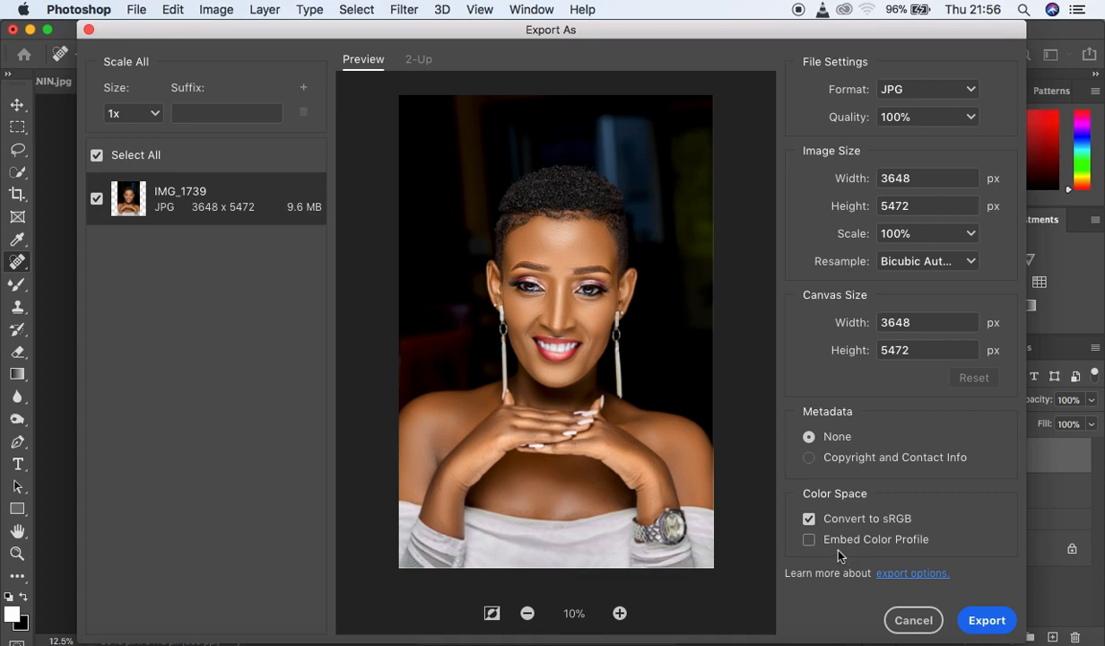
{"action": "left_click", "coordinate": [809, 541]}
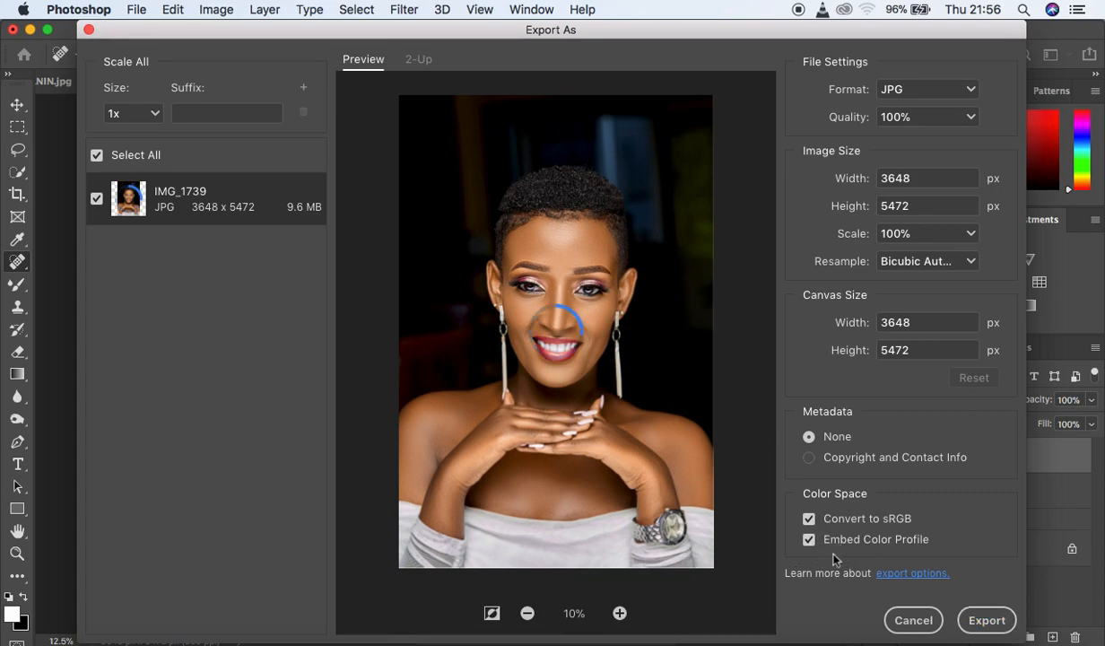
Export the portrait as a JPG named lesoon.jpg into the CAPTURE ONE folder.
{"action": "left_click", "coordinate": [985, 625]}
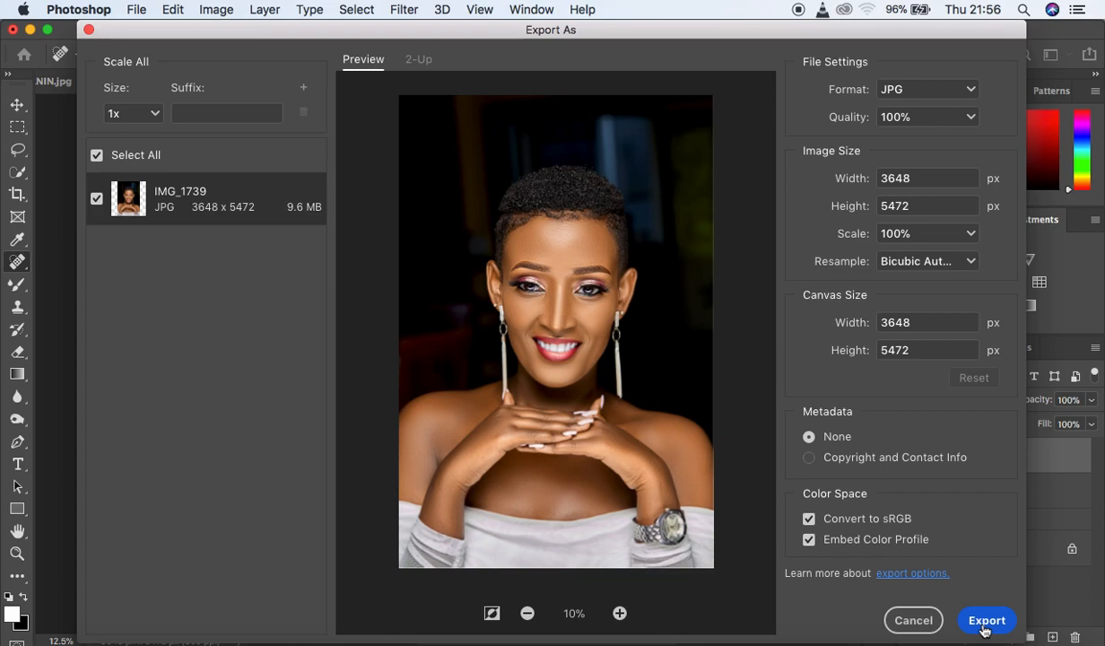
{"action": "left_click", "coordinate": [985, 625]}
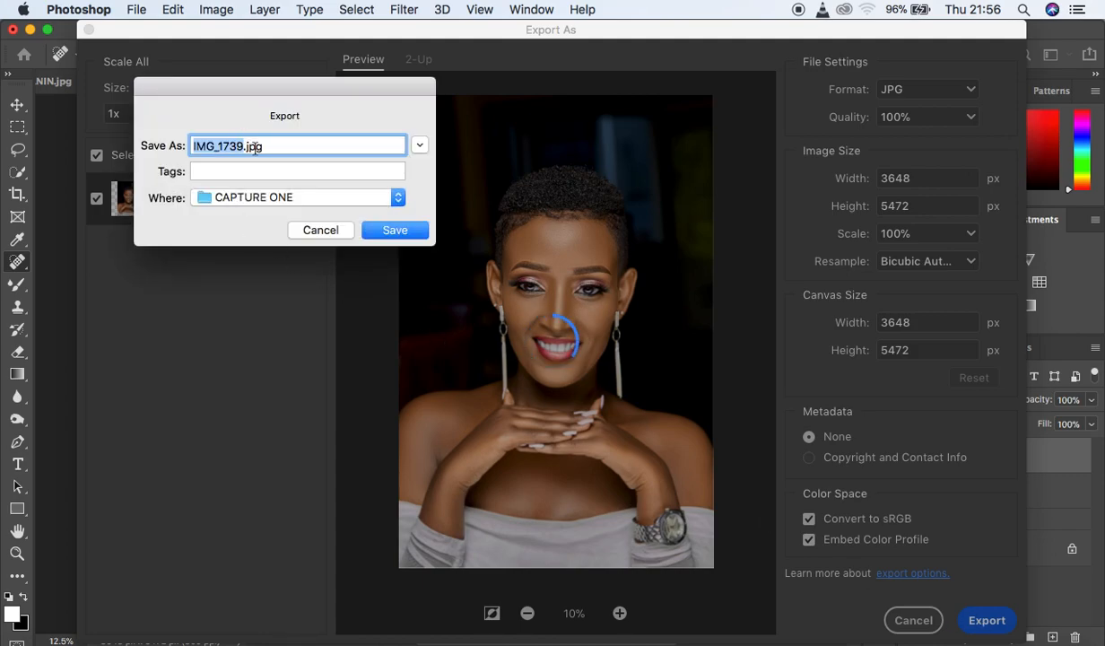
{"action": "type", "text": "lesoon"}
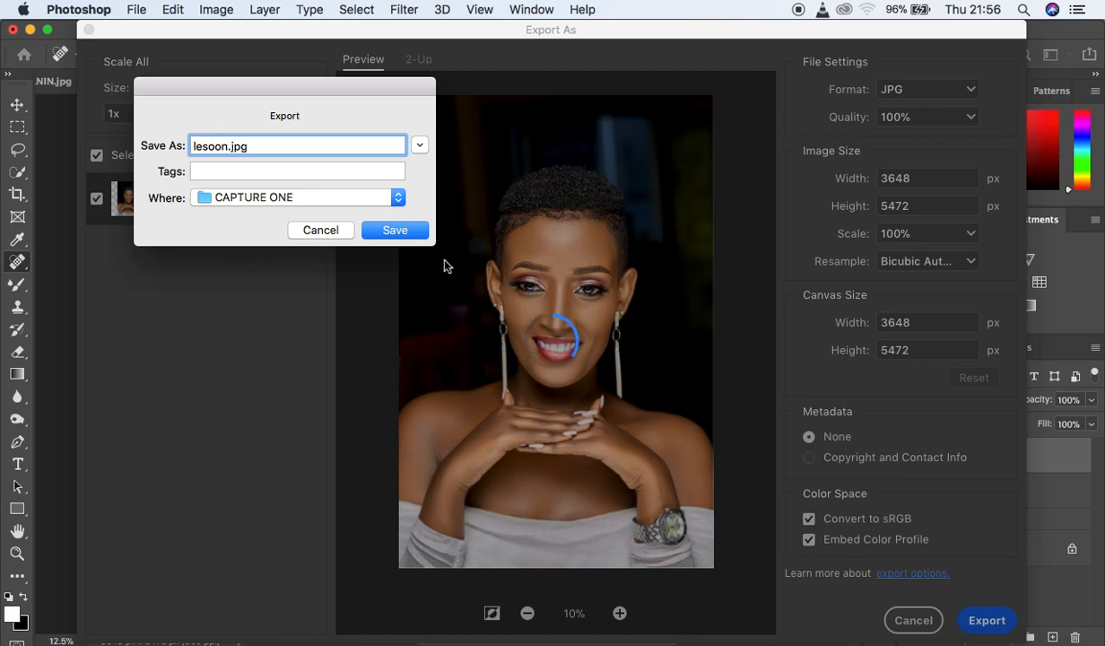
{"action": "left_click", "coordinate": [392, 232]}
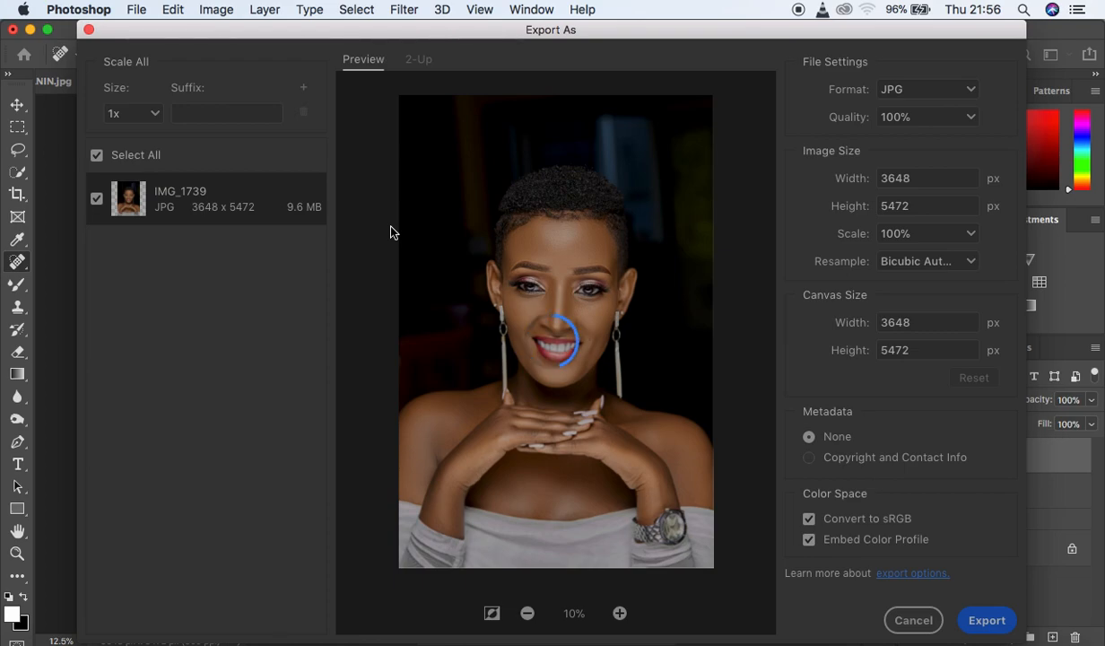
{"action": "key", "text": "Escape"}
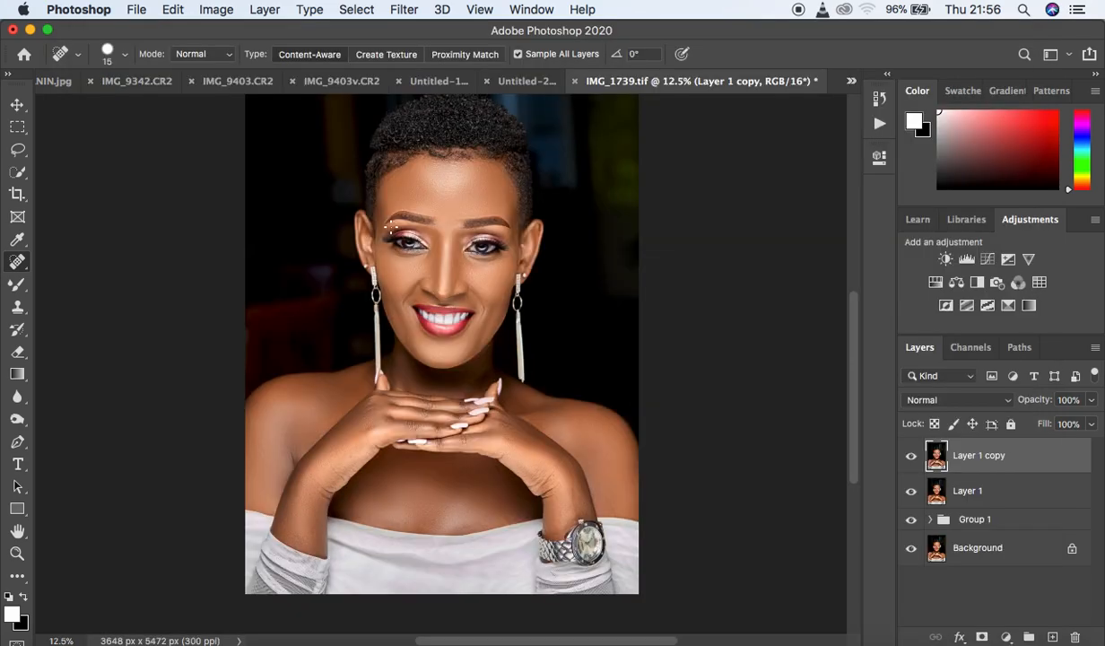